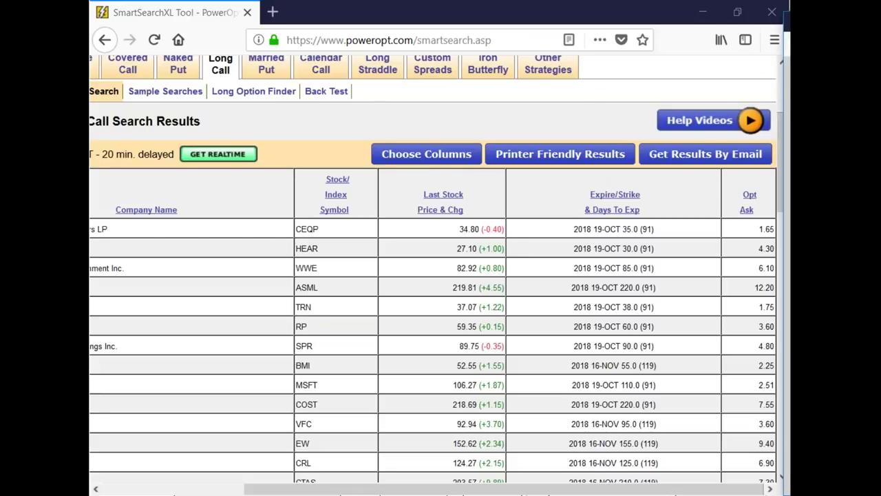
# Enable the Implied Volatility, % Implied Volatility Range, IV/HV and IV/SIV columns in the Long Call results column configuration.
pyautogui.moveTo(877, 66); pyautogui.dragTo(369, 16)
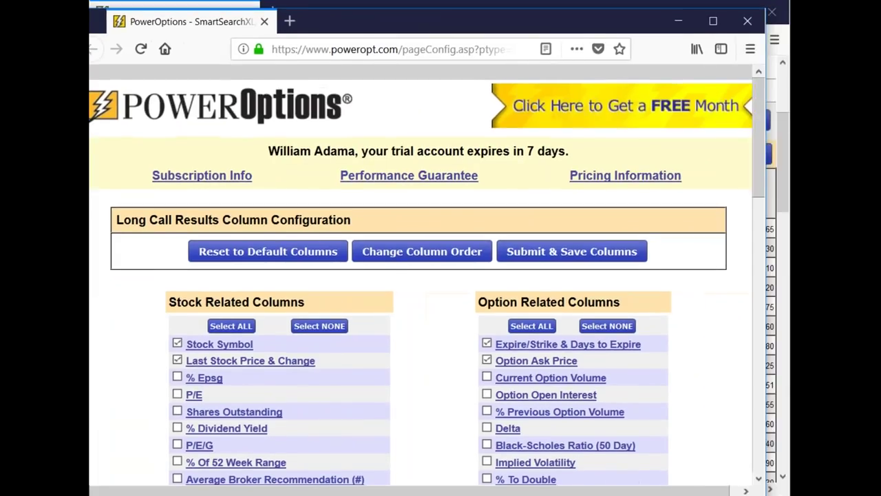
pyautogui.click(712, 22)
pyautogui.scroll(-2, 596, 210)
pyautogui.scroll(-1, 440, 275)
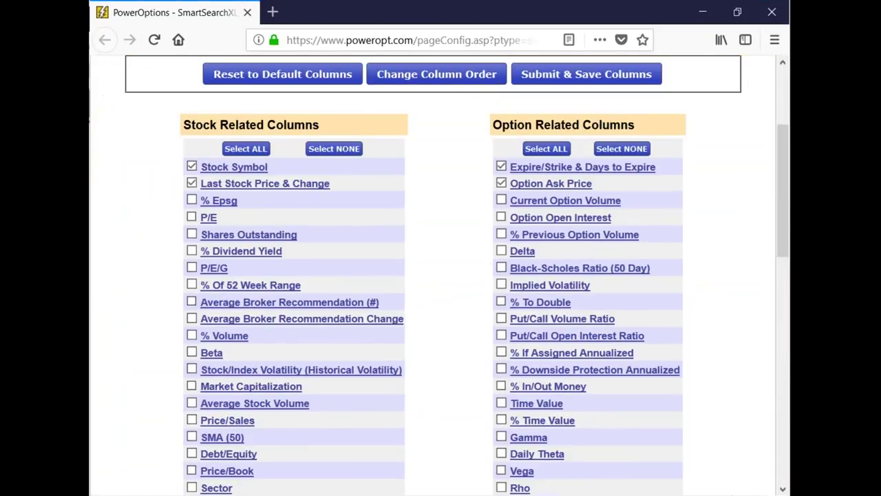
pyautogui.click(502, 284)
pyautogui.scroll(-4, 695, 325)
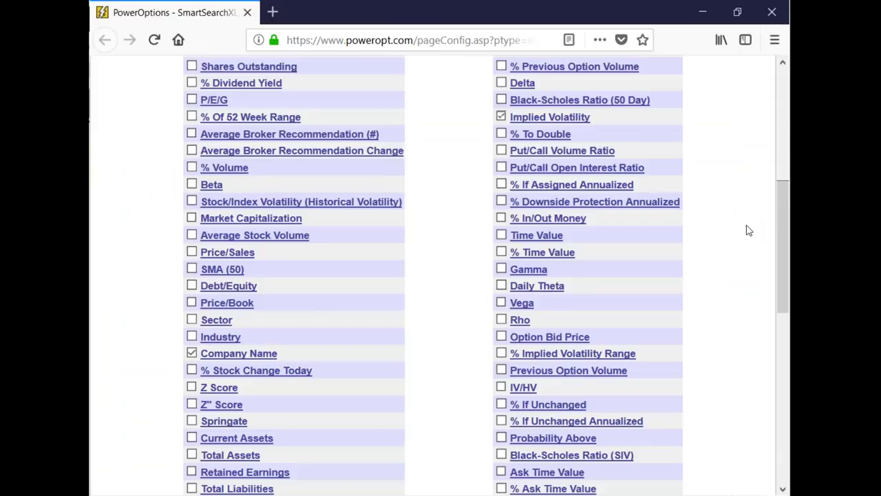
pyautogui.scroll(-3, 749, 231)
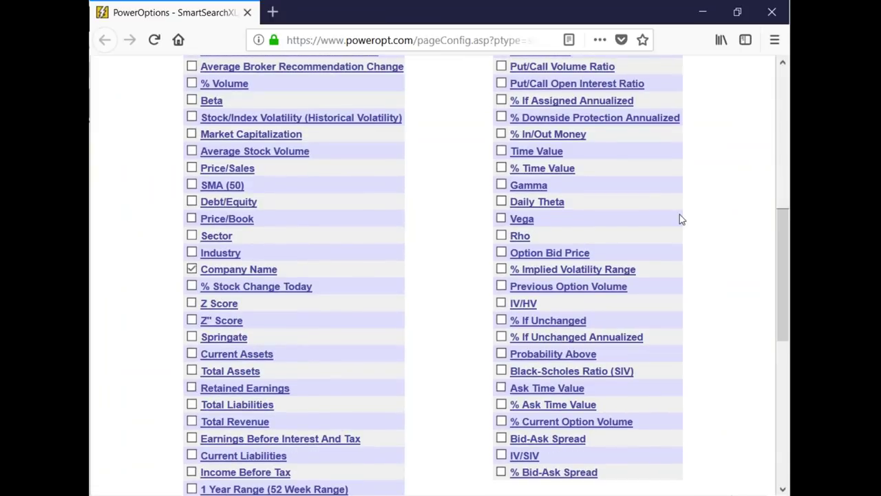
pyautogui.click(501, 304)
pyautogui.scroll(-5, 647, 231)
pyautogui.scroll(6, 641, 238)
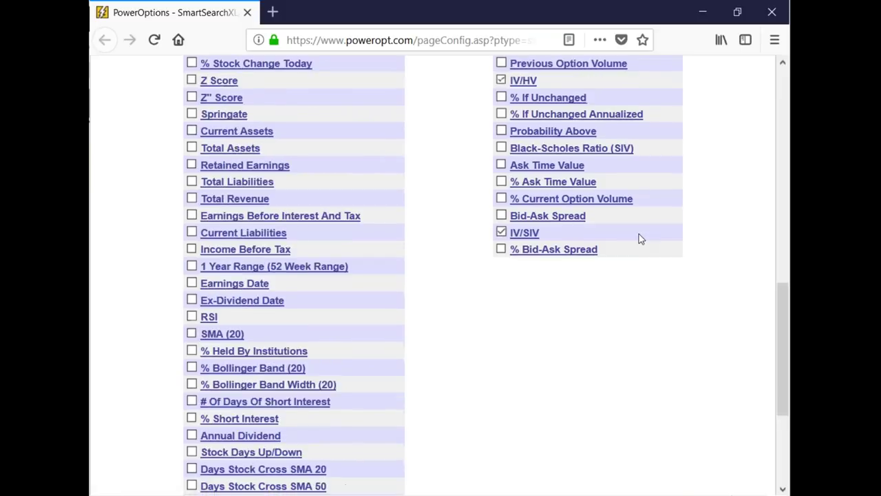
# Submit and save the column selection, and close the configuration window to reload the search results.
pyautogui.scroll(4, 640, 238)
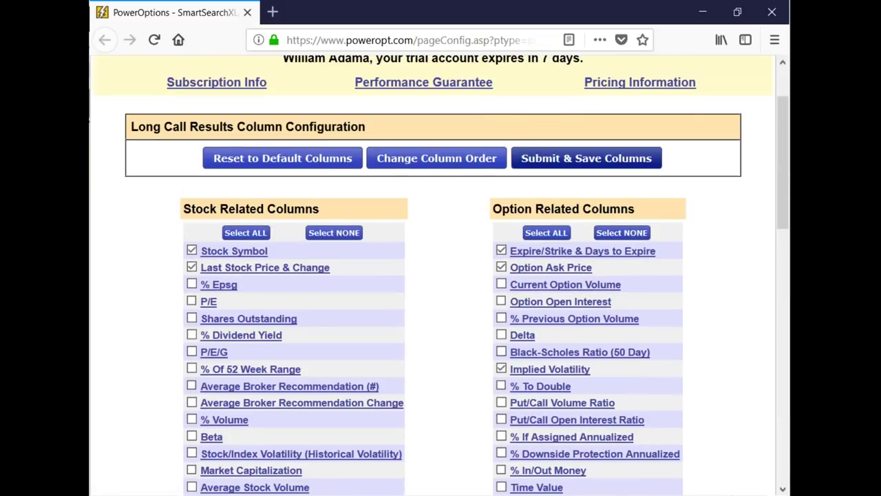
pyautogui.click(589, 158)
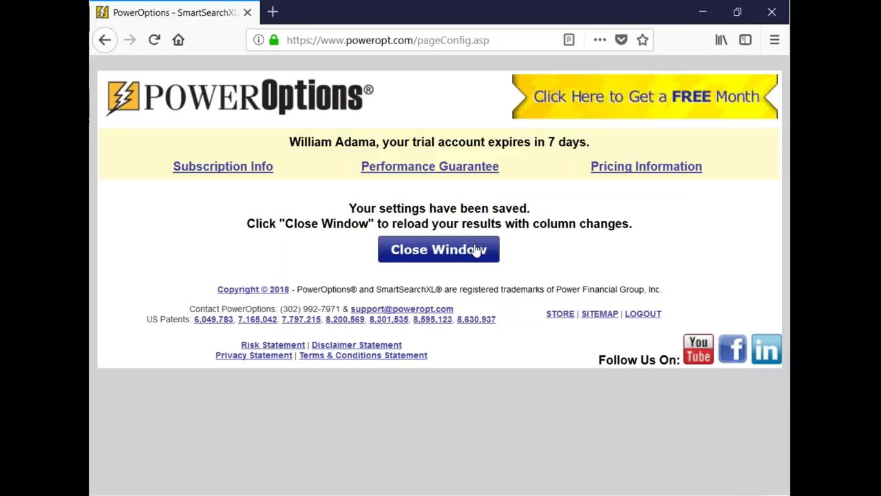
pyautogui.click(738, 11)
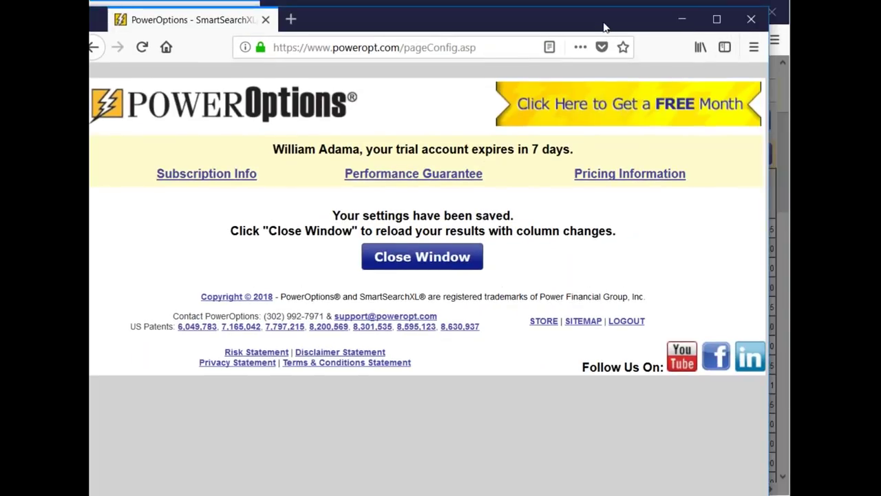
pyautogui.moveTo(604, 27); pyautogui.dragTo(792, 169)
pyautogui.click(540, 253)
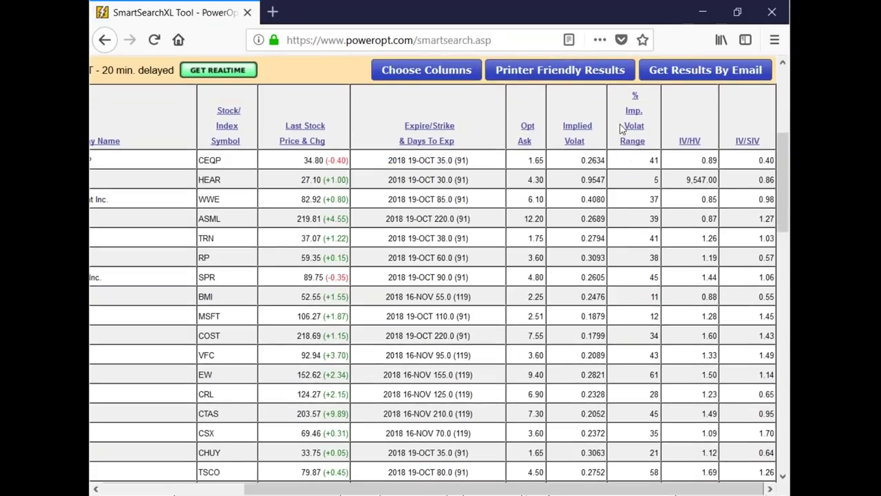
# Examine the expiration and % Imp. Volat Range values of the CEQP and WWE rows in the results.
pyautogui.moveTo(634, 131)
pyautogui.moveTo(401, 160); pyautogui.dragTo(469, 161)
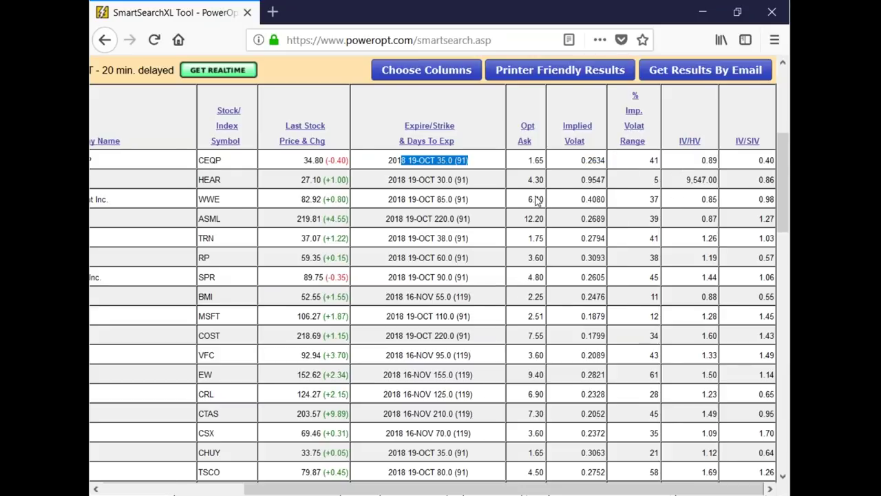
pyautogui.doubleClick(645, 161)
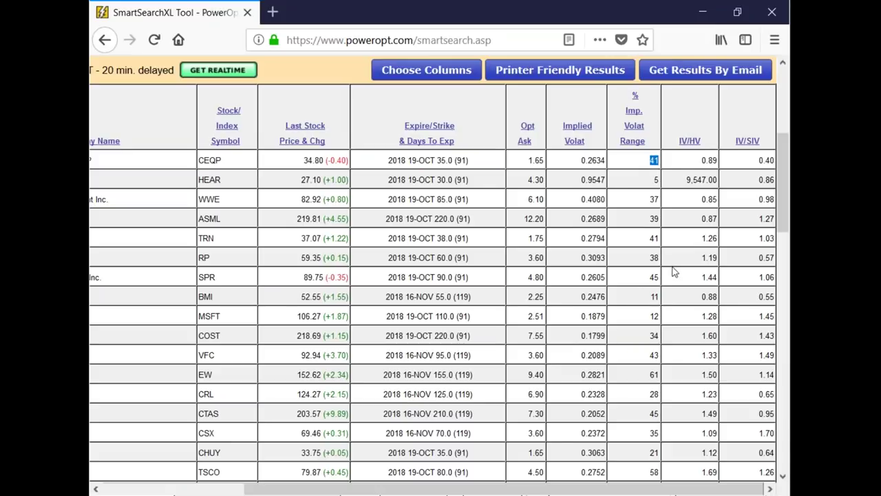
pyautogui.doubleClick(653, 200)
pyautogui.moveTo(491, 491); pyautogui.dragTo(349, 491)
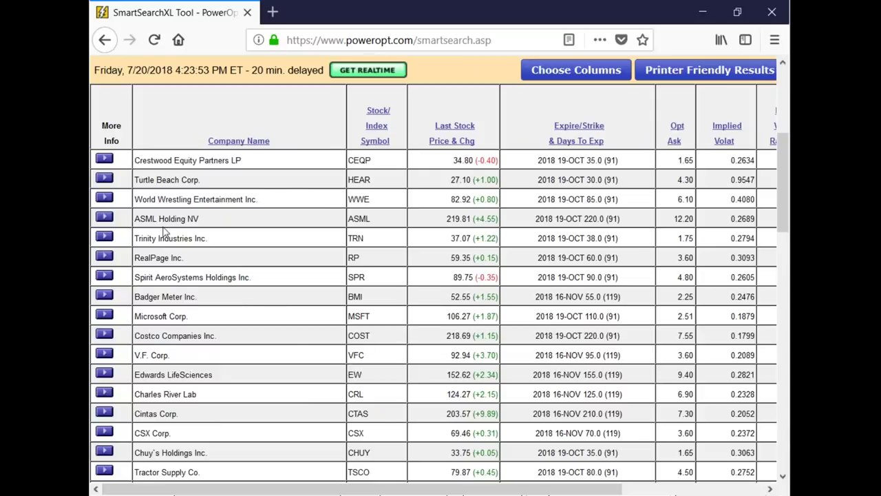
pyautogui.moveTo(411, 493); pyautogui.dragTo(553, 493)
pyautogui.doubleClick(655, 160)
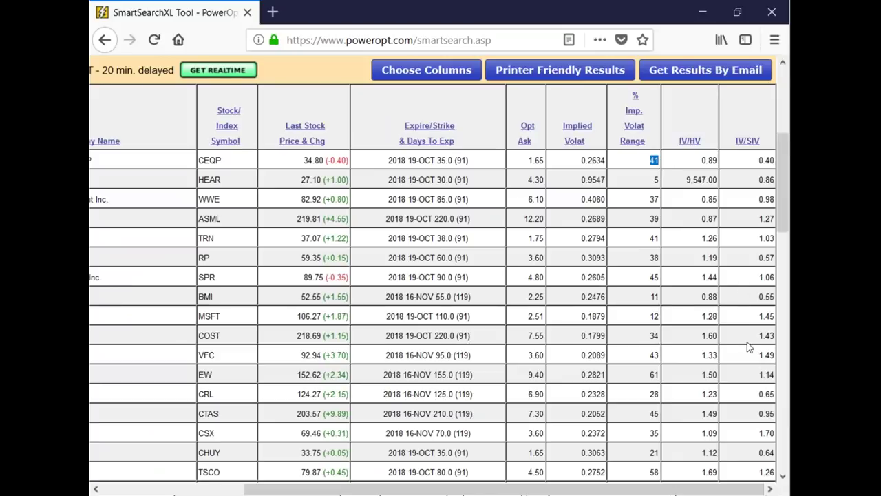
# Sketch a freehand example of volatility ranges over the % Imp. Volat Range and IV/HV columns, and erase the annotations.
pyautogui.hotkey('alt', 'Tab')
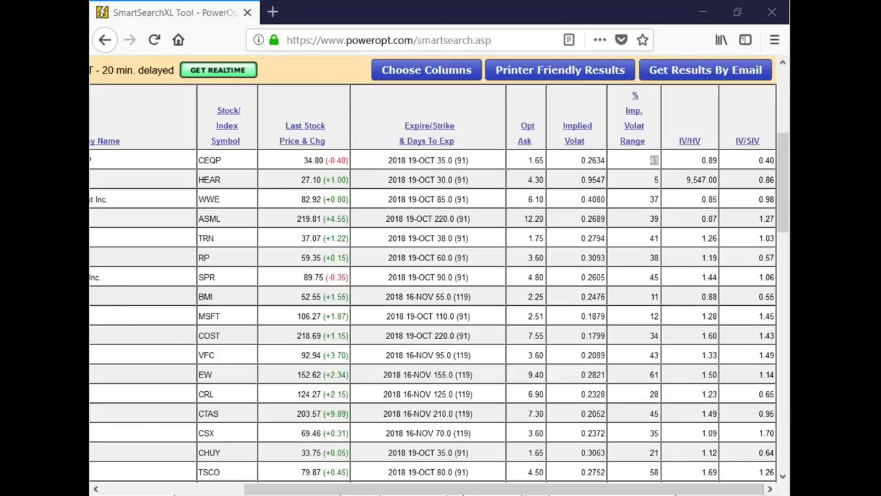
pyautogui.hotkey('alt', 'Tab')
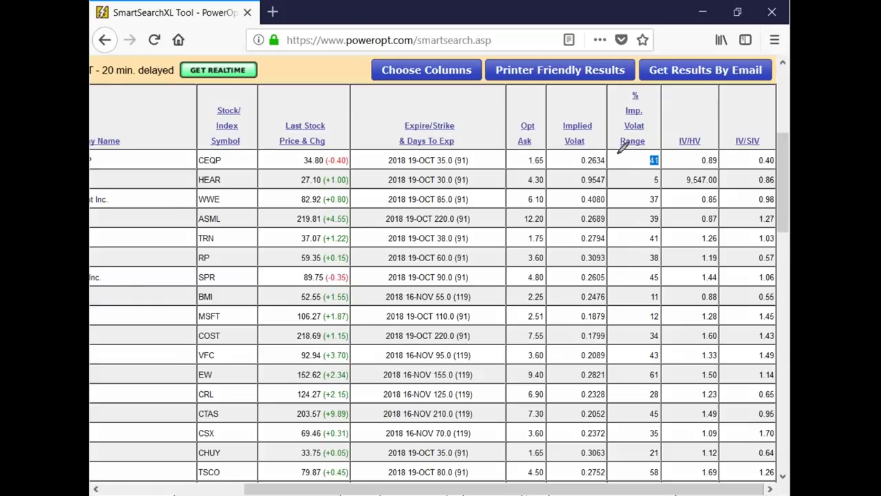
pyautogui.moveTo(625, 154)
pyautogui.mouseDown()
pyautogui.moveTo(626, 165)
pyautogui.moveTo(639, 164)
pyautogui.moveTo(663, 139)
pyautogui.mouseUp()
pyautogui.moveTo(689, 112)
pyautogui.mouseDown()
pyautogui.moveTo(683, 125)
pyautogui.moveTo(694, 125)
pyautogui.mouseUp()
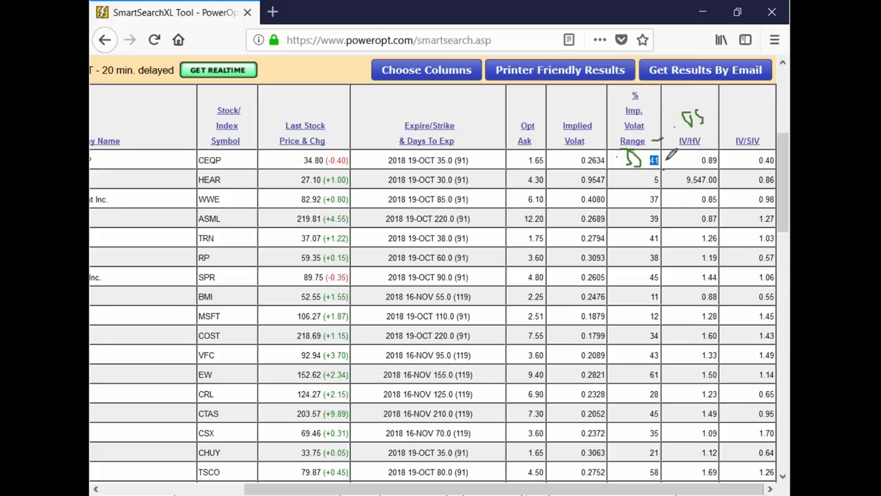
pyautogui.moveTo(666, 155); pyautogui.dragTo(671, 170)
pyautogui.moveTo(678, 154)
pyautogui.mouseDown()
pyautogui.moveTo(673, 169)
pyautogui.moveTo(699, 158)
pyautogui.mouseUp()
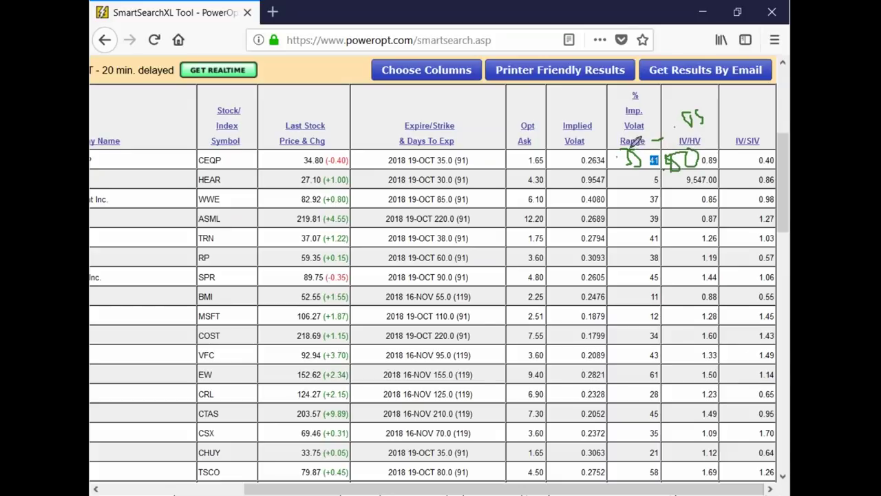
pyautogui.moveTo(687, 114)
pyautogui.mouseDown()
pyautogui.moveTo(698, 136)
pyautogui.moveTo(691, 119)
pyautogui.mouseUp()
pyautogui.moveTo(637, 140); pyautogui.dragTo(677, 130)
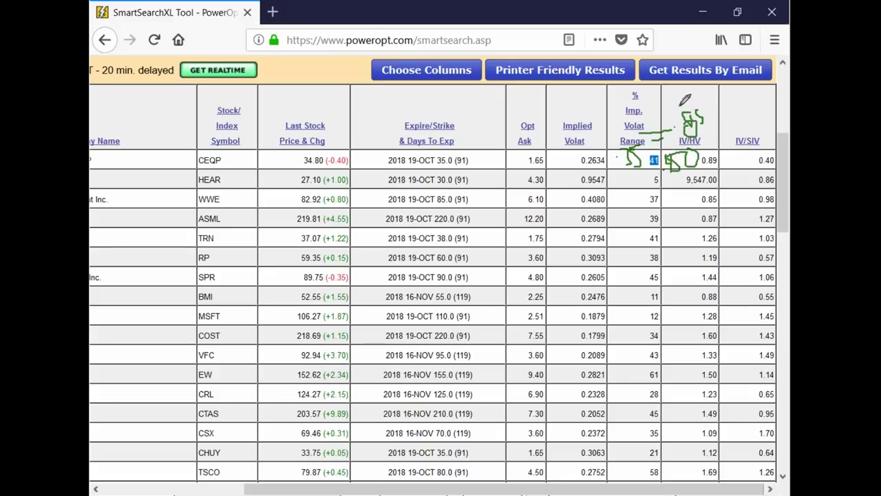
pyautogui.moveTo(673, 108)
pyautogui.mouseDown()
pyautogui.moveTo(623, 103)
pyautogui.moveTo(651, 130)
pyautogui.mouseUp()
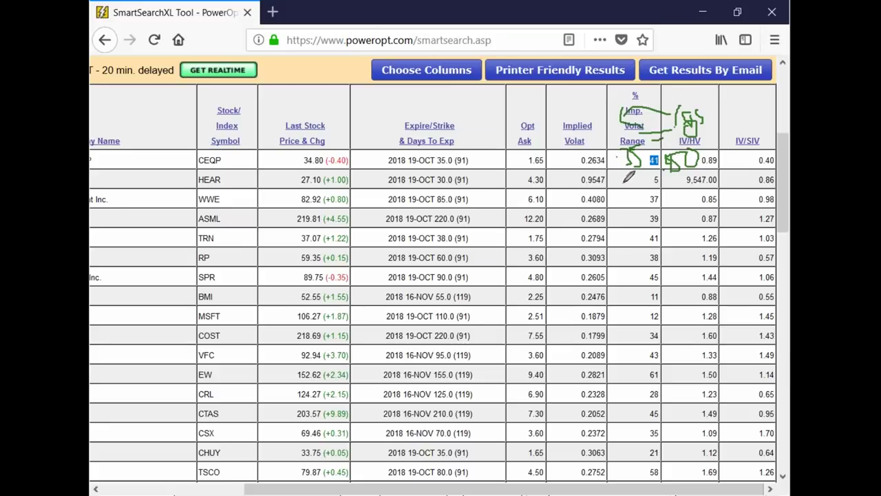
pyautogui.moveTo(622, 168)
pyautogui.mouseDown()
pyautogui.moveTo(619, 182)
pyautogui.moveTo(637, 174)
pyautogui.moveTo(622, 183)
pyautogui.moveTo(670, 173)
pyautogui.mouseUp()
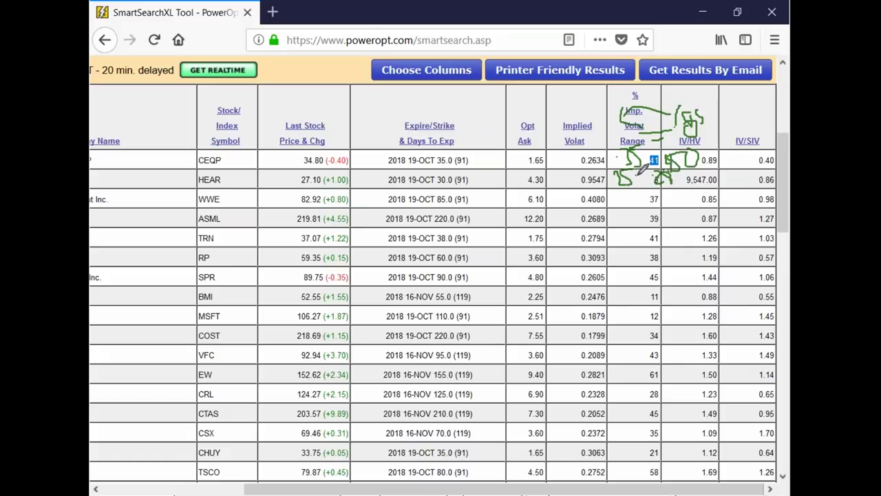
pyautogui.moveTo(638, 175)
pyautogui.mouseDown()
pyautogui.moveTo(633, 182)
pyautogui.moveTo(680, 173)
pyautogui.moveTo(613, 177)
pyautogui.mouseUp()
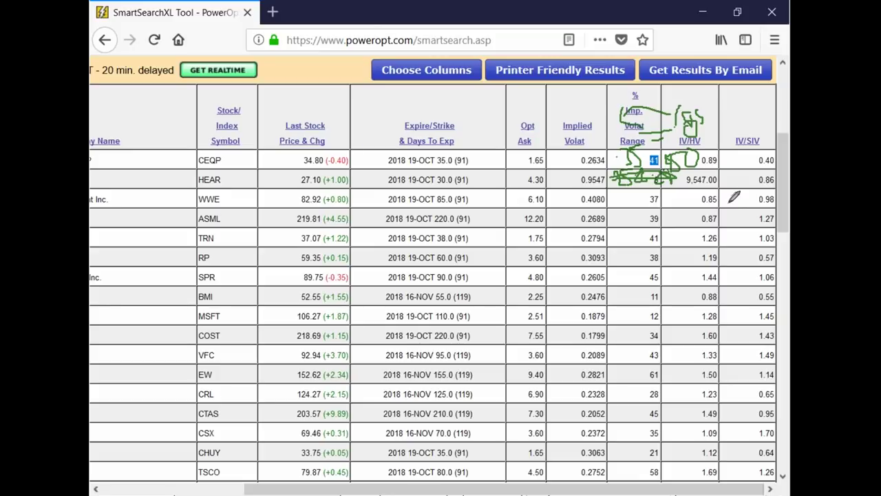
pyautogui.press('e')
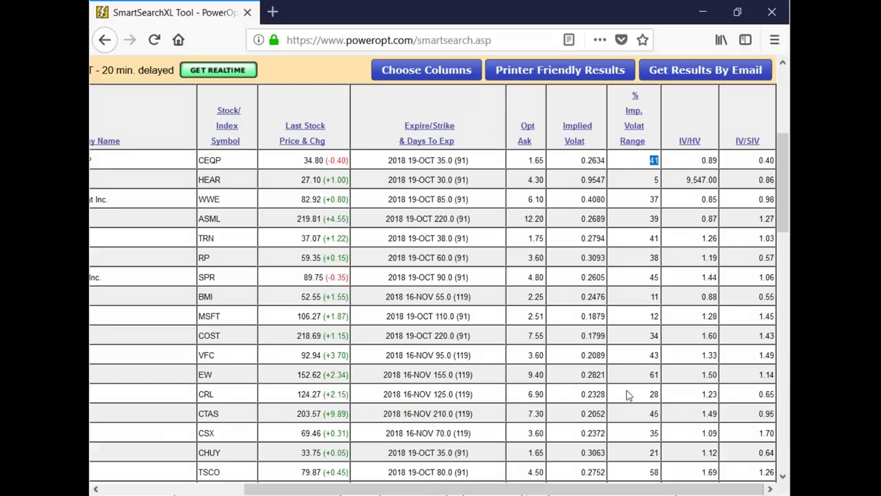
# Open the Option Research page for the Crestwood Equity Partners LP (CEQP) result.
pyautogui.moveTo(534, 489); pyautogui.dragTo(267, 488)
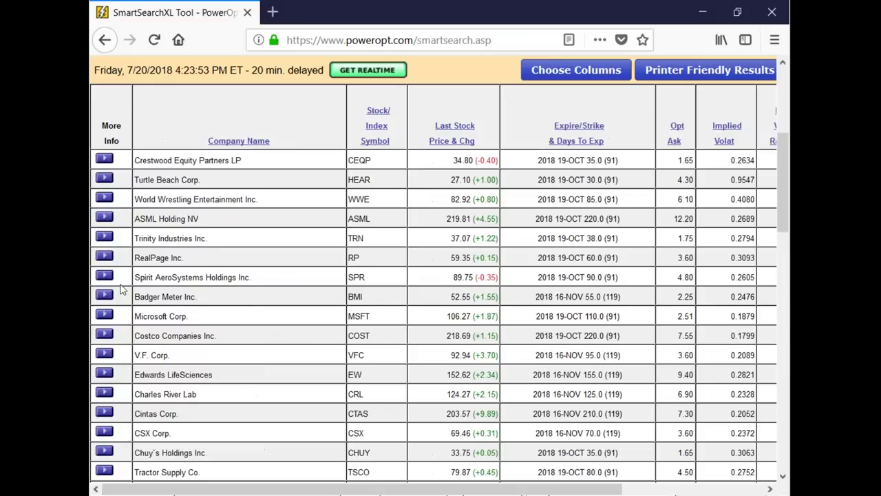
pyautogui.click(104, 159)
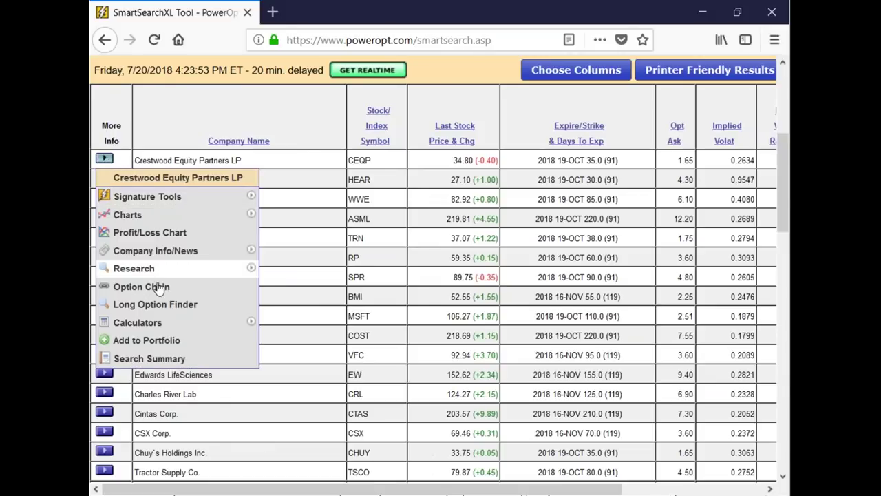
pyautogui.moveTo(211, 266)
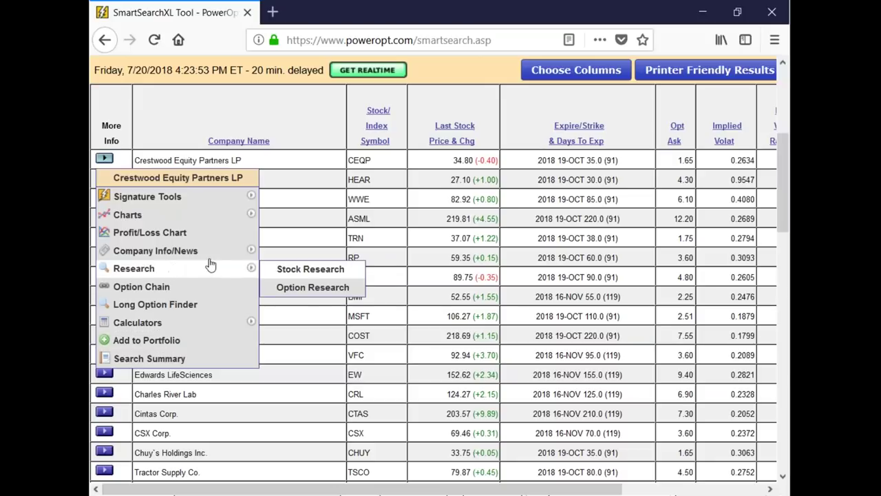
pyautogui.click(325, 293)
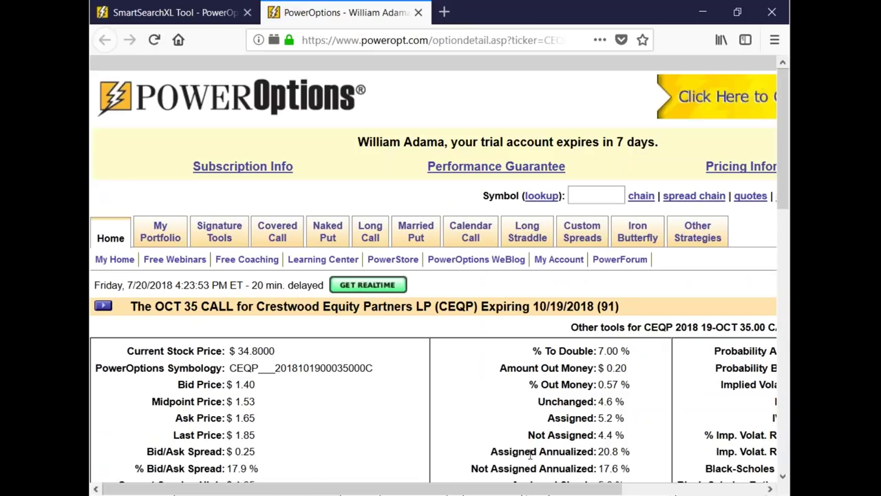
# Examine the CEQP option's bid and ask prices, session volumes, implied volatility and implied volatility range.
pyautogui.hscroll(2, 530, 454)
pyautogui.scroll(-2, 530, 454)
pyautogui.scroll(-2, 294, 299)
pyautogui.moveTo(181, 217); pyautogui.dragTo(221, 271)
pyautogui.moveTo(177, 399); pyautogui.dragTo(210, 420)
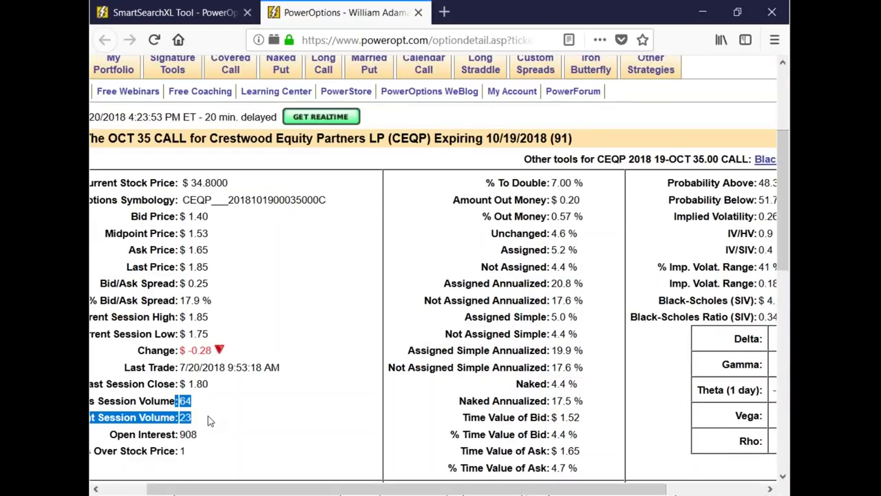
pyautogui.moveTo(532, 489); pyautogui.dragTo(603, 489)
pyautogui.moveTo(584, 267); pyautogui.dragTo(713, 295)
pyautogui.moveTo(595, 284); pyautogui.dragTo(760, 282)
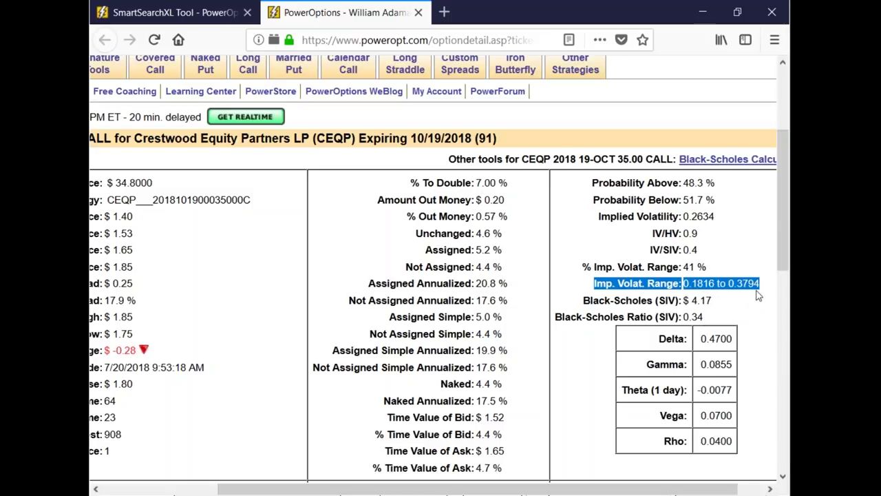
pyautogui.moveTo(689, 218); pyautogui.dragTo(729, 234)
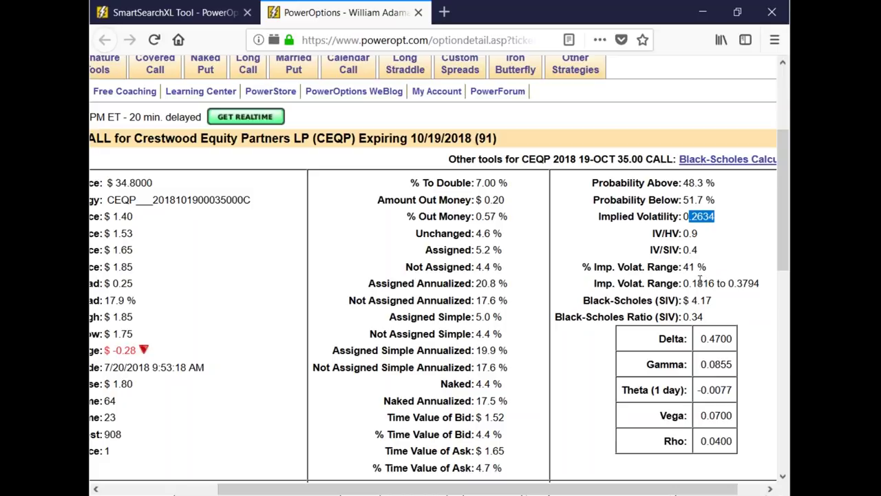
# Return to the Long Call search results, review the IV/HV and IV/SIV columns, and go to the search filter settings.
pyautogui.hotkey('alt', 'Tab')
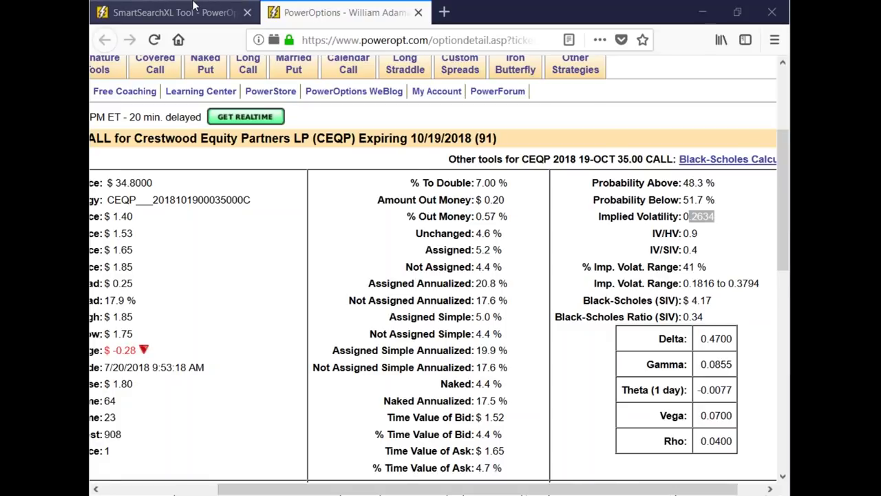
pyautogui.click(194, 8)
pyautogui.moveTo(530, 489); pyautogui.dragTo(672, 489)
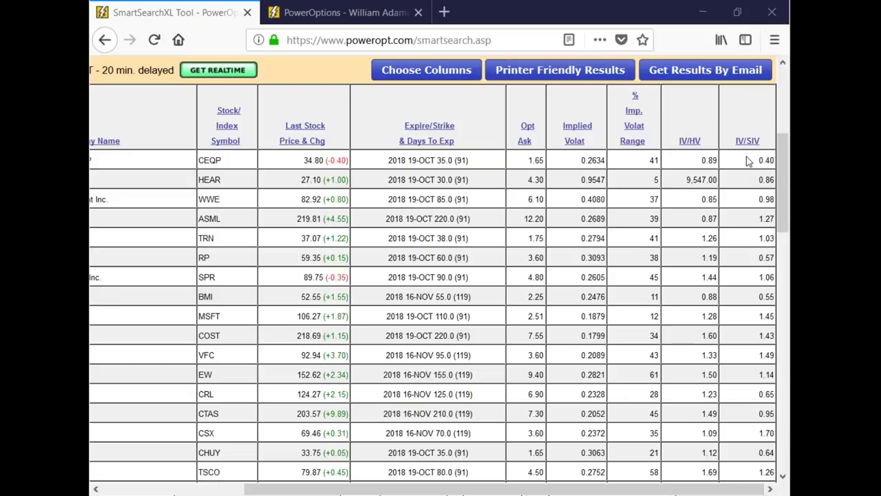
pyautogui.moveTo(701, 148)
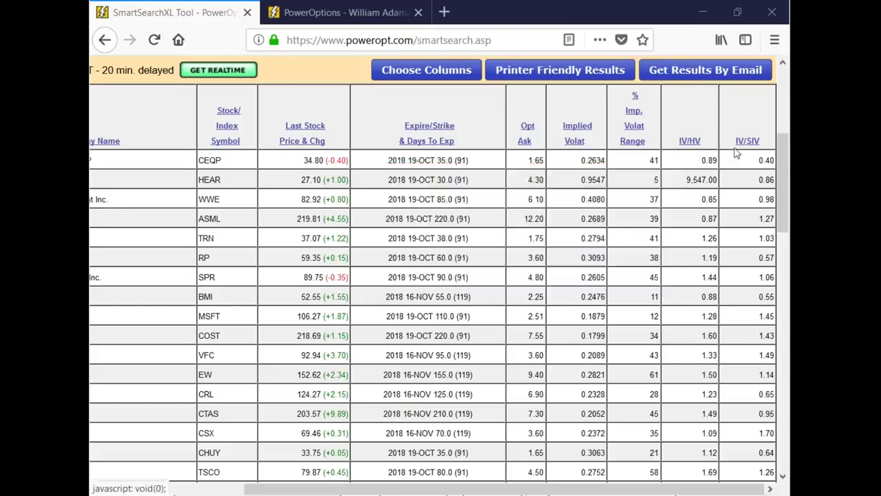
pyautogui.moveTo(739, 141)
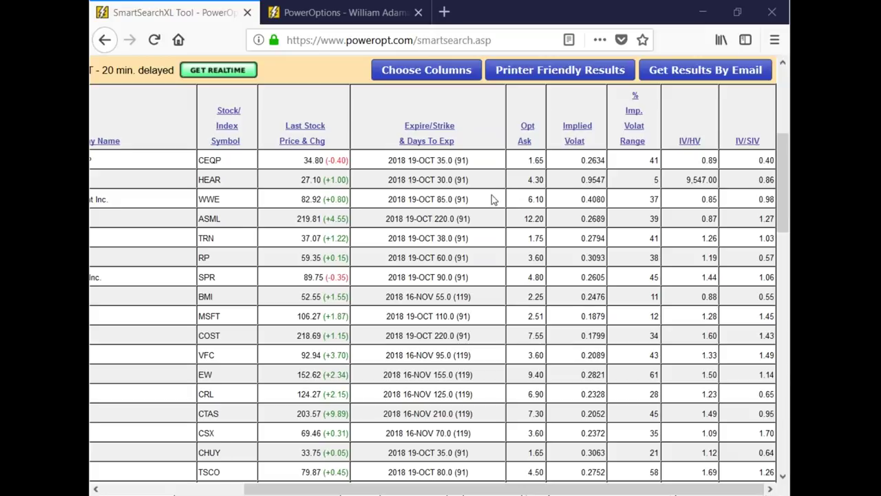
pyautogui.scroll(-2, 462, 233)
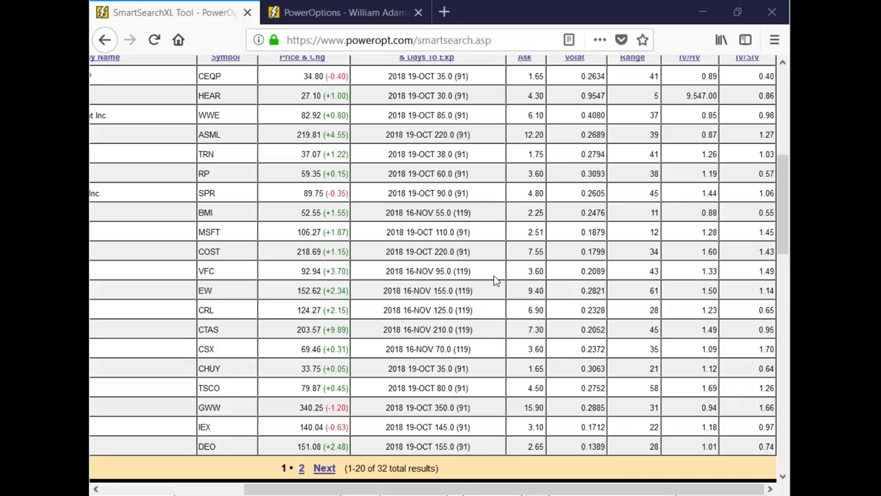
pyautogui.scroll(-5, 493, 280)
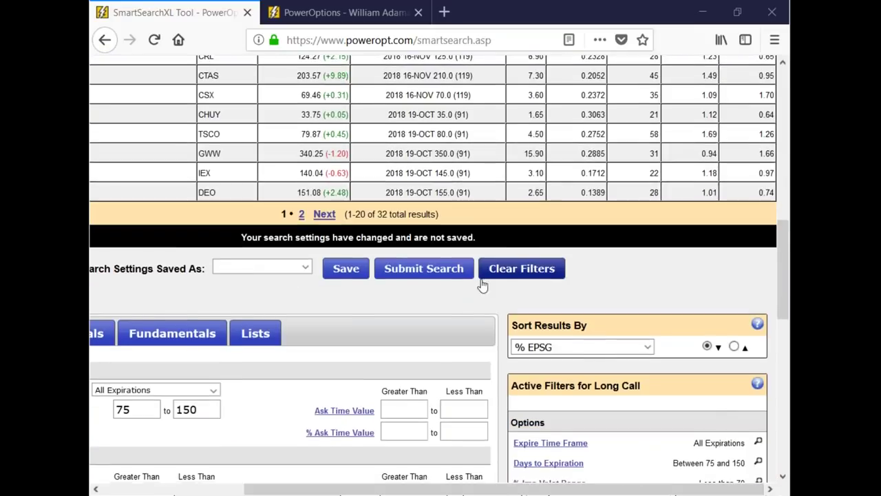
# Examine the Long Call search filters for implied volatility, price/strike price, Black-Scholes ratios and liquidity.
pyautogui.scroll(-7, 482, 285)
pyautogui.moveTo(454, 490); pyautogui.dragTo(312, 491)
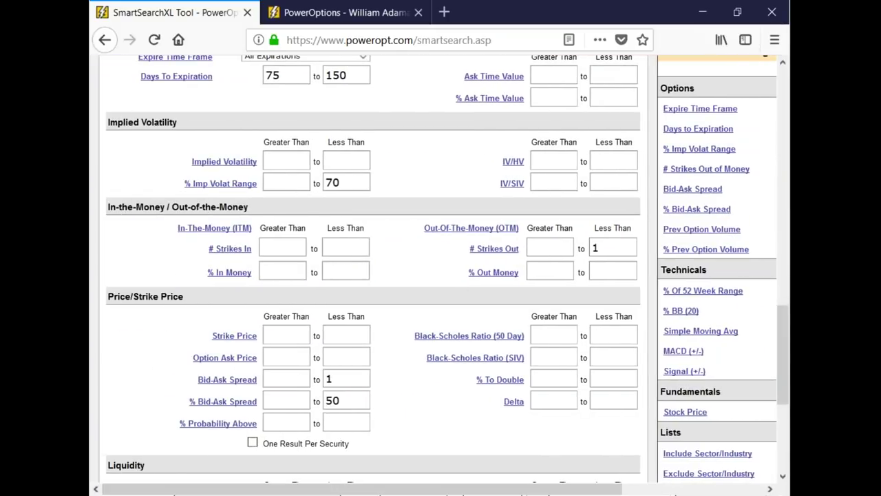
pyautogui.scroll(3, 393, 252)
pyautogui.scroll(-6, 391, 264)
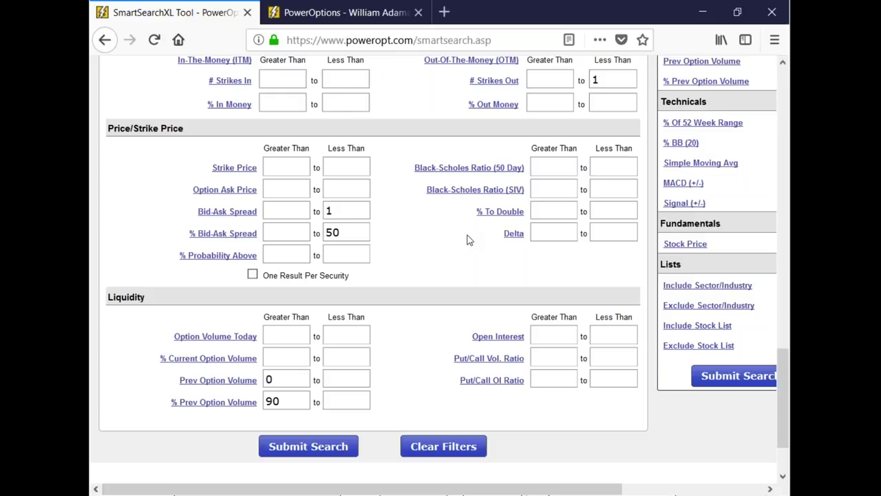
pyautogui.moveTo(507, 220)
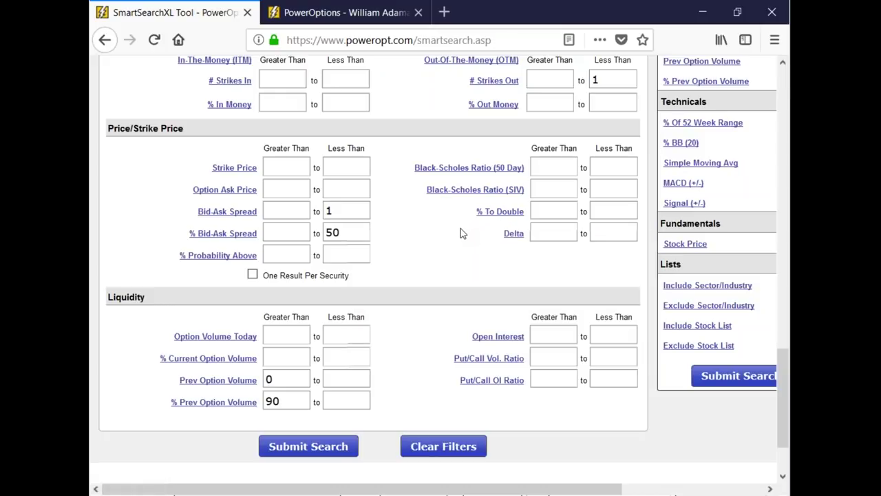
pyautogui.moveTo(494, 219)
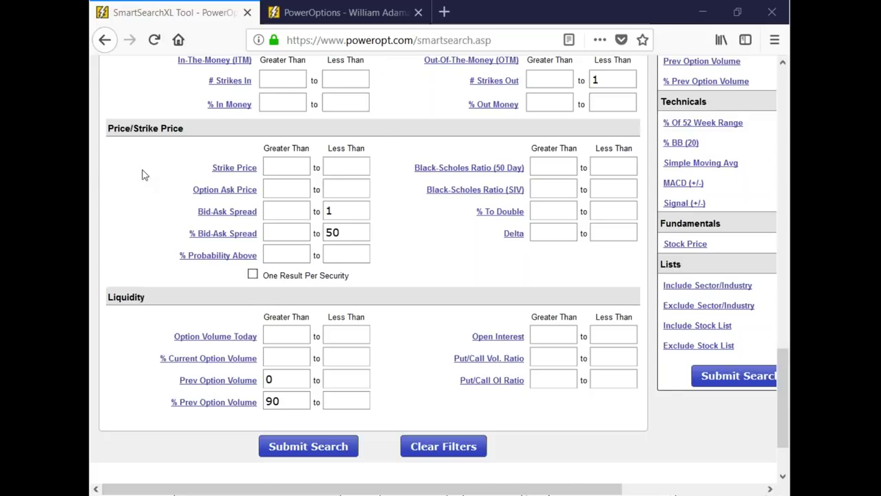
pyautogui.scroll(2, 107, 175)
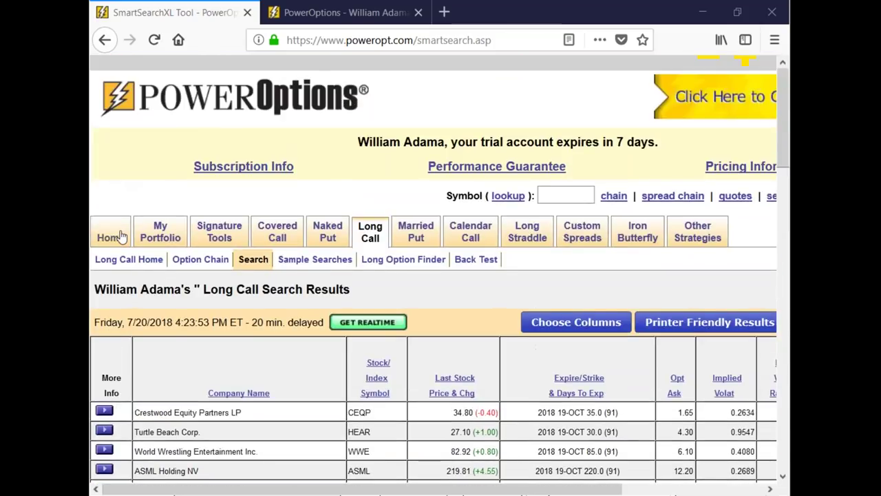
# Look up the detailed stock quote page for the symbol GE.
pyautogui.moveTo(114, 236)
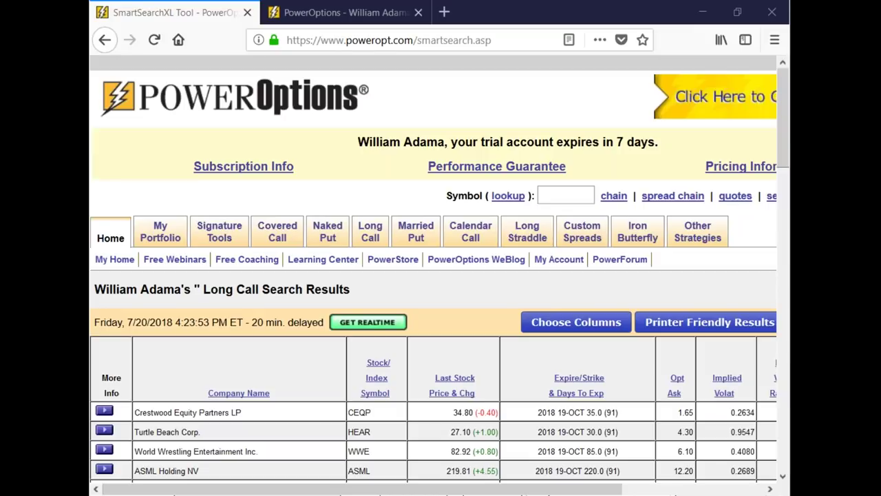
pyautogui.click(572, 199)
pyautogui.write('GE')
pyautogui.moveTo(572, 244)
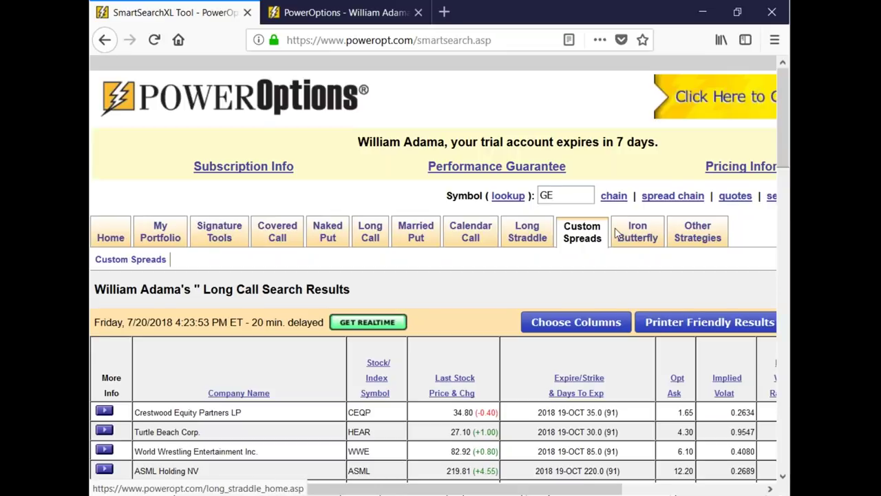
pyautogui.click(736, 198)
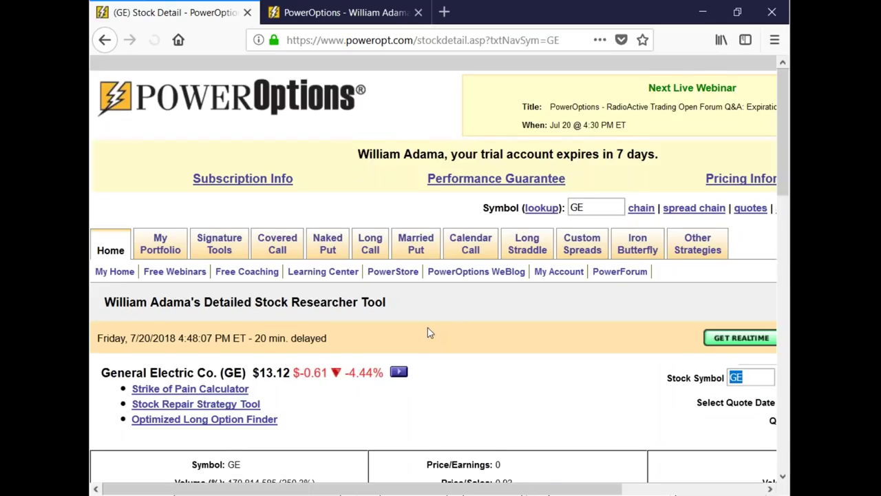
# Switch GE's stock details to the previous quote date, 7/19/2018, and review the end-of-day figures.
pyautogui.scroll(-2, 329, 307)
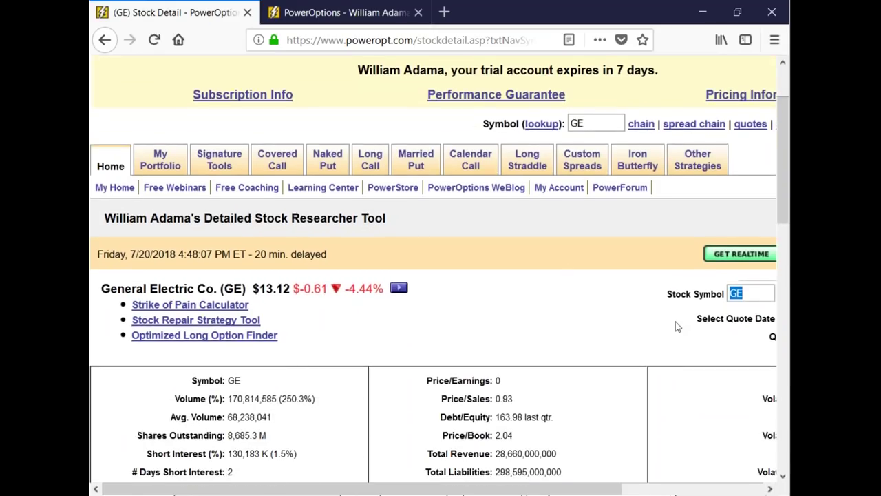
pyautogui.moveTo(479, 490); pyautogui.dragTo(618, 492)
pyautogui.click(694, 338)
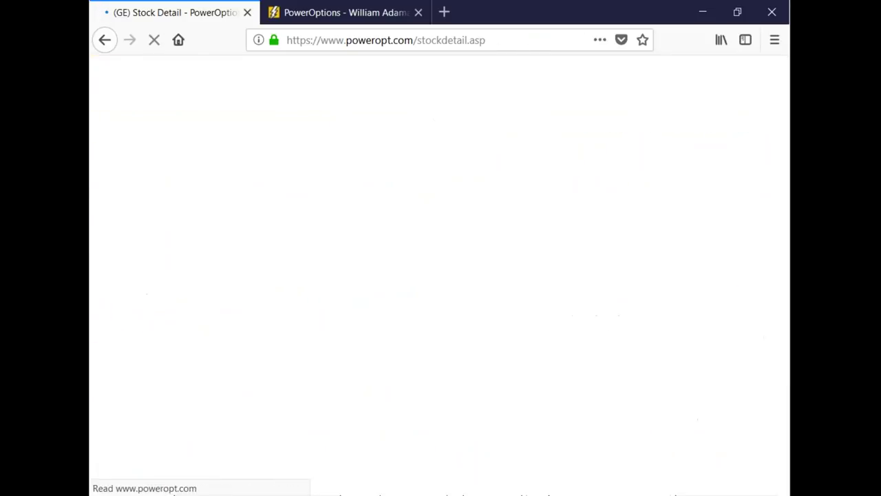
pyautogui.scroll(-6, 504, 447)
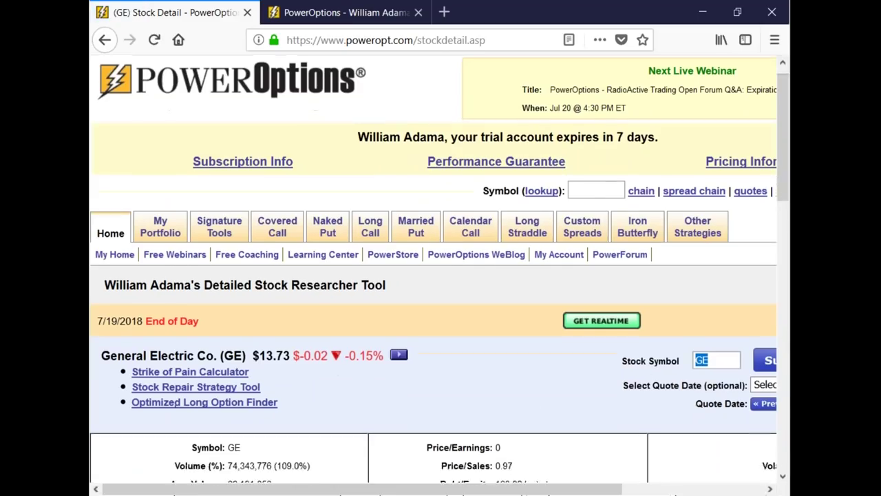
pyautogui.moveTo(493, 318); pyautogui.dragTo(543, 321)
pyautogui.scroll(1, 524, 404)
pyautogui.scroll(3, 523, 405)
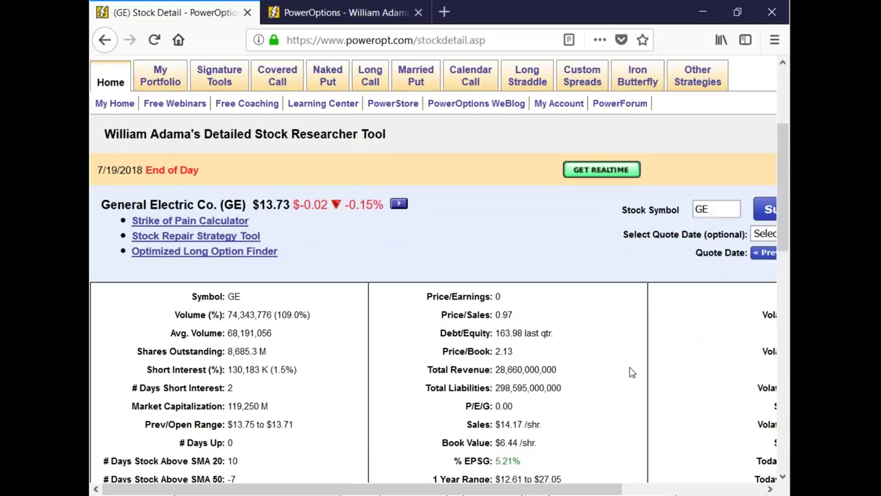
# Return to GE's 7/20/2018 quote and review the day's price and percentage change.
pyautogui.scroll(1, 632, 372)
pyautogui.moveTo(584, 489); pyautogui.dragTo(726, 489)
pyautogui.click(746, 338)
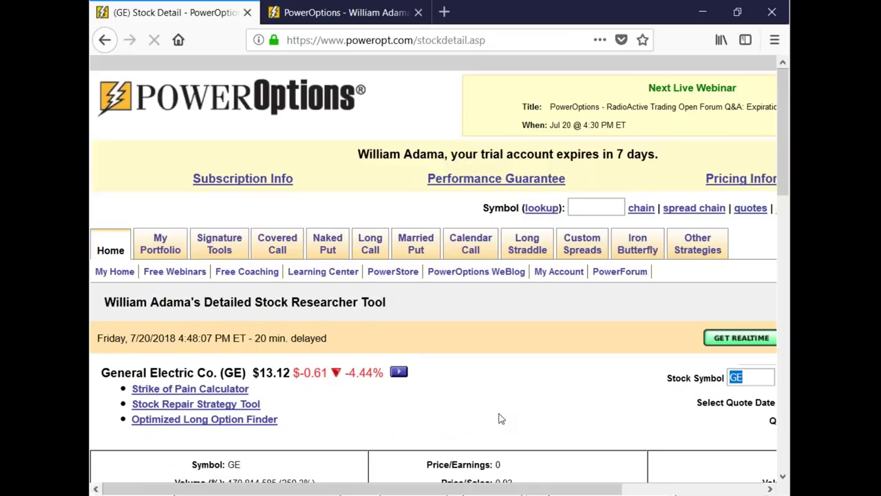
pyautogui.moveTo(259, 372); pyautogui.dragTo(384, 372)
pyautogui.click(498, 390)
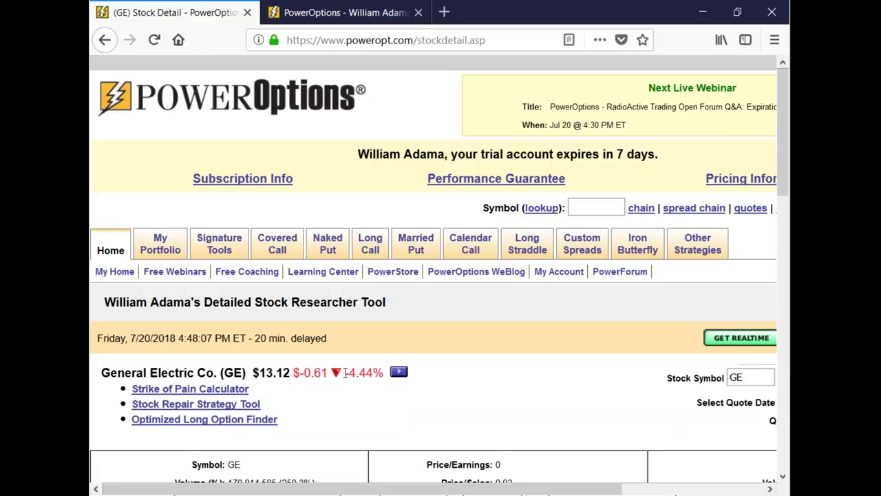
pyautogui.moveTo(345, 373); pyautogui.dragTo(386, 374)
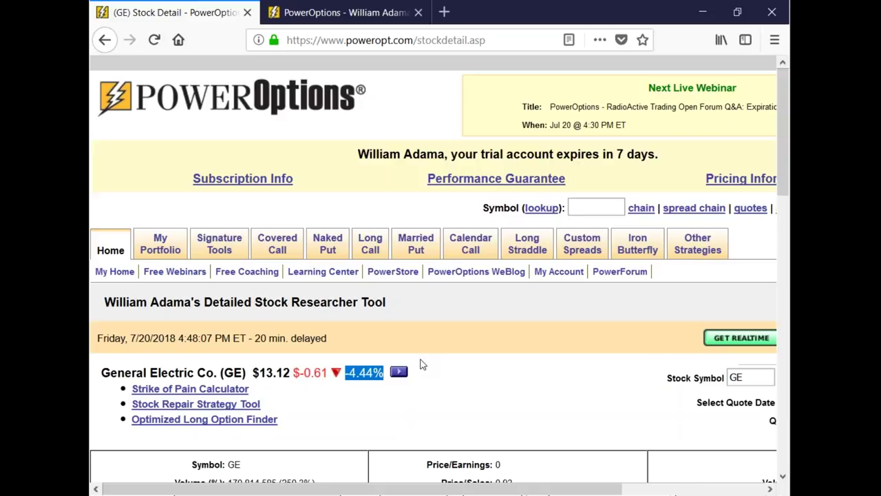
# Open the Position Insurance Tool for Married Puts and go to its position and search criteria.
pyautogui.moveTo(429, 252)
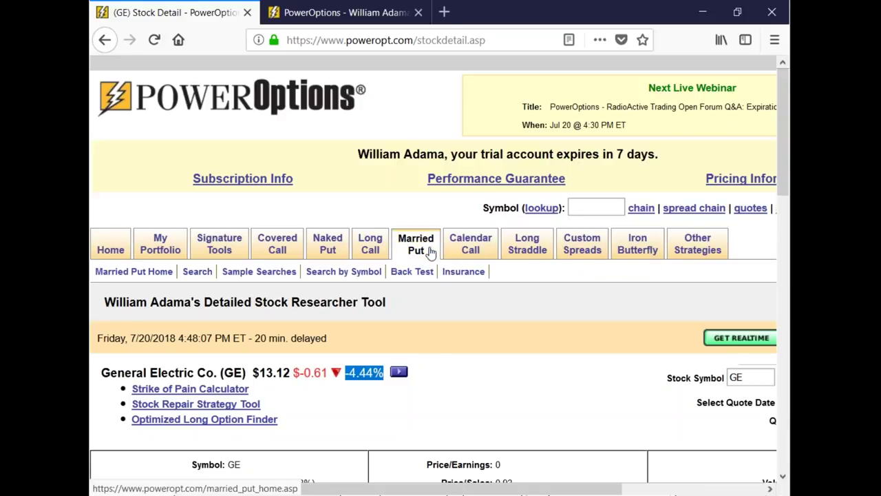
pyautogui.click(464, 273)
pyautogui.scroll(-3, 467, 282)
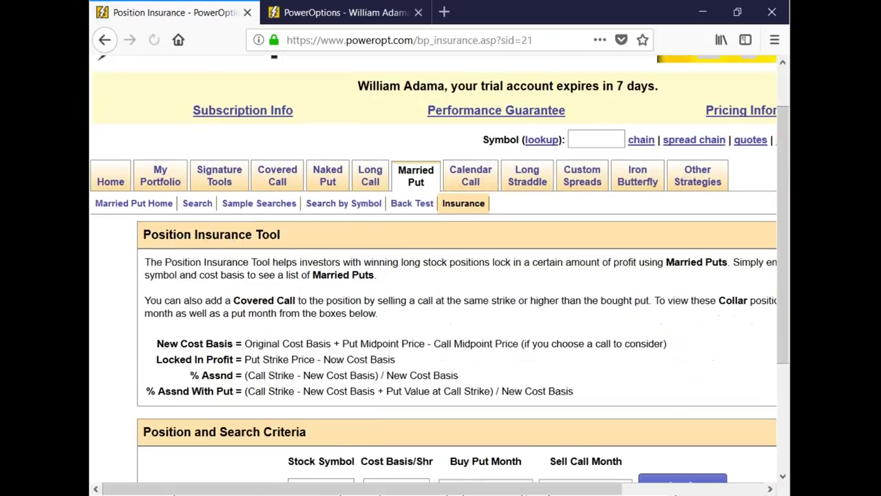
# Calculate married puts in all expirations for GE with a cost basis of 13.75 per share.
pyautogui.click(321, 374)
pyautogui.write('GE')
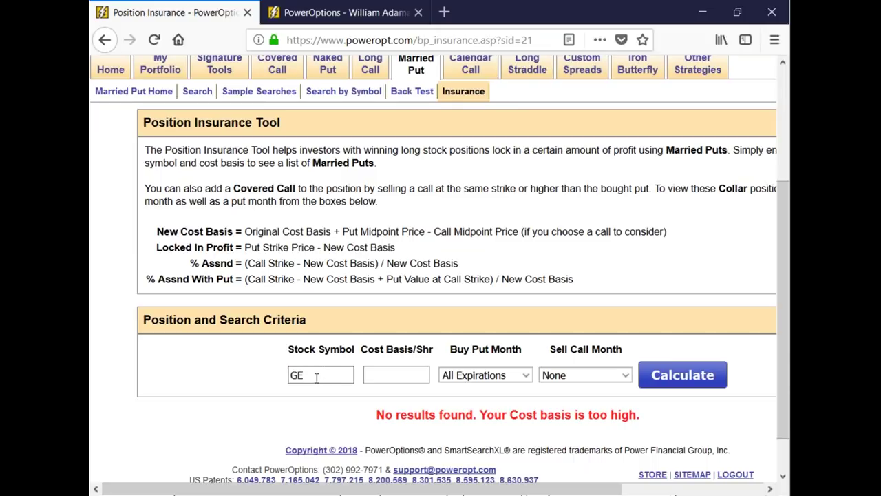
pyautogui.click(396, 378)
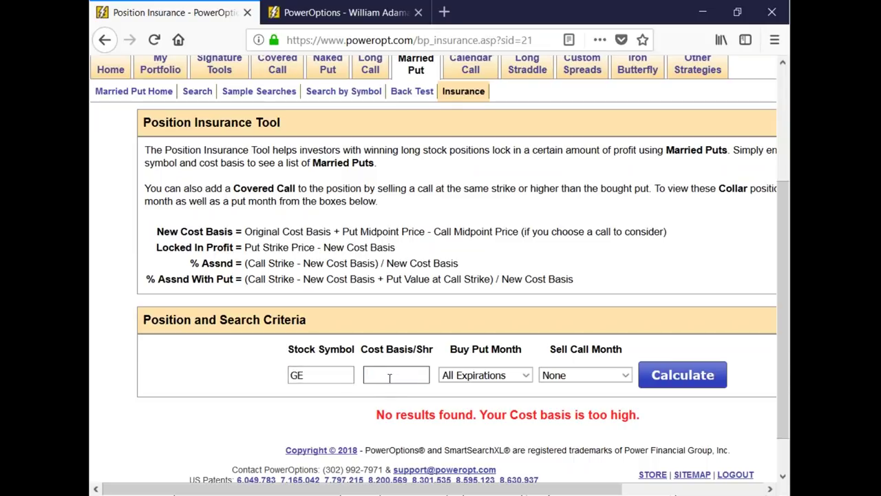
pyautogui.write('13.75')
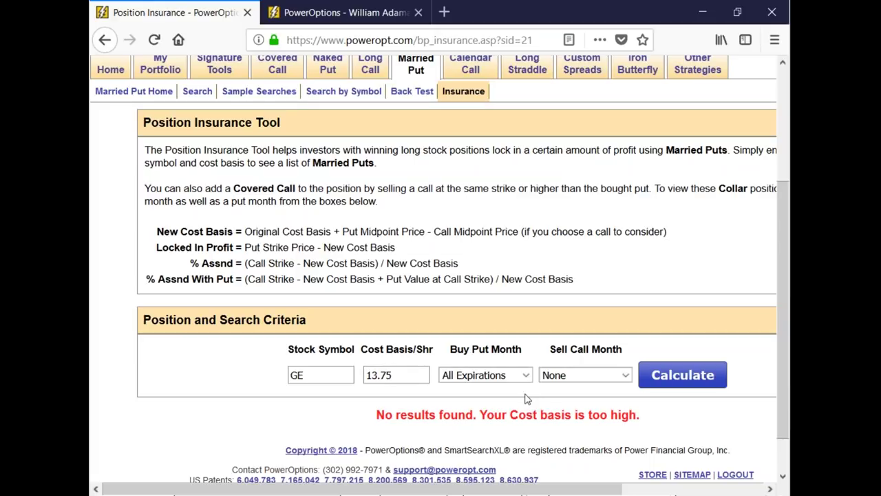
pyautogui.doubleClick(377, 378)
pyautogui.scroll(-1, 345, 419)
pyautogui.click(672, 329)
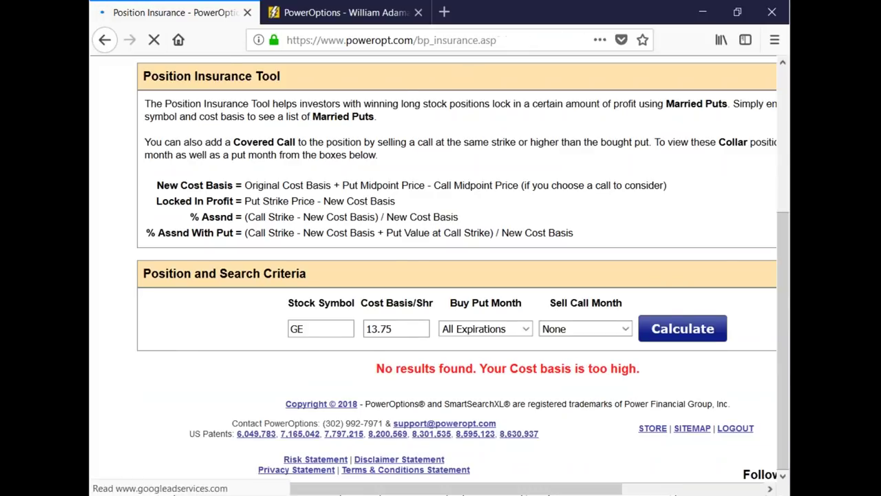
# Review the GE put results against the cost basis, checking the strike of the 24-AUG put.
pyautogui.scroll(-2, 440, 276)
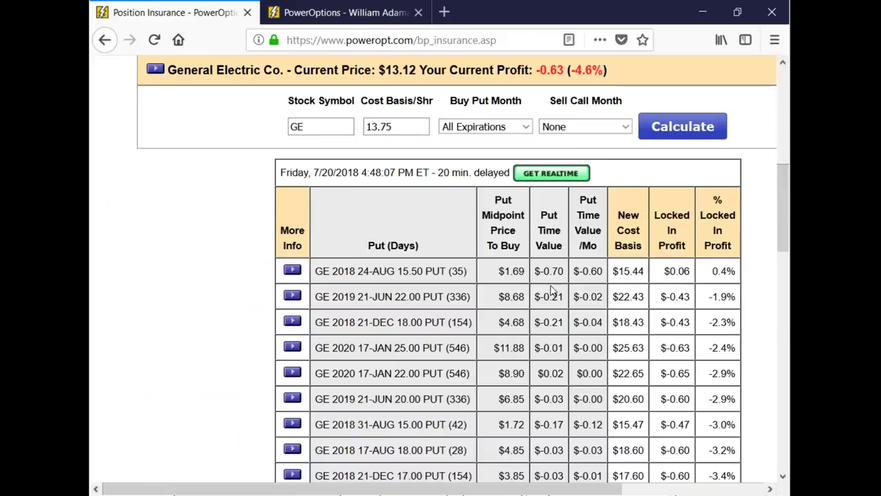
pyautogui.scroll(2, 551, 289)
pyautogui.moveTo(402, 212); pyautogui.dragTo(364, 212)
pyautogui.scroll(-2, 396, 297)
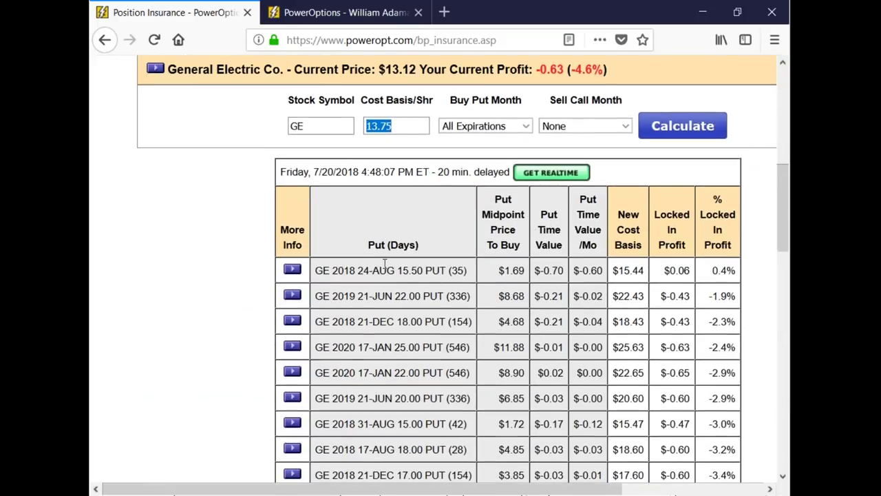
pyautogui.moveTo(391, 289); pyautogui.dragTo(460, 284)
pyautogui.click(463, 284)
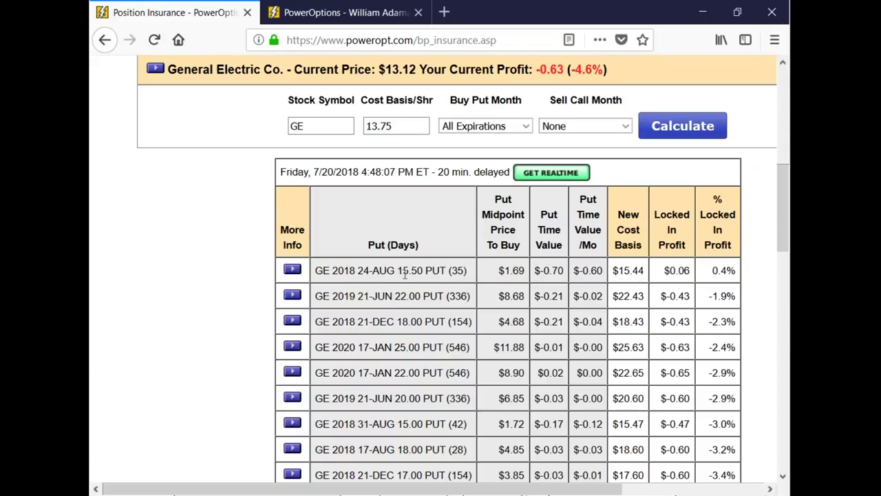
pyautogui.moveTo(397, 271); pyautogui.dragTo(441, 271)
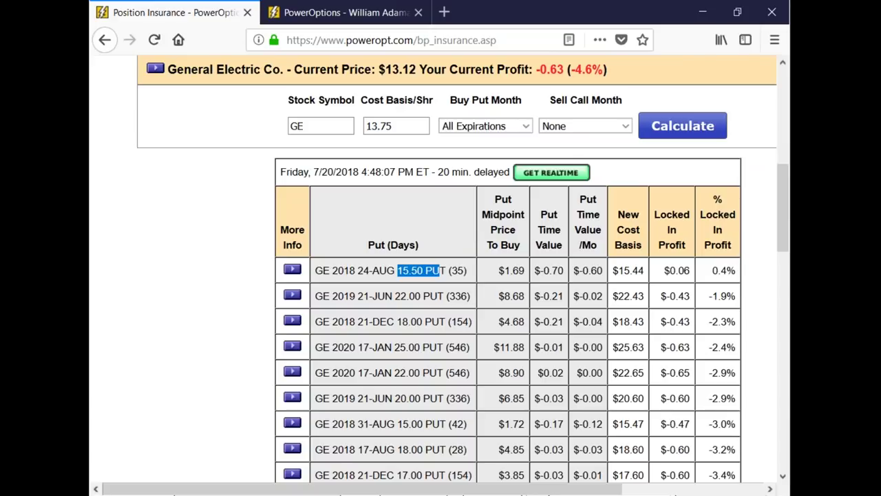
# Set the put purchase month to January 2019 and recalculate the GE insurance positions.
pyautogui.click(473, 128)
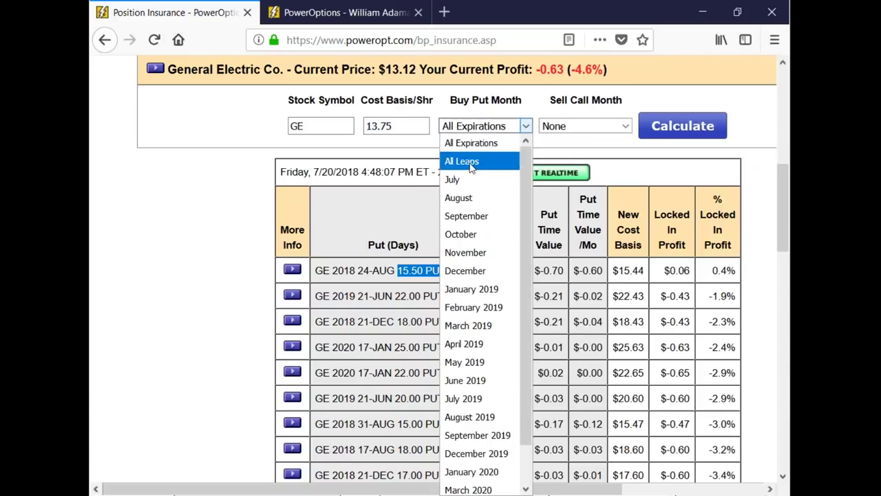
pyautogui.click(475, 289)
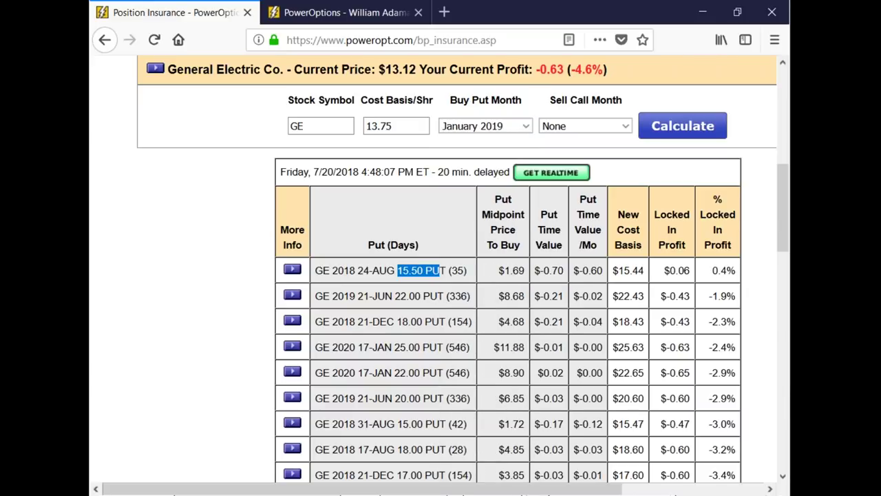
pyautogui.click(678, 125)
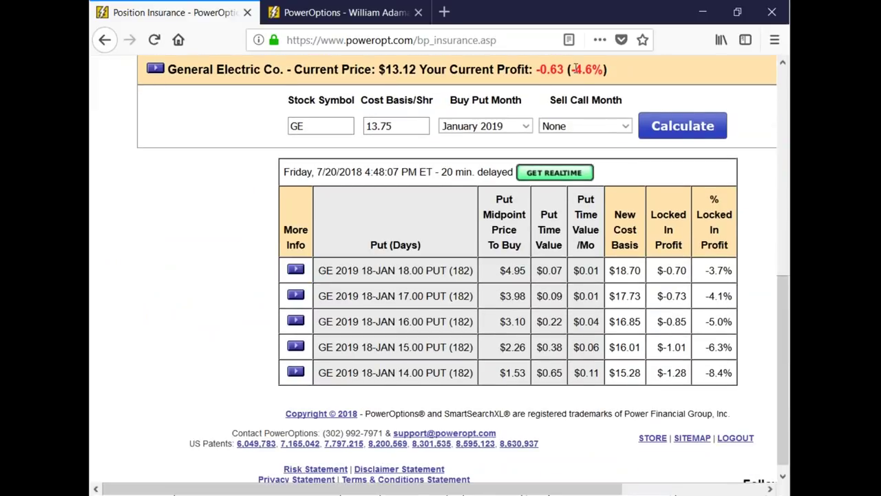
# Compare the current loss with the January 2019 GE puts, examining the 15.00 put's time value and % locked in profit.
pyautogui.moveTo(574, 70); pyautogui.dragTo(607, 69)
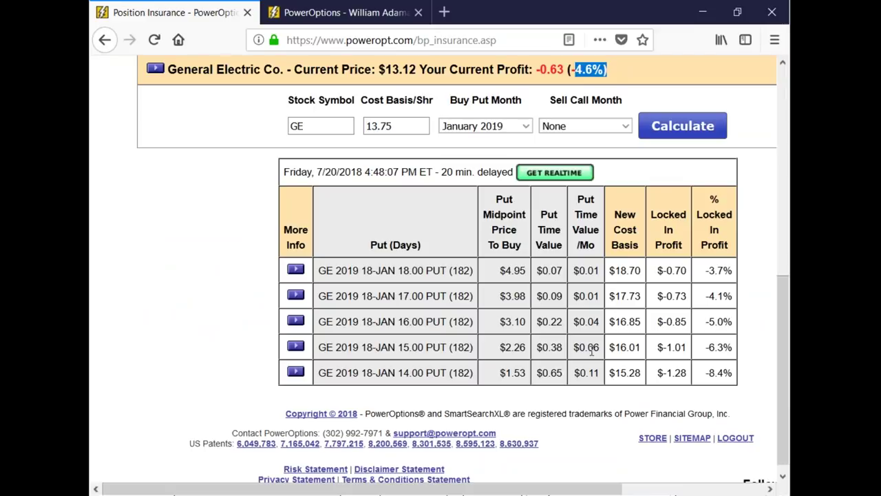
pyautogui.moveTo(398, 296); pyautogui.dragTo(474, 296)
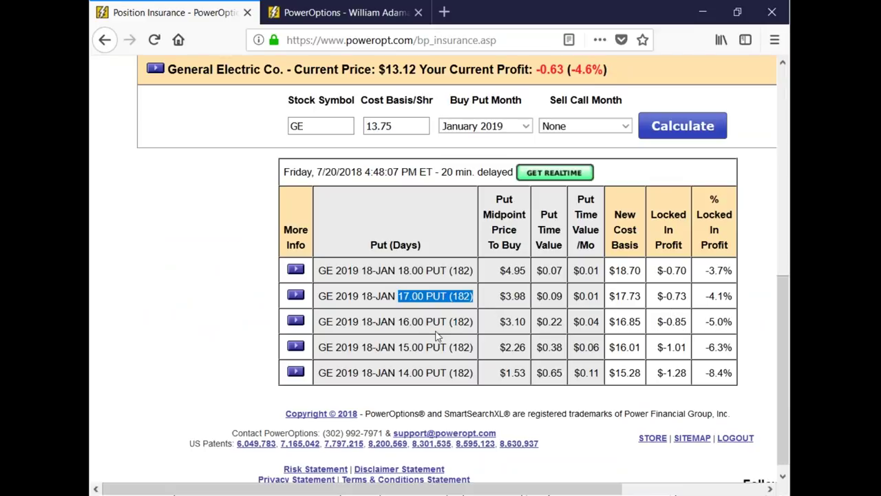
pyautogui.moveTo(398, 347); pyautogui.dragTo(738, 352)
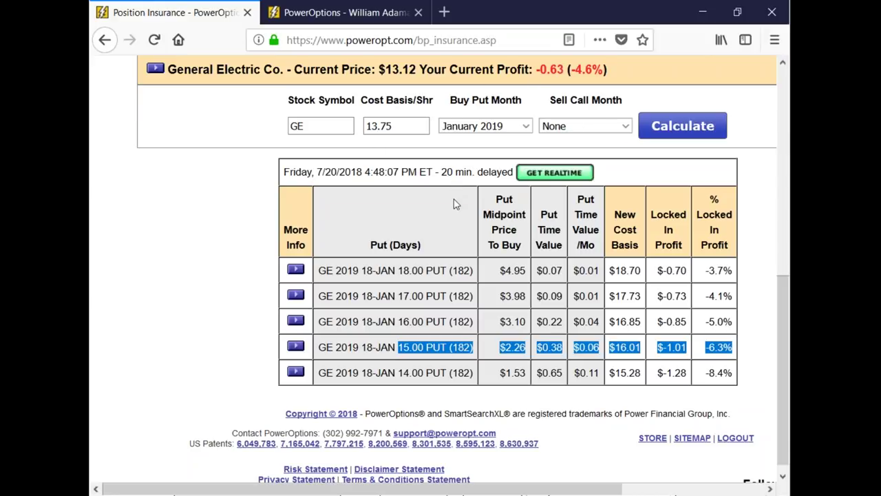
pyautogui.click(586, 352)
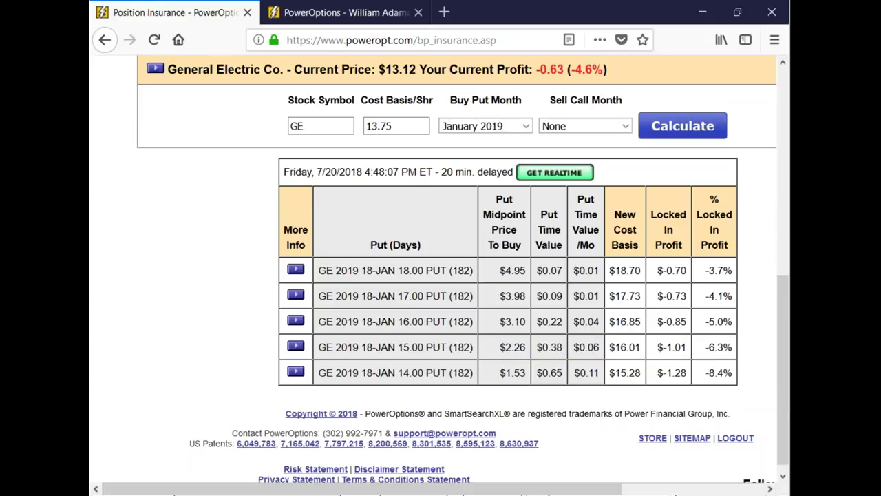
pyautogui.doubleClick(552, 349)
pyautogui.moveTo(705, 348); pyautogui.dragTo(734, 349)
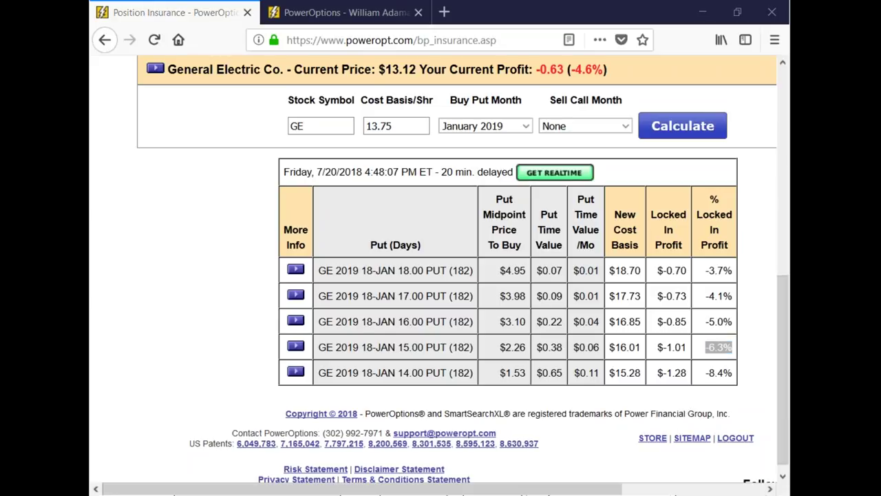
# Open the profit/loss chart for the GE 2019 18-JAN 15.00 put position.
pyautogui.click(298, 347)
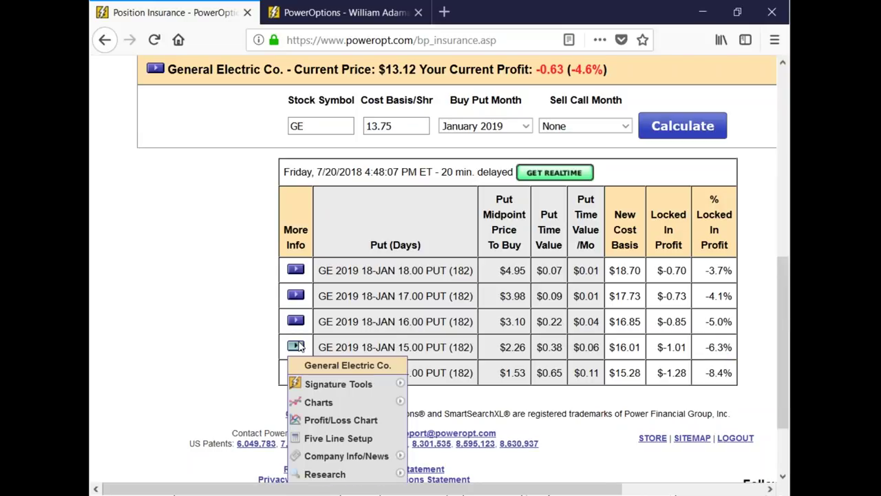
pyautogui.click(356, 428)
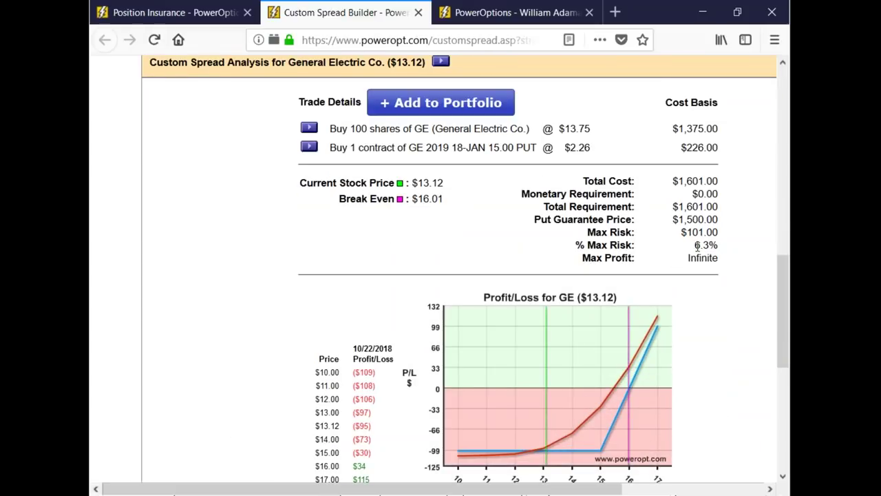
# Check the % Max Risk and the current stock price in the GE custom spread analysis.
pyautogui.moveTo(696, 249); pyautogui.dragTo(718, 248)
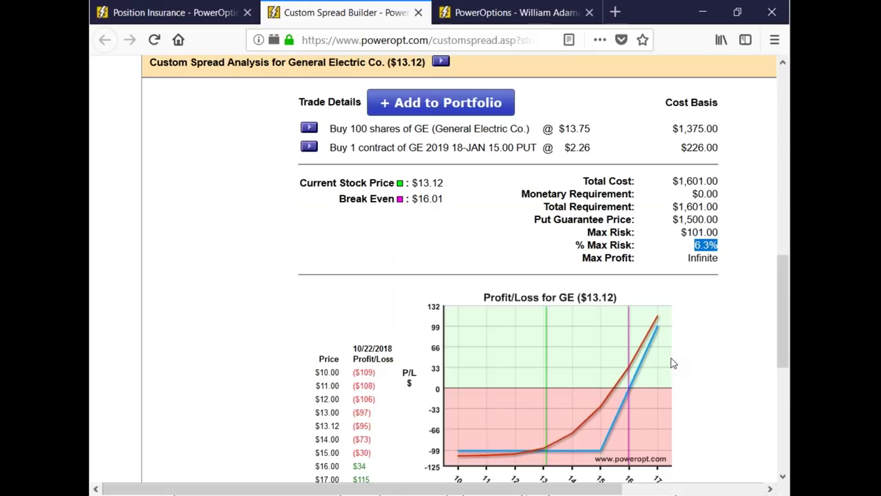
pyautogui.moveTo(416, 183); pyautogui.dragTo(452, 189)
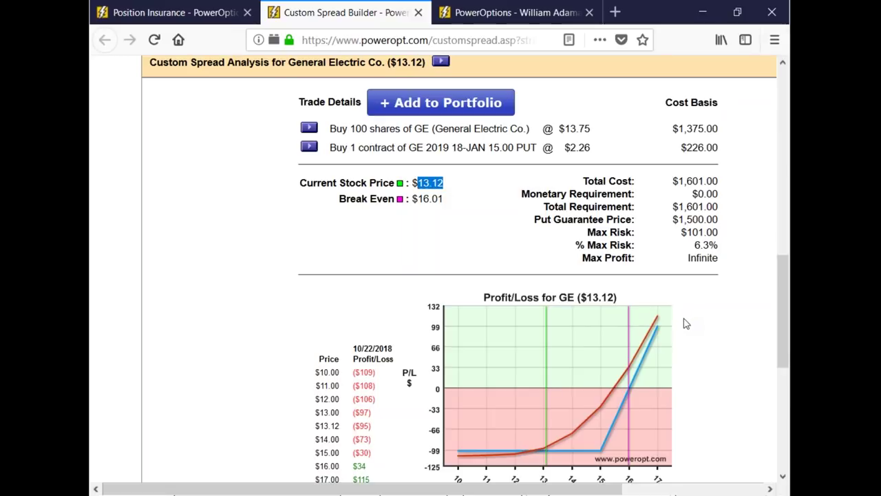
# Open the stock repair tool for the symbol GE.
pyautogui.scroll(9, 684, 318)
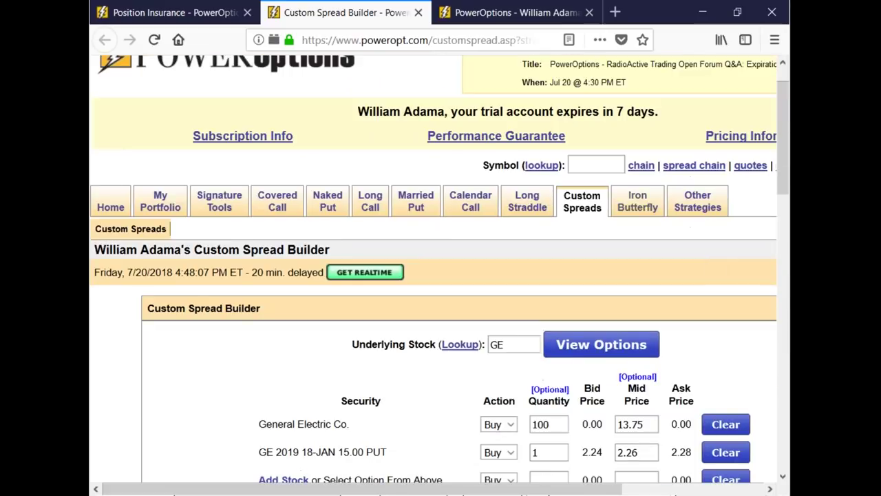
pyautogui.click(599, 165)
pyautogui.write('GE')
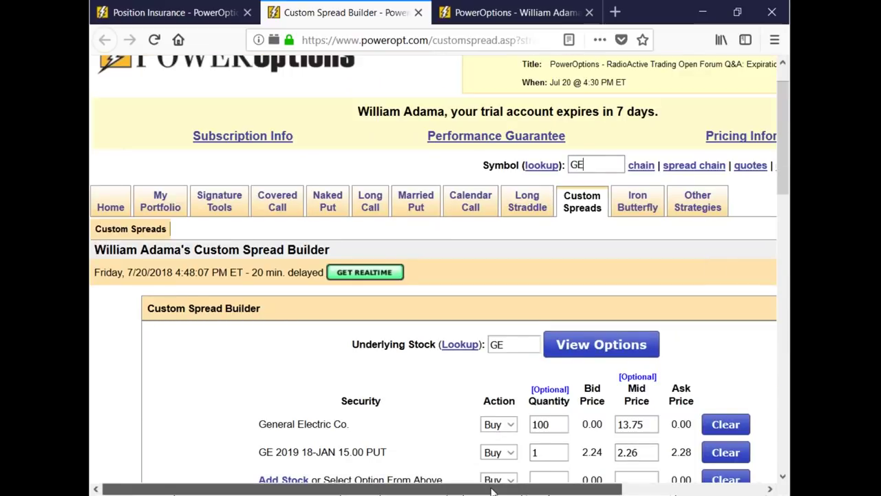
pyautogui.moveTo(487, 491); pyautogui.dragTo(635, 492)
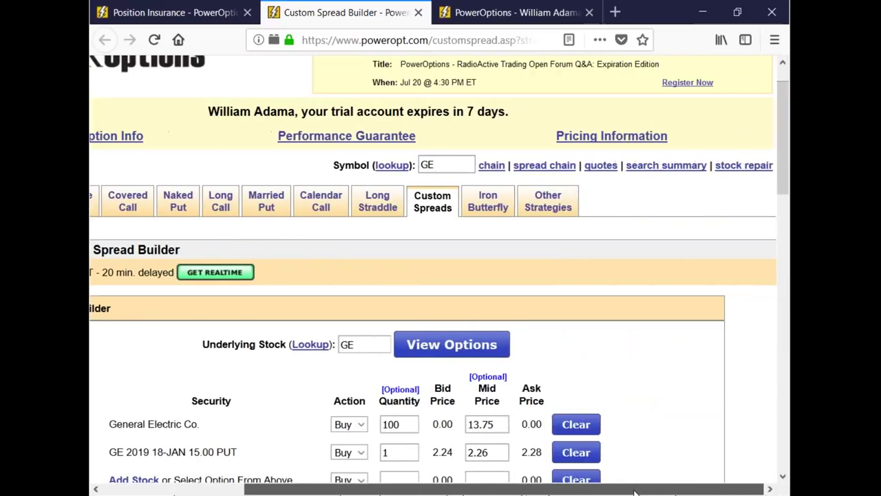
pyautogui.click(742, 169)
# Enter a cost per share of 13.75 and 200 shares for GE, and submit the stock repair search.
pyautogui.scroll(-3, 600, 259)
pyautogui.scroll(-1, 482, 309)
pyautogui.click(482, 319)
pyautogui.click(525, 319)
pyautogui.write('13.75')
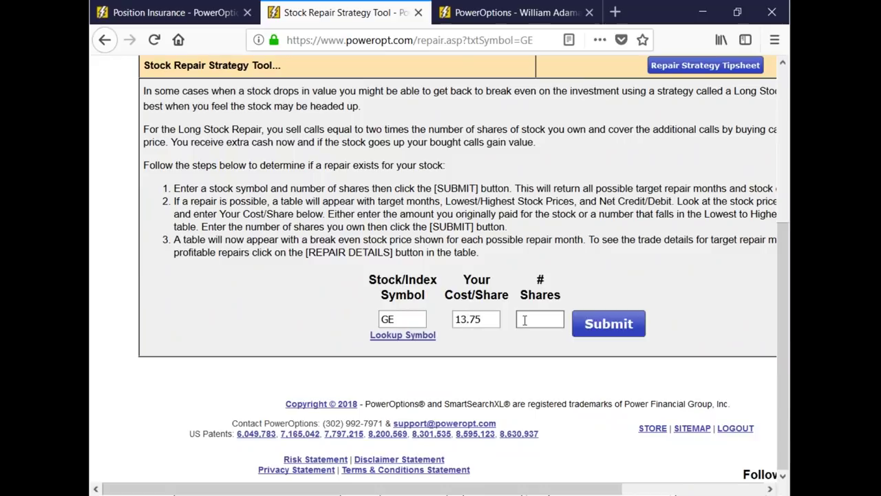
pyautogui.click(525, 319)
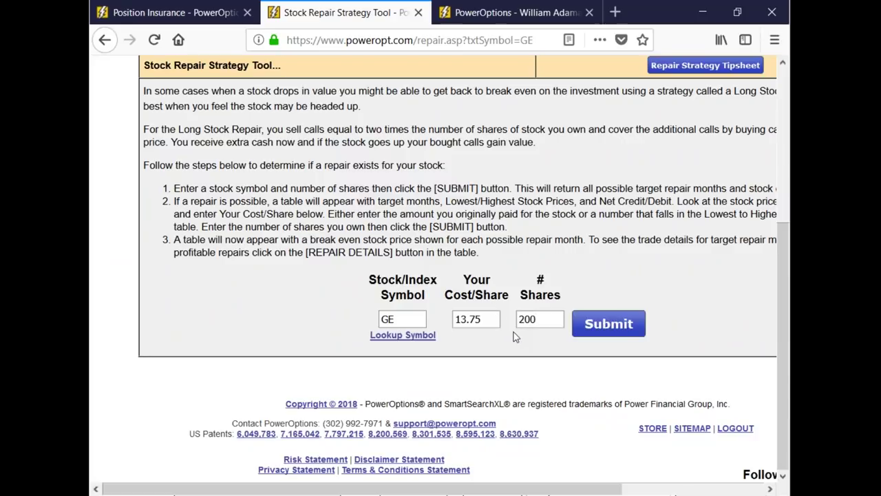
pyautogui.click(609, 325)
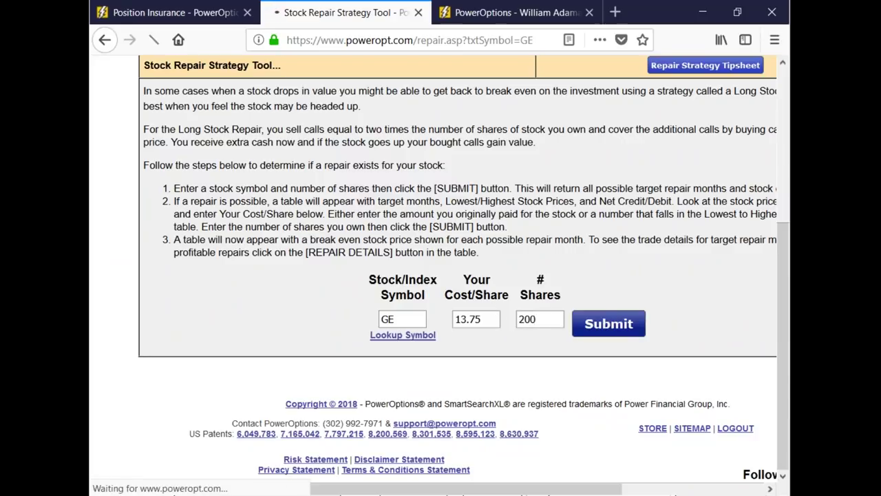
# Review the GE credit repairs, comparing buy and sell strikes, net credit and break-even across target months against the cost per share.
pyautogui.scroll(-2, 647, 336)
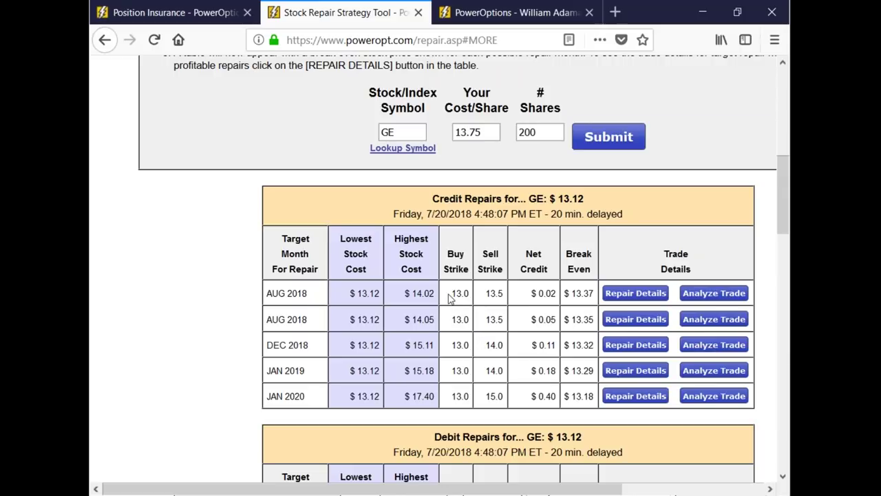
pyautogui.moveTo(447, 296); pyautogui.dragTo(501, 296)
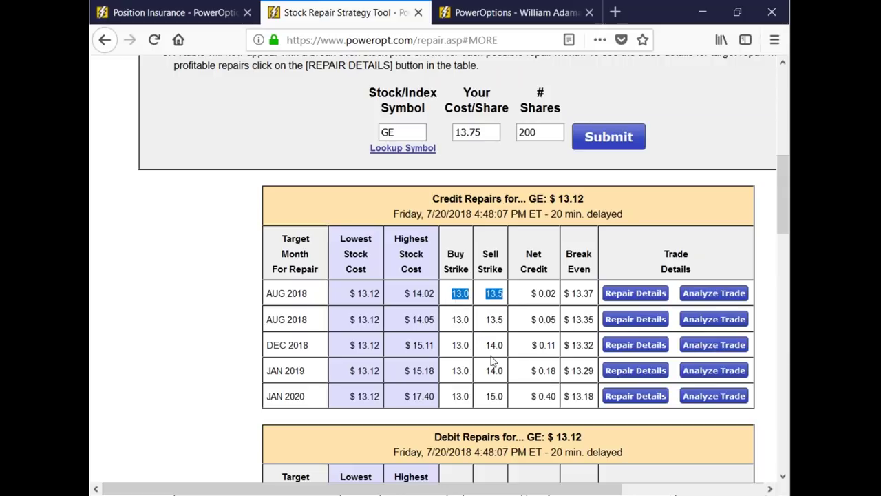
pyautogui.moveTo(451, 294); pyautogui.dragTo(559, 294)
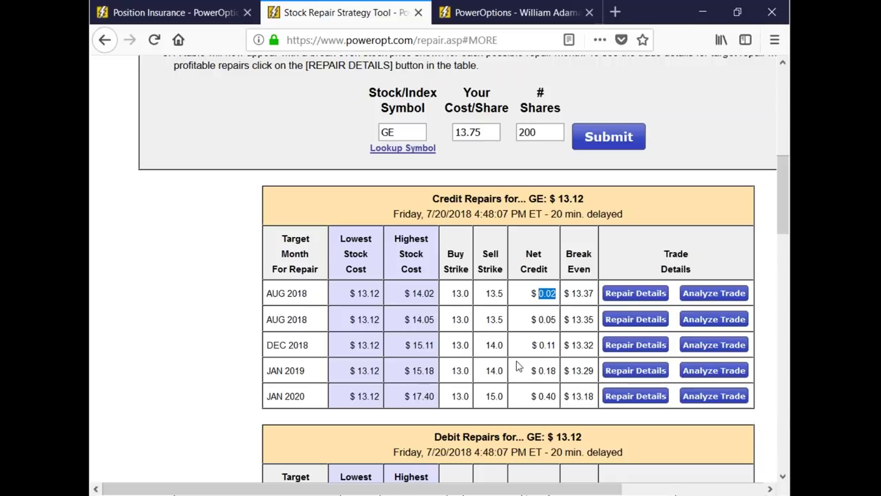
pyautogui.moveTo(563, 293); pyautogui.dragTo(596, 294)
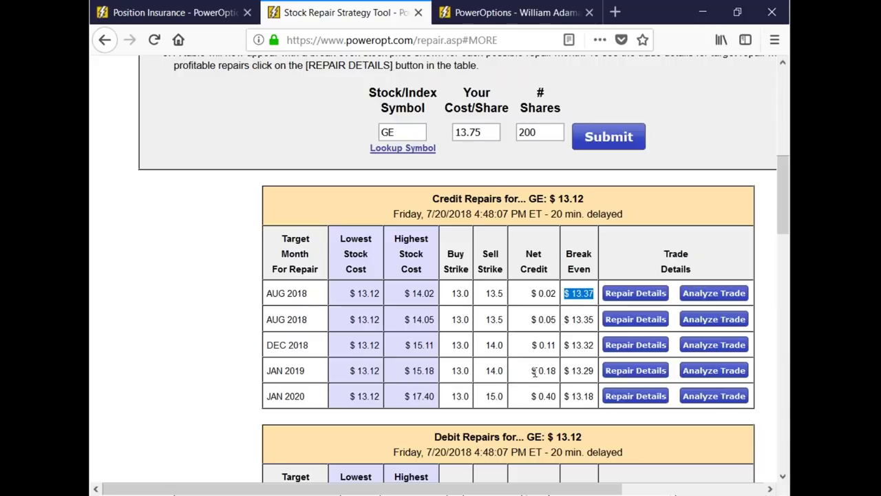
pyautogui.moveTo(453, 133); pyautogui.dragTo(485, 133)
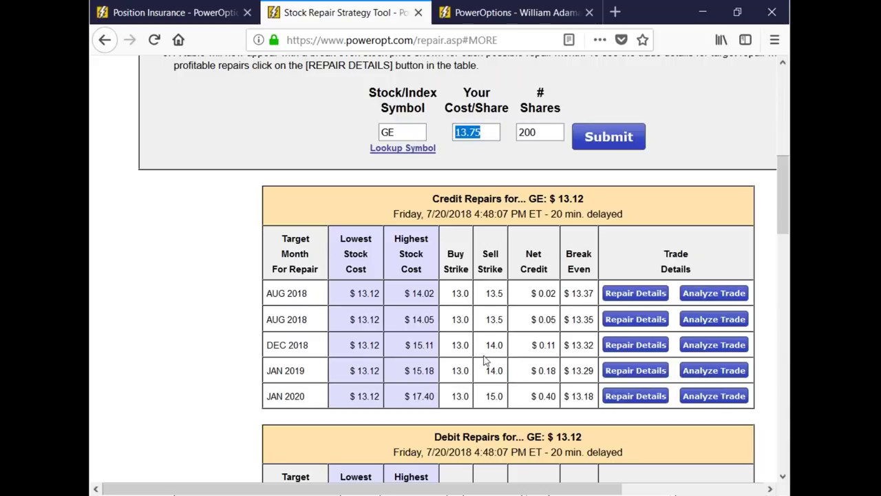
pyautogui.moveTo(564, 371); pyautogui.dragTo(595, 397)
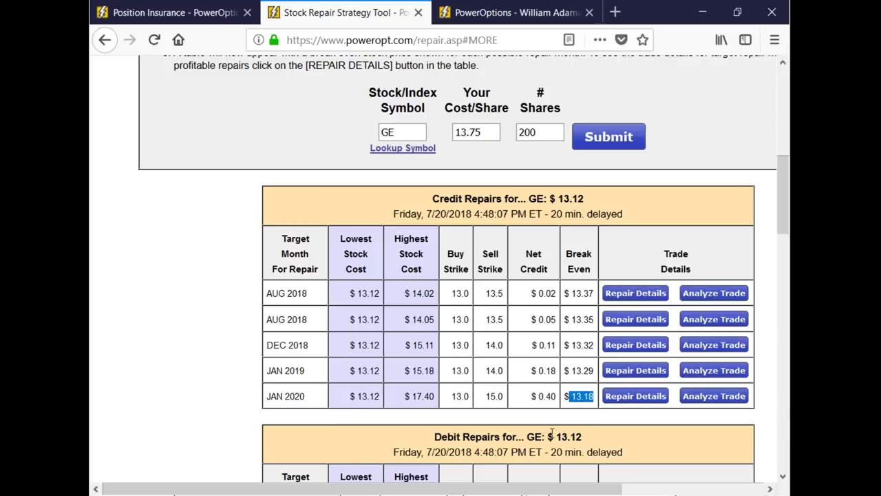
pyautogui.moveTo(307, 320); pyautogui.dragTo(285, 307)
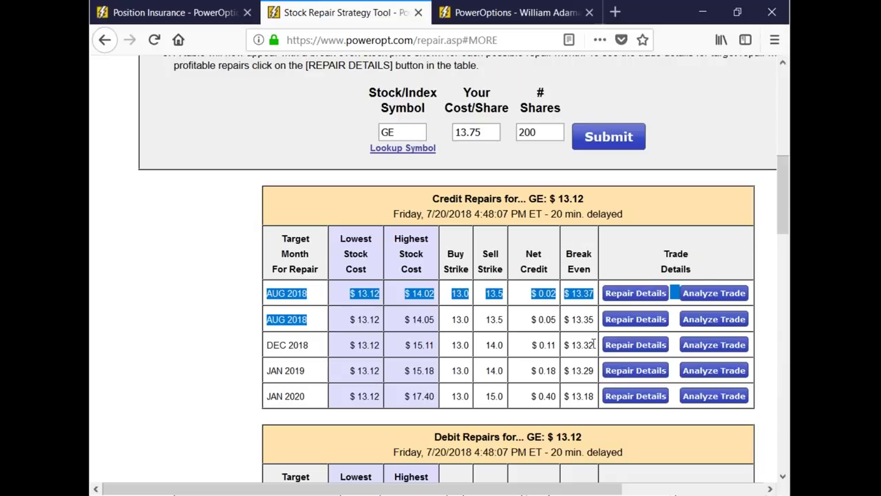
pyautogui.moveTo(582, 319); pyautogui.dragTo(589, 320)
pyautogui.click(573, 360)
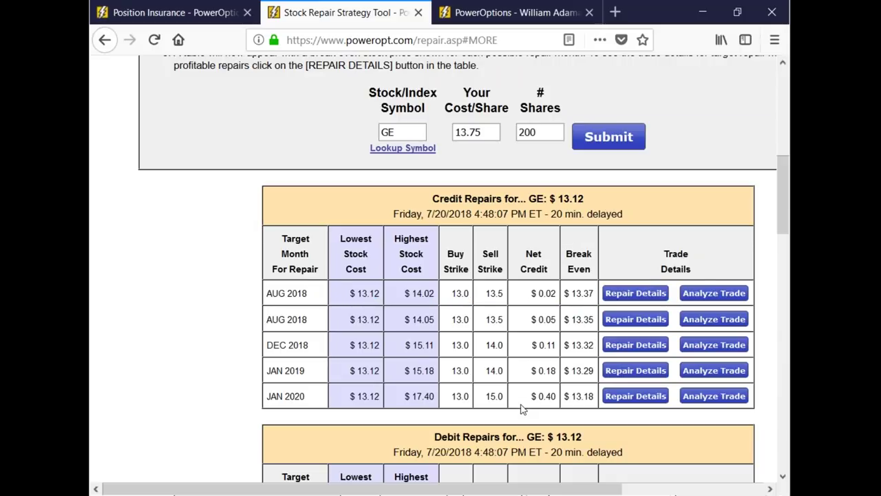
# Open the repair details for the second AUG 2018 credit repair and review its bought and sold calls, net credit and break-even price.
pyautogui.click(636, 319)
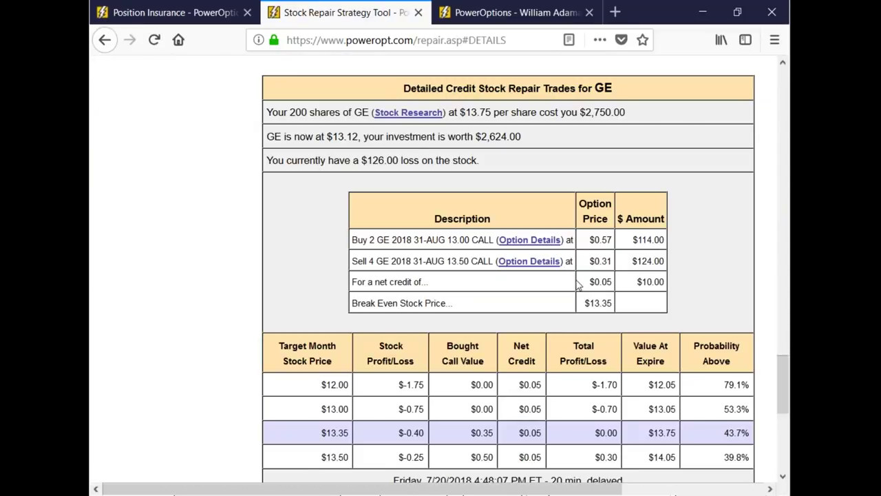
pyautogui.moveTo(591, 240); pyautogui.dragTo(613, 262)
pyautogui.click(384, 239)
pyautogui.moveTo(383, 240); pyautogui.dragTo(471, 241)
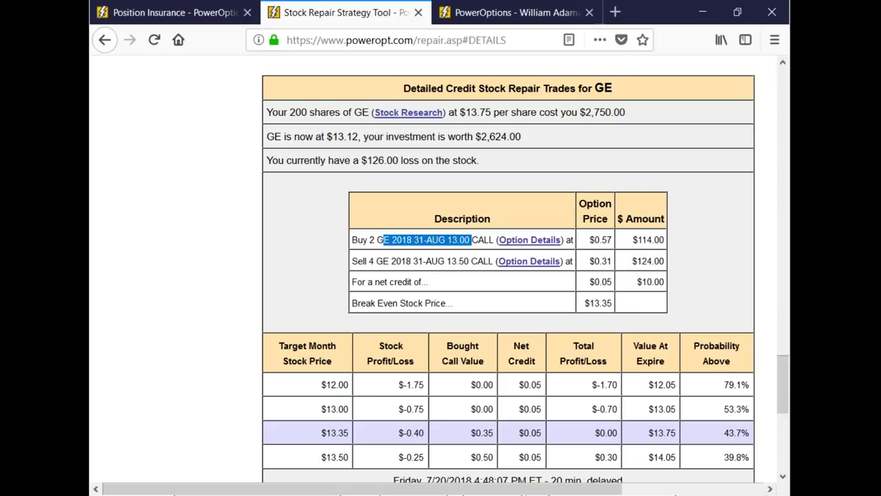
pyautogui.click(606, 241)
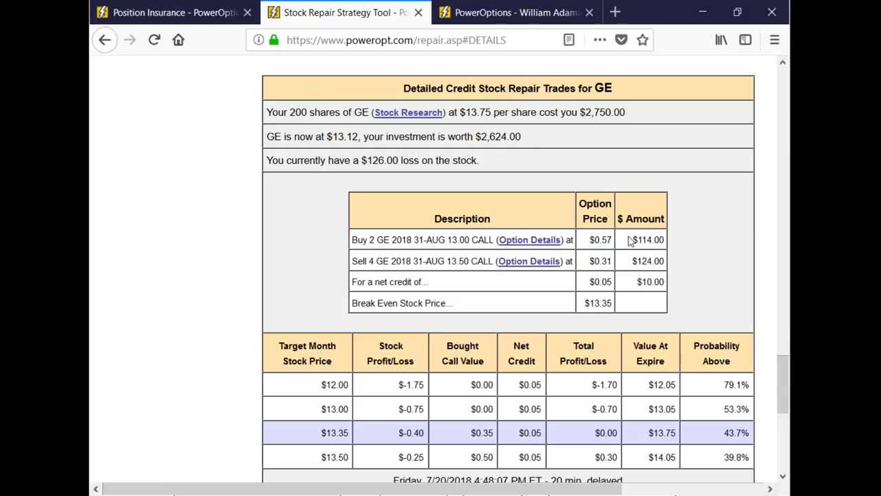
pyautogui.moveTo(630, 240); pyautogui.dragTo(665, 240)
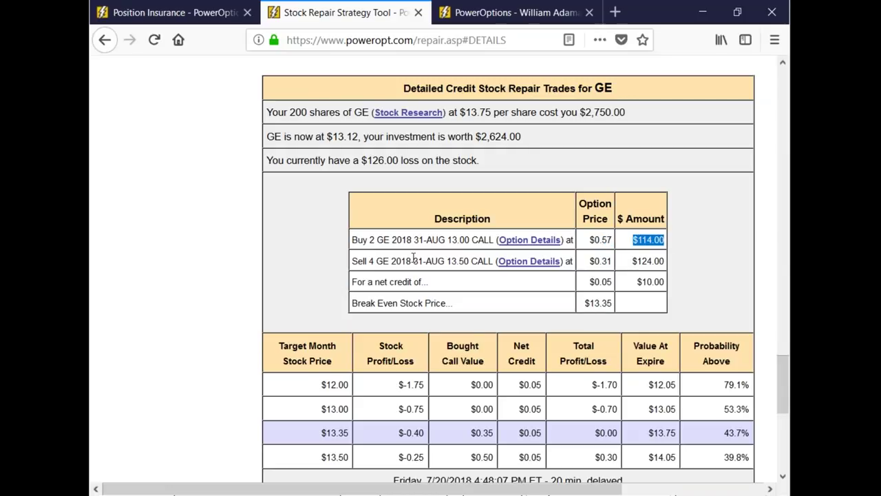
pyautogui.moveTo(371, 263); pyautogui.dragTo(480, 287)
pyautogui.moveTo(590, 263); pyautogui.dragTo(665, 282)
pyautogui.moveTo(612, 281); pyautogui.dragTo(589, 282)
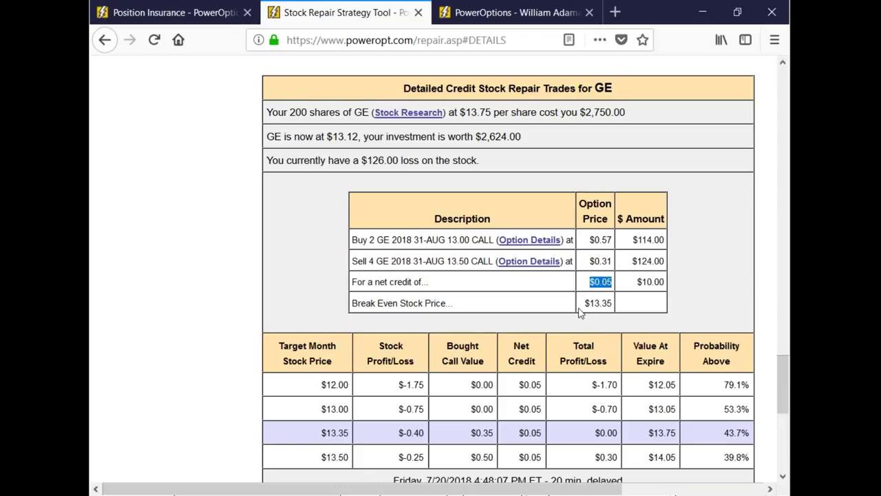
pyautogui.moveTo(585, 303); pyautogui.dragTo(613, 304)
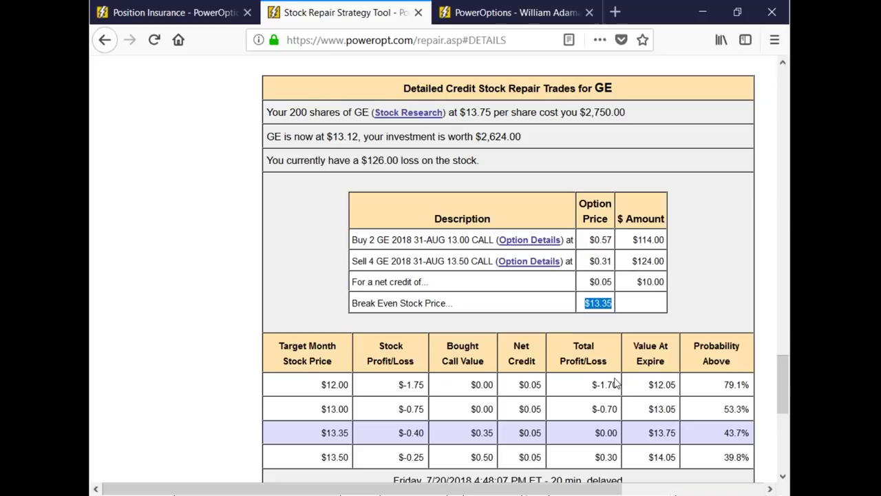
# Examine the break-even row's stock loss, bought call value and net credit in relation to the 13.00 and 13.50 call strikes.
pyautogui.moveTo(407, 239); pyautogui.dragTo(471, 262)
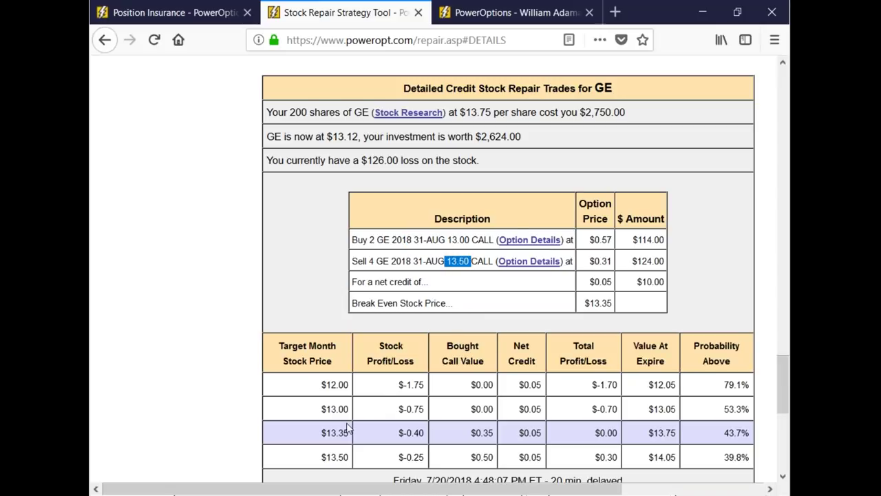
pyautogui.click(324, 433)
pyautogui.moveTo(323, 432); pyautogui.dragTo(424, 433)
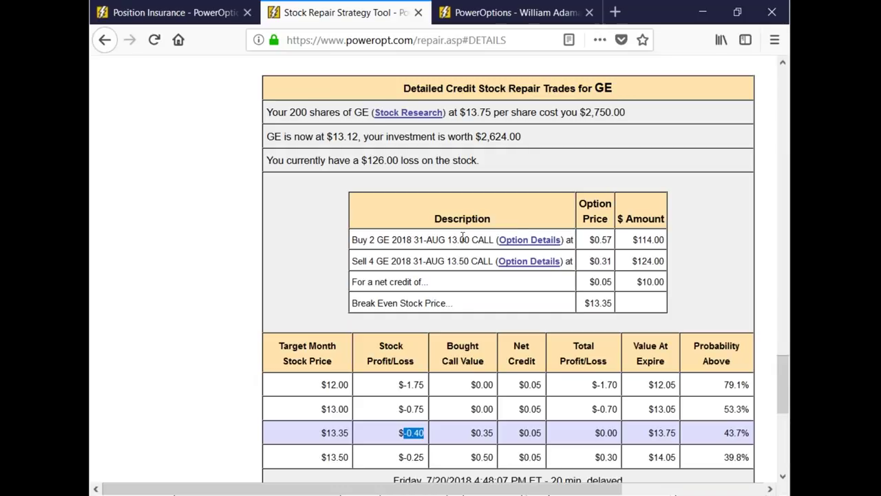
pyautogui.moveTo(448, 239); pyautogui.dragTo(470, 244)
pyautogui.moveTo(473, 432); pyautogui.dragTo(543, 433)
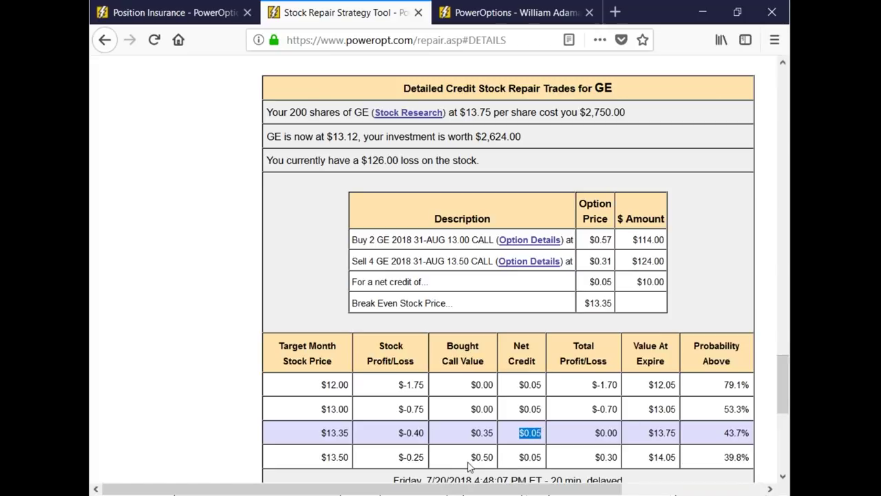
pyautogui.moveTo(483, 432); pyautogui.dragTo(493, 432)
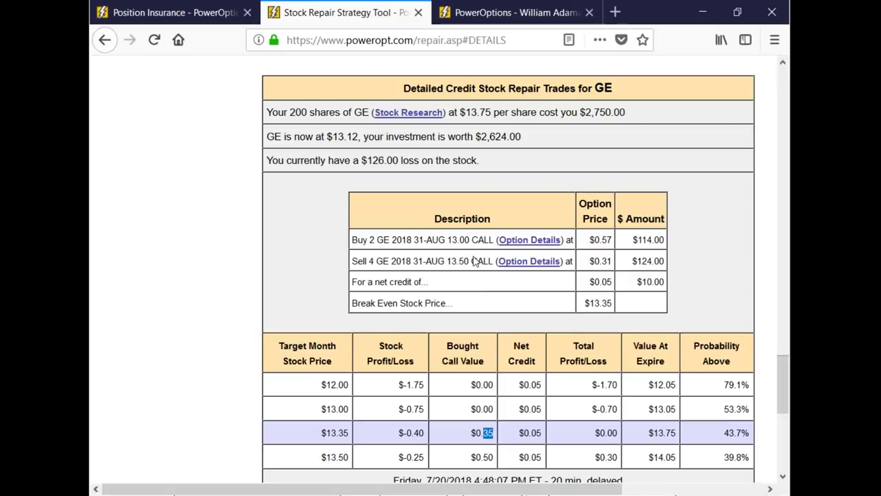
pyautogui.moveTo(519, 433); pyautogui.dragTo(544, 433)
pyautogui.click(559, 426)
pyautogui.moveTo(402, 431); pyautogui.dragTo(426, 432)
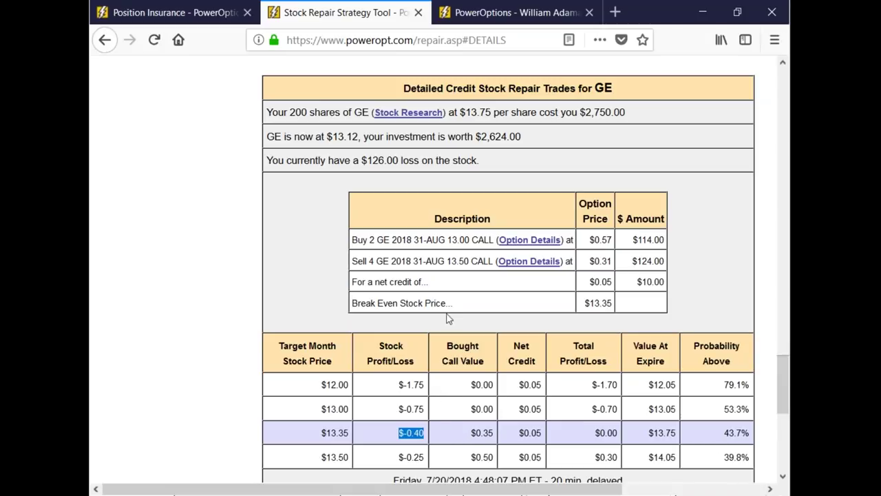
pyautogui.moveTo(447, 239); pyautogui.dragTo(486, 241)
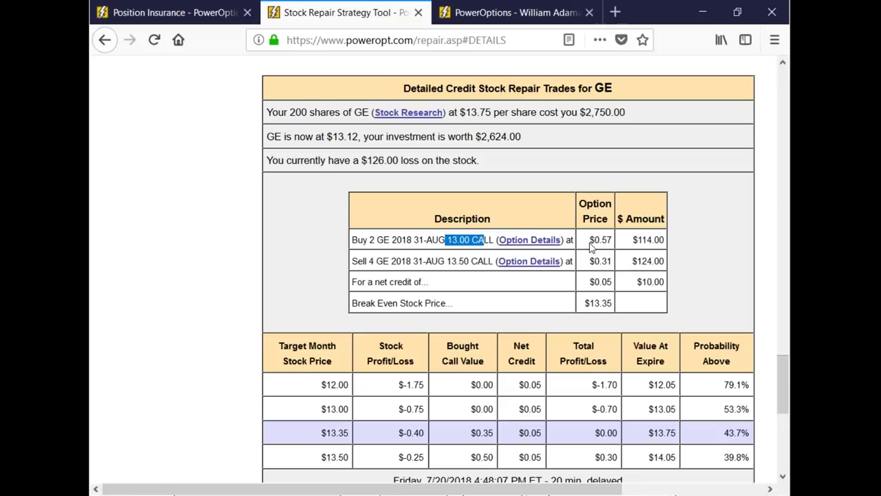
pyautogui.moveTo(590, 242); pyautogui.dragTo(612, 240)
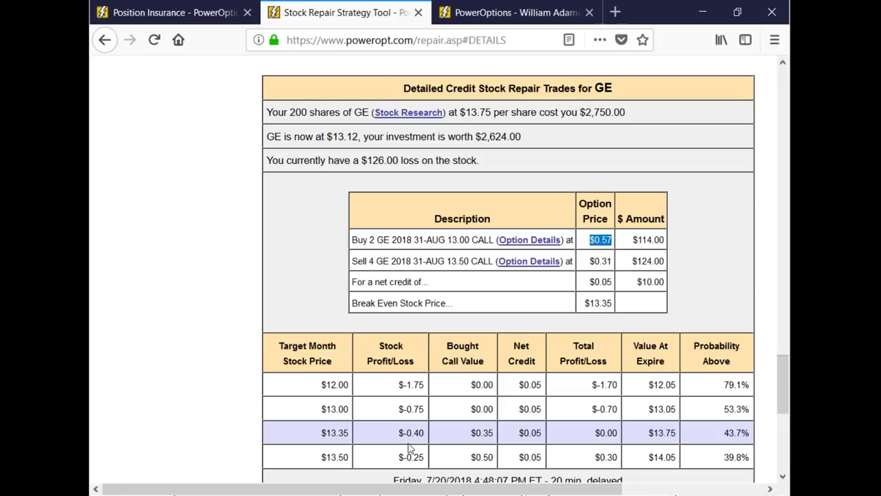
# Compare GE's current price and the original cost per share with the strikes of the bought and sold calls.
pyautogui.moveTo(324, 137); pyautogui.dragTo(369, 138)
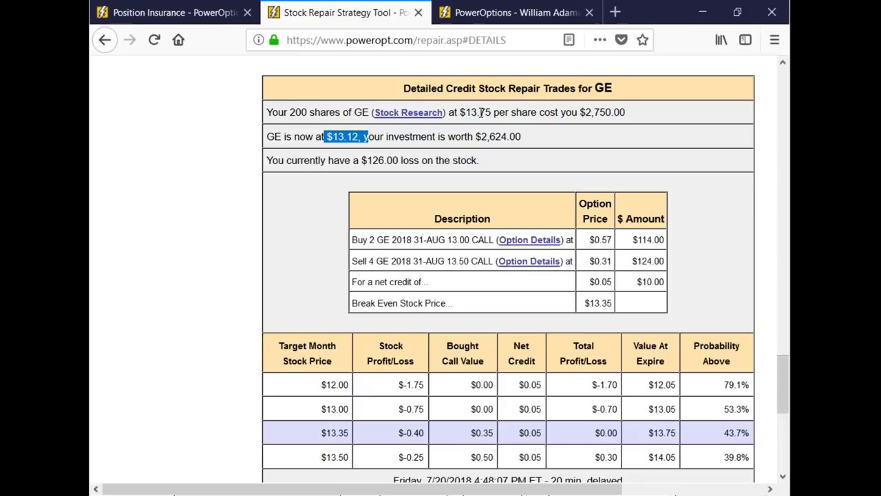
pyautogui.moveTo(480, 113); pyautogui.dragTo(497, 117)
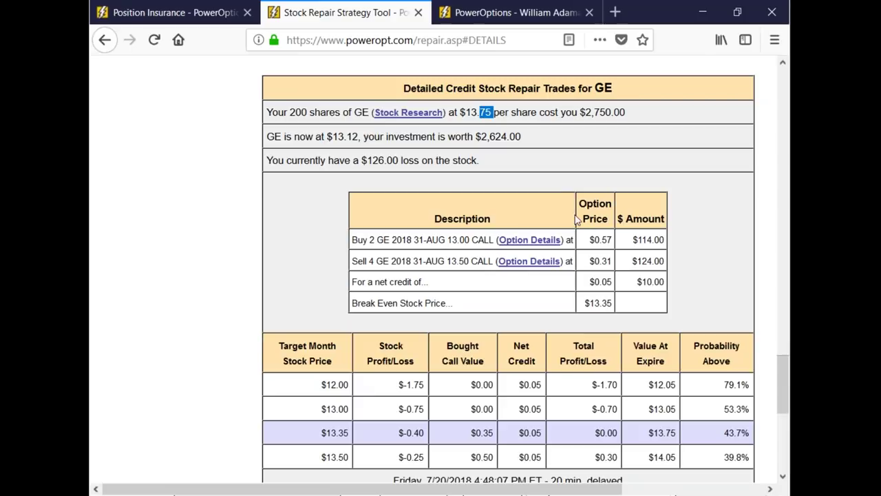
pyautogui.moveTo(447, 239); pyautogui.dragTo(493, 241)
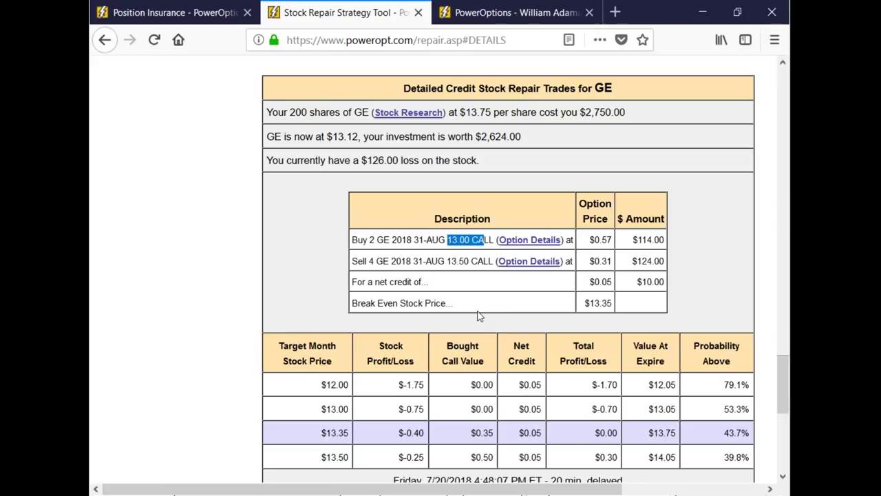
pyautogui.moveTo(447, 261); pyautogui.dragTo(472, 256)
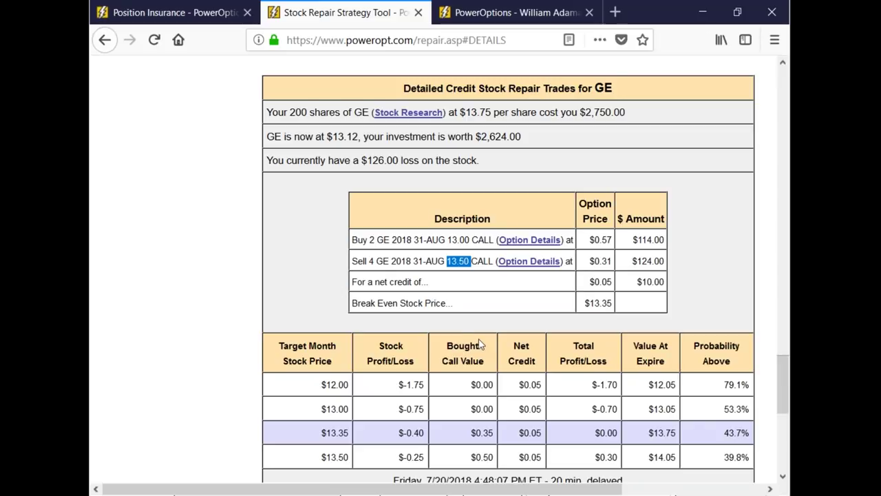
# Examine the stock loss, bought call value and total profit at the $13.50 target price, along with the repair's net credit.
pyautogui.scroll(-2, 480, 344)
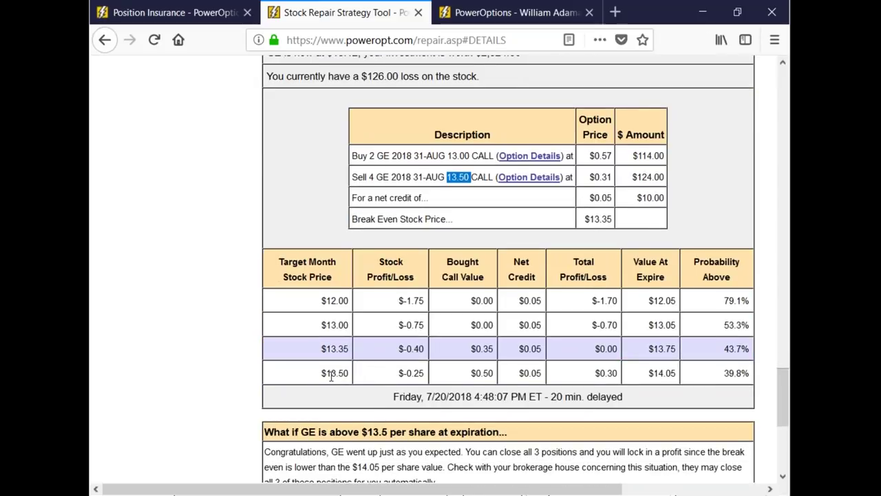
pyautogui.doubleClick(331, 375)
pyautogui.moveTo(402, 373); pyautogui.dragTo(440, 411)
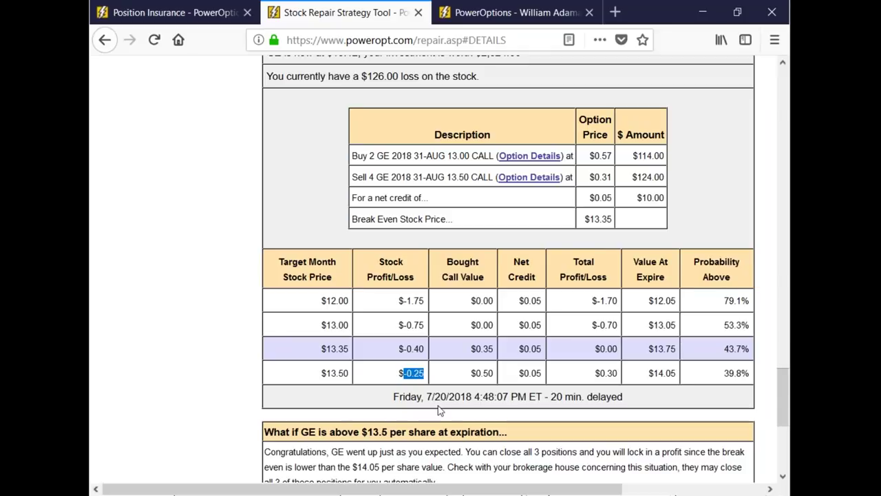
pyautogui.moveTo(469, 372); pyautogui.dragTo(501, 375)
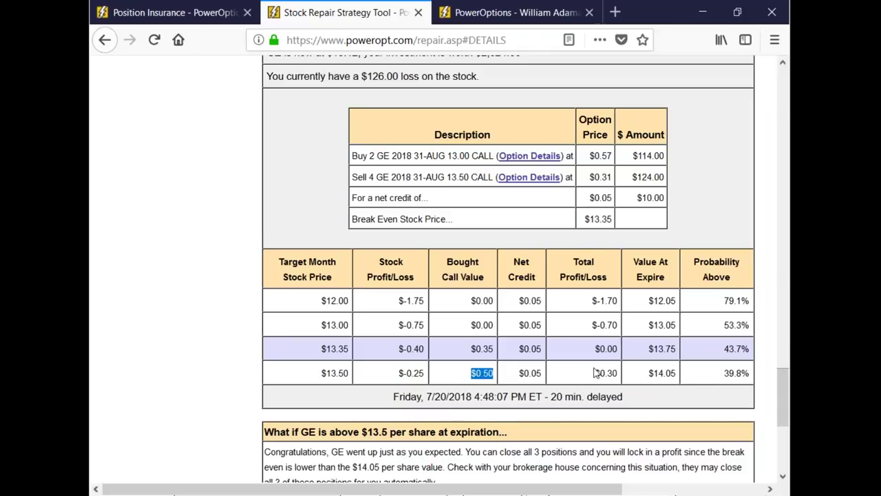
pyautogui.moveTo(593, 373); pyautogui.dragTo(620, 374)
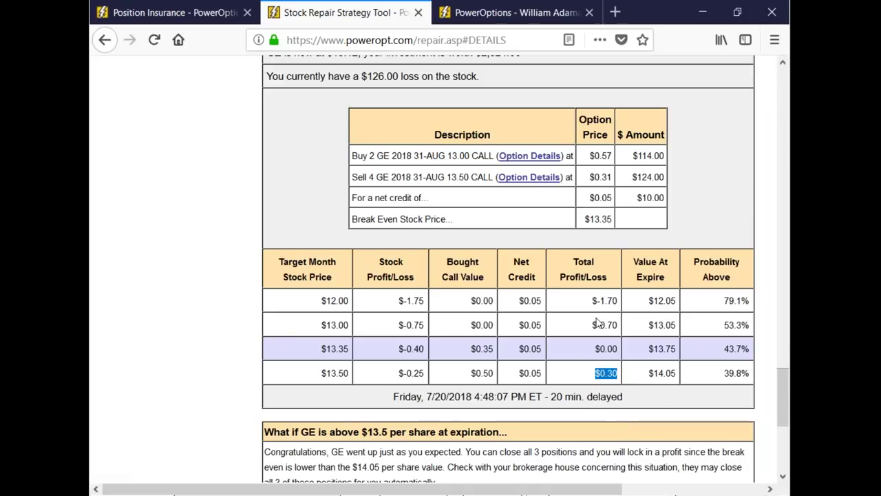
pyautogui.click(590, 198)
pyautogui.moveTo(590, 198); pyautogui.dragTo(612, 198)
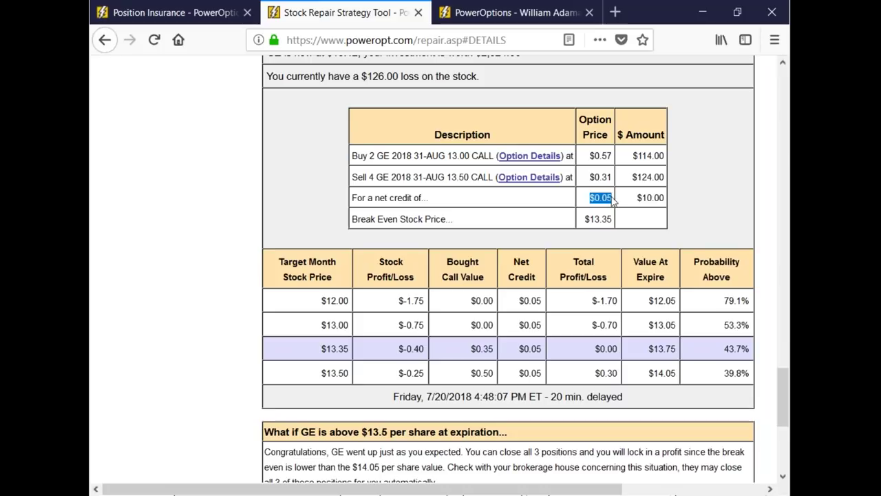
# Return to the GE credit repairs table and check the net credit of the DEC 2018 repair.
pyautogui.scroll(10, 629, 280)
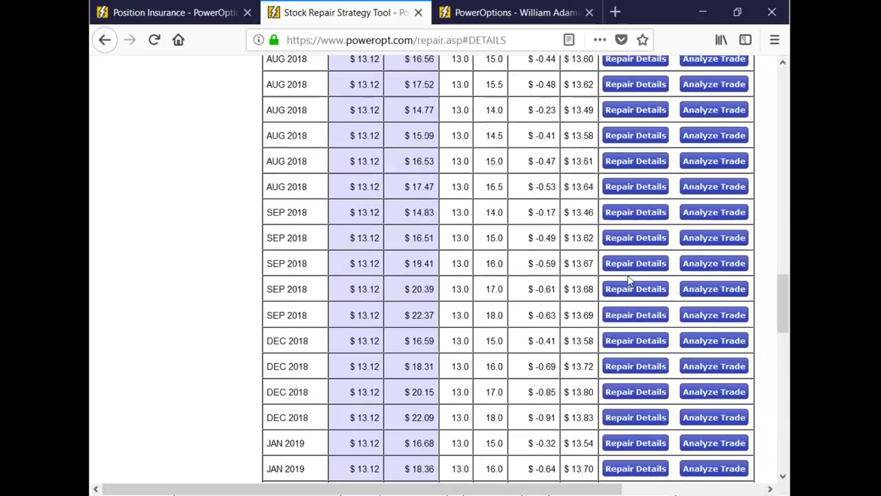
pyautogui.scroll(10, 629, 280)
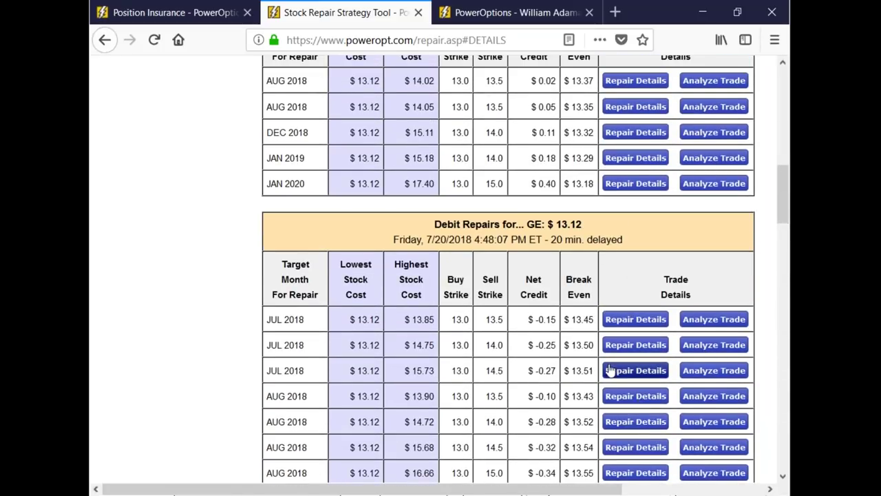
pyautogui.scroll(3, 610, 370)
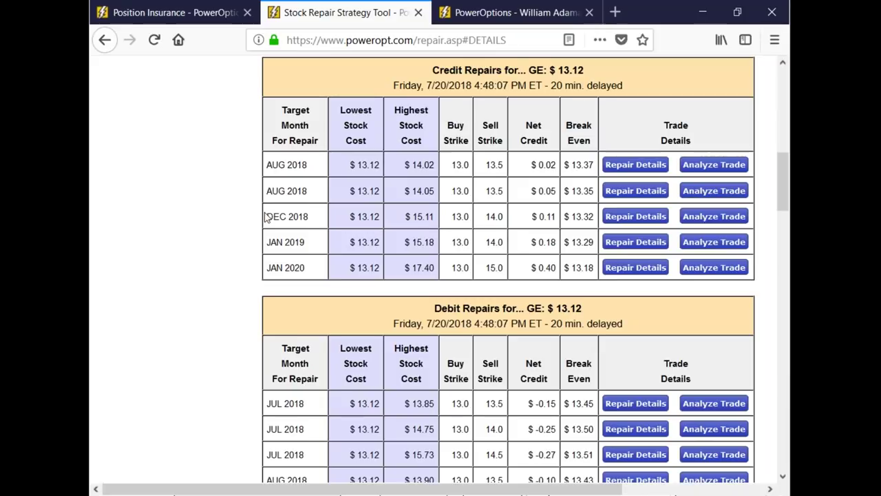
pyautogui.moveTo(265, 217); pyautogui.dragTo(308, 218)
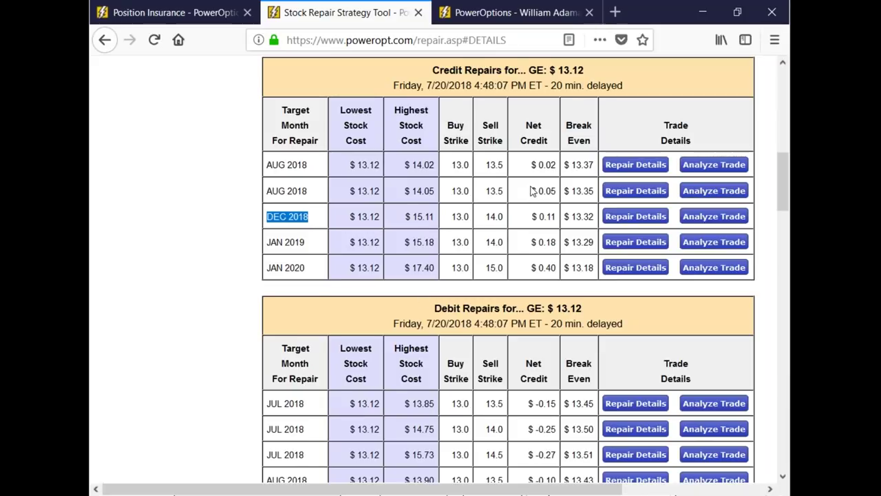
pyautogui.moveTo(532, 216); pyautogui.dragTo(557, 217)
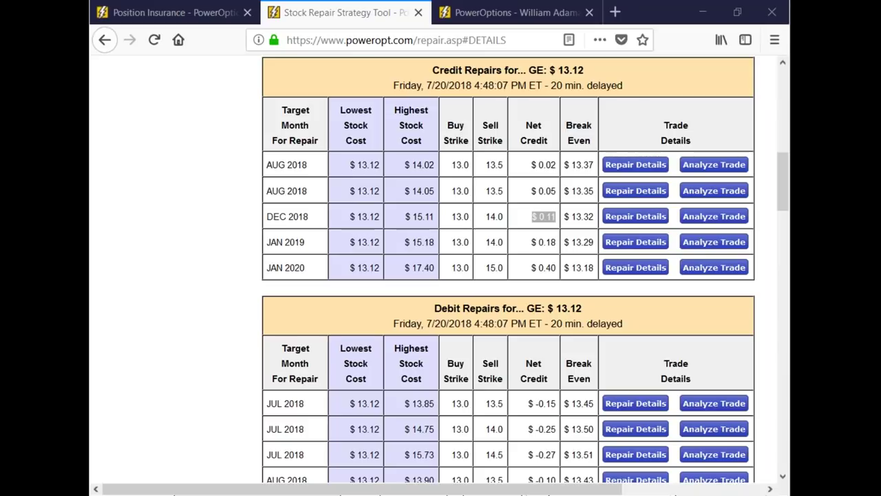
pyautogui.scroll(3, 448, 284)
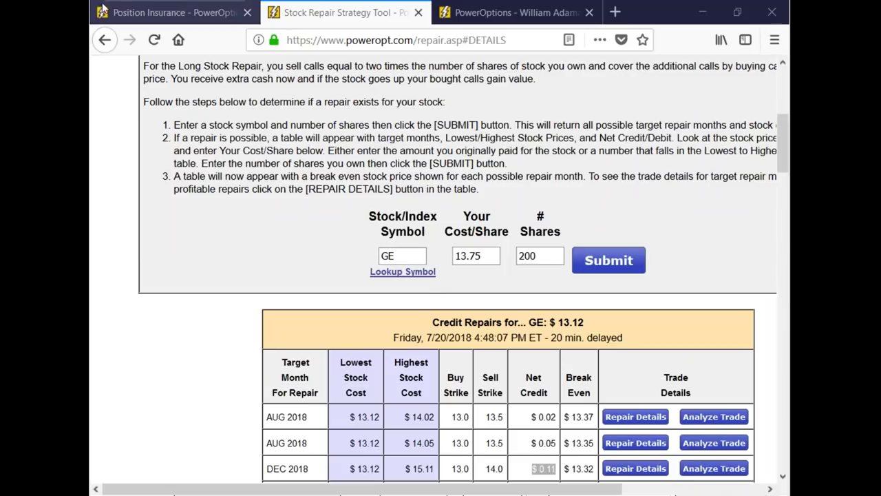
# Switch to the Position Insurance results and check the locked-in profit percentage of the January 2019 15.00 put.
pyautogui.click(175, 12)
pyautogui.moveTo(706, 348); pyautogui.dragTo(732, 348)
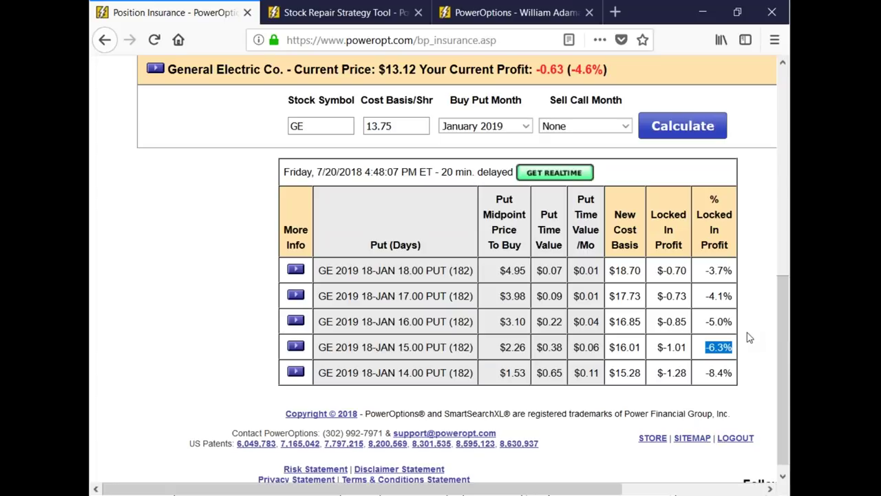
pyautogui.hotkey('alt', 'Tab')
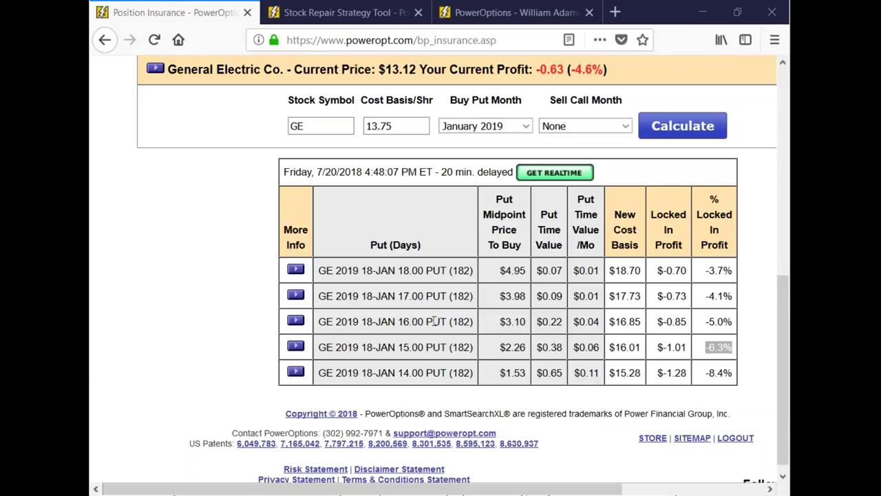
# Go back to the Stock Repair Strategy Tool and open the second AUG 2018 credit repair for trade analysis in the Custom Spread Builder.
pyautogui.click(345, 12)
pyautogui.scroll(-3, 559, 330)
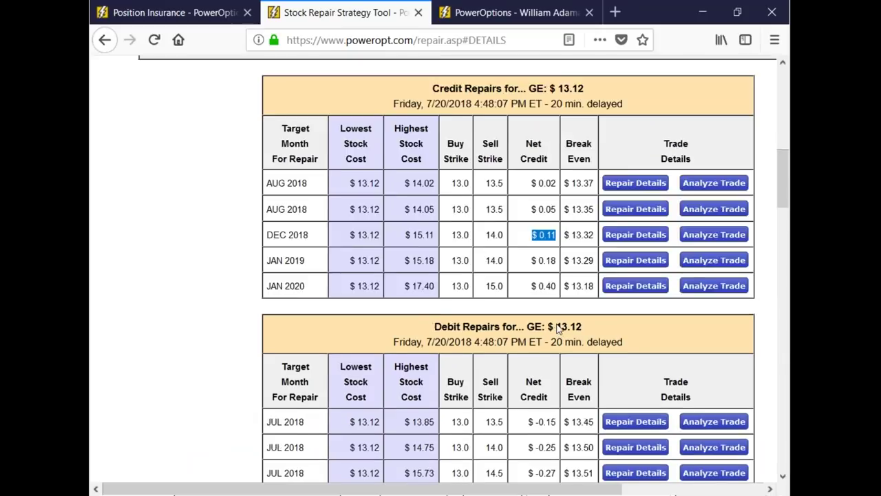
pyautogui.scroll(-2, 560, 329)
pyautogui.scroll(3, 462, 252)
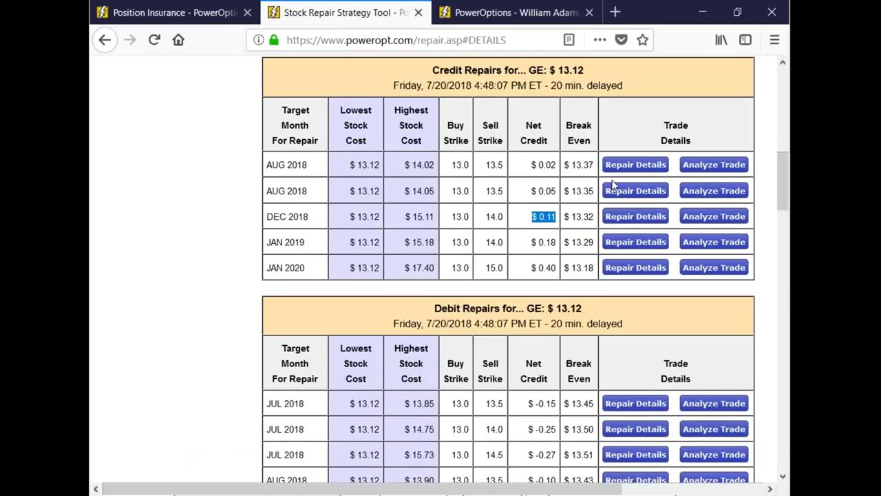
pyautogui.moveTo(454, 191); pyautogui.dragTo(740, 196)
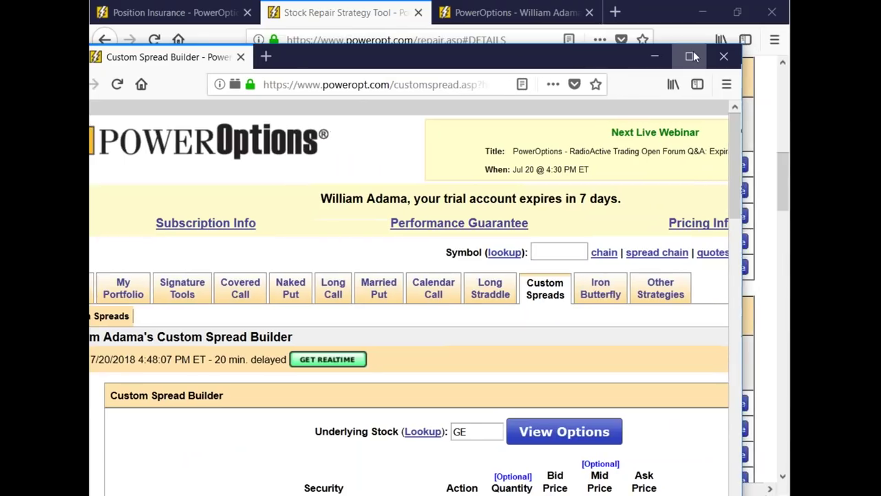
# Review the custom spread analysis for GE, covering the 13.00 and 13.50 call legs and the profit/loss chart at higher stock prices.
pyautogui.scroll(-12, 630, 250)
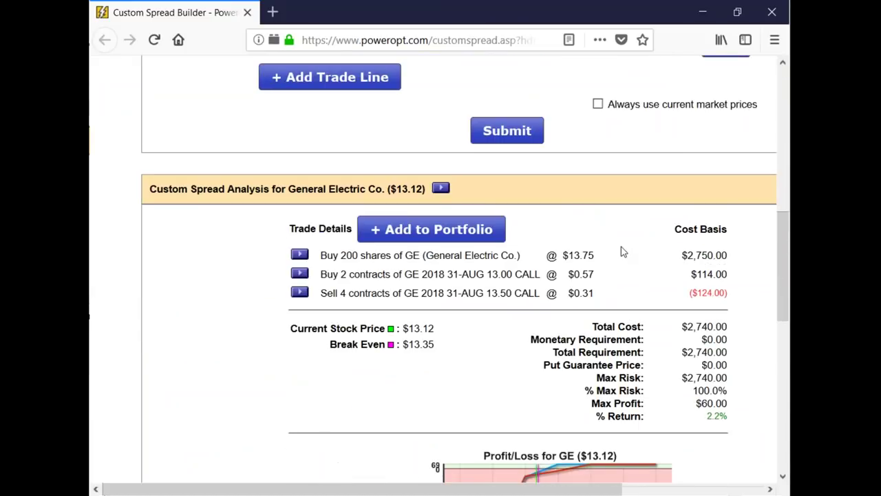
pyautogui.moveTo(484, 274); pyautogui.dragTo(543, 274)
pyautogui.moveTo(486, 292); pyautogui.dragTo(541, 293)
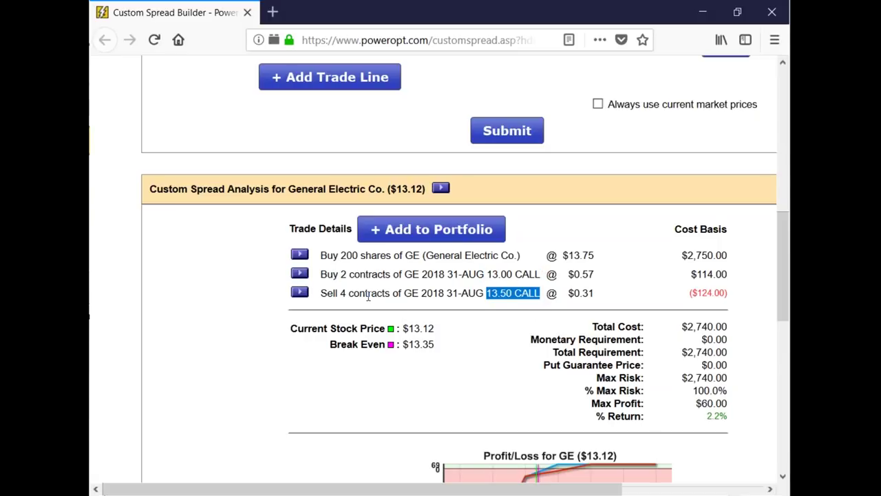
pyautogui.scroll(-3, 368, 296)
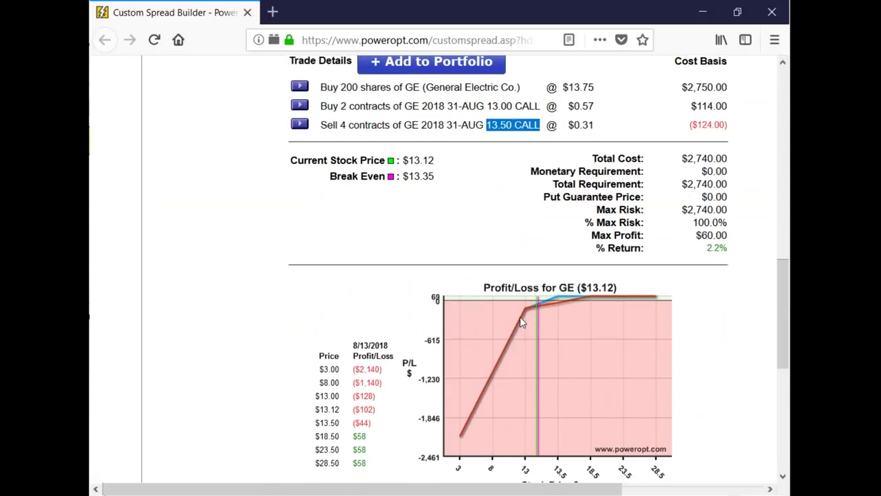
pyautogui.moveTo(564, 306)
pyautogui.moveTo(618, 303)
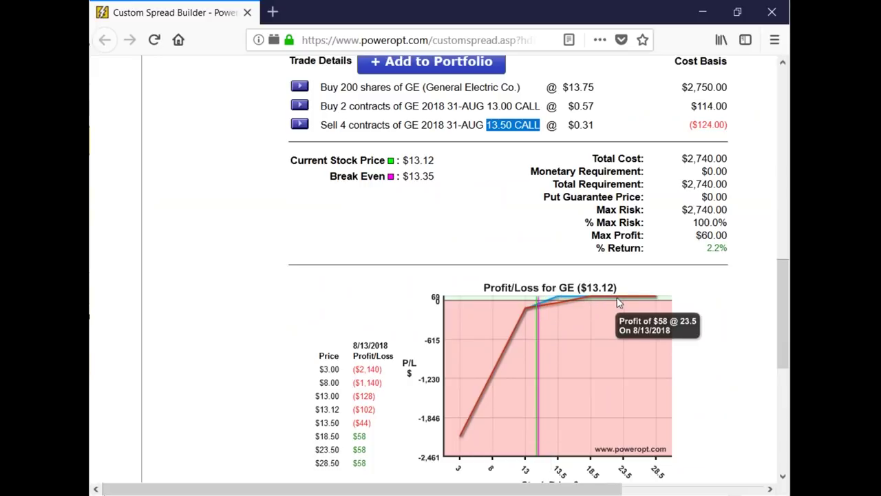
# Compare the sold 13.50 call contracts with the bought 13.00 call contracts in the trade details.
pyautogui.click(428, 141)
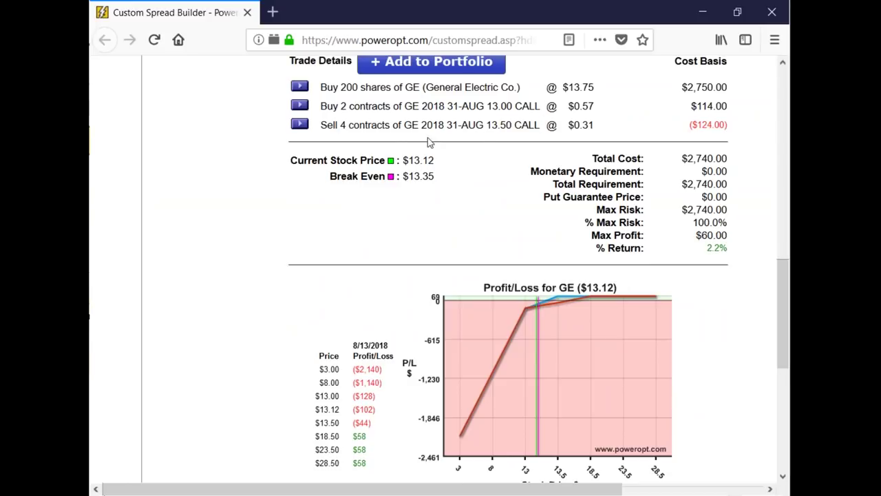
pyautogui.moveTo(338, 124); pyautogui.dragTo(379, 127)
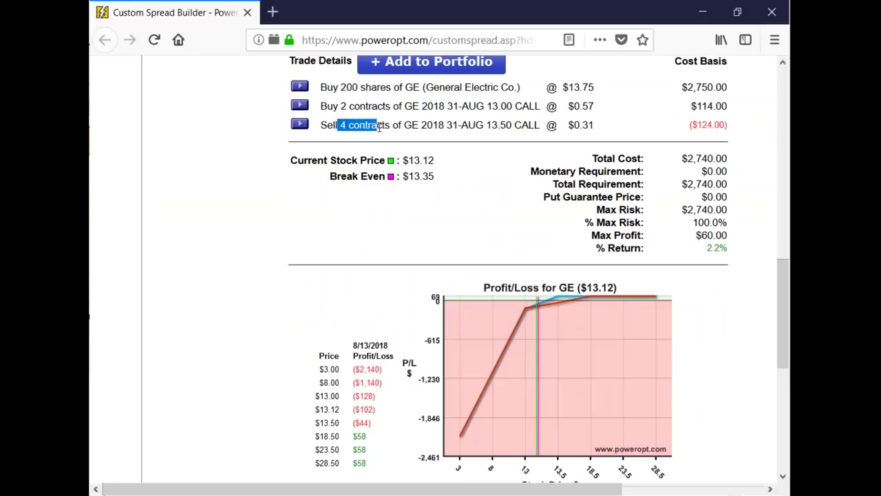
pyautogui.moveTo(486, 124); pyautogui.dragTo(518, 126)
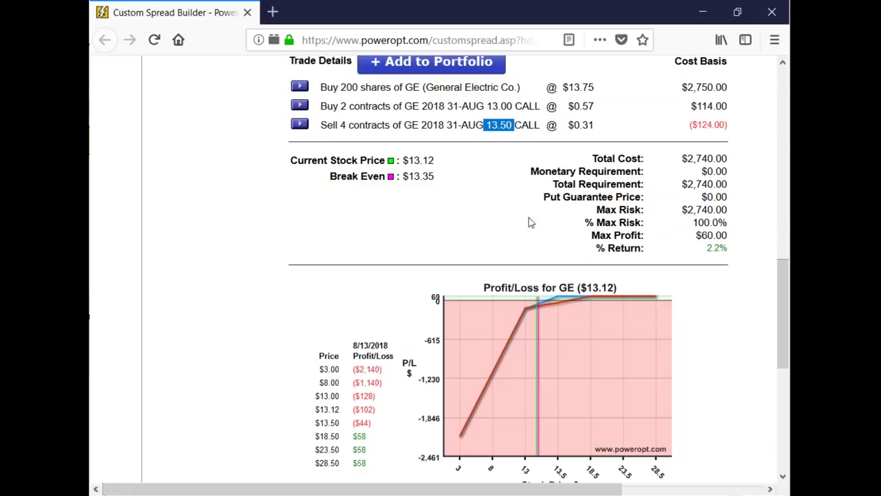
pyautogui.moveTo(328, 106); pyautogui.dragTo(518, 109)
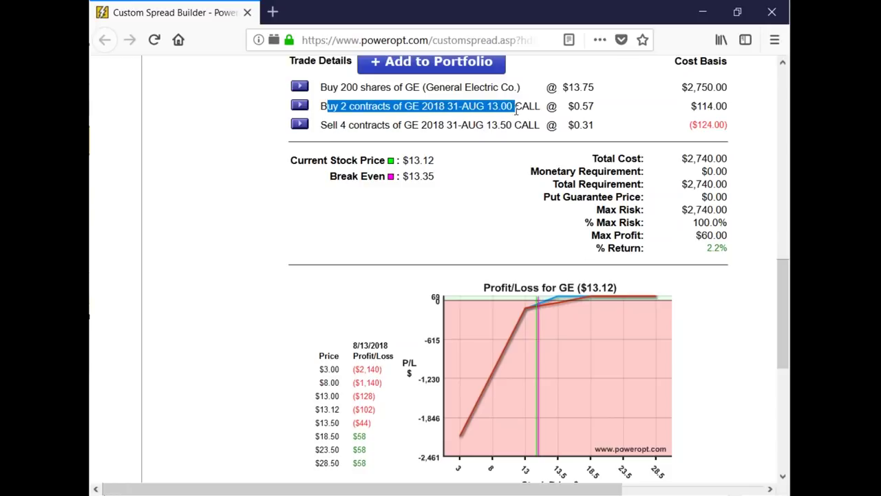
pyautogui.moveTo(321, 125); pyautogui.dragTo(513, 126)
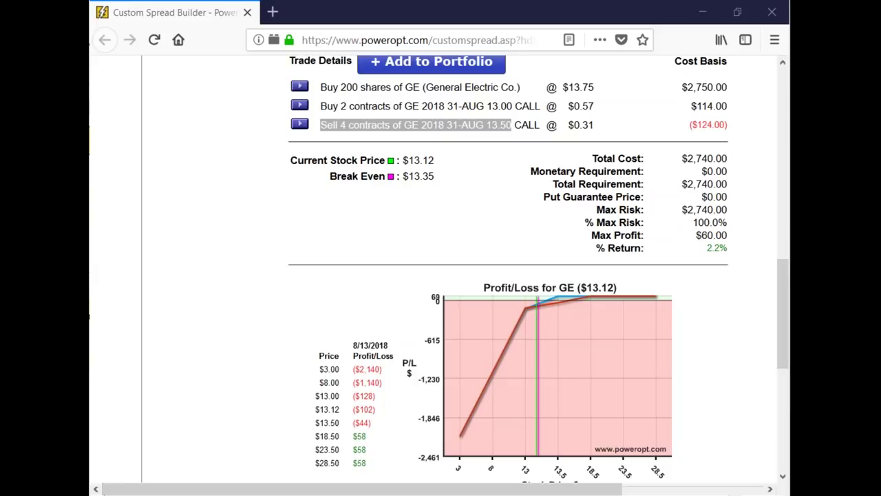
# Set the bought 13.00 call quantity to 1 and the sold 13.50 call quantity to 2, and submit the revised spread.
pyautogui.click(638, 182)
pyautogui.scroll(5, 645, 237)
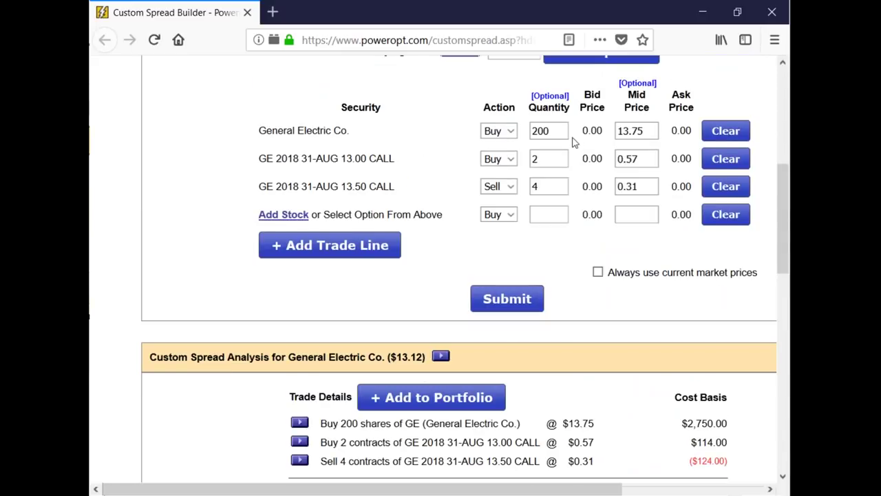
pyautogui.doubleClick(555, 132)
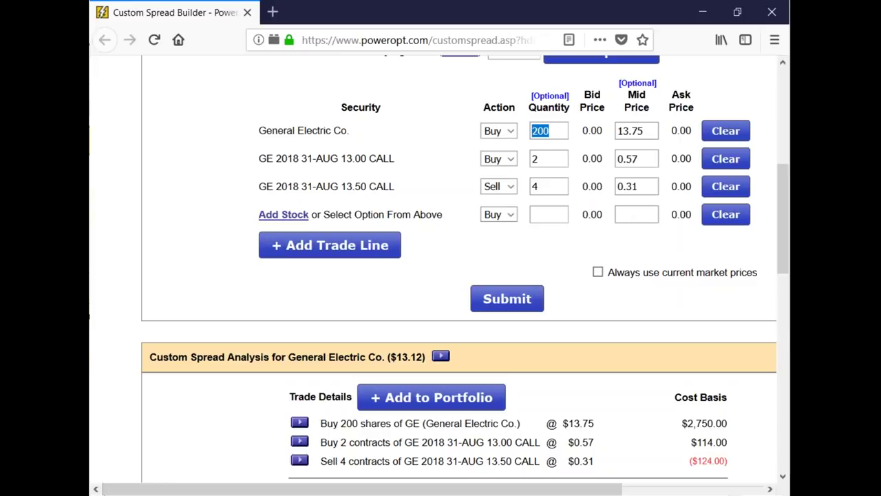
pyautogui.doubleClick(534, 158)
pyautogui.press('BackSpace')
pyautogui.write('1')
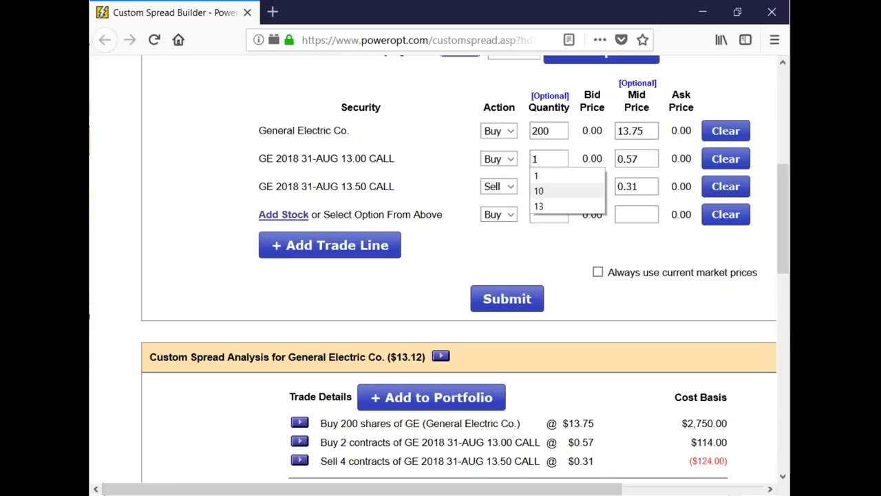
pyautogui.press('Escape')
pyautogui.click(540, 181)
pyautogui.press('BackSpace')
pyautogui.write('2')
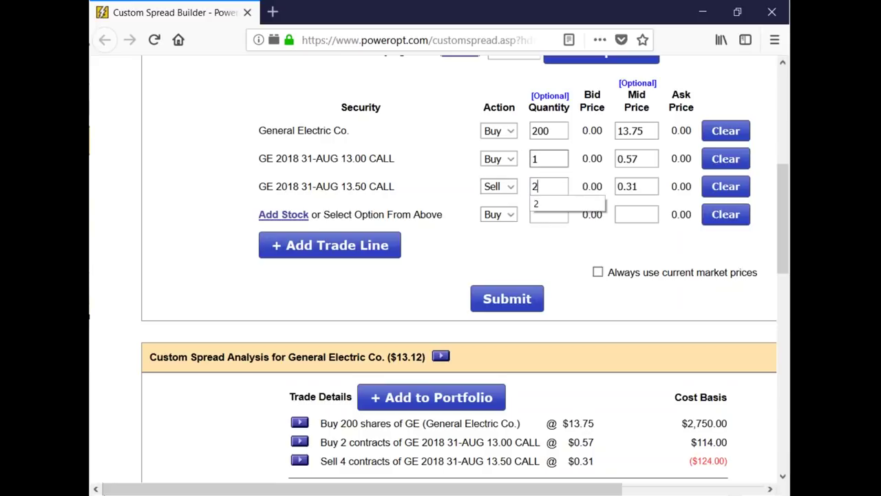
pyautogui.moveTo(352, 157); pyautogui.dragTo(369, 186)
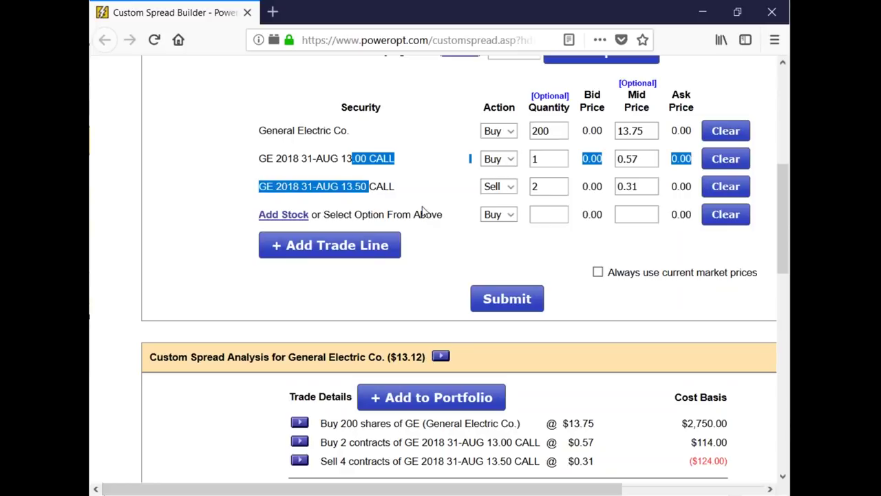
pyautogui.scroll(-2, 482, 227)
pyautogui.click(507, 213)
pyautogui.scroll(-8, 613, 262)
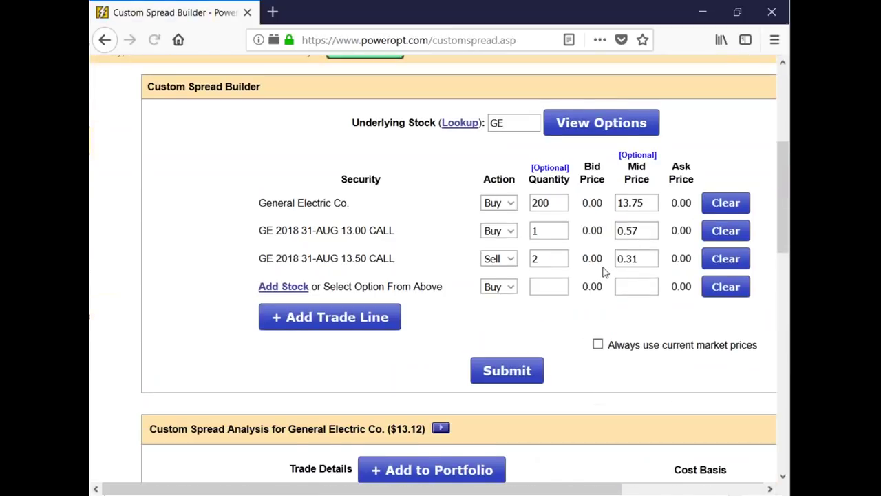
# Examine the revised spread's profit/loss chart and break-even price in relation to the number of GE shares held.
pyautogui.scroll(-1, 601, 268)
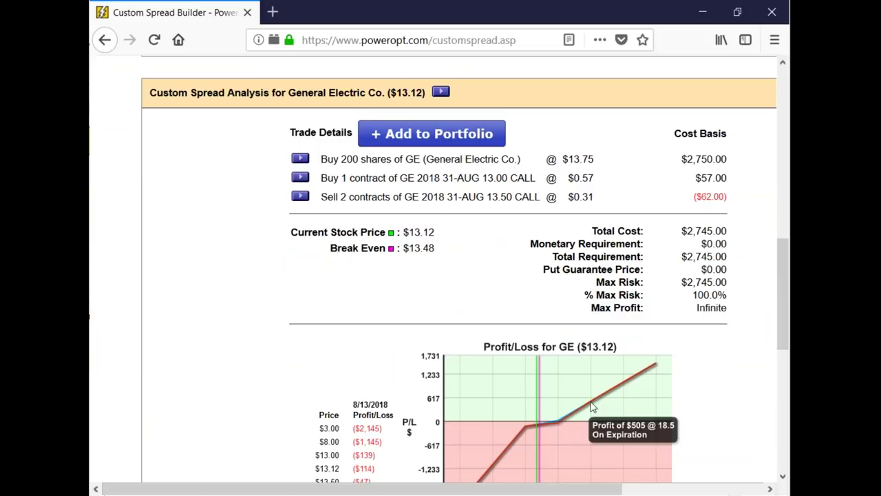
pyautogui.moveTo(410, 249); pyautogui.dragTo(440, 256)
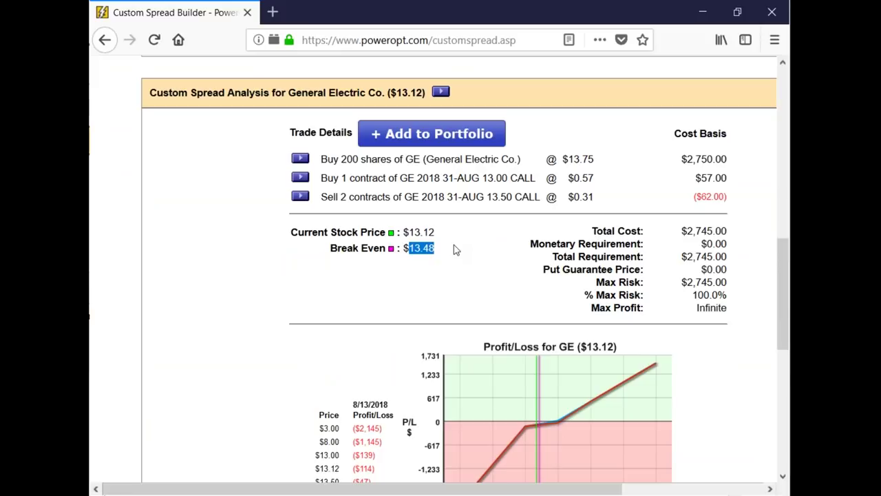
pyautogui.scroll(5, 453, 245)
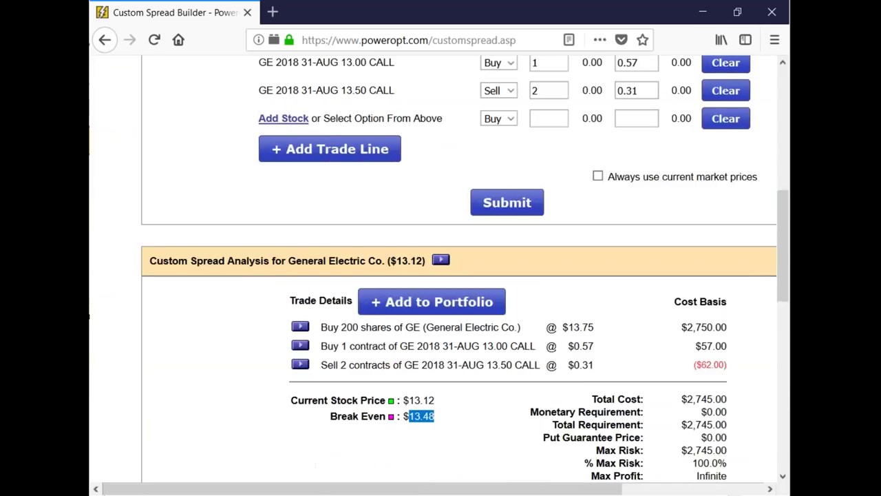
pyautogui.moveTo(537, 203); pyautogui.dragTo(560, 217)
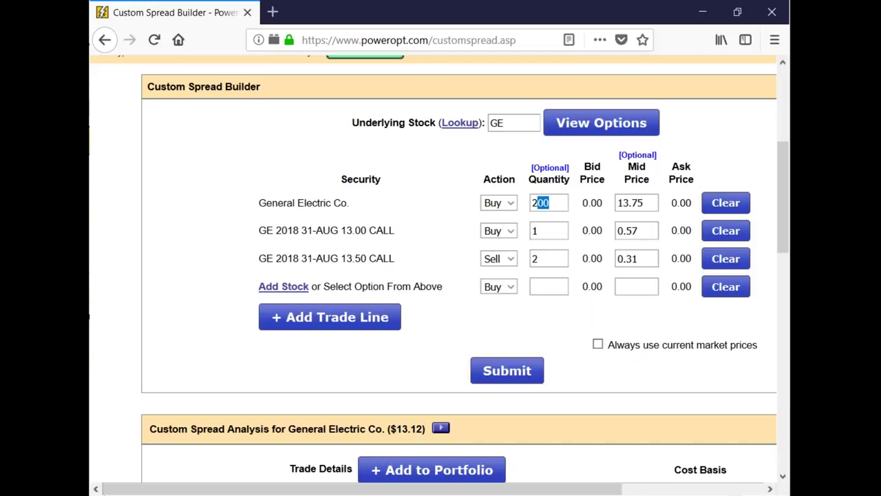
# Compare the GE share quantity with the bought 13.00 and sold 13.50 call quantities in the builder and trade details.
pyautogui.click(546, 258)
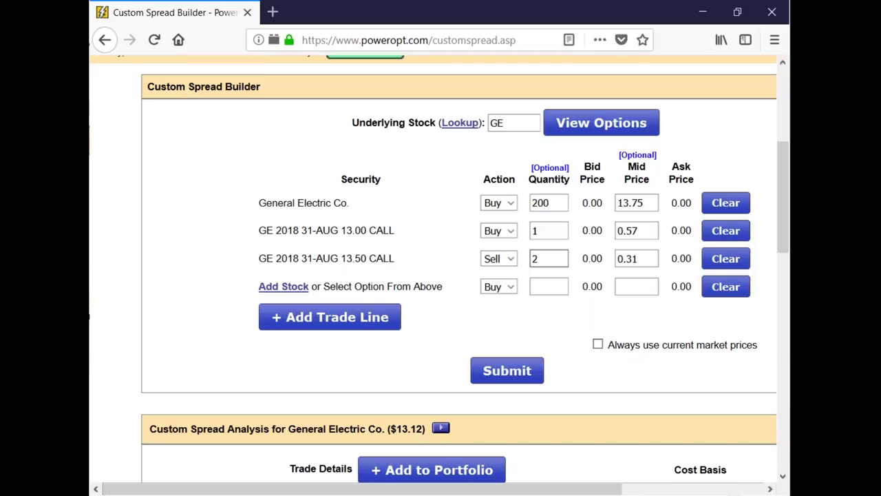
pyautogui.doubleClick(536, 231)
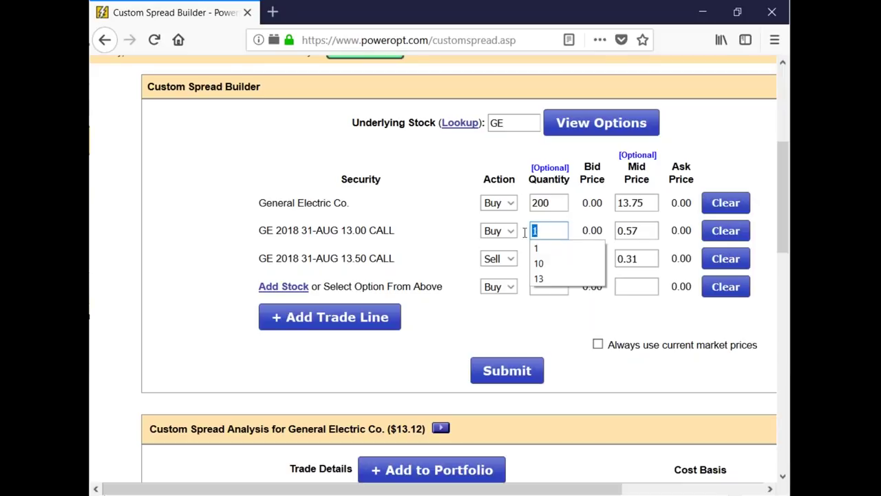
pyautogui.click(575, 313)
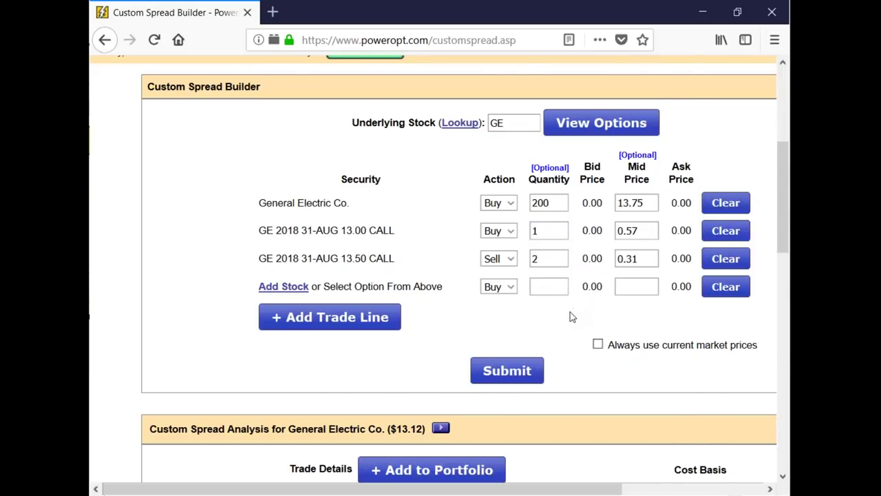
pyautogui.scroll(-5, 570, 312)
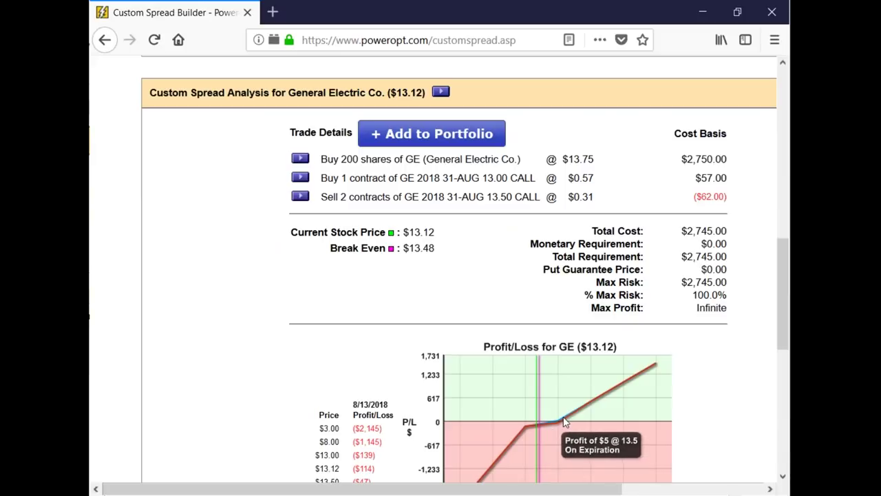
pyautogui.moveTo(343, 176); pyautogui.dragTo(509, 186)
pyautogui.moveTo(341, 197); pyautogui.dragTo(512, 199)
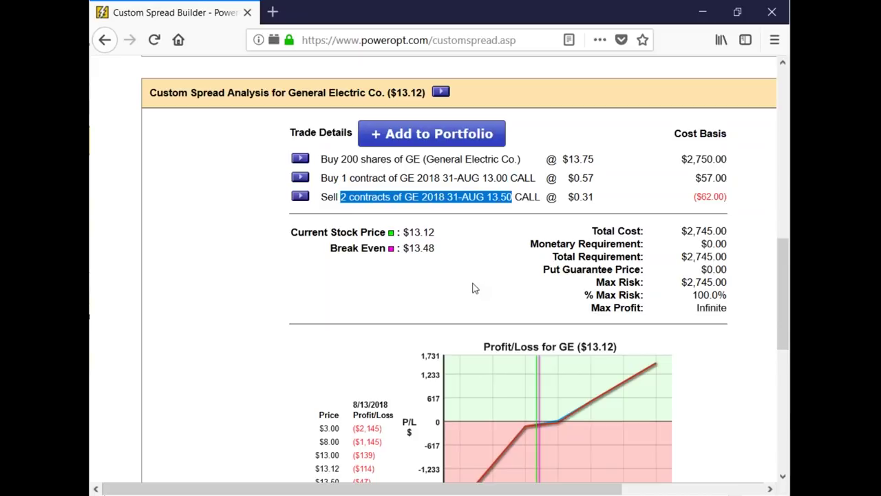
pyautogui.click(340, 199)
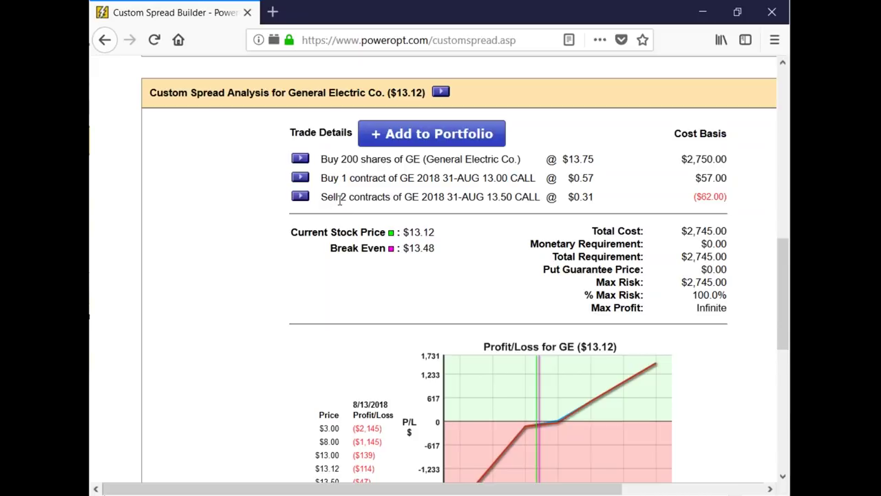
pyautogui.moveTo(338, 159); pyautogui.dragTo(359, 162)
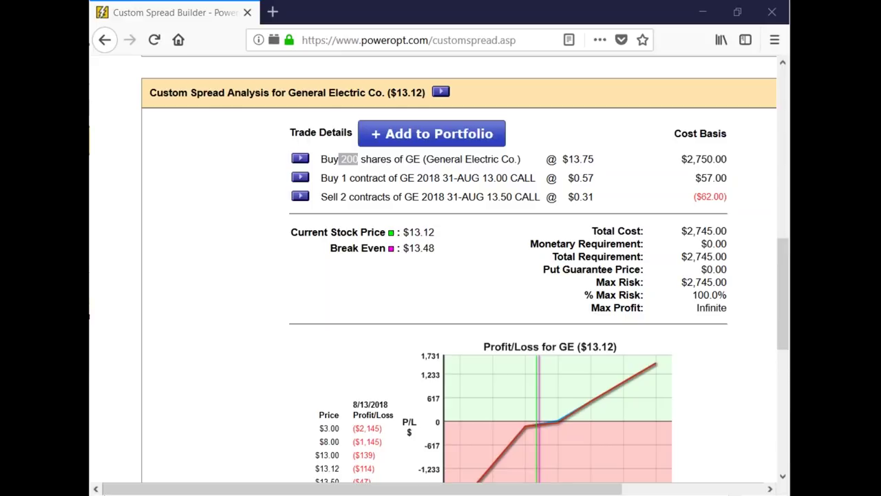
# Clear the sold 13.50 and bought 13.00 call legs from the GE spread.
pyautogui.scroll(2, 570, 295)
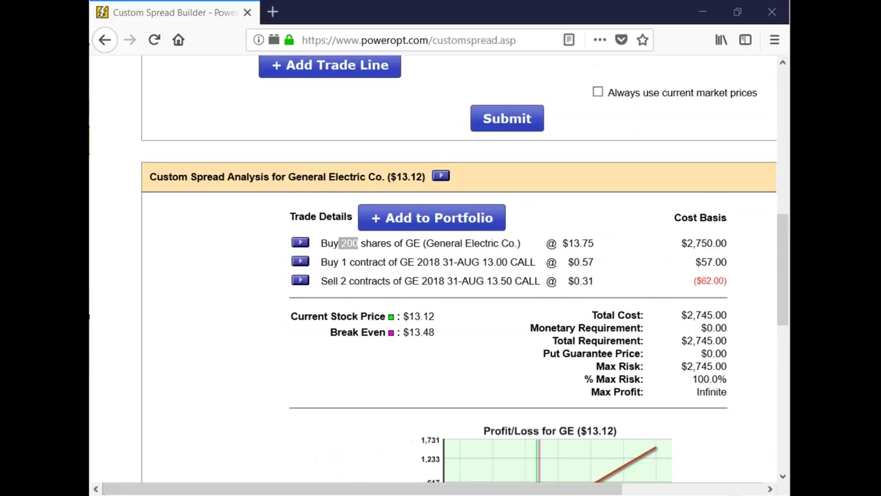
pyautogui.scroll(4, 539, 288)
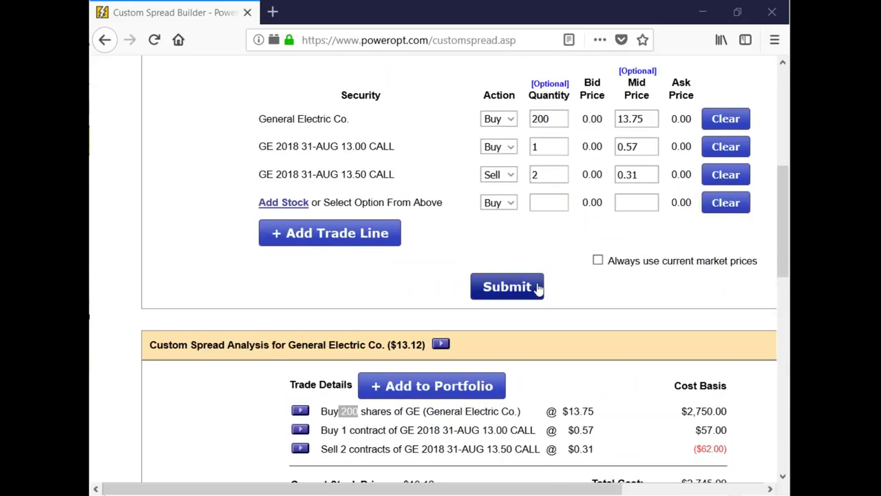
pyautogui.scroll(-6, 539, 288)
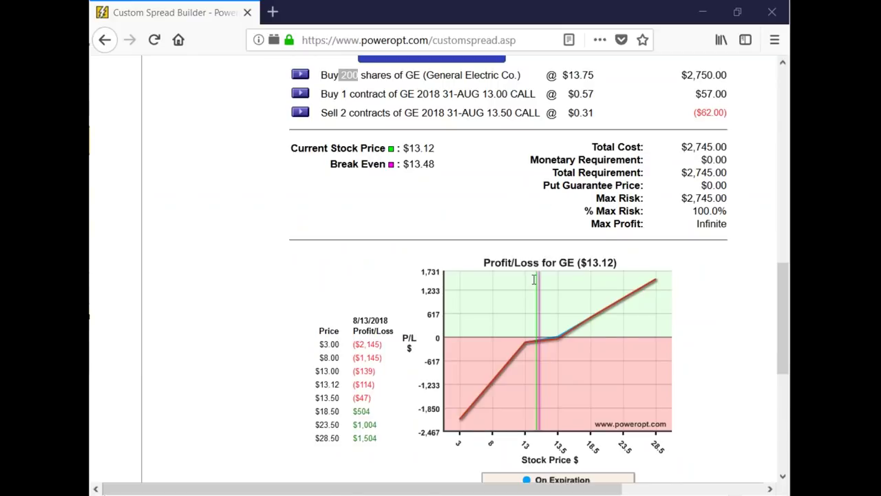
pyautogui.scroll(6, 552, 215)
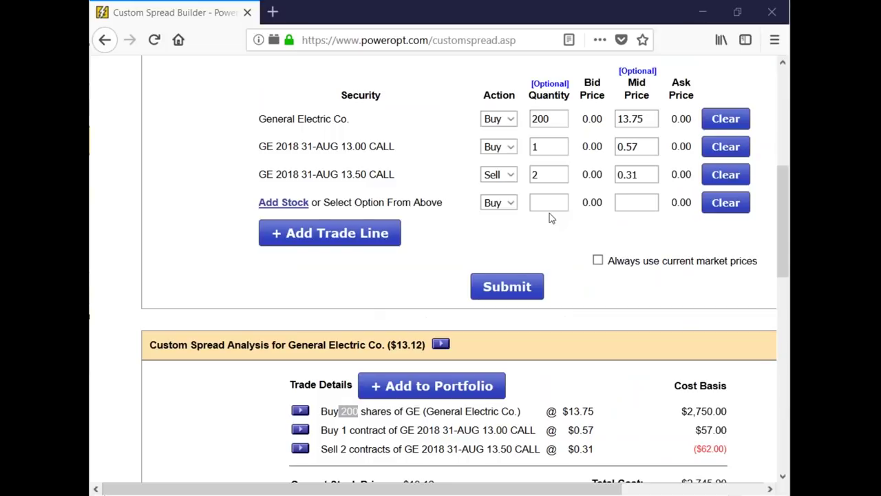
pyautogui.click(726, 174)
pyautogui.click(726, 146)
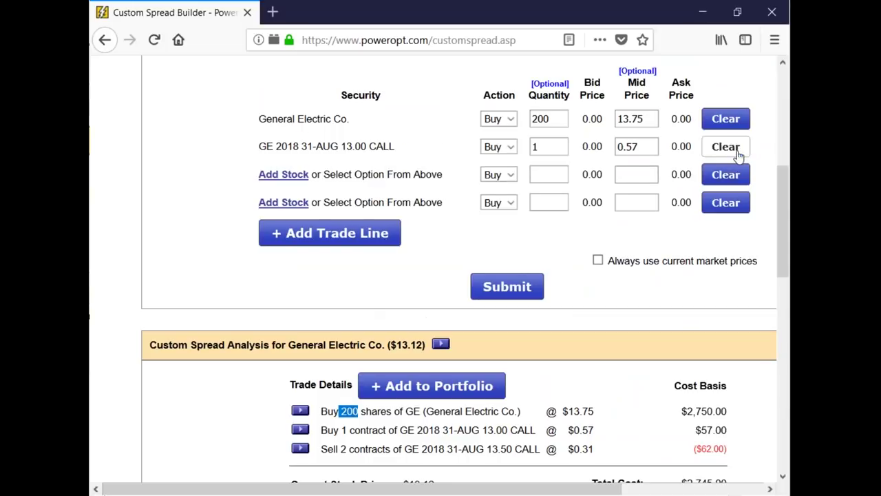
# List the GE option expirations and expand the August 17 2018 chain.
pyautogui.scroll(1, 597, 205)
pyautogui.scroll(2, 597, 205)
pyautogui.click(596, 205)
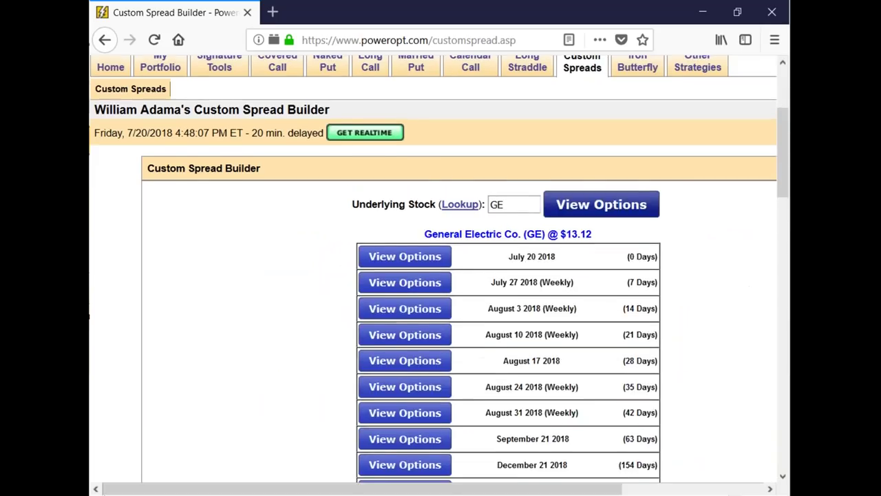
pyautogui.scroll(-1, 405, 279)
pyautogui.click(405, 279)
pyautogui.scroll(-4, 405, 279)
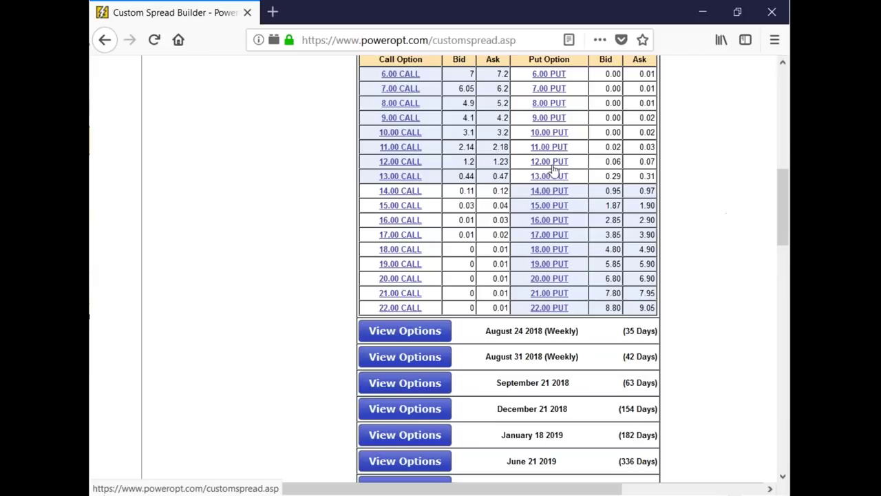
# Compare the 13.00 put quotes with the 14.00 call quotes in the August 17 chain.
pyautogui.moveTo(605, 176); pyautogui.dragTo(628, 178)
pyautogui.click(626, 177)
pyautogui.click(456, 193)
pyautogui.moveTo(456, 193); pyautogui.dragTo(481, 195)
pyautogui.moveTo(380, 191); pyautogui.dragTo(438, 197)
# Expand the August 3 2018 GE chain and compare the 13.00 and 13.50 call quotes.
pyautogui.scroll(3, 472, 290)
pyautogui.click(416, 227)
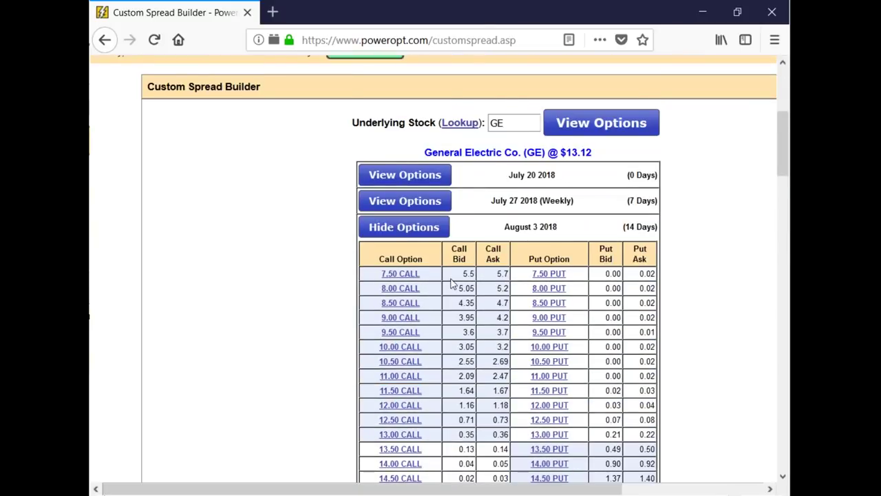
pyautogui.scroll(-5, 471, 345)
pyautogui.scroll(1, 403, 196)
pyautogui.moveTo(457, 182); pyautogui.dragTo(498, 185)
pyautogui.doubleClick(467, 197)
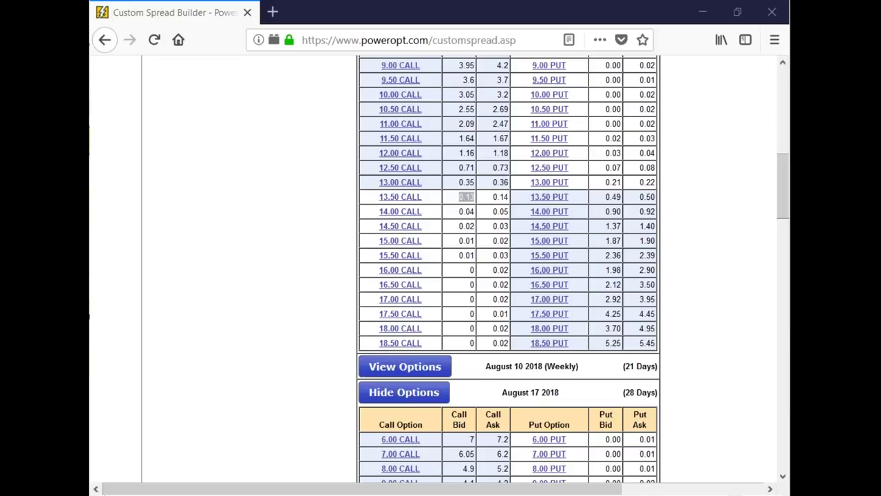
# Return to the PowerOptions home page and open the saved portfolios.
pyautogui.scroll(5, 537, 195)
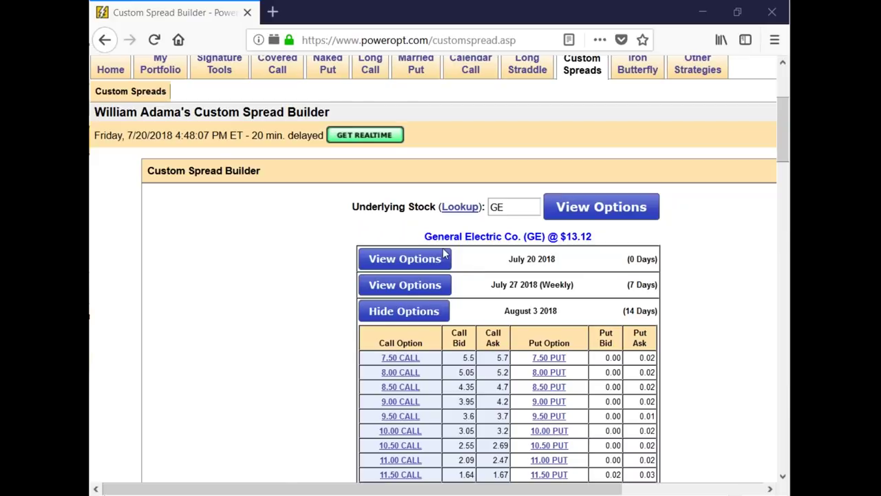
pyautogui.moveTo(219, 63)
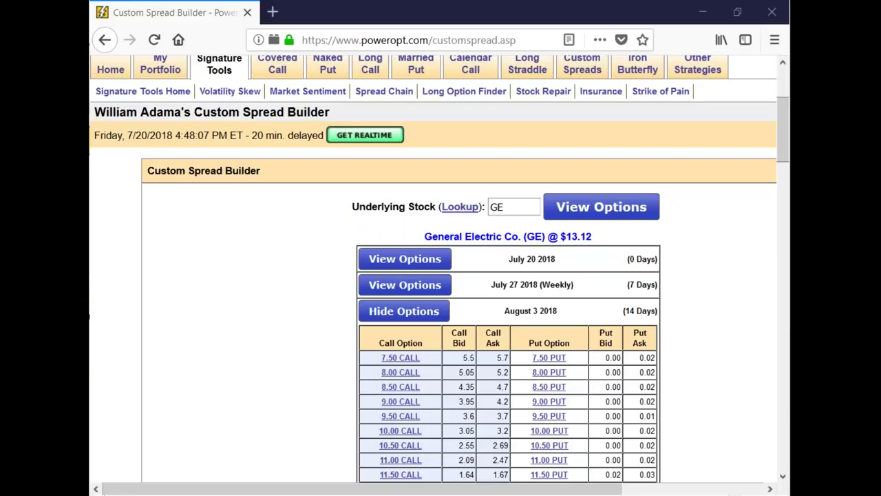
pyautogui.moveTo(114, 76)
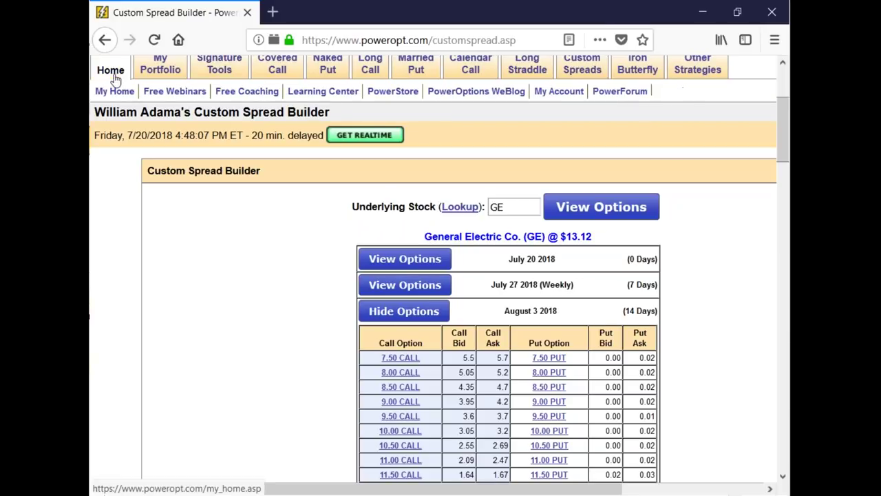
pyautogui.click(115, 77)
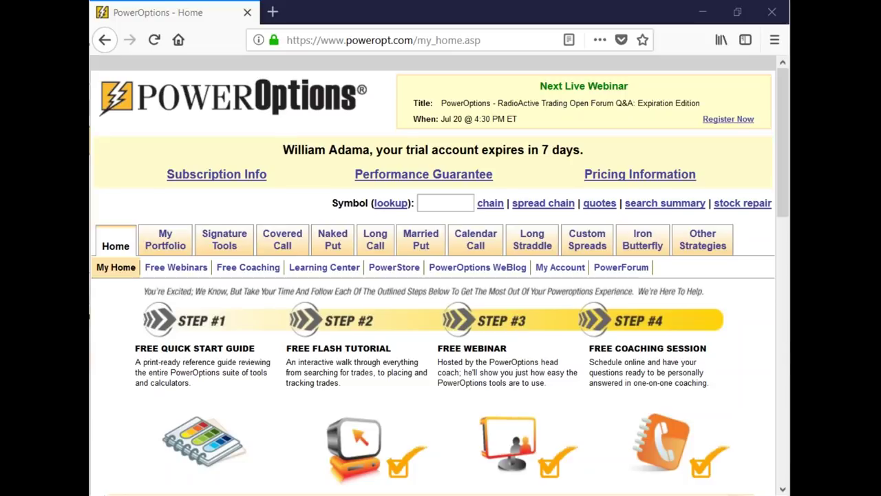
pyautogui.moveTo(176, 253)
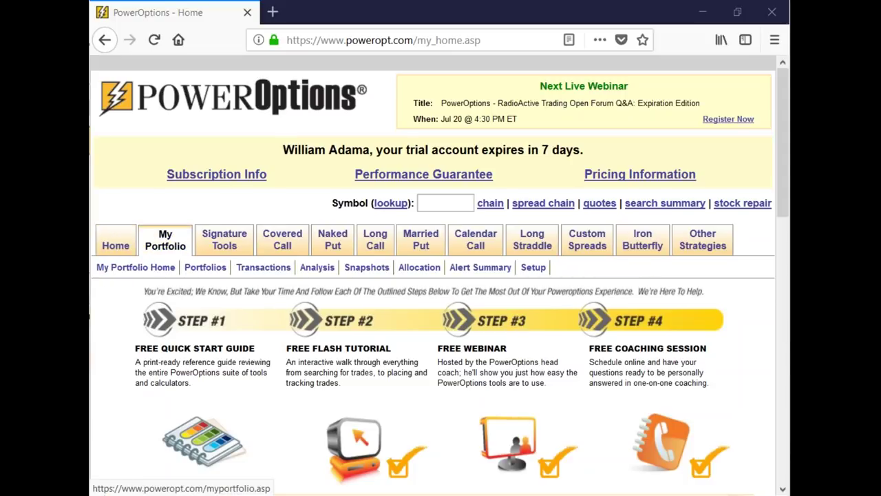
pyautogui.click(205, 267)
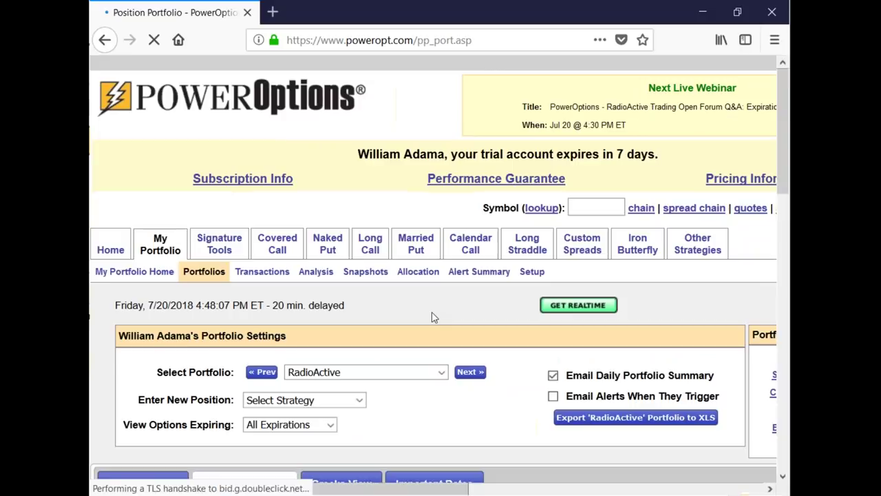
# Find the GOOS custom spread in the RadioActive portfolio and examine its short 61.00 and long 64.00 call legs.
pyautogui.scroll(-15, 409, 318)
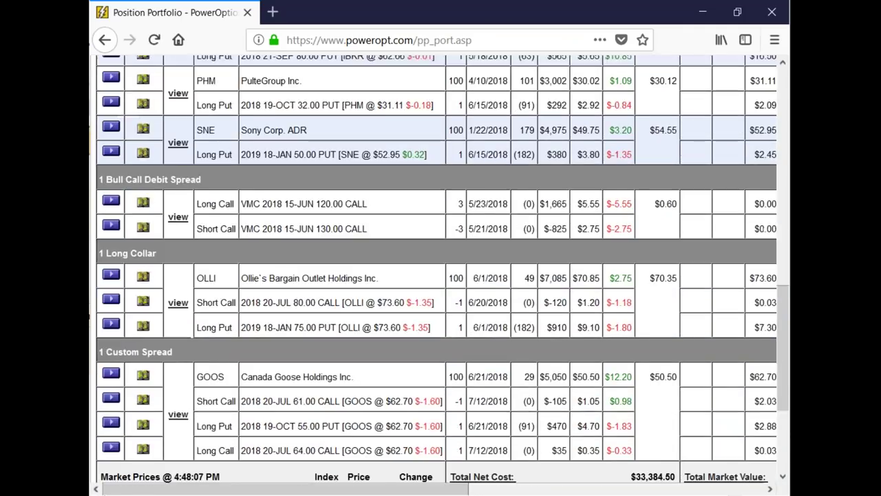
pyautogui.scroll(-5, 410, 275)
pyautogui.moveTo(196, 203); pyautogui.dragTo(226, 202)
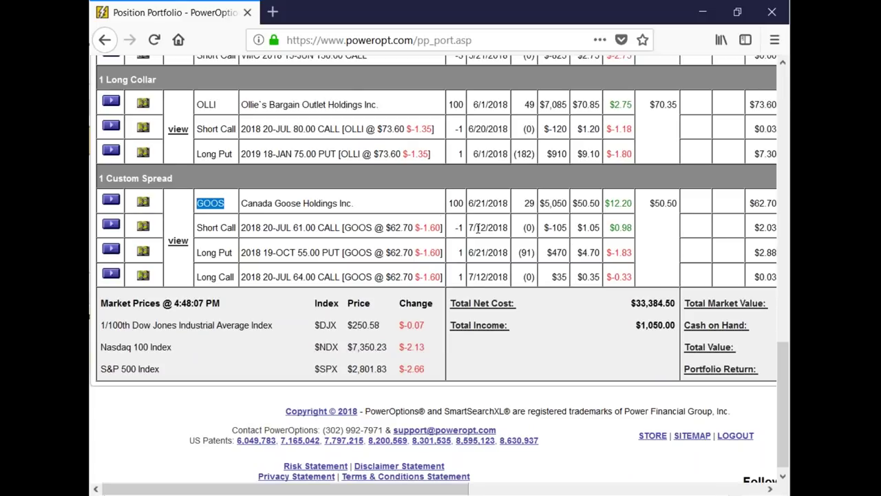
pyautogui.moveTo(476, 228); pyautogui.dragTo(495, 229)
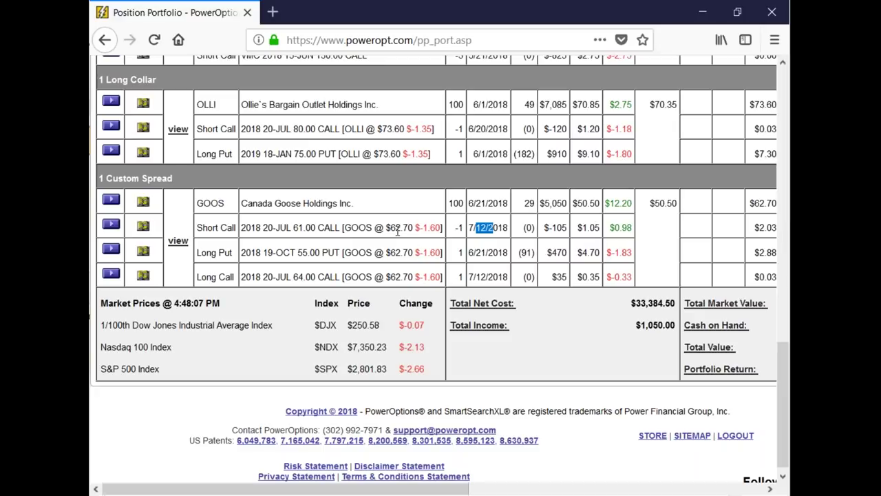
pyautogui.moveTo(396, 228); pyautogui.dragTo(413, 228)
pyautogui.moveTo(290, 227); pyautogui.dragTo(351, 228)
pyautogui.moveTo(577, 228); pyautogui.dragTo(600, 228)
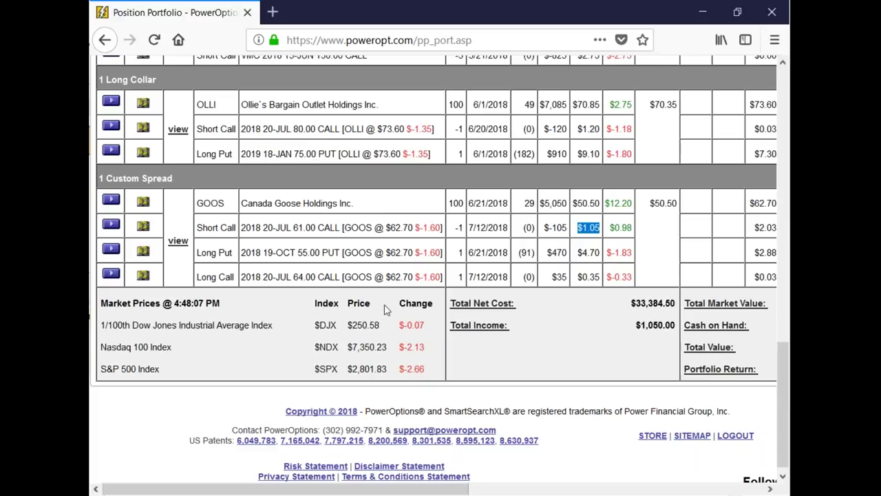
pyautogui.moveTo(293, 277); pyautogui.dragTo(326, 277)
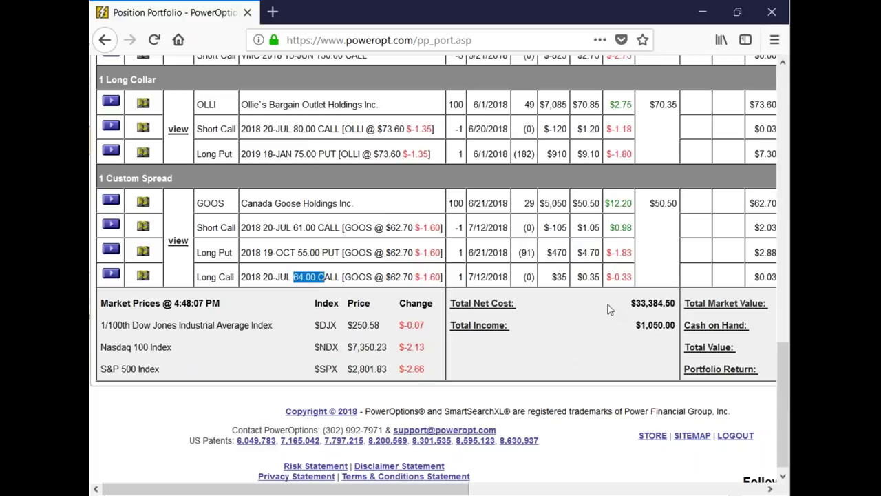
# Open the profit/loss chart for the GOOS custom spread position.
pyautogui.click(111, 200)
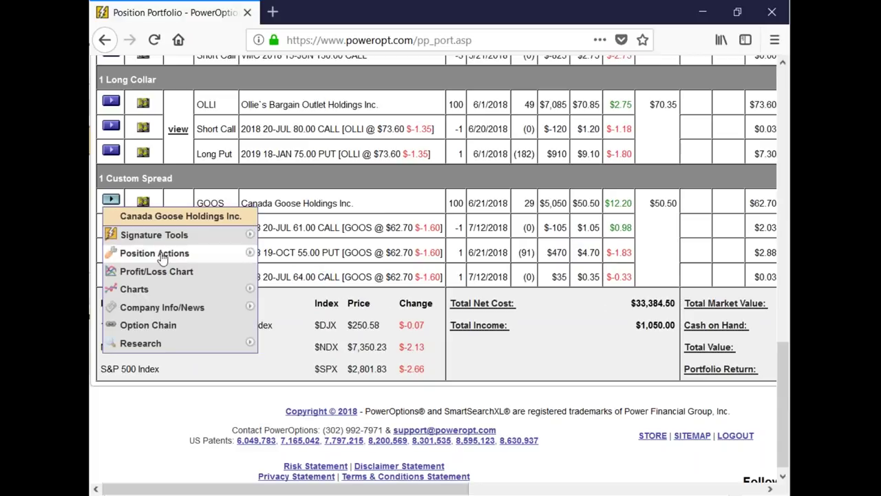
pyautogui.click(171, 274)
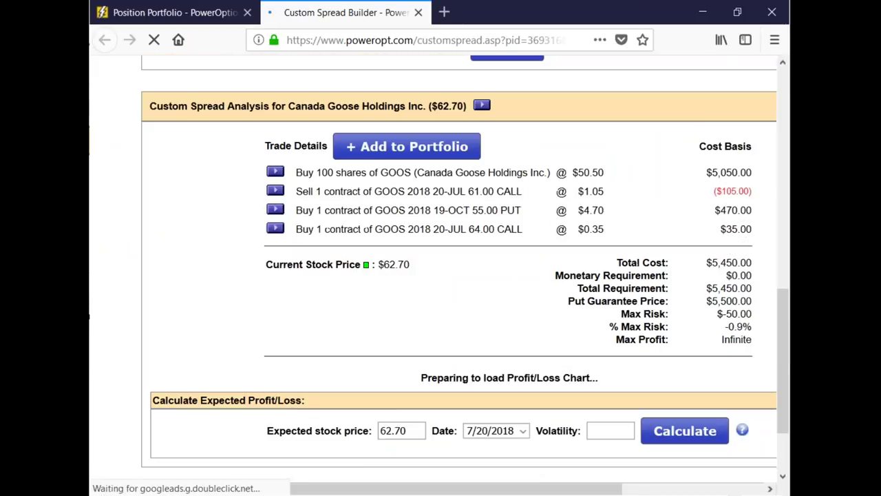
pyautogui.scroll(-2, 560, 316)
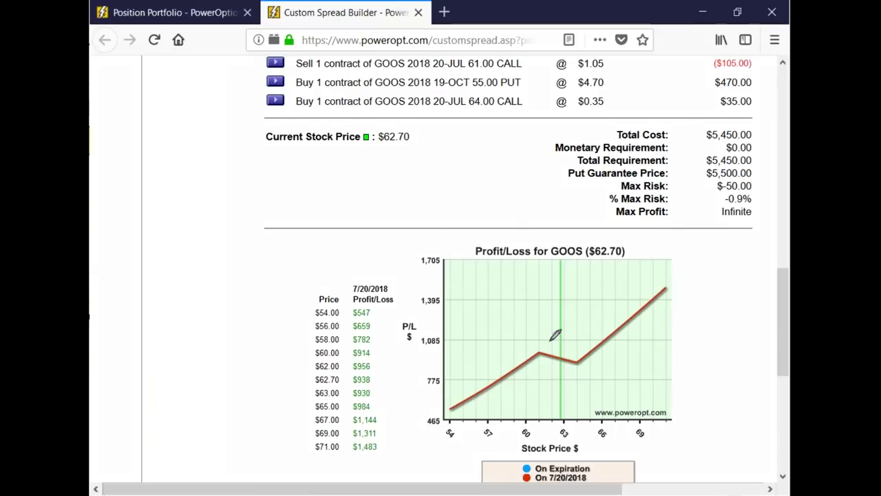
# Circle the peak and the dip of the GOOS profit/loss curve, and erase the marks.
pyautogui.moveTo(534, 340)
pyautogui.mouseDown()
pyautogui.moveTo(537, 352)
pyautogui.moveTo(545, 342)
pyautogui.moveTo(582, 368)
pyautogui.moveTo(581, 352)
pyautogui.mouseUp()
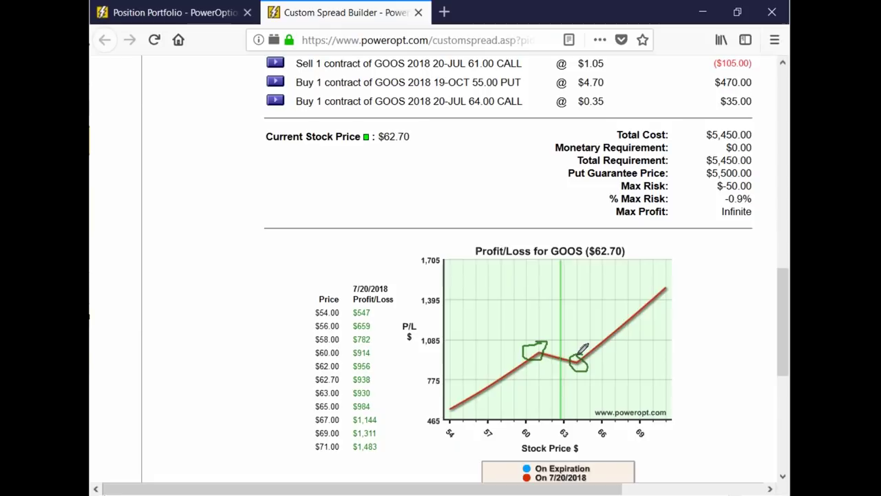
pyautogui.moveTo(586, 341); pyautogui.dragTo(581, 354)
pyautogui.press('Escape')
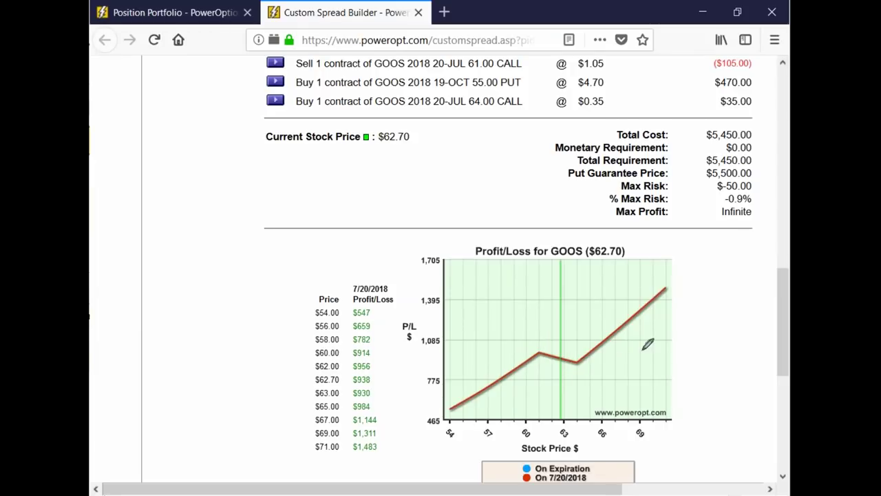
# Mark the rise of the GOOS profit/loss curve with an arrow, circle its peak and dip, and draw a rising line beside it.
pyautogui.moveTo(582, 353)
pyautogui.mouseDown()
pyautogui.moveTo(625, 300)
pyautogui.moveTo(621, 292)
pyautogui.moveTo(633, 308)
pyautogui.mouseUp()
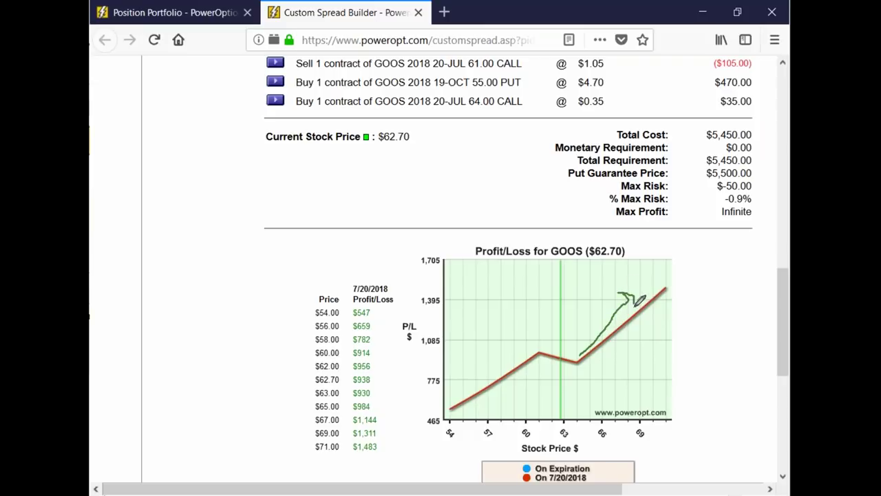
pyautogui.moveTo(545, 340)
pyautogui.mouseDown()
pyautogui.moveTo(537, 360)
pyautogui.moveTo(549, 347)
pyautogui.moveTo(584, 371)
pyautogui.moveTo(590, 356)
pyautogui.mouseUp()
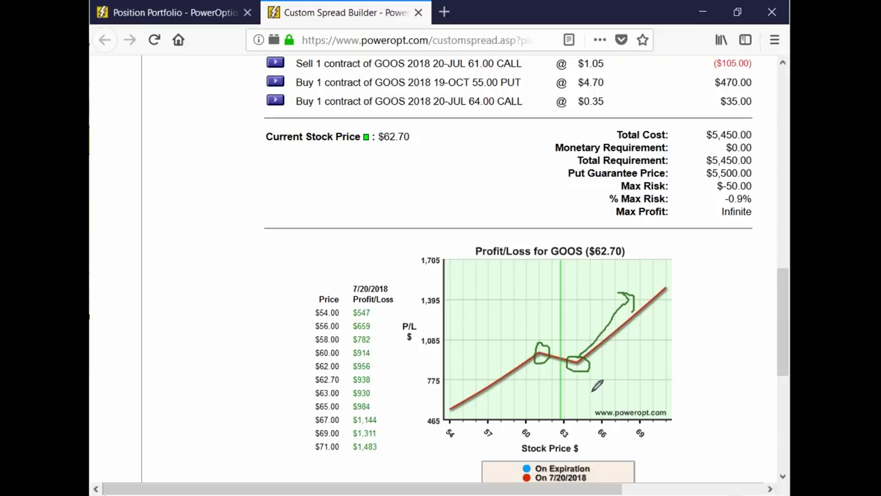
pyautogui.moveTo(608, 354); pyautogui.dragTo(719, 299)
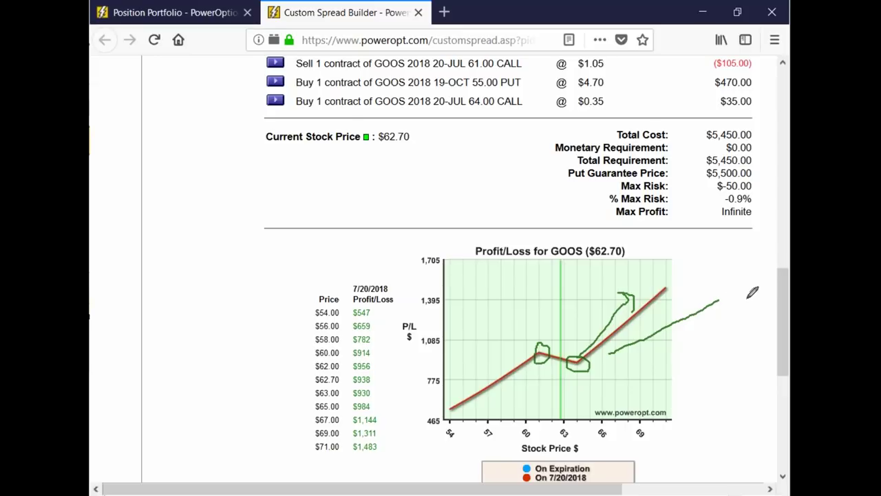
# Erase the chart marks, write .60 beneath the GOOS curve's dip, and draw a falling and a rising line beside it.
pyautogui.press('e')
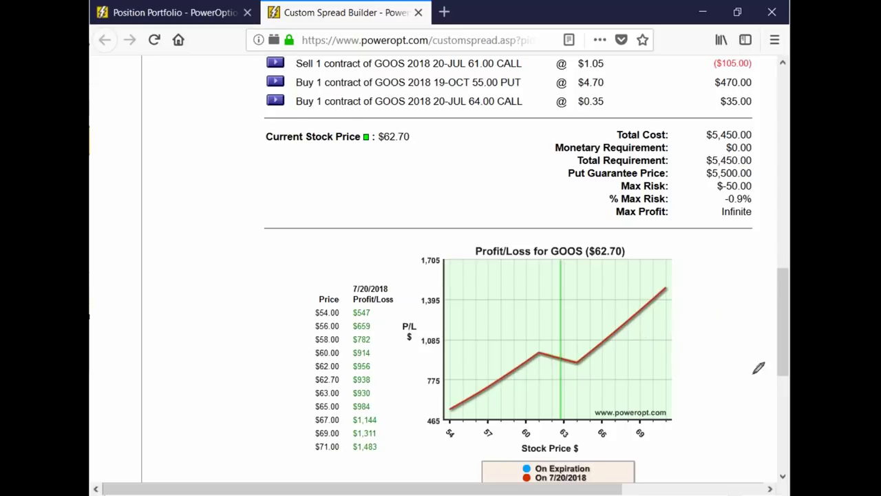
pyautogui.moveTo(586, 349)
pyautogui.mouseDown()
pyautogui.moveTo(567, 351)
pyautogui.moveTo(575, 370)
pyautogui.mouseUp()
pyautogui.press('Escape')
pyautogui.moveTo(585, 370)
pyautogui.mouseDown()
pyautogui.moveTo(587, 380)
pyautogui.moveTo(605, 370)
pyautogui.mouseUp()
pyautogui.moveTo(586, 369); pyautogui.dragTo(621, 366)
pyautogui.moveTo(587, 363); pyautogui.dragTo(745, 425)
pyautogui.moveTo(618, 354); pyautogui.dragTo(677, 305)
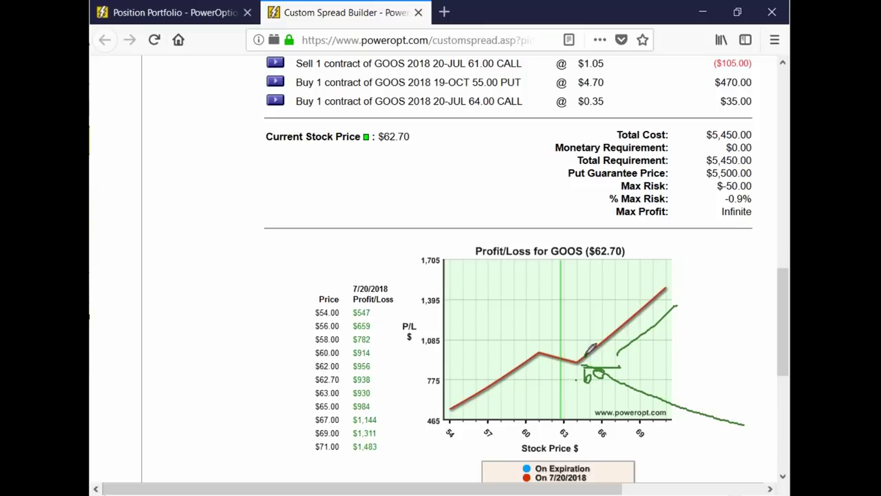
# Mark the dip, write 3.70 above the GOOS curve's peak and 2.70 near its upper end, circle the chart title's price, and erase everything.
pyautogui.moveTo(578, 356)
pyautogui.mouseDown()
pyautogui.moveTo(560, 356)
pyautogui.moveTo(582, 356)
pyautogui.mouseUp()
pyautogui.moveTo(553, 352); pyautogui.dragTo(542, 334)
pyautogui.moveTo(523, 305)
pyautogui.mouseDown()
pyautogui.moveTo(542, 320)
pyautogui.moveTo(554, 301)
pyautogui.mouseUp()
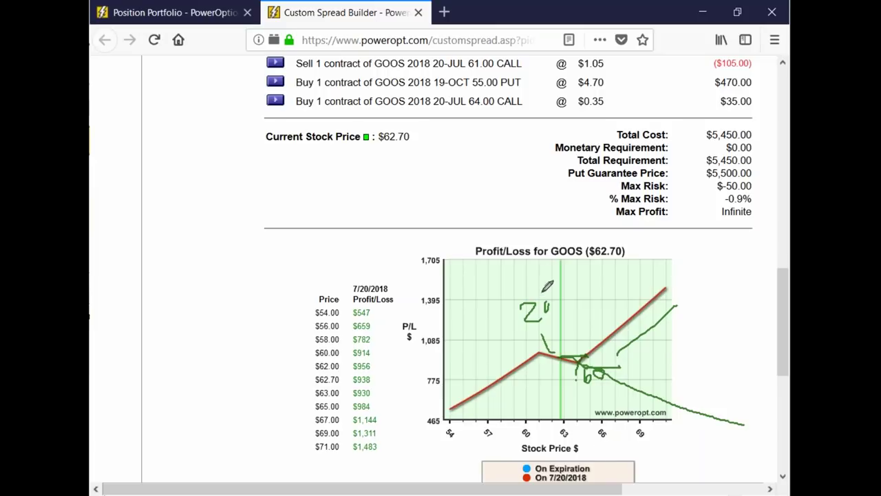
pyautogui.moveTo(550, 311); pyautogui.dragTo(559, 286)
pyautogui.moveTo(514, 337)
pyautogui.mouseDown()
pyautogui.moveTo(522, 343)
pyautogui.moveTo(514, 350)
pyautogui.moveTo(544, 350)
pyautogui.moveTo(555, 331)
pyautogui.mouseUp()
pyautogui.moveTo(610, 260)
pyautogui.mouseDown()
pyautogui.moveTo(640, 260)
pyautogui.moveTo(664, 281)
pyautogui.moveTo(669, 264)
pyautogui.mouseUp()
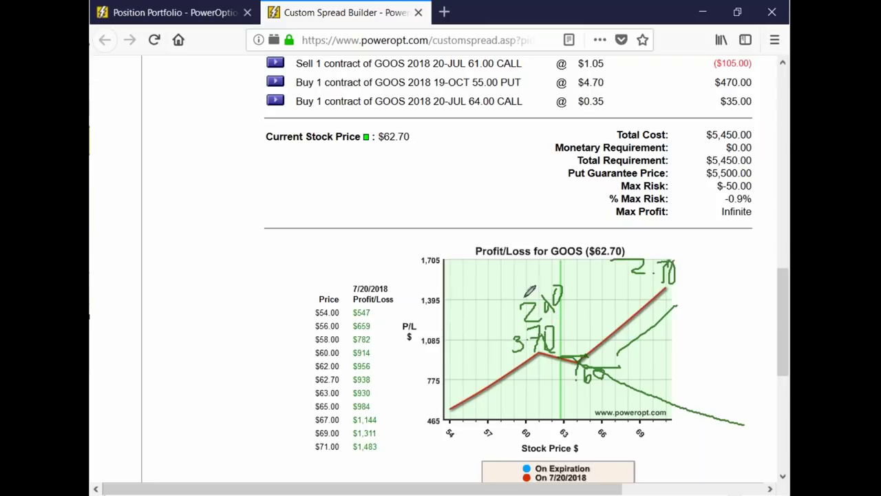
pyautogui.moveTo(640, 237)
pyautogui.mouseDown()
pyautogui.moveTo(665, 252)
pyautogui.moveTo(658, 240)
pyautogui.mouseUp()
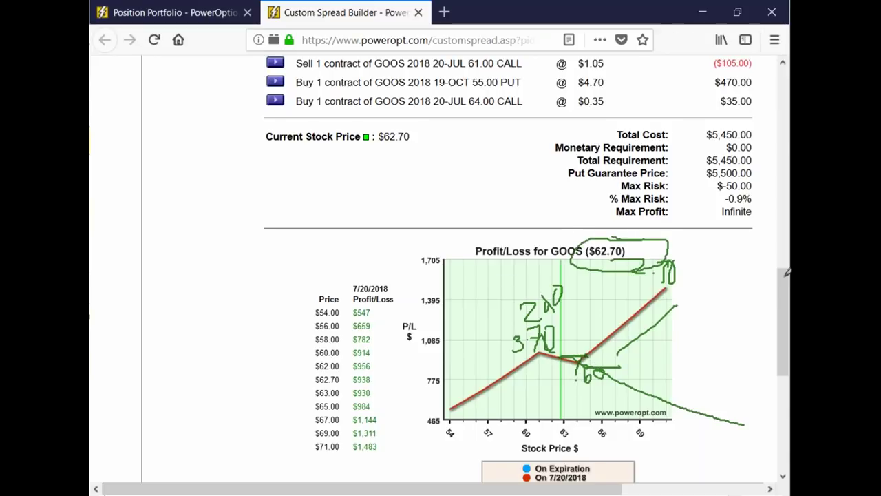
pyautogui.press('Escape')
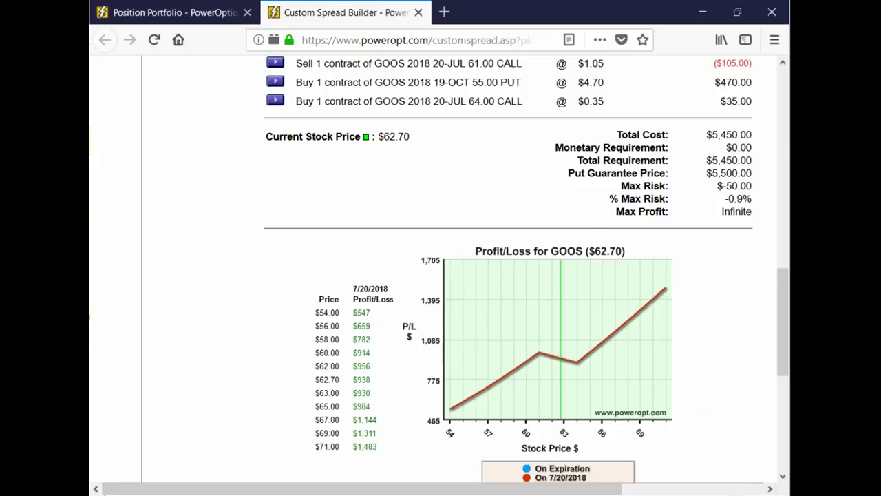
# Draw an arrow to the stock price in the GOOS chart title and mark the stretch between the curve's peak and dip.
pyautogui.moveTo(585, 213)
pyautogui.mouseDown()
pyautogui.moveTo(618, 243)
pyautogui.moveTo(624, 237)
pyautogui.mouseUp()
pyautogui.moveTo(538, 345)
pyautogui.mouseDown()
pyautogui.moveTo(569, 345)
pyautogui.moveTo(555, 349)
pyautogui.moveTo(552, 390)
pyautogui.mouseUp()
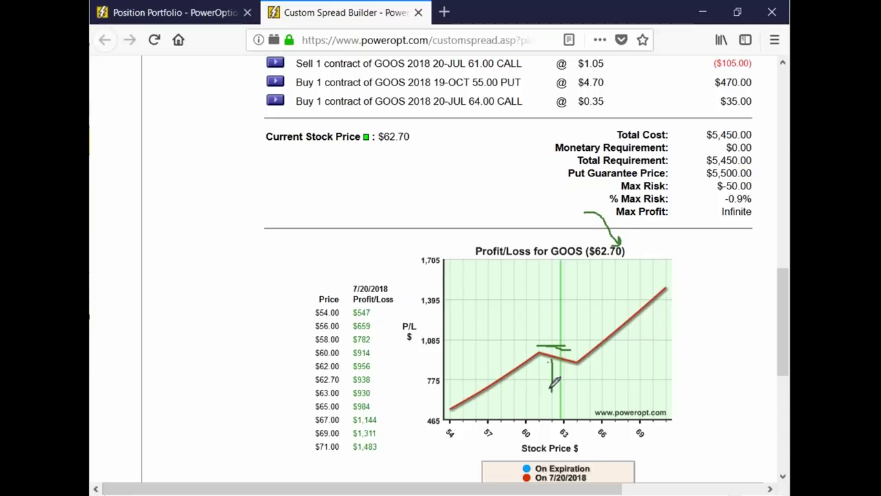
pyautogui.moveTo(551, 377); pyautogui.dragTo(566, 347)
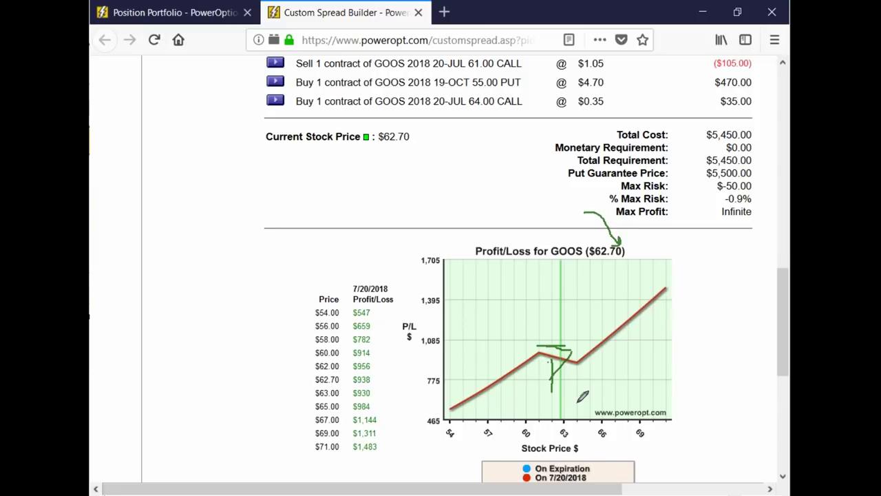
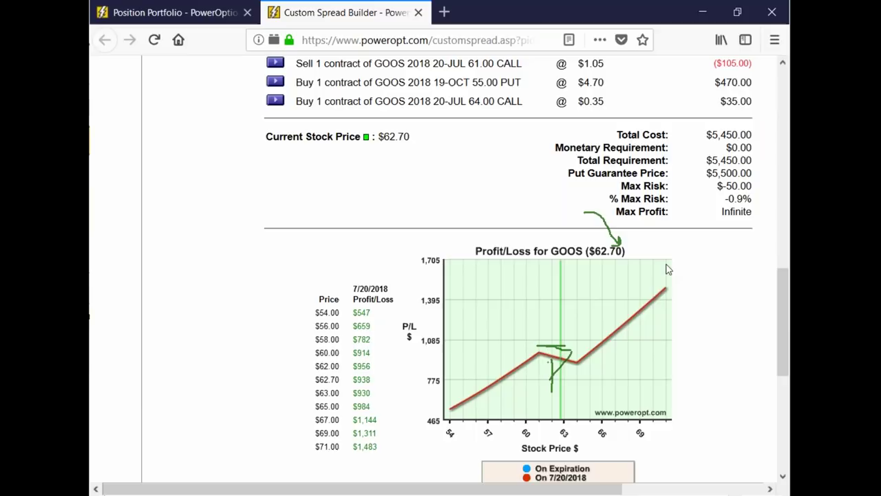
# Clear all four GOOS trade lines in the Custom Spread Builder and set the underlying stock to TRN.
pyautogui.scroll(5, 726, 288)
pyautogui.scroll(1, 702, 289)
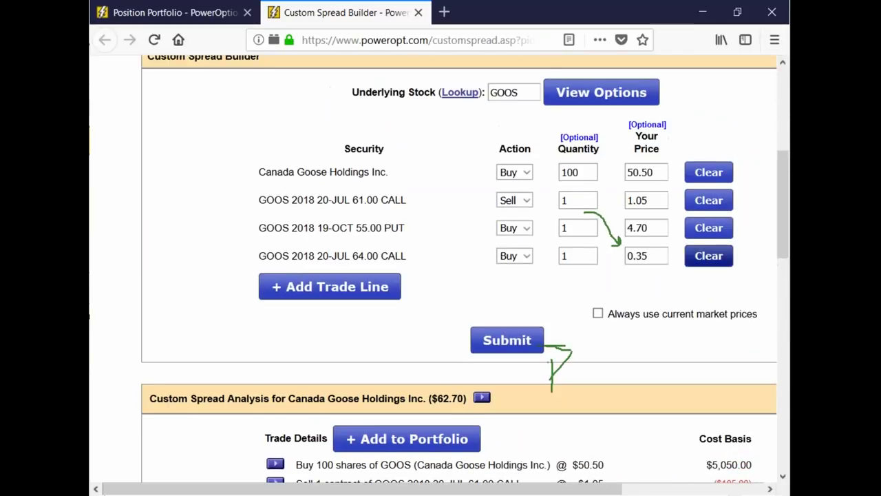
pyautogui.click(712, 255)
pyautogui.click(715, 228)
pyautogui.click(716, 201)
pyautogui.click(716, 172)
pyautogui.click(501, 93)
pyautogui.press('BackSpace')
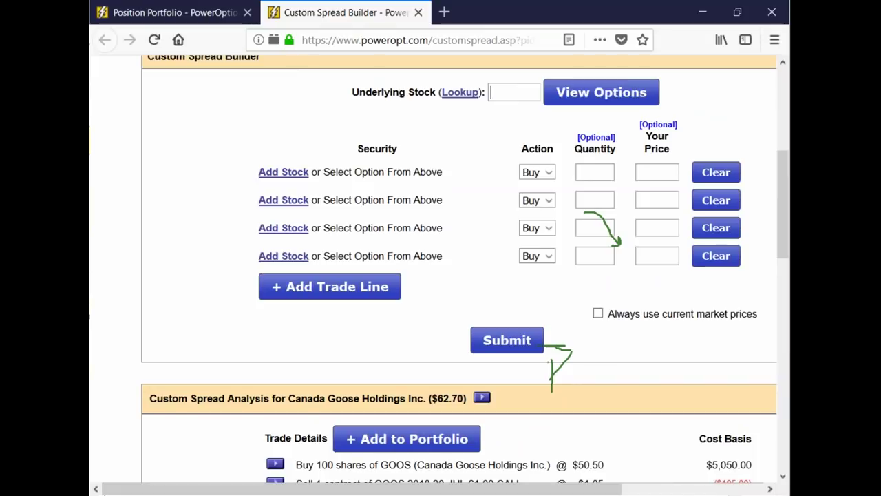
pyautogui.write('TRN')
pyautogui.click(284, 174)
pyautogui.click(598, 172)
pyautogui.write('100')
pyautogui.click(667, 170)
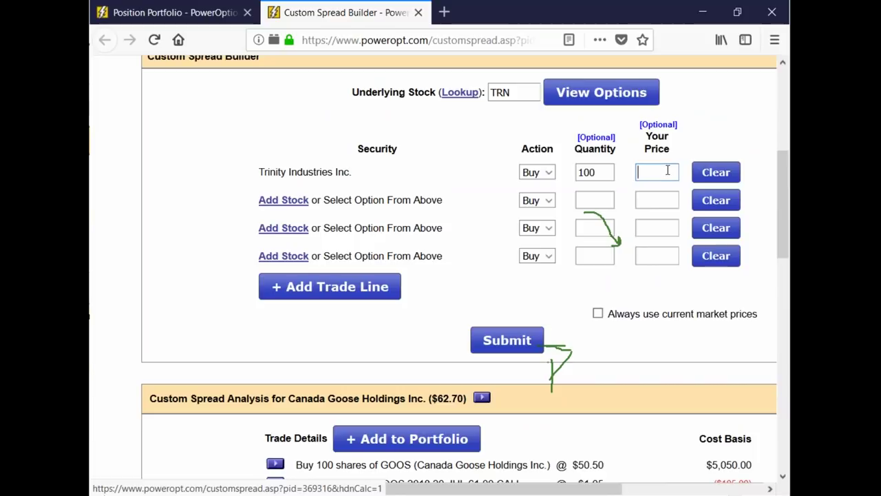
pyautogui.write('37.08')
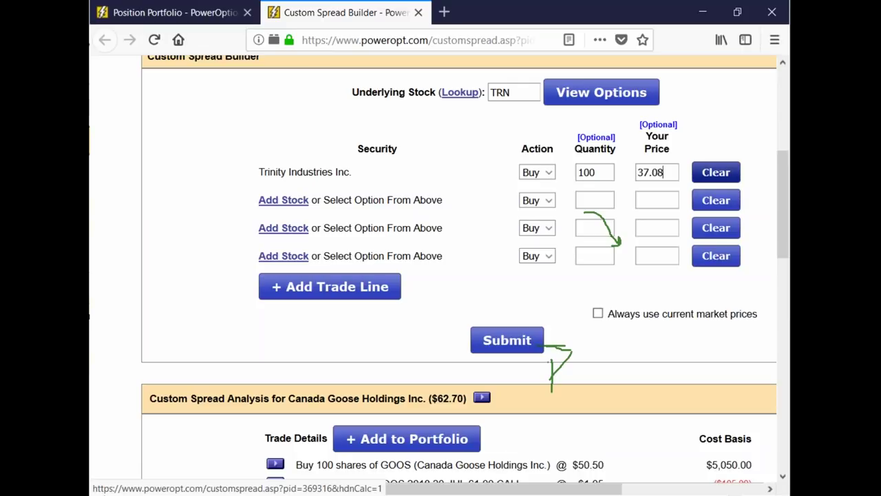
pyautogui.click(716, 173)
# Add the 36.50 call expiring July 27 2018 from the TRN option list to the spread.
pyautogui.click(578, 104)
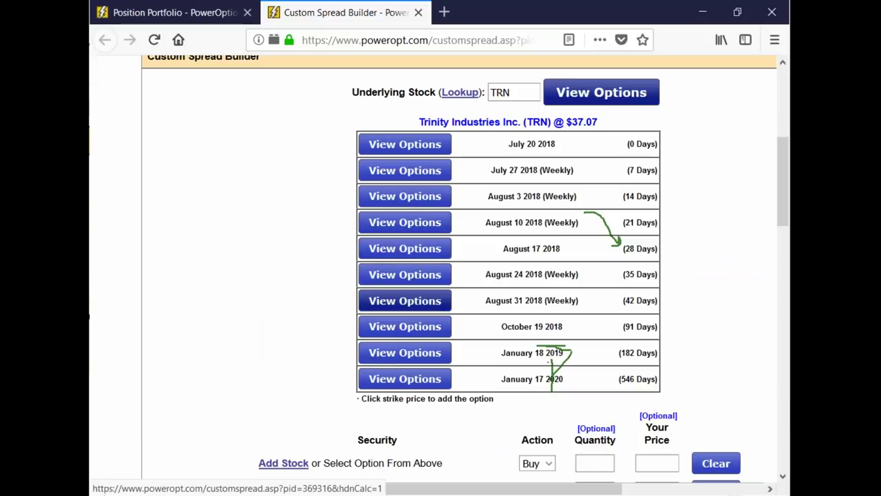
pyautogui.click(426, 172)
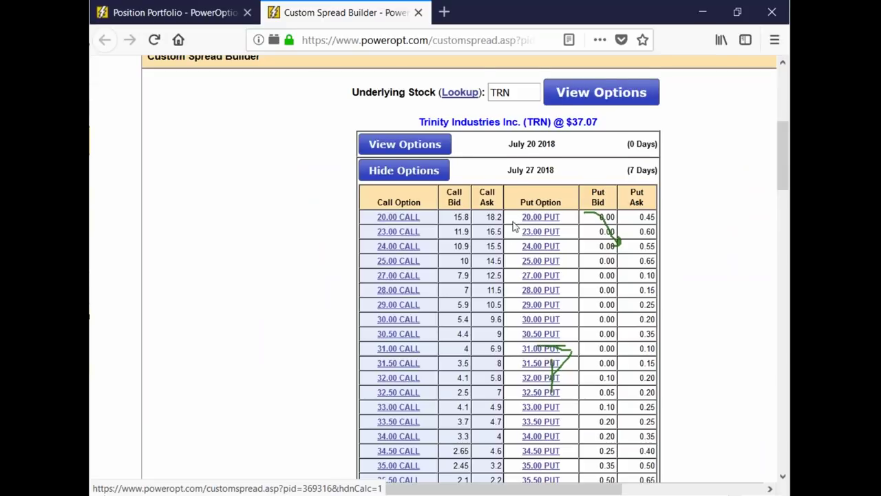
pyautogui.scroll(-5, 404, 257)
pyautogui.click(403, 257)
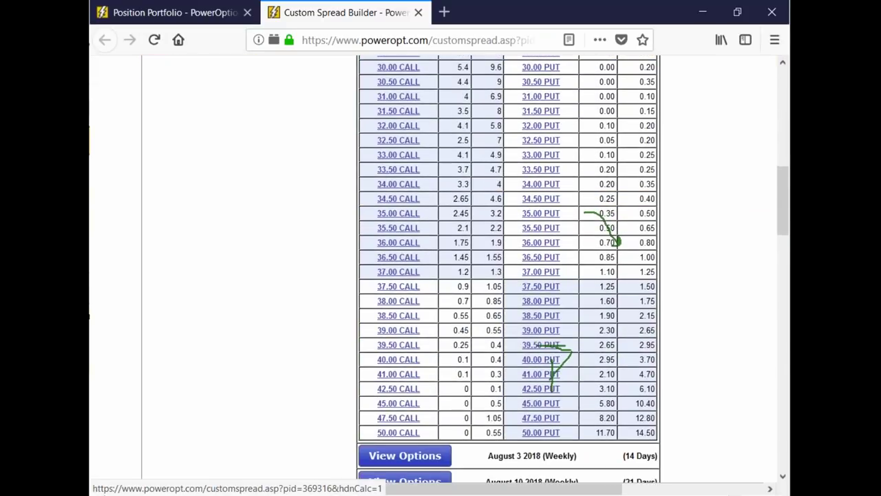
# Set the TRN 36.50 call purchase to quantity 1 at a price of 1.54 and submit the spread for analysis.
pyautogui.click(597, 301)
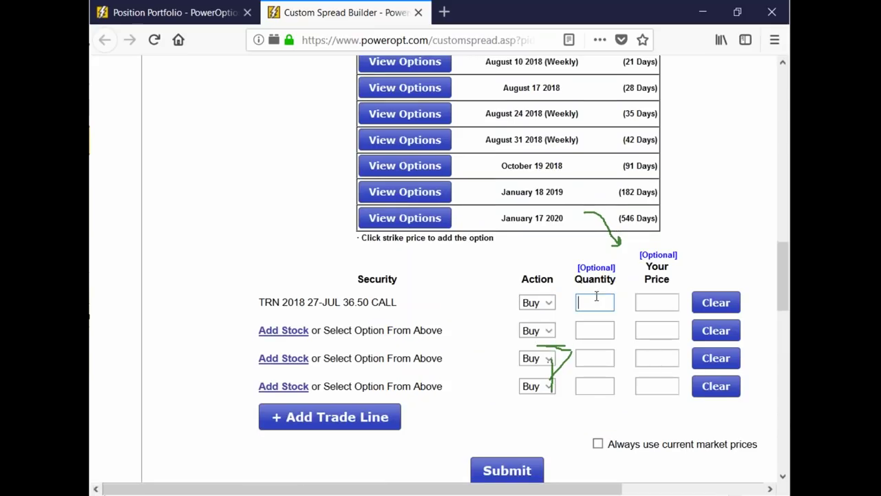
pyautogui.write('1')
pyautogui.click(659, 301)
pyautogui.write('1.')
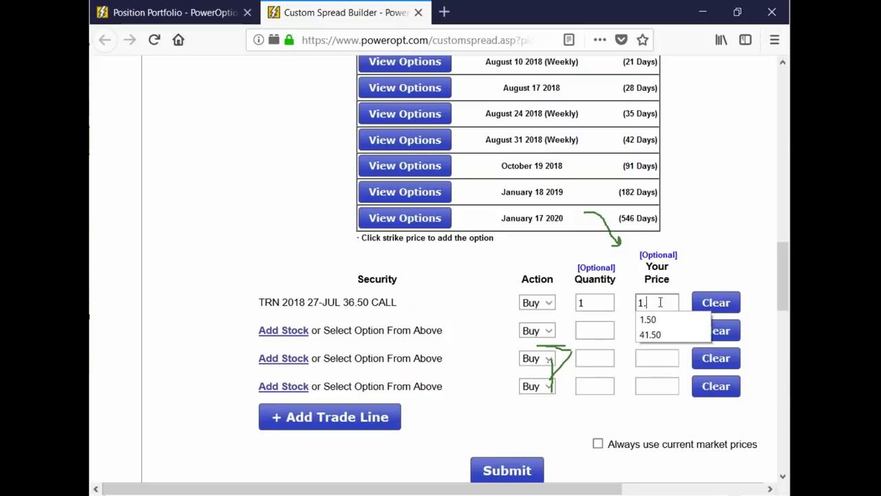
pyautogui.write('54')
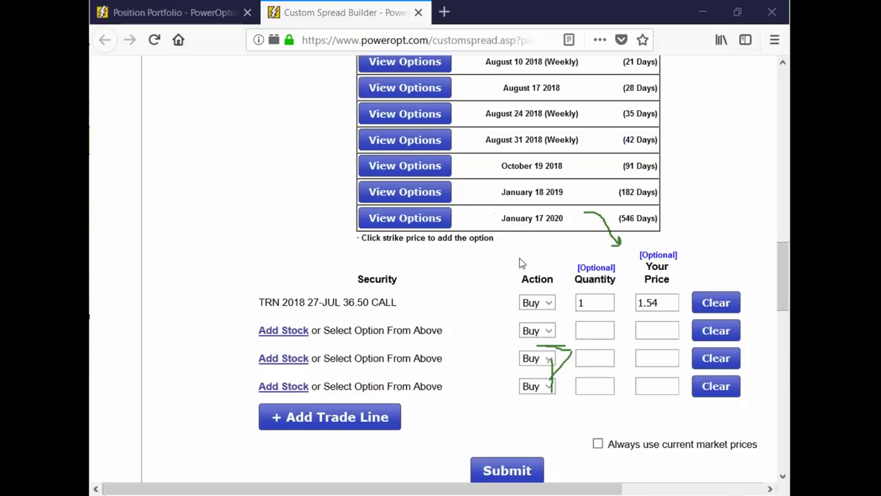
pyautogui.click(468, 474)
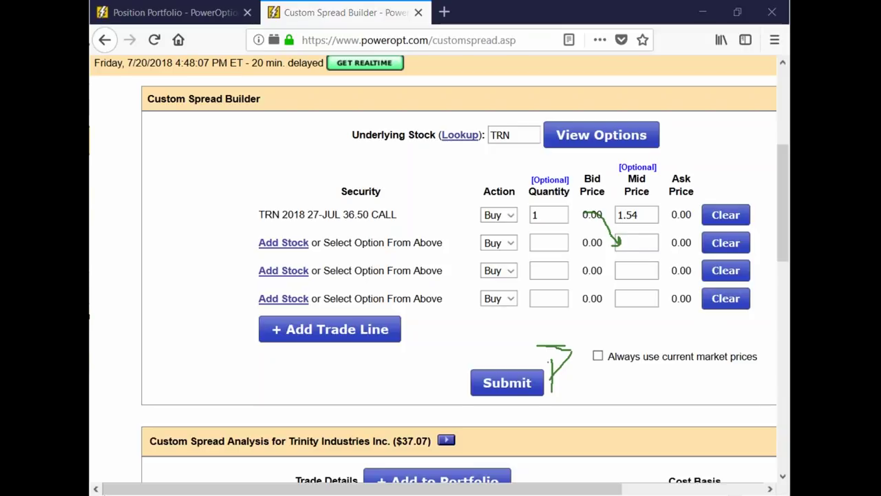
# Examine the TRN call's break-even price, profit/loss chart and the volatility used in the expected profit/loss calculation.
pyautogui.scroll(-5, 607, 353)
pyautogui.scroll(-1, 607, 353)
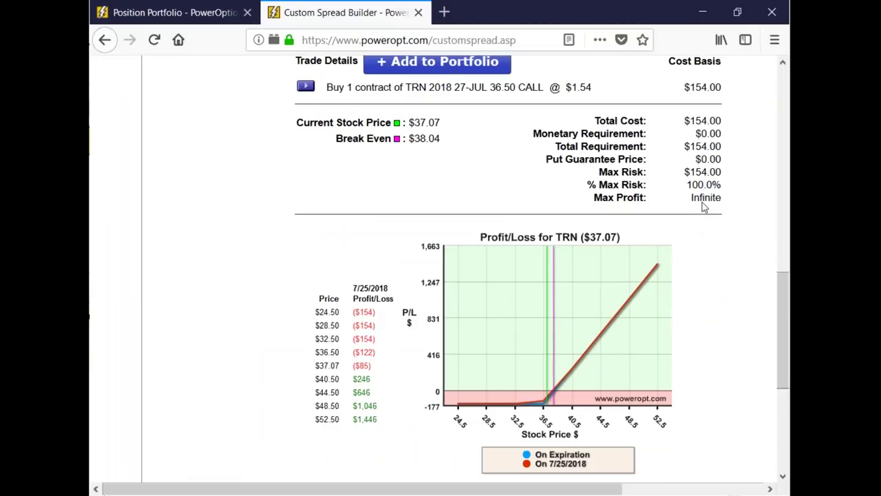
pyautogui.moveTo(410, 138); pyautogui.dragTo(441, 138)
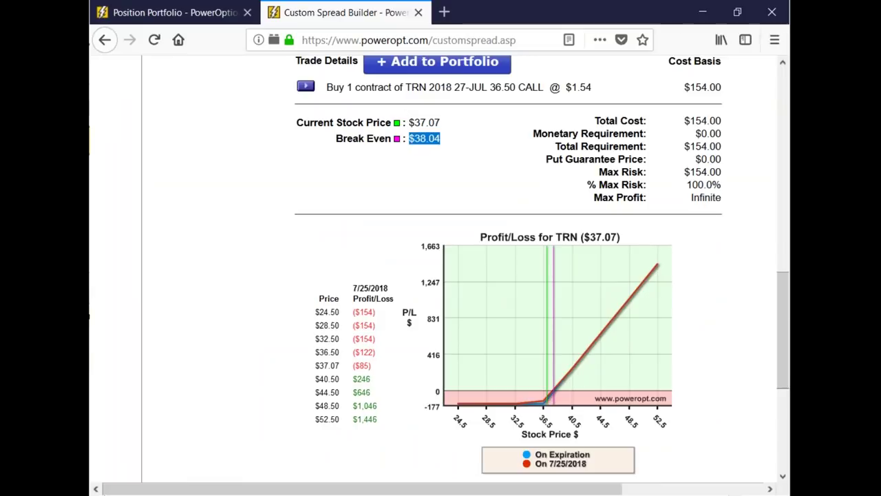
pyautogui.click(712, 292)
pyautogui.scroll(-4, 712, 291)
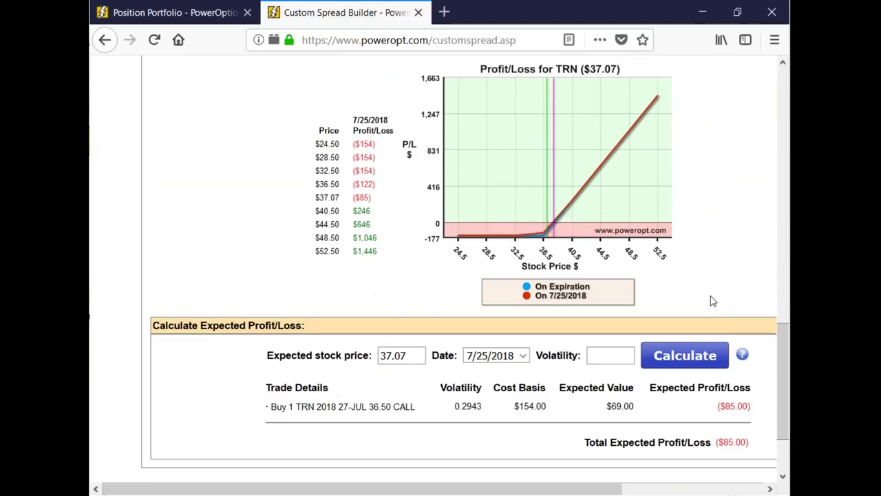
pyautogui.moveTo(460, 409); pyautogui.dragTo(485, 418)
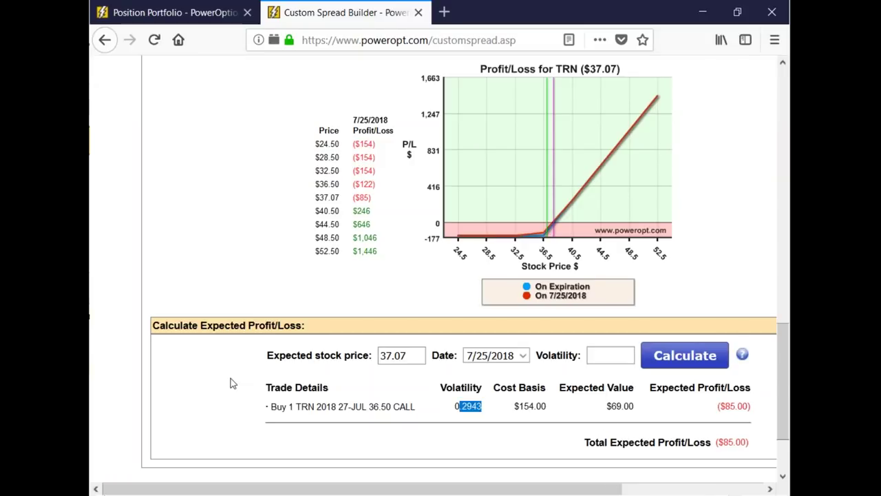
pyautogui.click(466, 408)
pyautogui.moveTo(463, 409); pyautogui.dragTo(492, 422)
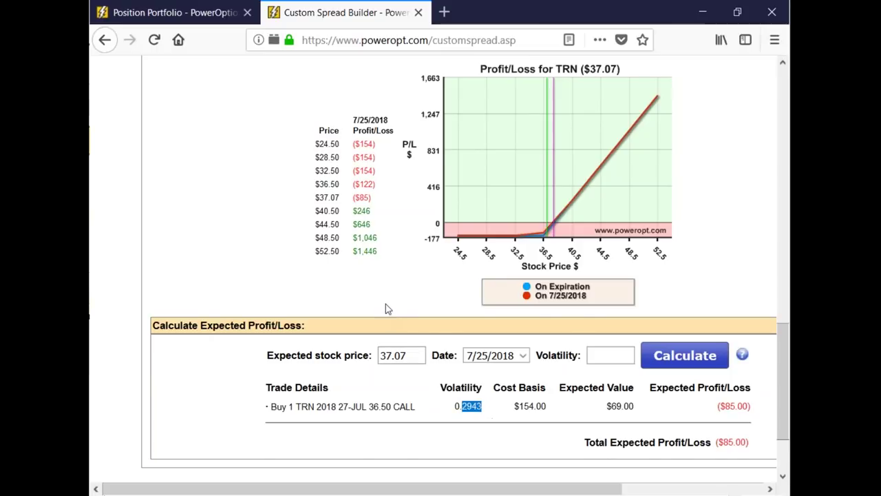
# Open the option research page for the TRN 27-JUL 36.50 call.
pyautogui.scroll(3, 385, 309)
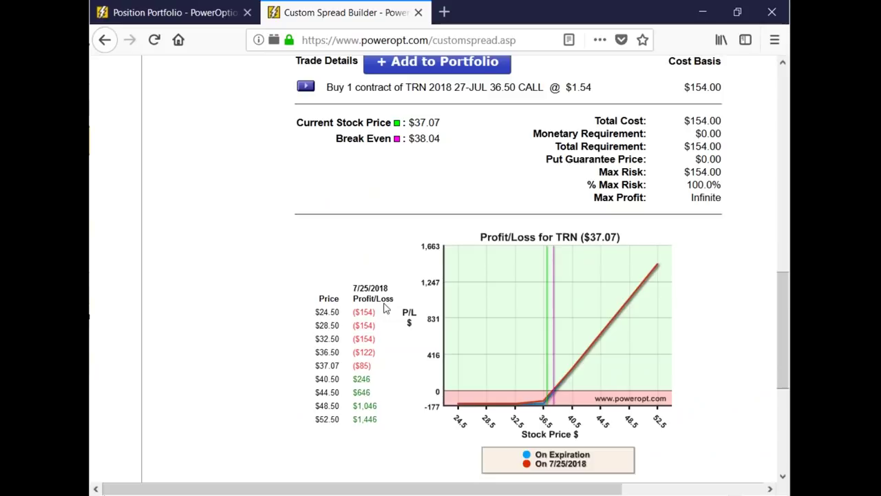
pyautogui.scroll(2, 386, 310)
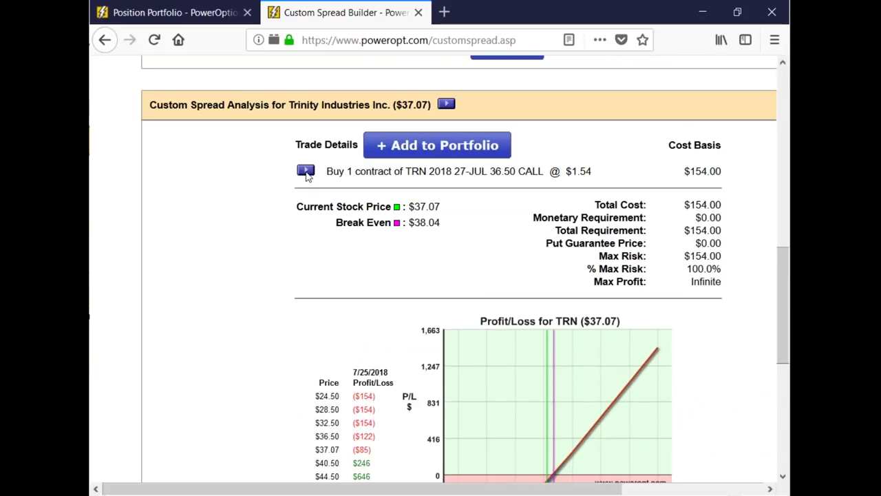
pyautogui.click(305, 171)
pyautogui.moveTo(372, 288)
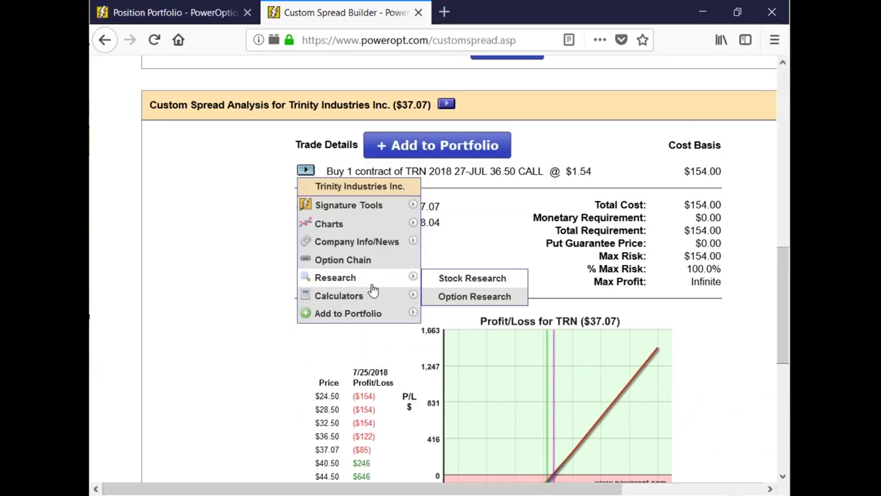
pyautogui.click(467, 300)
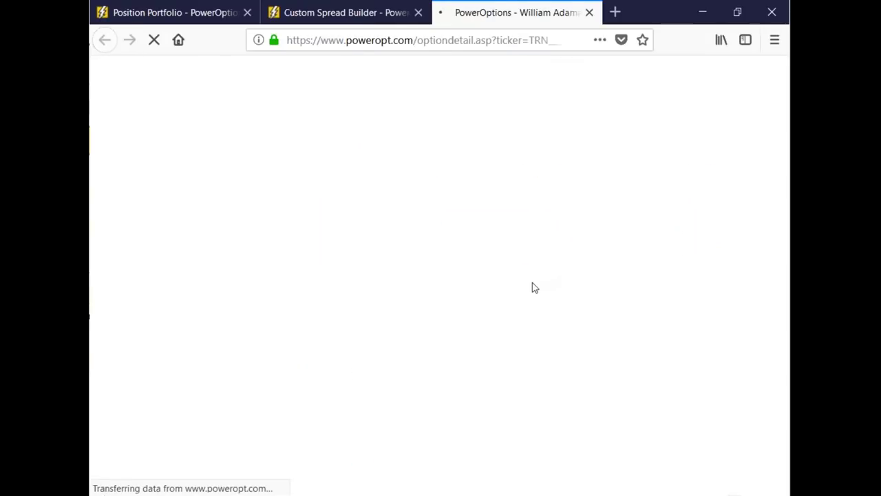
# Examine the TRN 36.50 call's implied volatility and its percentage within the implied volatility range.
pyautogui.scroll(-3, 533, 285)
pyautogui.moveTo(448, 489); pyautogui.dragTo(591, 490)
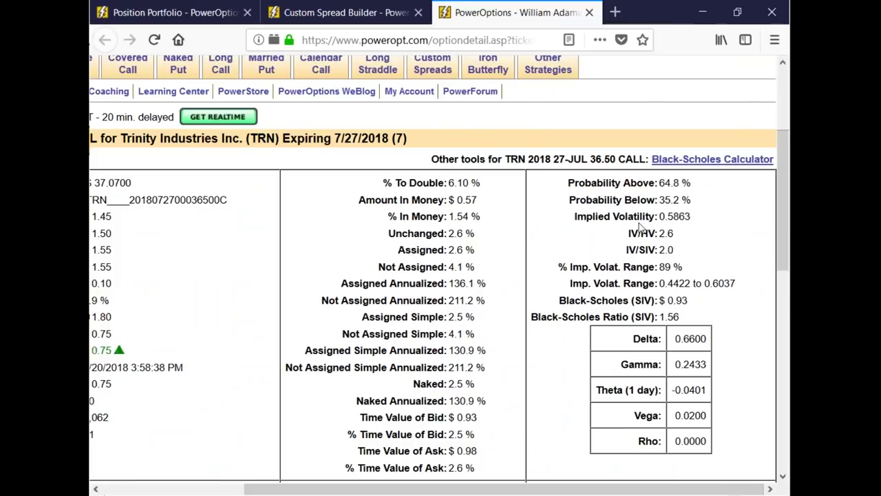
pyautogui.moveTo(669, 220); pyautogui.dragTo(697, 231)
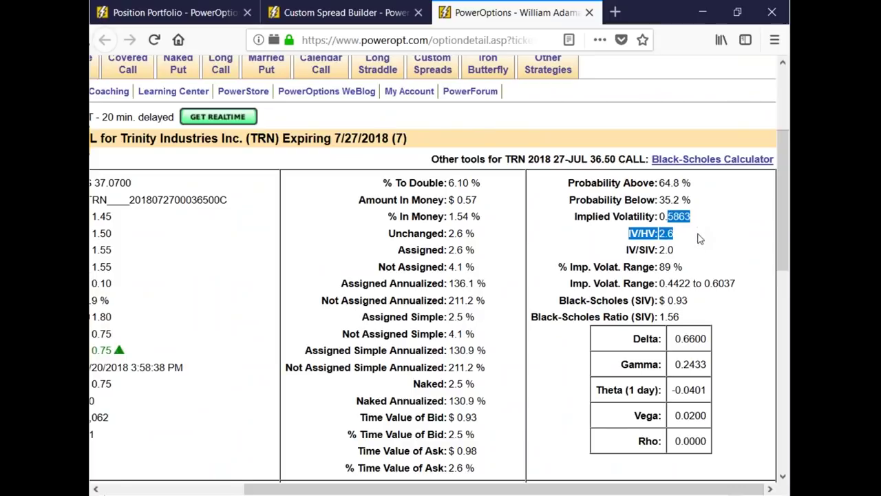
pyautogui.click(694, 237)
pyautogui.moveTo(665, 215); pyautogui.dragTo(691, 218)
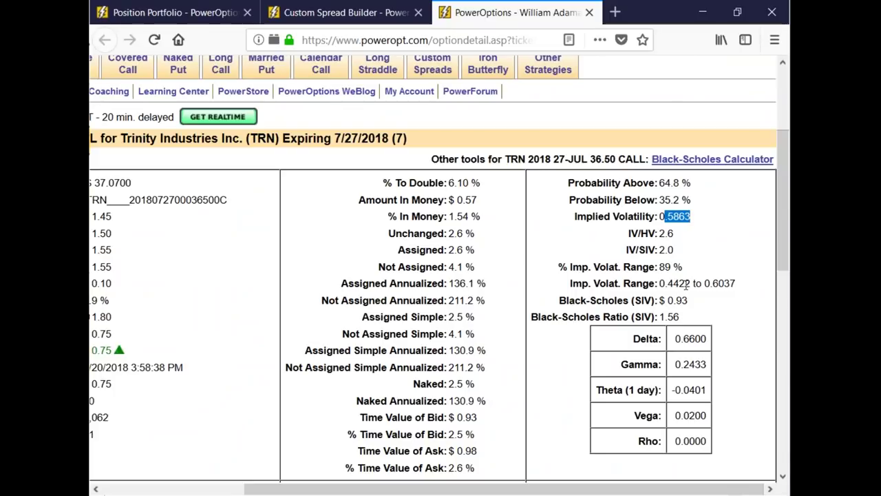
pyautogui.moveTo(659, 267); pyautogui.dragTo(682, 267)
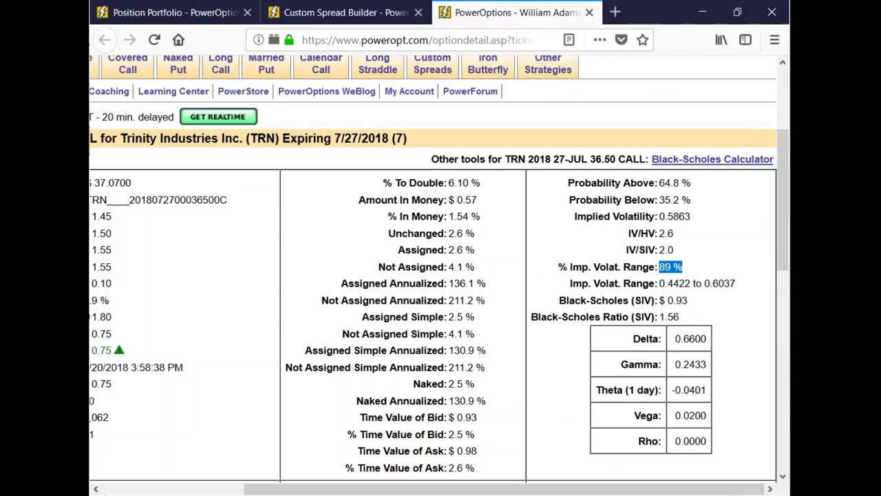
pyautogui.hotkey('alt', 'Tab')
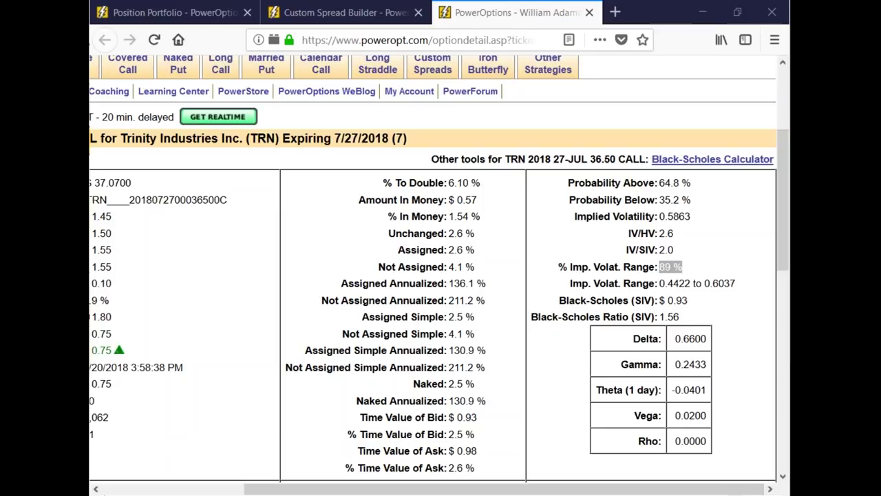
pyautogui.click(676, 255)
pyautogui.moveTo(667, 218); pyautogui.dragTo(698, 221)
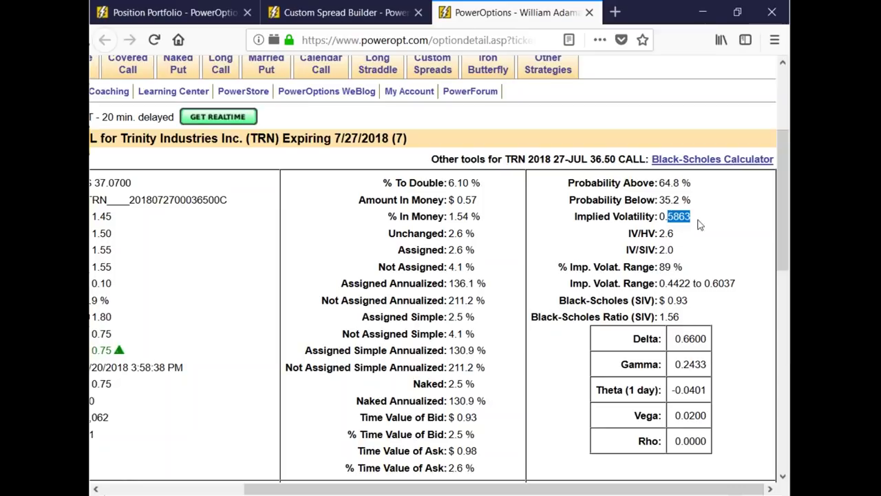
# Compare the TRN 36.50 call's implied volatility with the low end of its implied volatility range.
pyautogui.moveTo(713, 298); pyautogui.dragTo(723, 220)
pyautogui.click(723, 220)
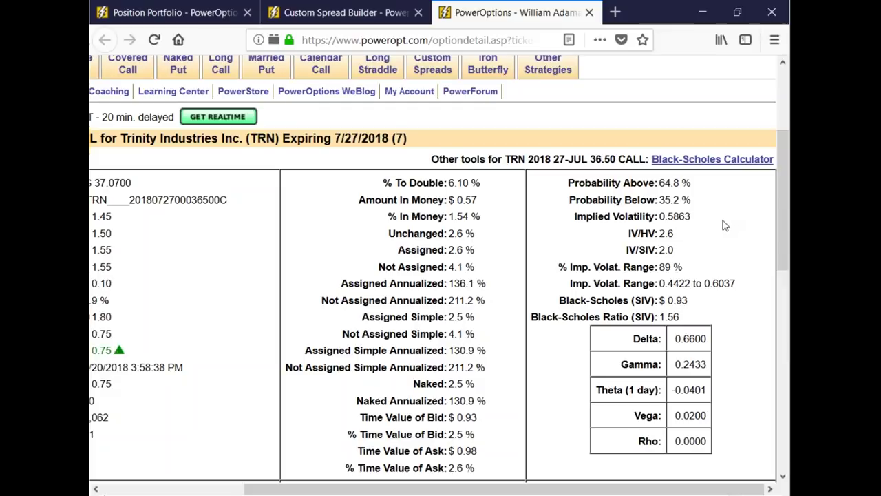
pyautogui.moveTo(670, 216); pyautogui.dragTo(690, 216)
pyautogui.moveTo(666, 283); pyautogui.dragTo(692, 283)
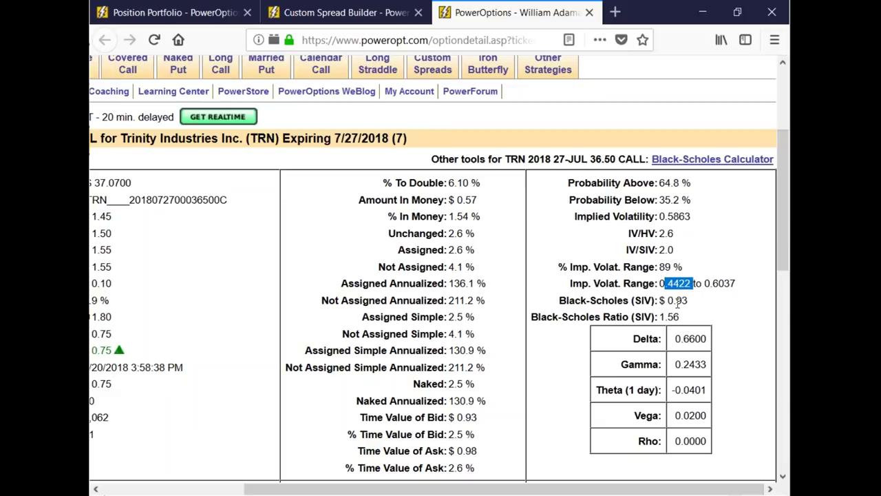
# Extend the Option Bid and Implied Volatility History chart back to 7-18-18 and examine how both lines move.
pyautogui.scroll(-5, 665, 310)
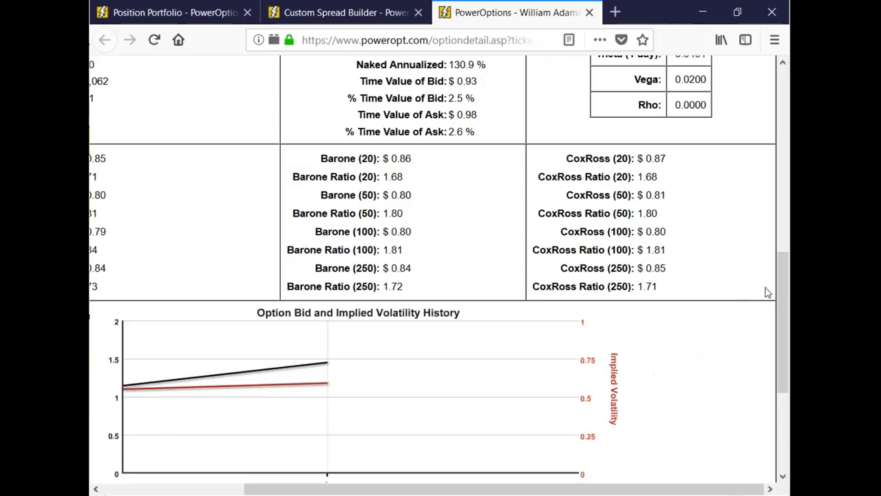
pyautogui.scroll(-1, 783, 325)
pyautogui.scroll(-2, 783, 325)
pyautogui.moveTo(438, 358); pyautogui.dragTo(148, 354)
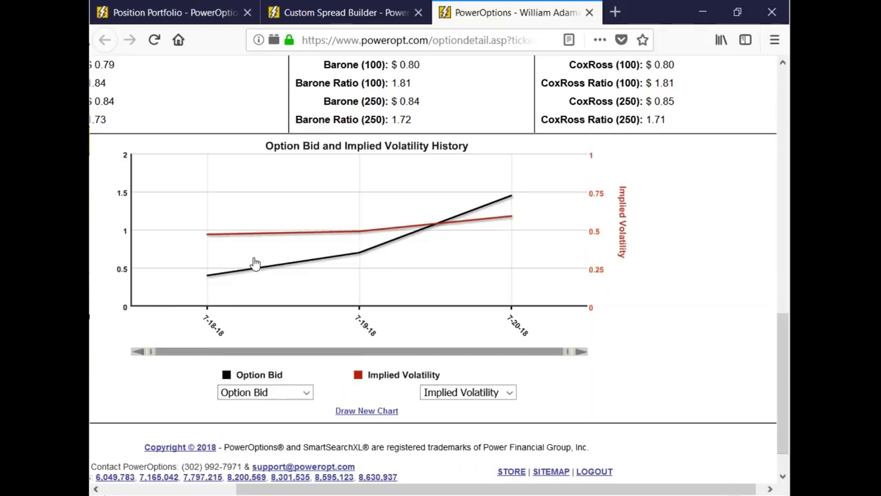
pyautogui.moveTo(515, 232)
# Check the TRN call's current implied volatility again against the history chart.
pyautogui.scroll(3, 722, 261)
pyautogui.scroll(4, 714, 260)
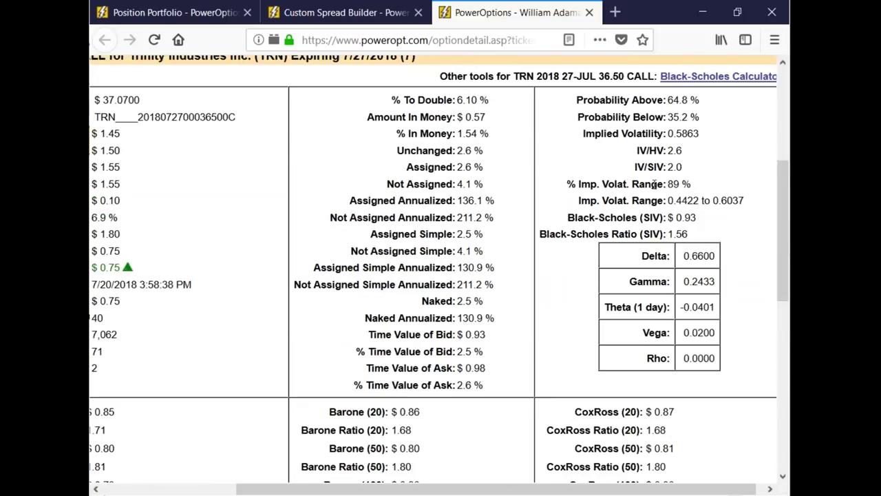
pyautogui.moveTo(669, 133); pyautogui.dragTo(701, 134)
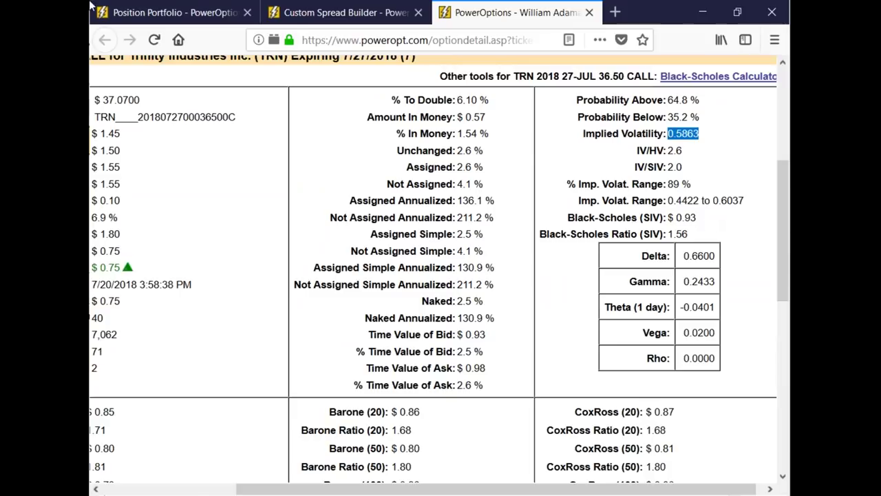
# Return to the Custom Spread Builder and open the stock research page for Trinity Industries Inc.
pyautogui.click(136, 12)
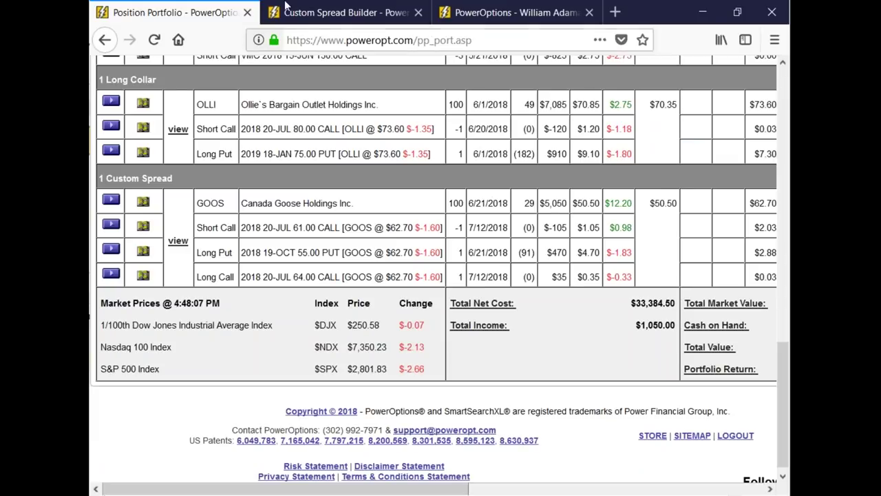
pyautogui.click(302, 13)
pyautogui.scroll(-1, 361, 219)
pyautogui.scroll(3, 348, 193)
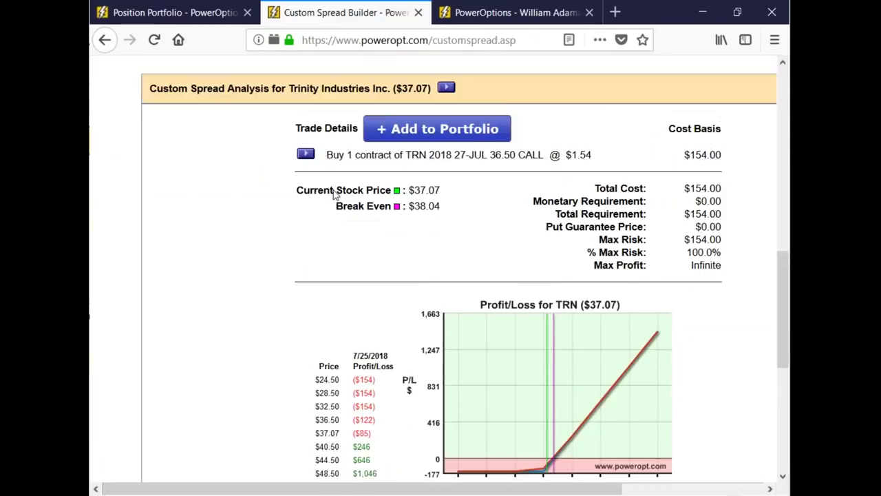
pyautogui.moveTo(448, 190)
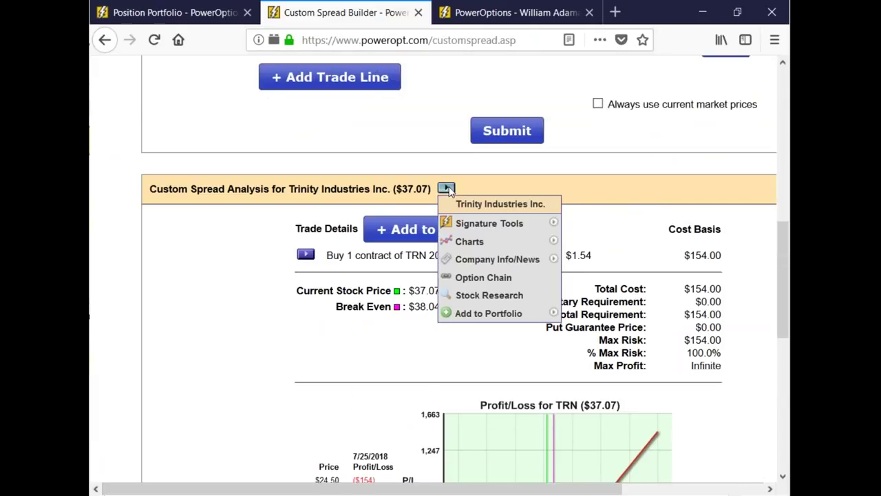
pyautogui.click(497, 295)
# Examine TRN's SIV and its 20, 50, 100 and 250-day historical volatilities.
pyautogui.scroll(-3, 439, 275)
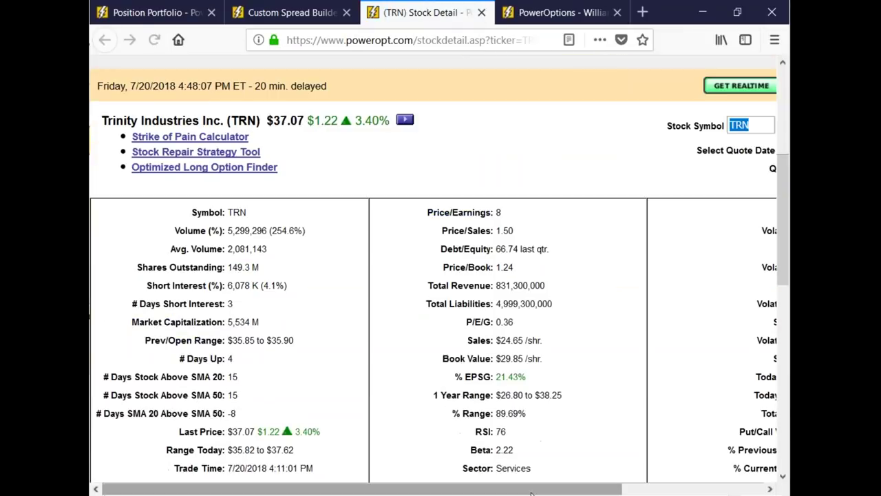
pyautogui.hscroll(2, 438, 275)
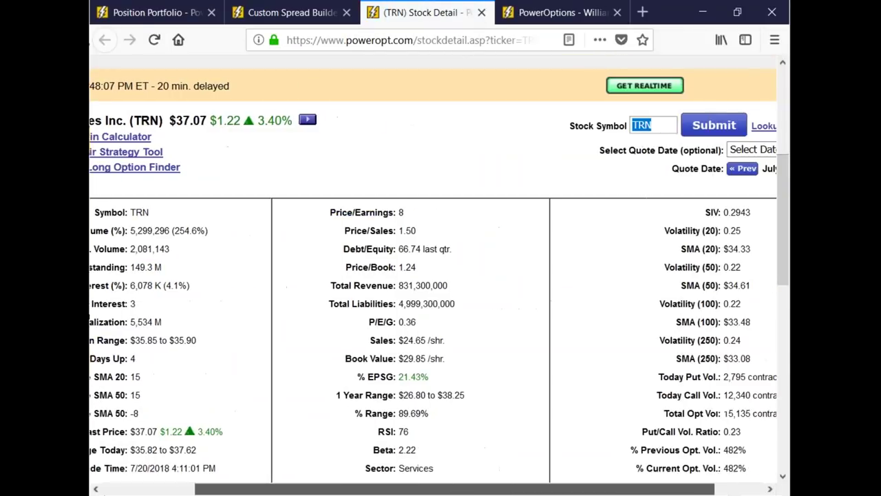
pyautogui.click(669, 264)
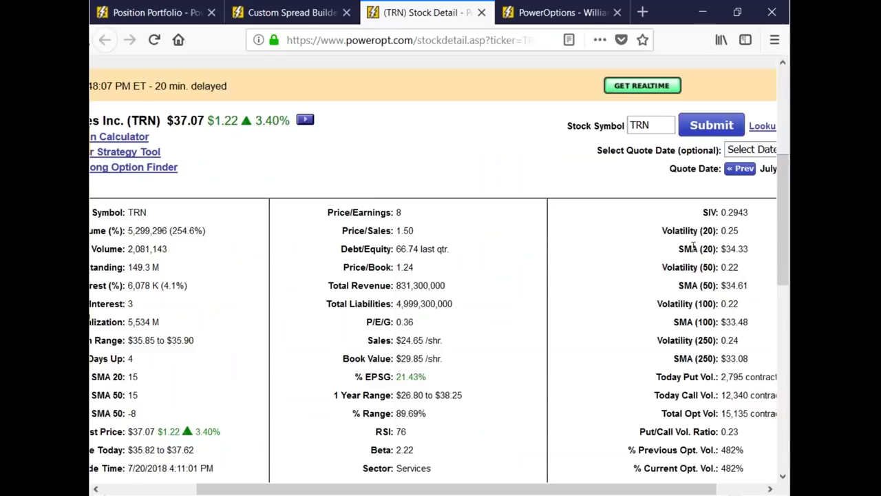
# In the Custom Spread Builder, calculate the TRN call's expected profit/loss for a stock price of 39.00 and volatility of 0.22.
pyautogui.click(157, 14)
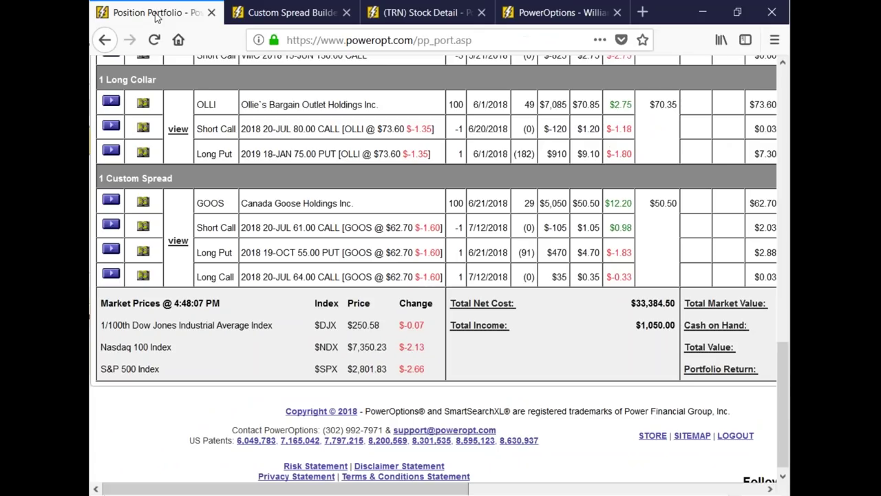
pyautogui.click(305, 12)
pyautogui.scroll(-4, 445, 311)
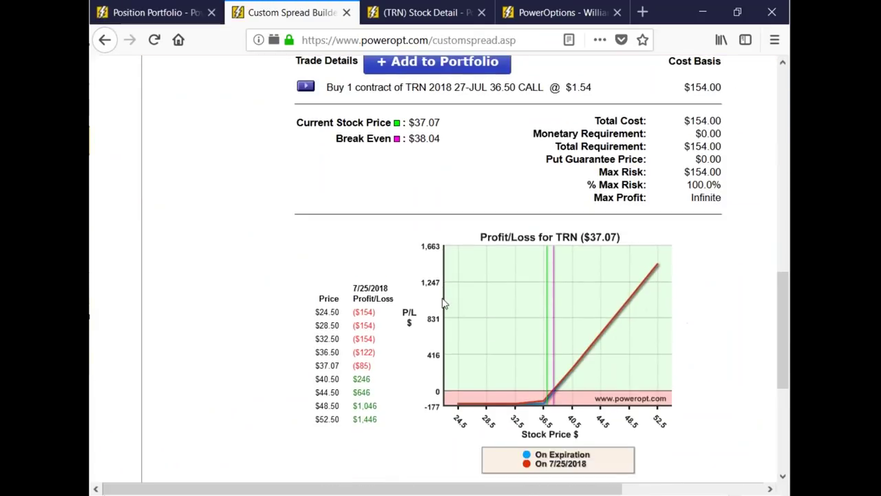
pyautogui.moveTo(789, 305); pyautogui.dragTo(790, 360)
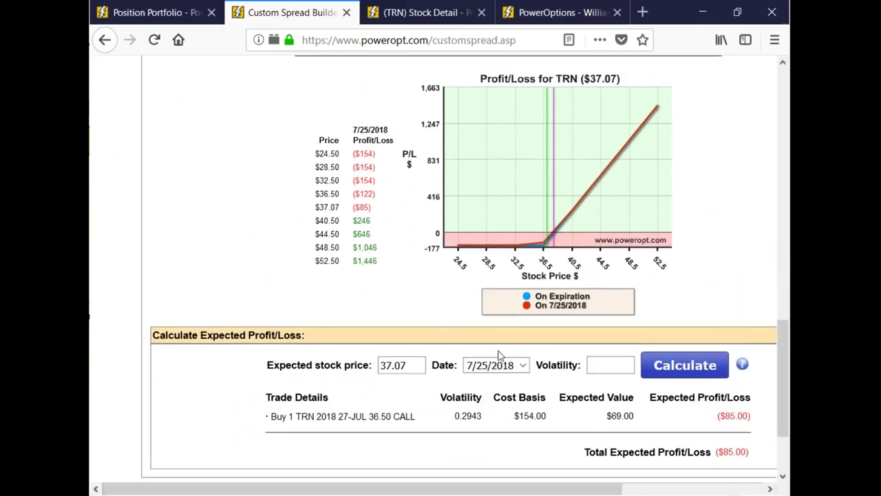
pyautogui.doubleClick(413, 365)
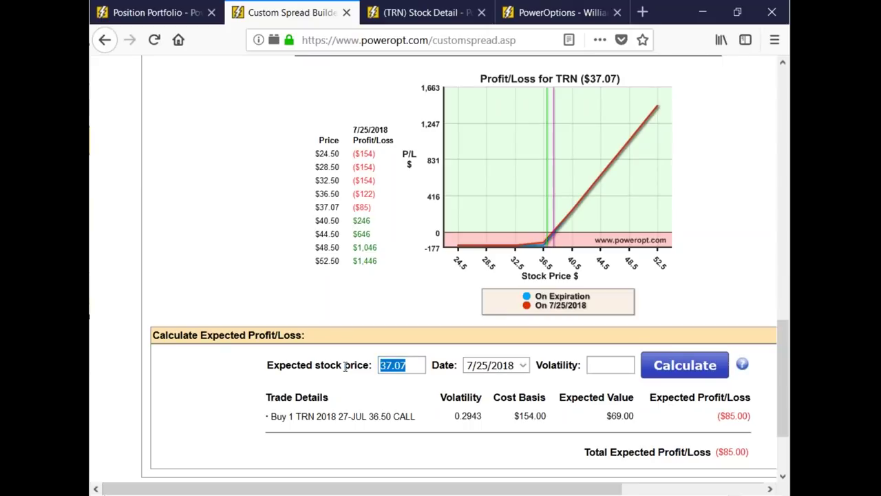
pyautogui.press('BackSpace')
pyautogui.write('39.0')
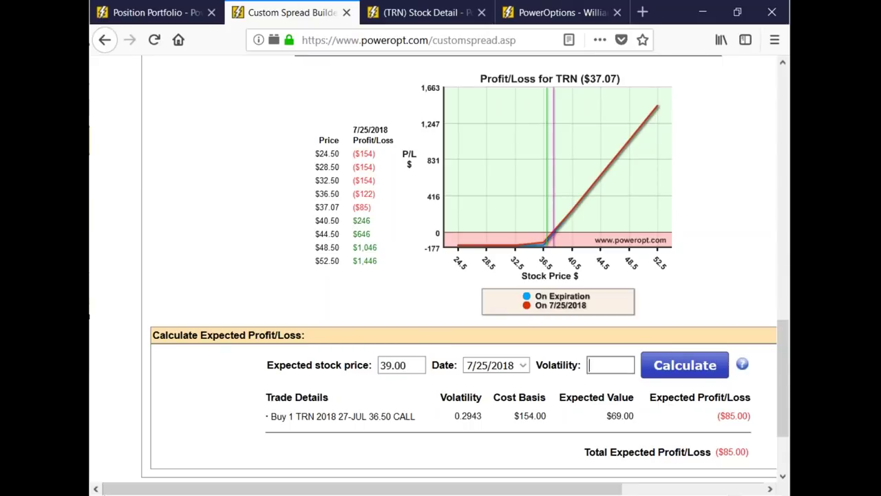
pyautogui.write('0.22')
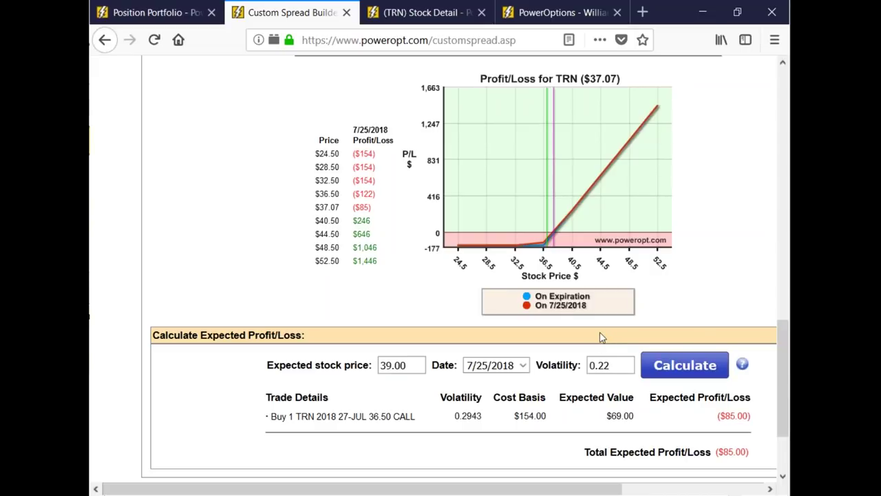
pyautogui.click(688, 368)
# Review the TRN call's total expected profit/loss, expected value, cost basis and volatility input, along with its break-even price.
pyautogui.scroll(-2, 691, 370)
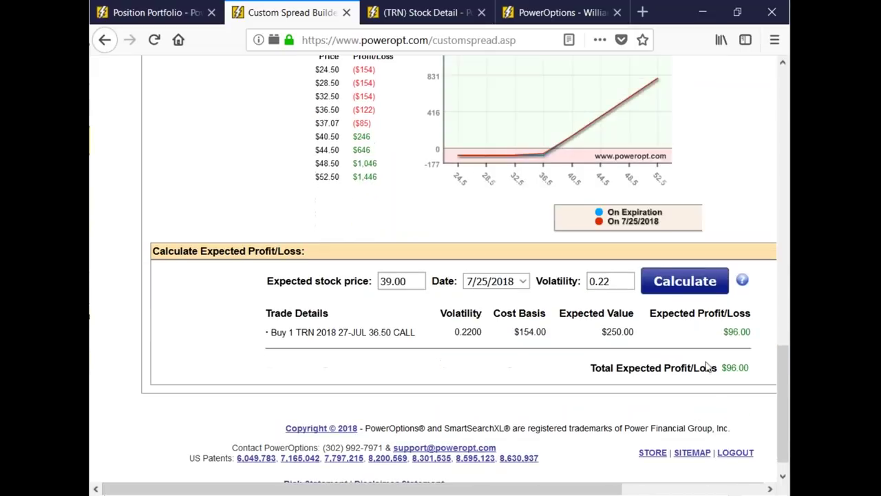
pyautogui.click(382, 283)
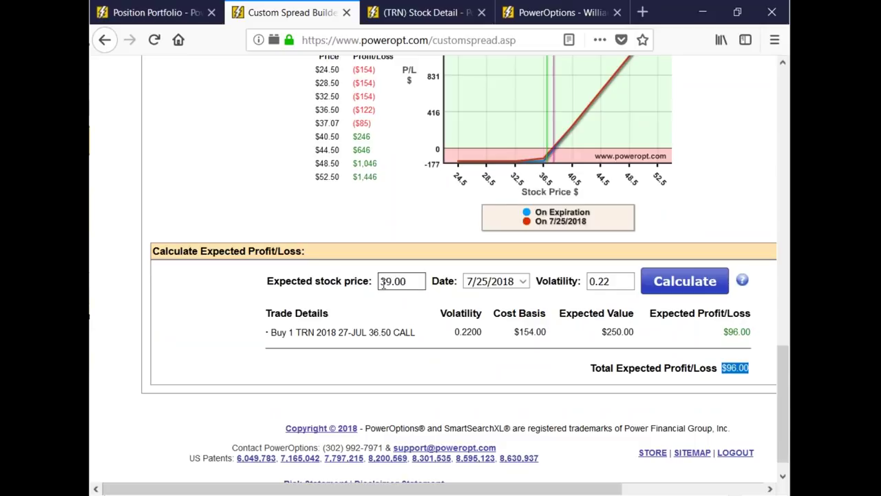
pyautogui.moveTo(382, 283); pyautogui.dragTo(417, 284)
pyautogui.moveTo(603, 332); pyautogui.dragTo(634, 332)
pyautogui.moveTo(518, 331); pyautogui.dragTo(546, 332)
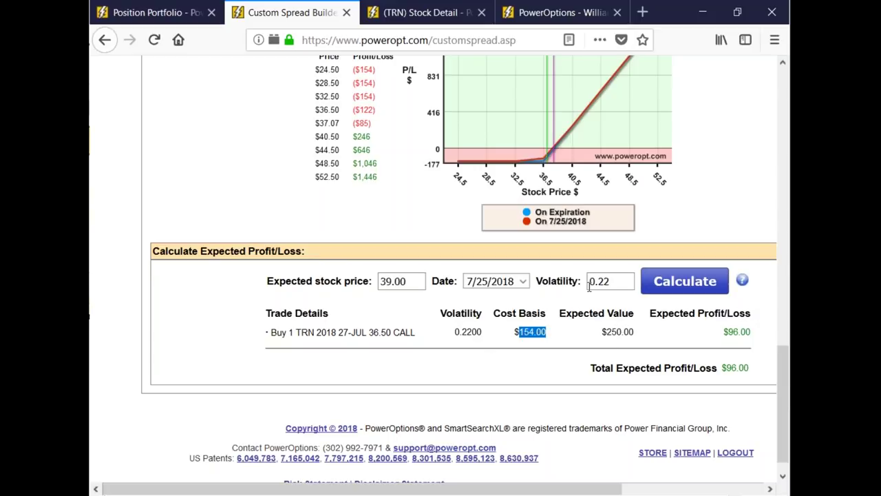
pyautogui.moveTo(621, 282); pyautogui.dragTo(573, 279)
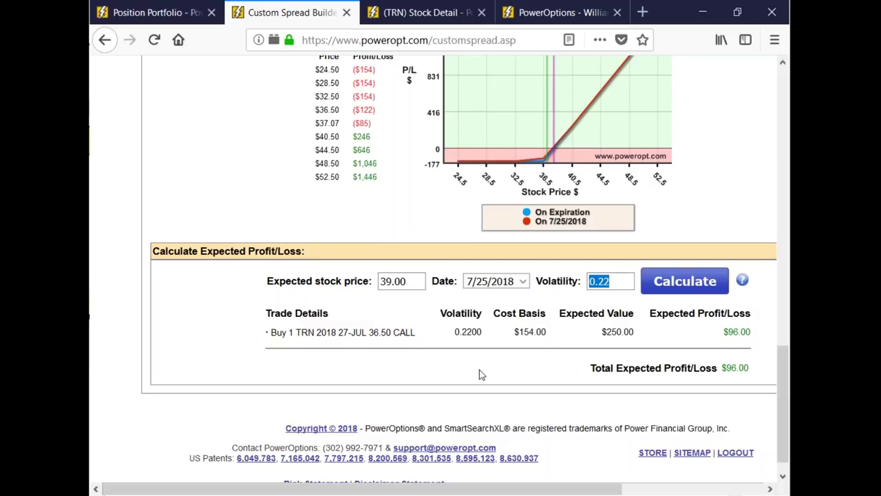
pyautogui.scroll(4, 427, 327)
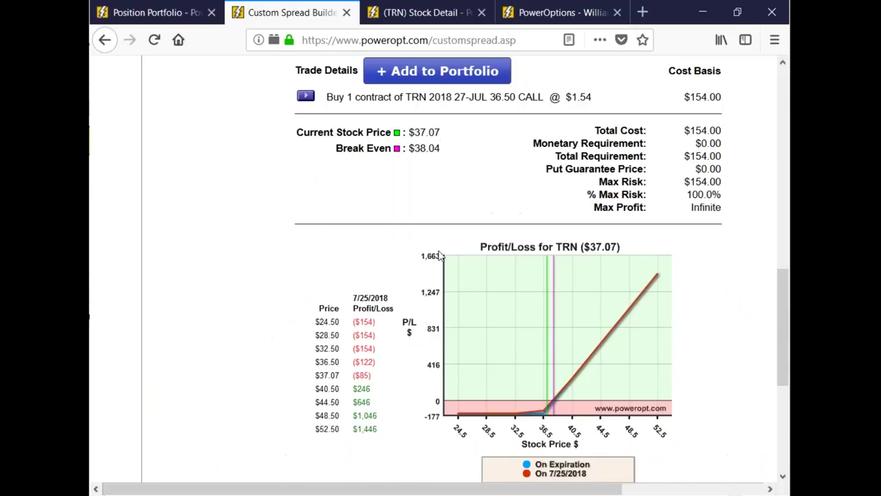
pyautogui.moveTo(411, 148); pyautogui.dragTo(441, 149)
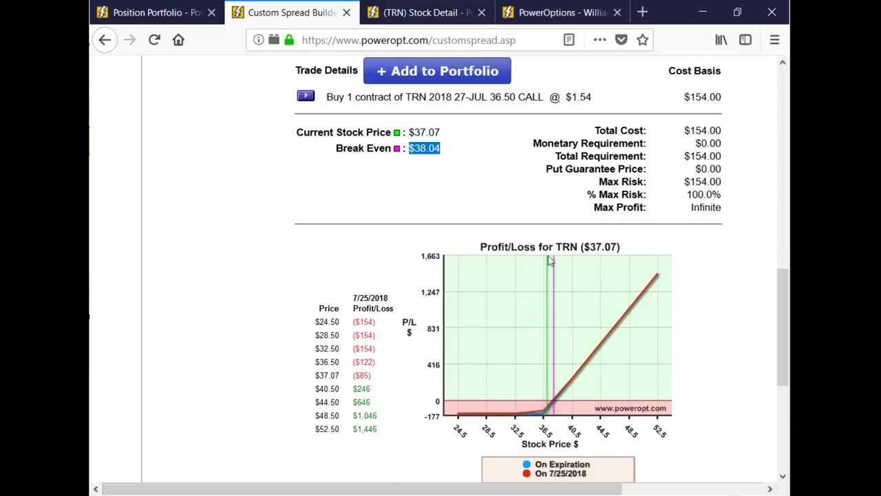
# Examine the total cost, break-even price and profit/loss chart of the TRN 27-JUL 36.50 call analysis.
pyautogui.moveTo(689, 130); pyautogui.dragTo(721, 144)
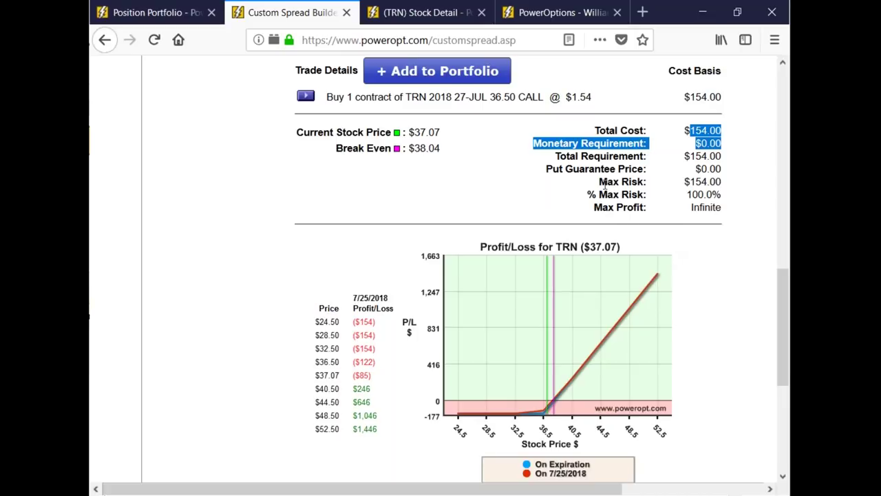
pyautogui.moveTo(406, 150); pyautogui.dragTo(457, 153)
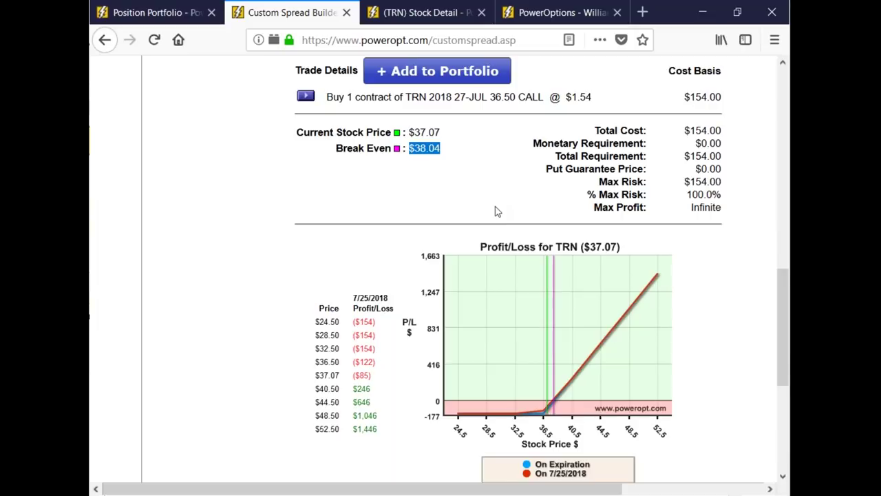
pyautogui.scroll(-4, 498, 212)
pyautogui.click(606, 285)
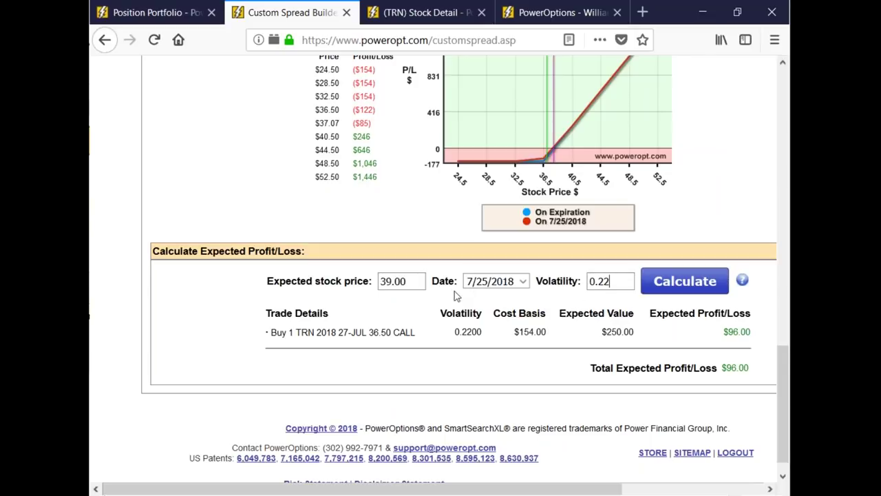
pyautogui.scroll(5, 415, 264)
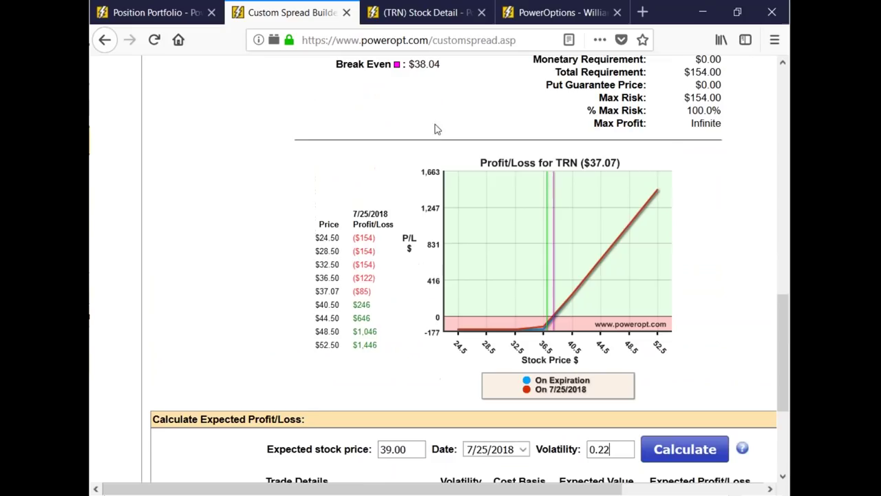
pyautogui.moveTo(411, 63); pyautogui.dragTo(441, 66)
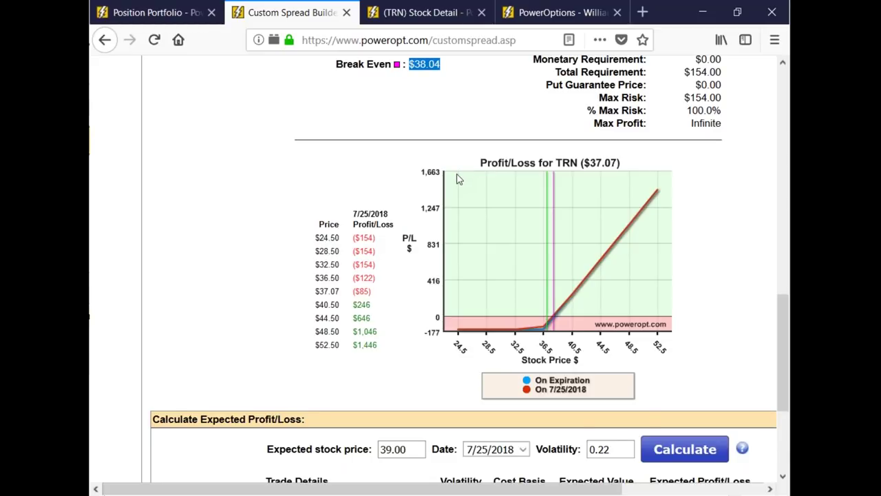
pyautogui.click(412, 63)
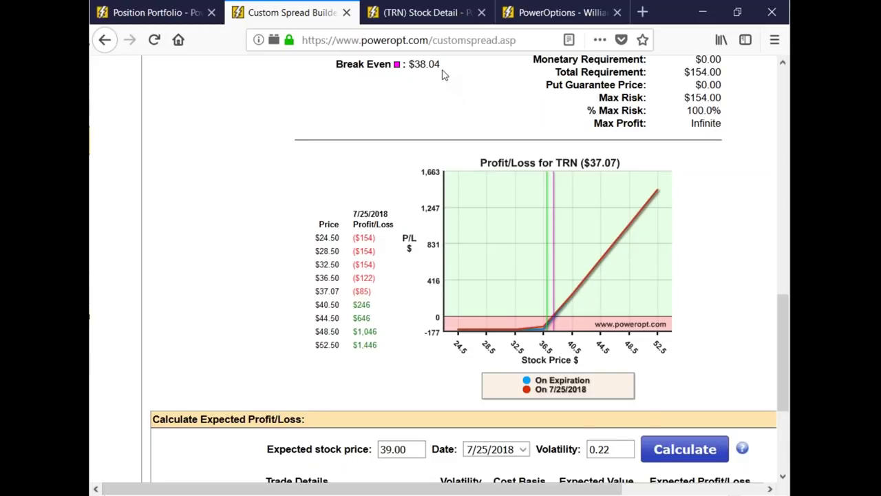
pyautogui.moveTo(416, 65); pyautogui.dragTo(441, 64)
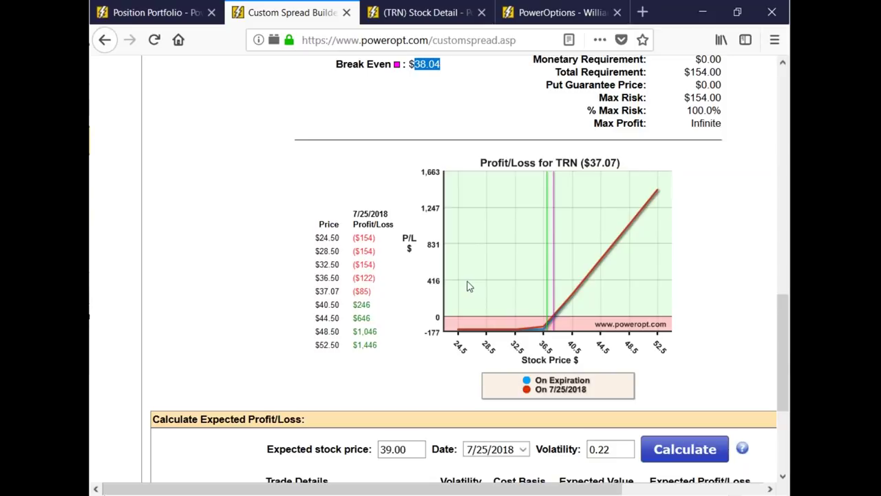
pyautogui.click(276, 279)
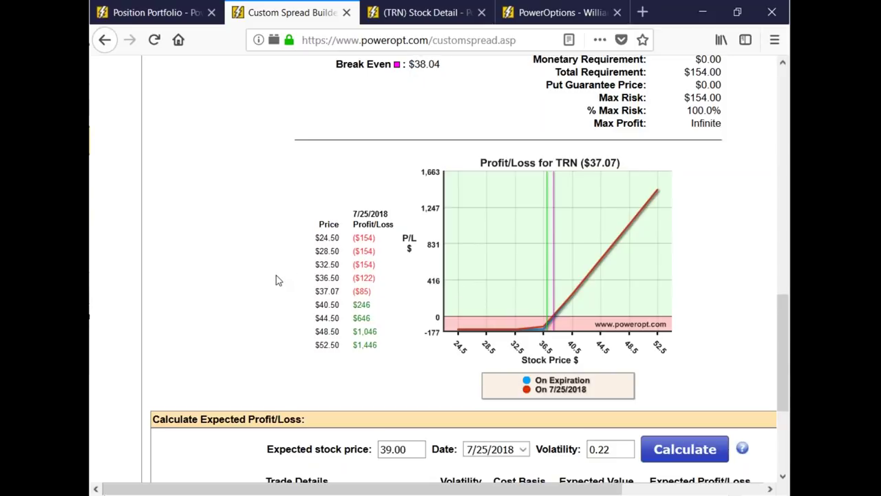
# Calculate the expected profit/loss of the TRN call for an expected stock price of 38.00.
pyautogui.scroll(-3, 369, 295)
pyautogui.click(413, 281)
pyautogui.press('BackSpace')
pyautogui.press('BackSpace')
pyautogui.press('BackSpace')
pyautogui.press('BackSpace')
pyautogui.write('8.00')
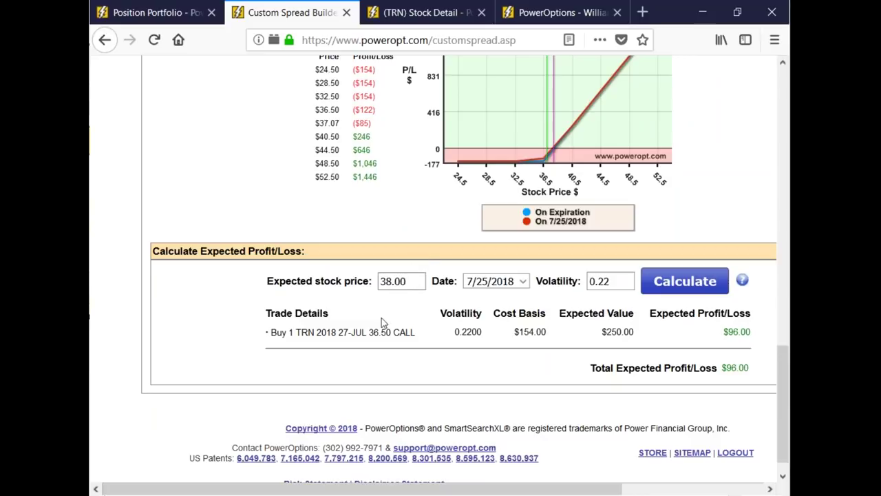
pyautogui.click(624, 281)
pyautogui.click(675, 280)
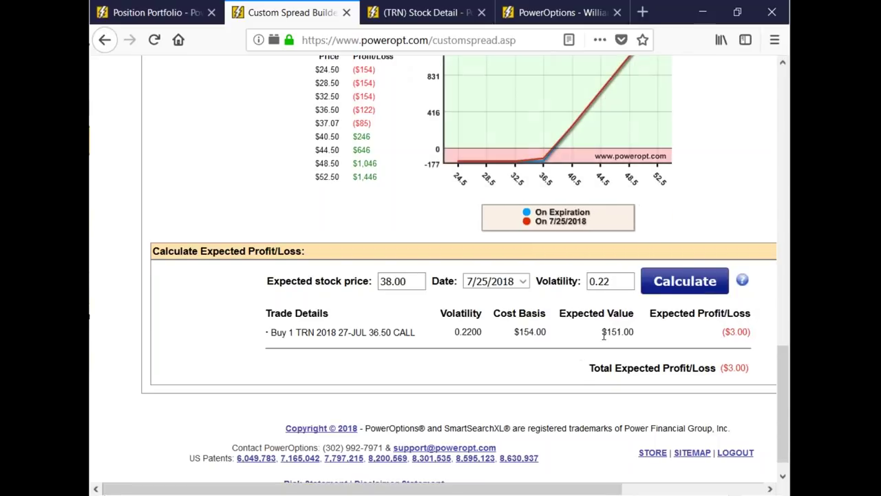
# Examine the TRN call's expected value and volatility, then review the trade lines and spread analysis above.
pyautogui.moveTo(600, 332); pyautogui.dragTo(637, 333)
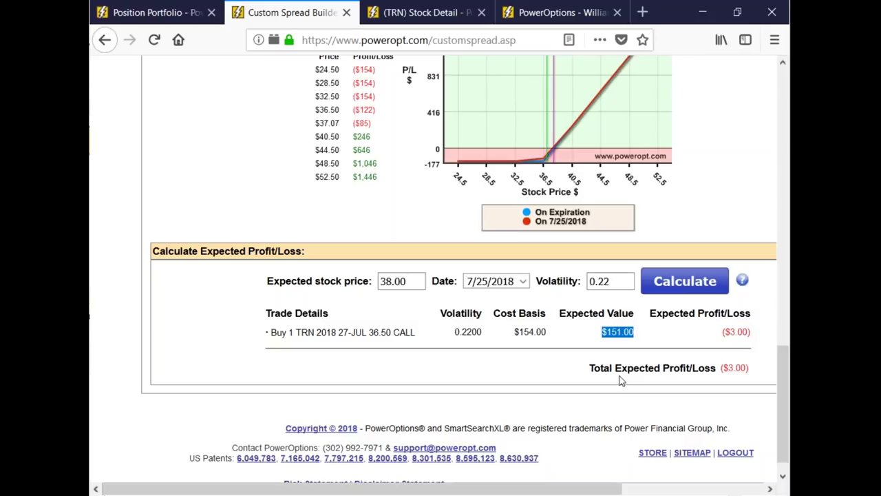
pyautogui.click(607, 281)
pyautogui.doubleClick(607, 281)
pyautogui.click(580, 350)
pyautogui.click(610, 281)
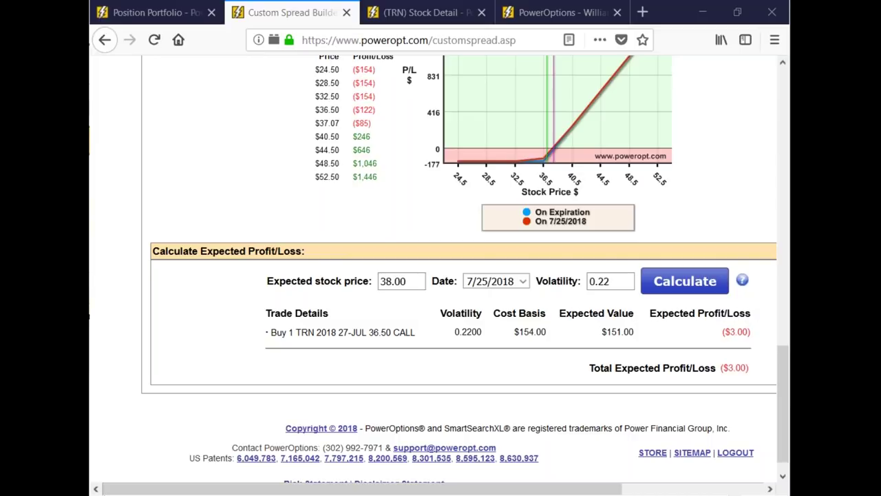
pyautogui.scroll(4, 459, 268)
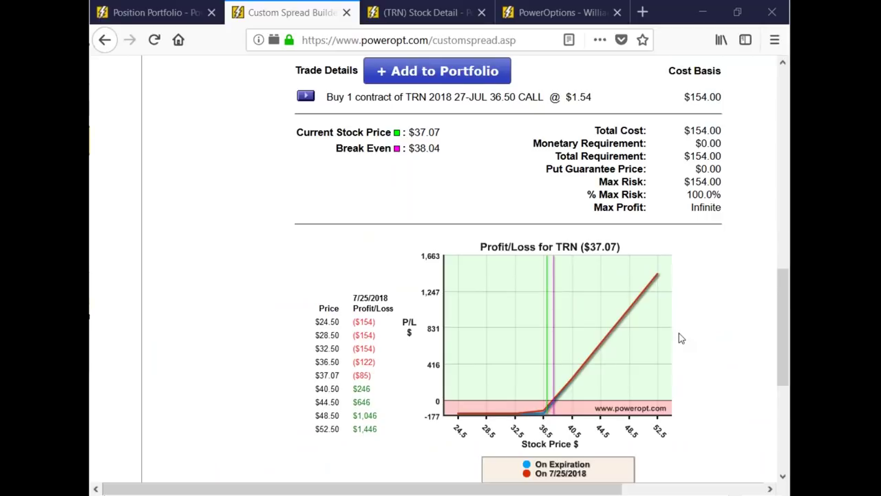
pyautogui.scroll(4, 271, 306)
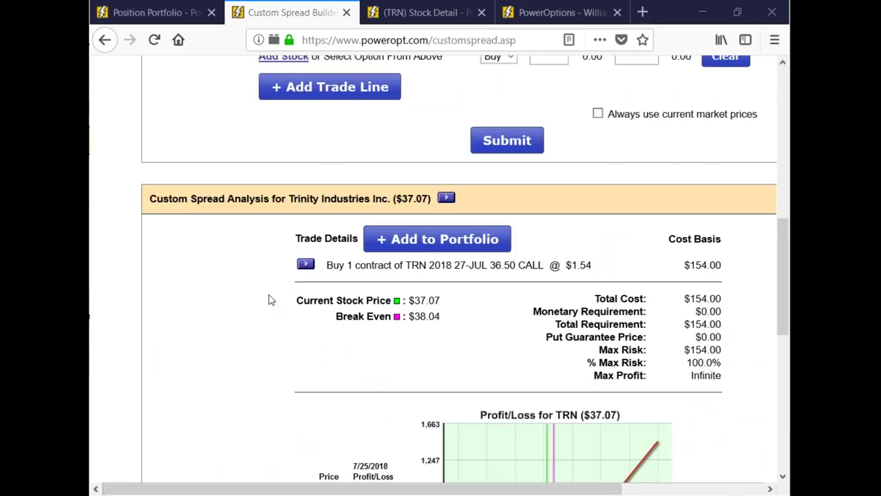
pyautogui.scroll(4, 270, 300)
pyautogui.scroll(-10, 269, 303)
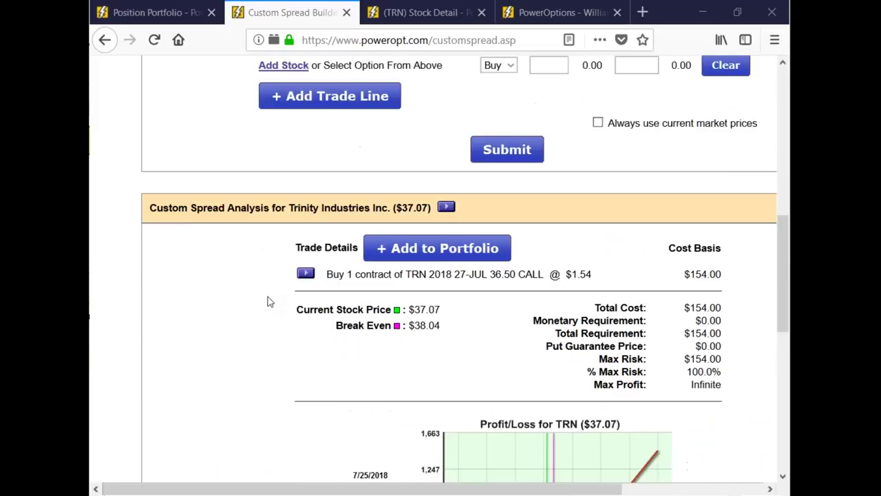
pyautogui.scroll(8, 262, 313)
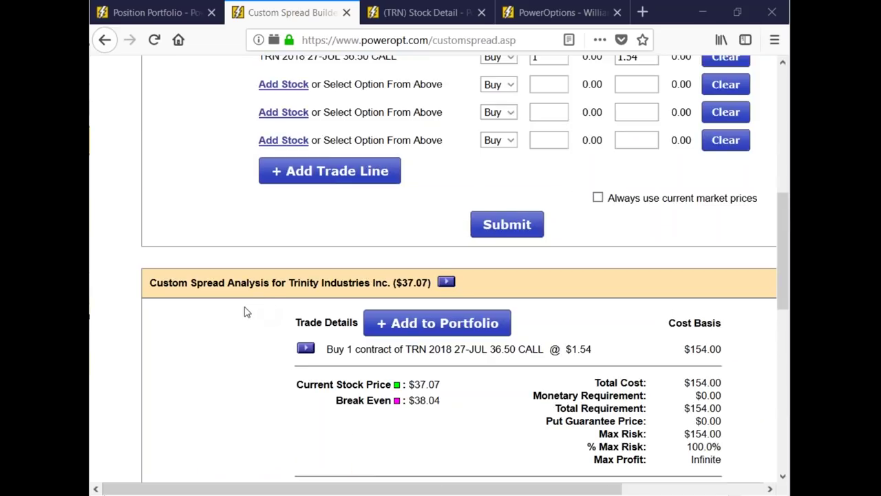
# Open the Canada Goose (GOOS) option chain from the position portfolio and bring up the research choices for the 62.00 strike.
pyautogui.click(170, 11)
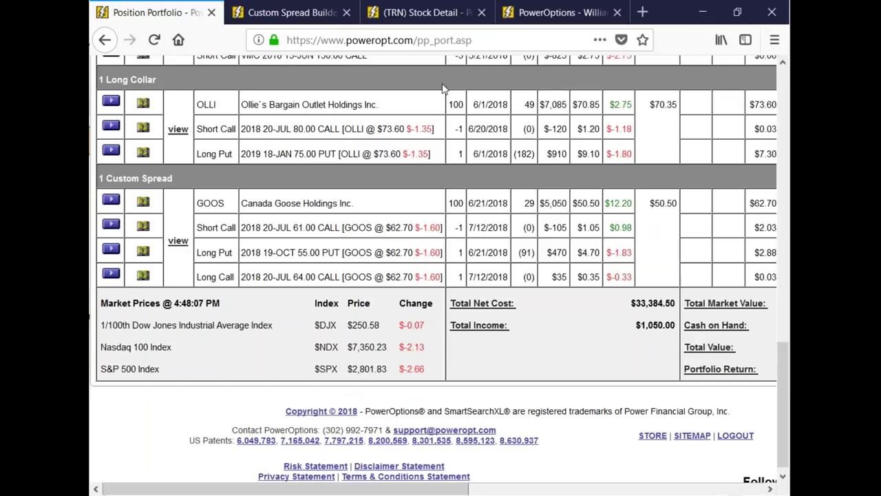
pyautogui.click(110, 200)
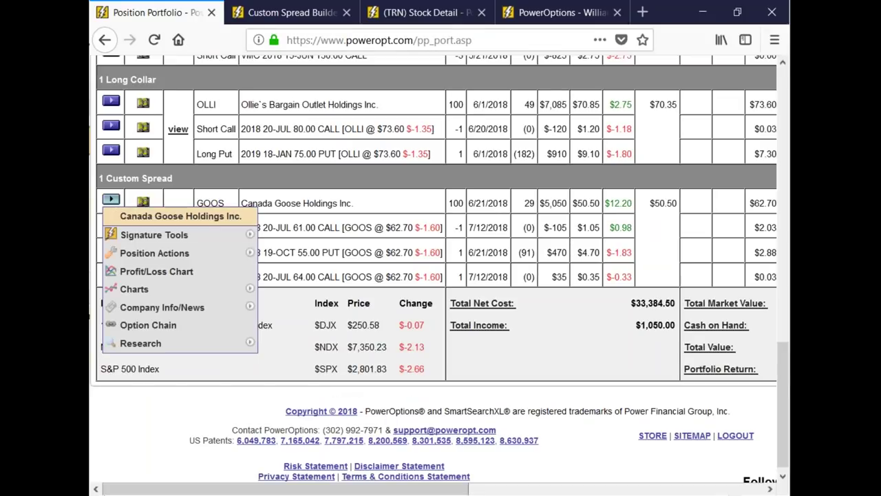
pyautogui.click(173, 323)
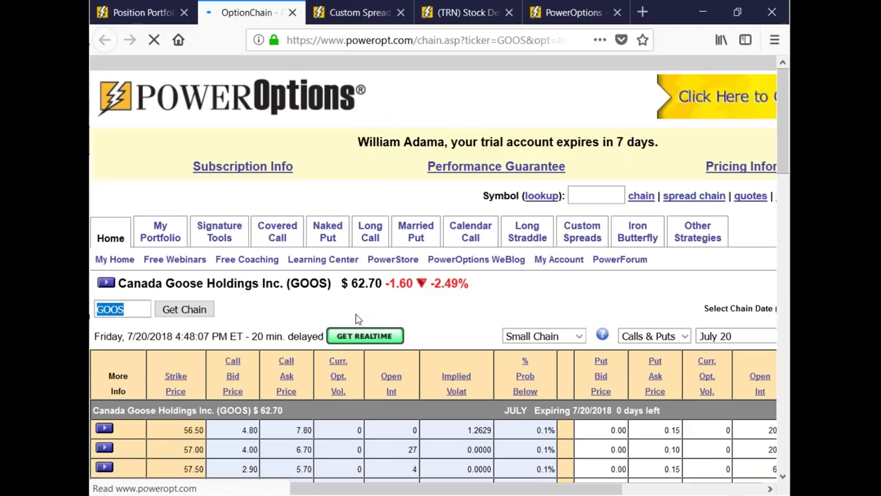
pyautogui.scroll(-5, 354, 317)
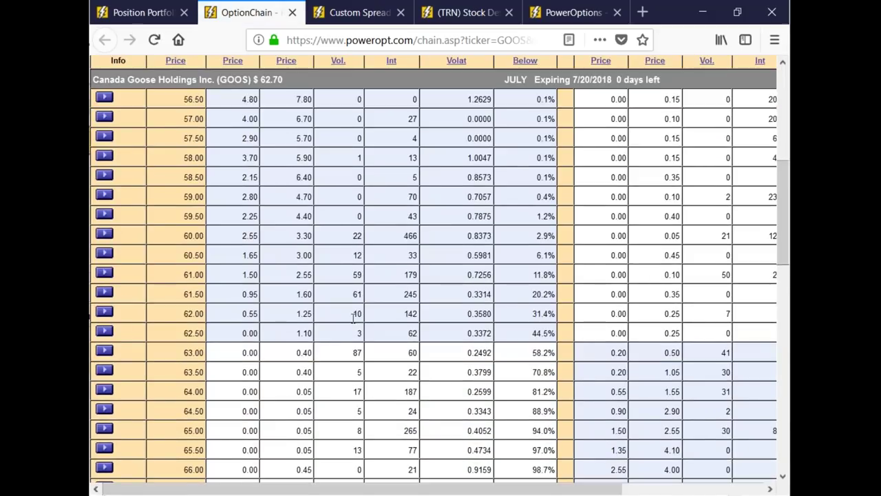
pyautogui.click(104, 313)
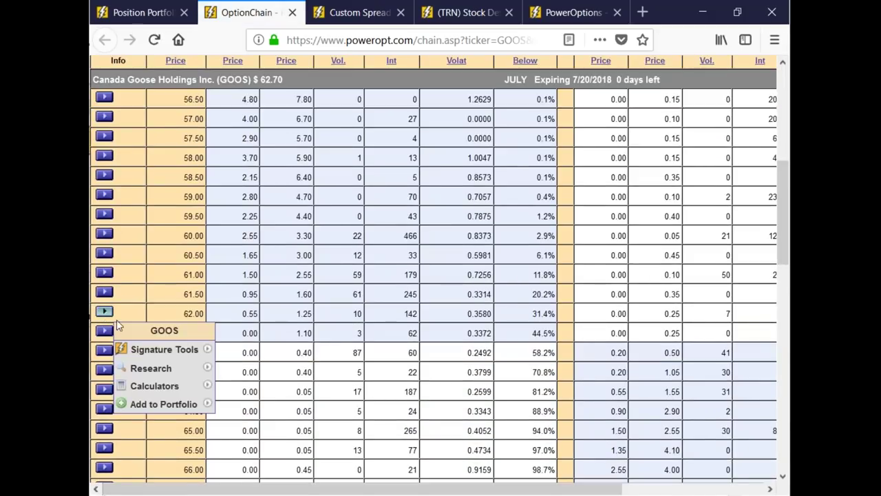
pyautogui.moveTo(161, 372)
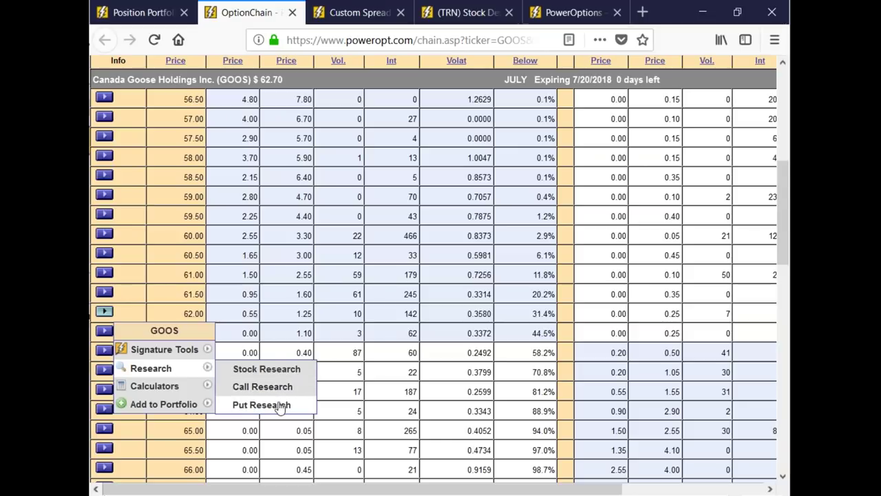
# Bring up call research for the short 20-JUL 61.00 call in the position portfolio's GOOS custom spread.
pyautogui.click(148, 16)
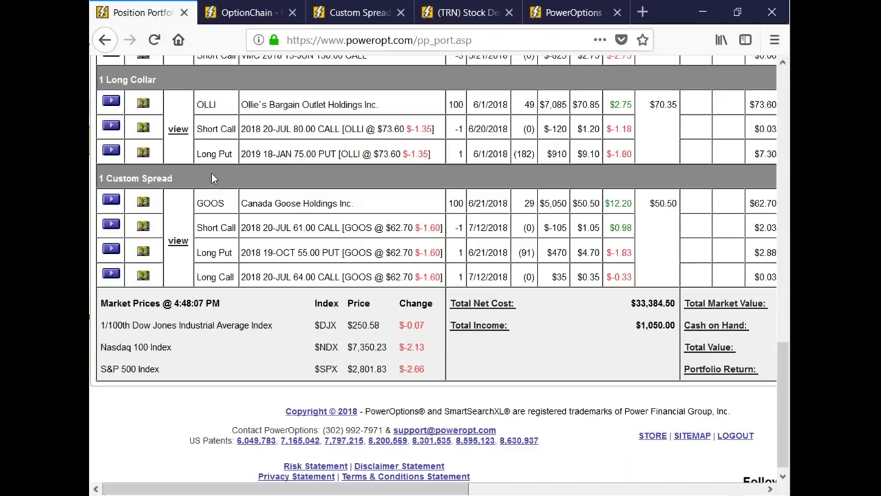
pyautogui.click(115, 227)
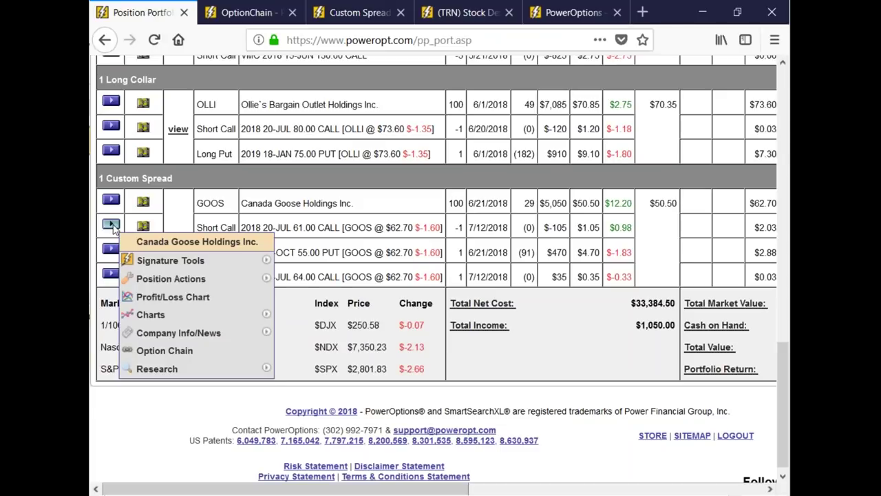
pyautogui.moveTo(269, 372)
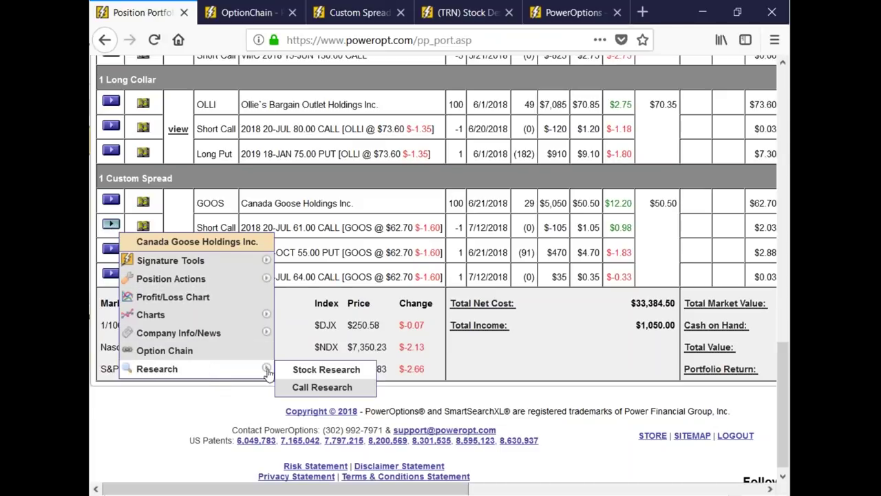
pyautogui.click(318, 388)
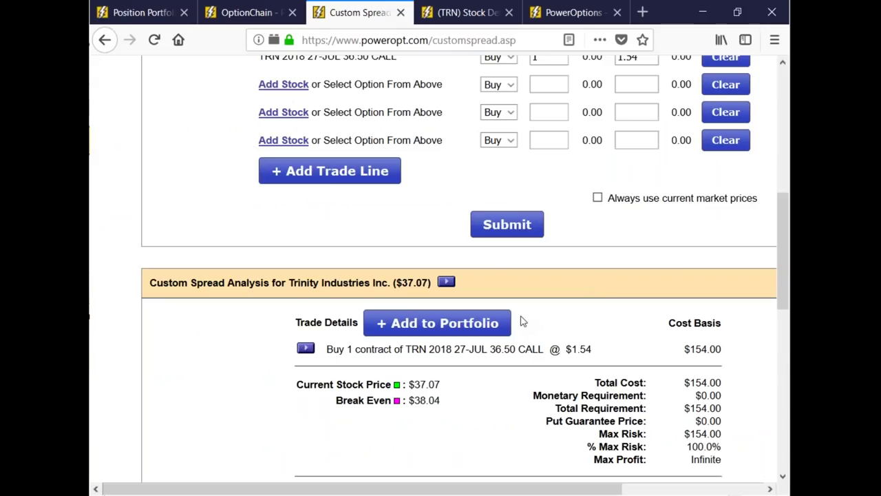
# Open the call research page for the TRN 27-JUL 36.50 call from the custom spread analysis.
pyautogui.scroll(-2, 520, 321)
pyautogui.scroll(-2, 520, 321)
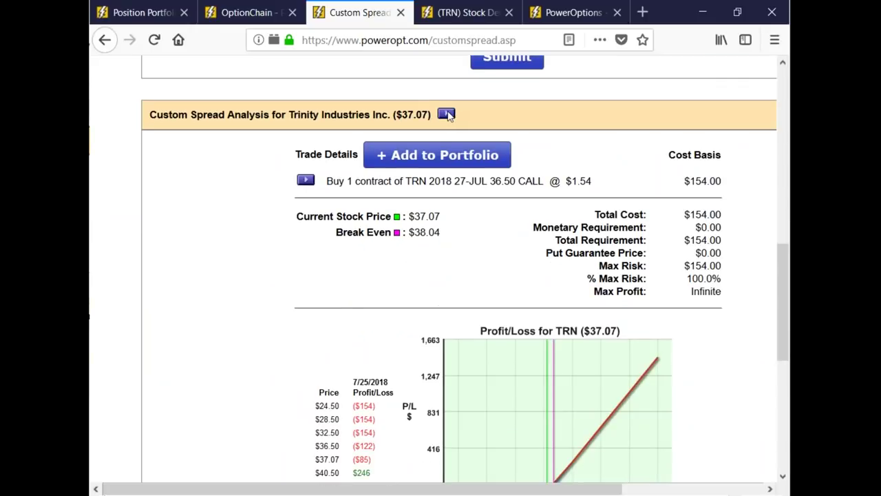
pyautogui.click(446, 114)
pyautogui.click(306, 180)
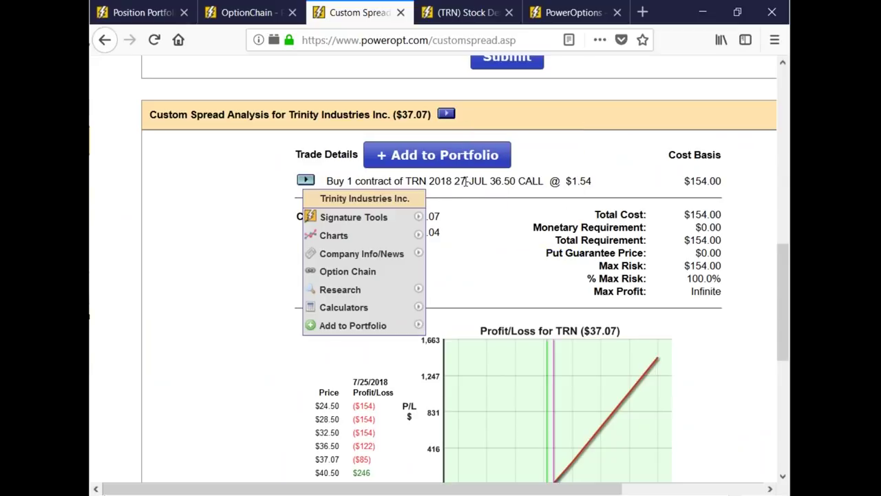
pyautogui.moveTo(358, 291)
pyautogui.click(484, 308)
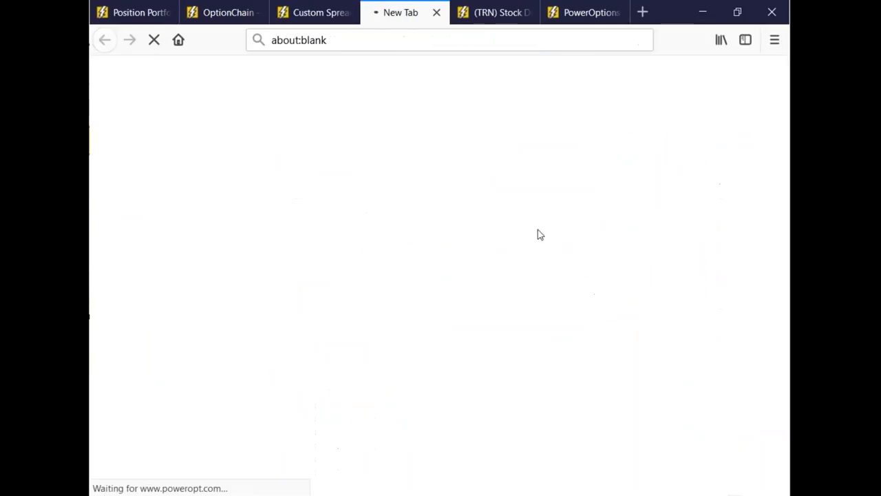
# Examine the TRN call's probability, implied volatility range and Black-Scholes ratio on its detail page.
pyautogui.scroll(-4, 490, 213)
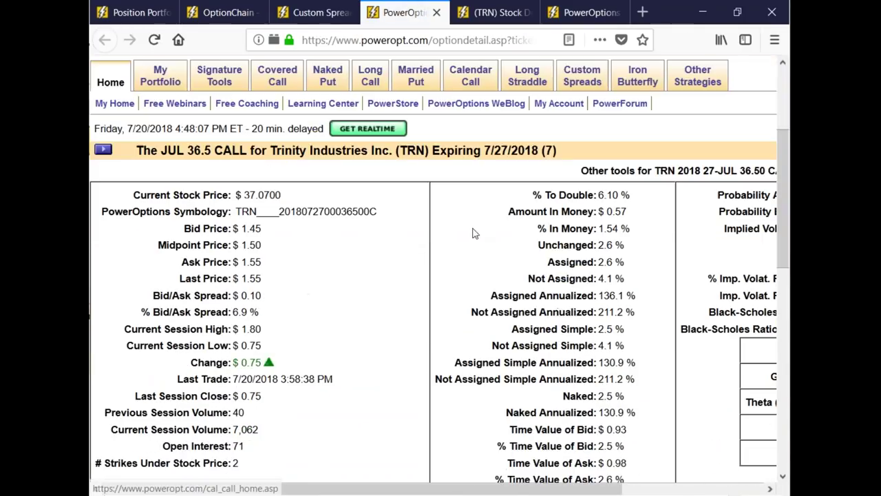
pyautogui.moveTo(488, 491); pyautogui.dragTo(630, 491)
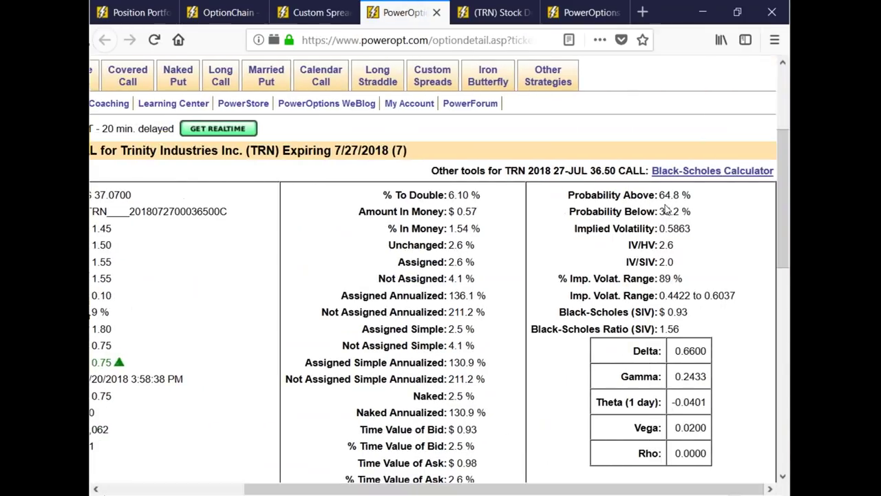
pyautogui.moveTo(671, 228); pyautogui.dragTo(682, 278)
pyautogui.click(671, 274)
pyautogui.scroll(-2, 673, 275)
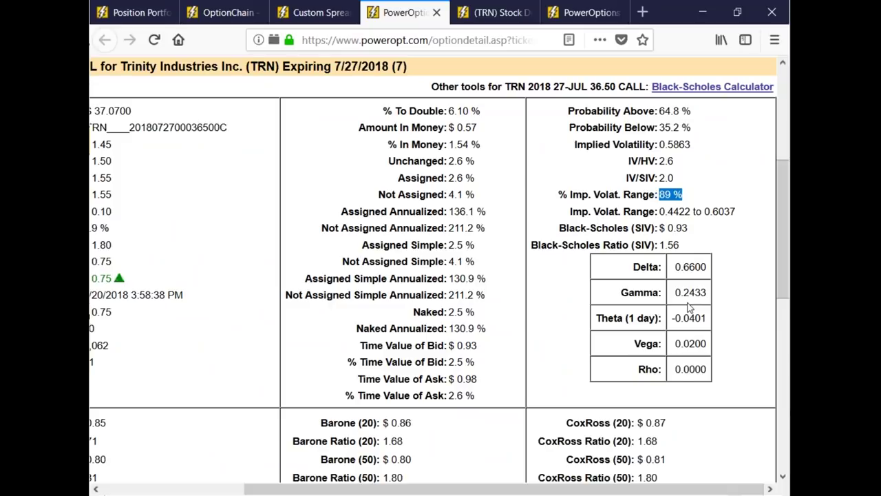
pyautogui.moveTo(616, 241); pyautogui.dragTo(582, 285)
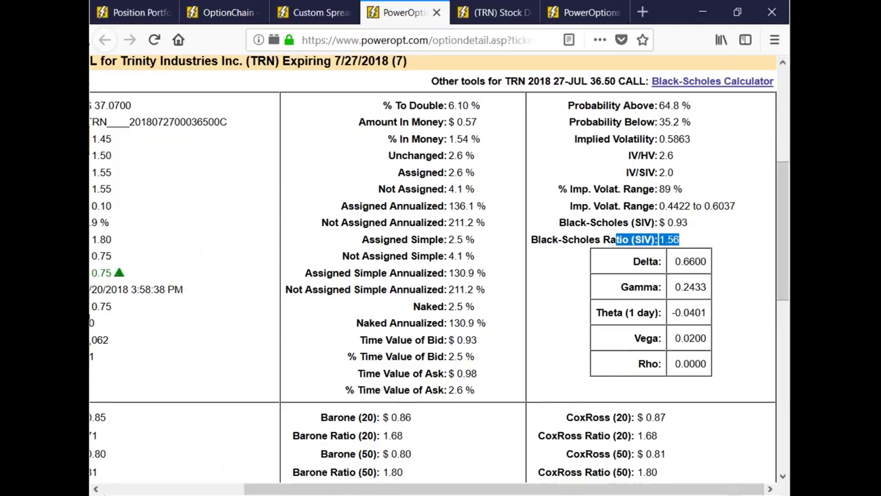
# Extend the Option Bid and Implied Volatility History chart's range back to 7-18-18.
pyautogui.scroll(-6, 490, 296)
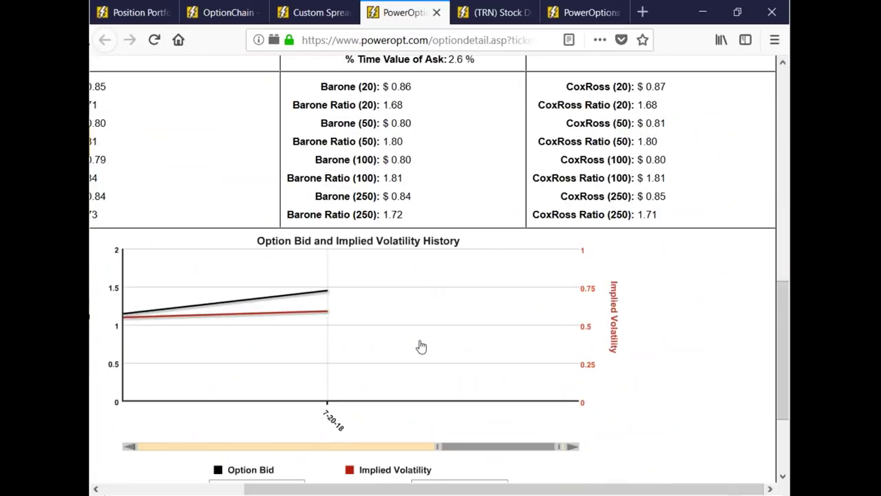
pyautogui.moveTo(441, 447); pyautogui.dragTo(118, 452)
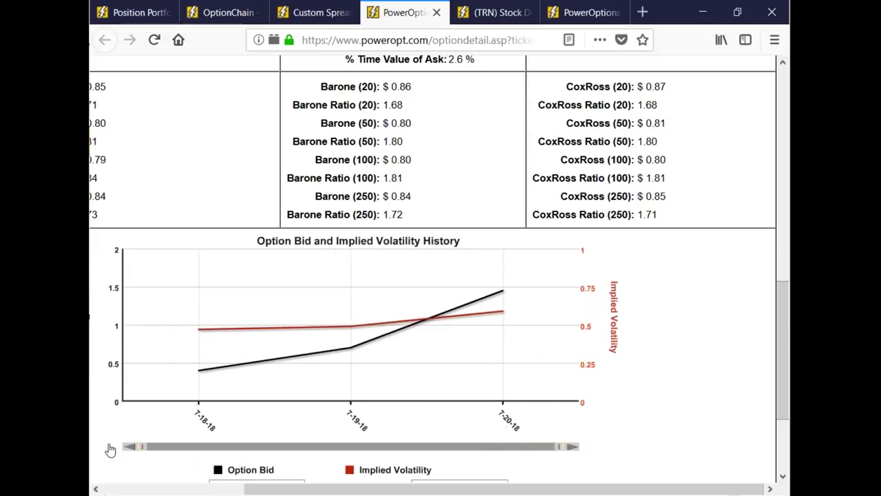
# Check the points on the TRN call's history chart and redraw it with Delta in place of Implied Volatility.
pyautogui.moveTo(782, 326); pyautogui.dragTo(781, 356)
pyautogui.moveTo(351, 274)
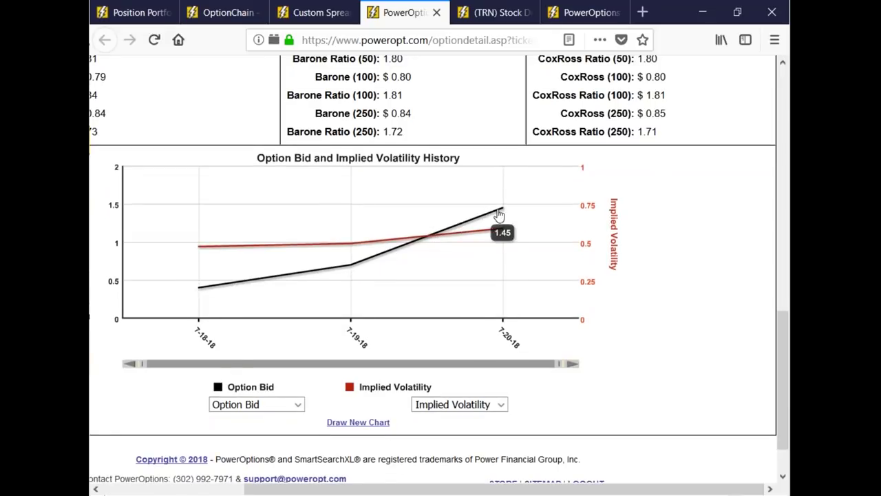
pyautogui.moveTo(353, 248)
pyautogui.click(479, 405)
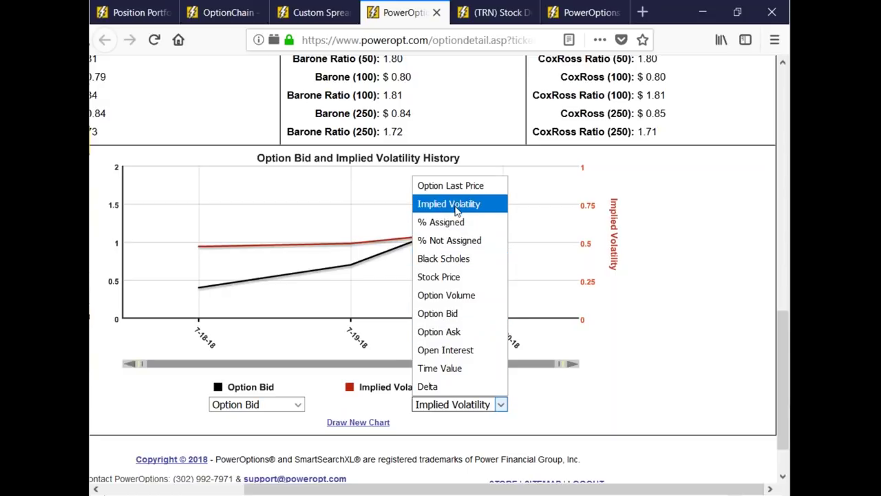
pyautogui.click(610, 347)
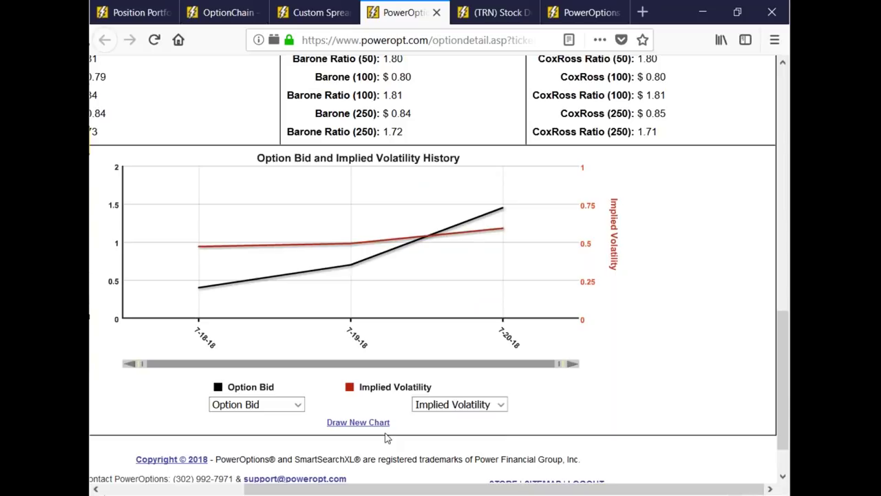
pyautogui.click(466, 411)
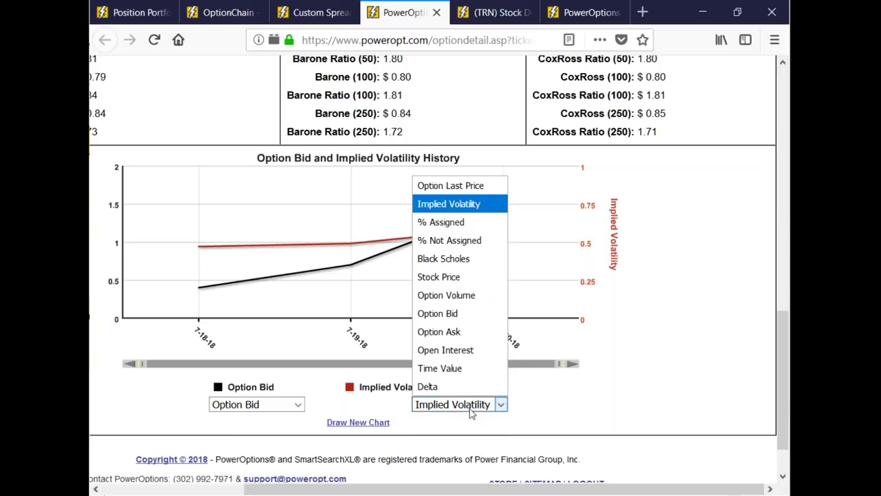
pyautogui.click(456, 386)
pyautogui.click(375, 423)
pyautogui.scroll(-6, 496, 418)
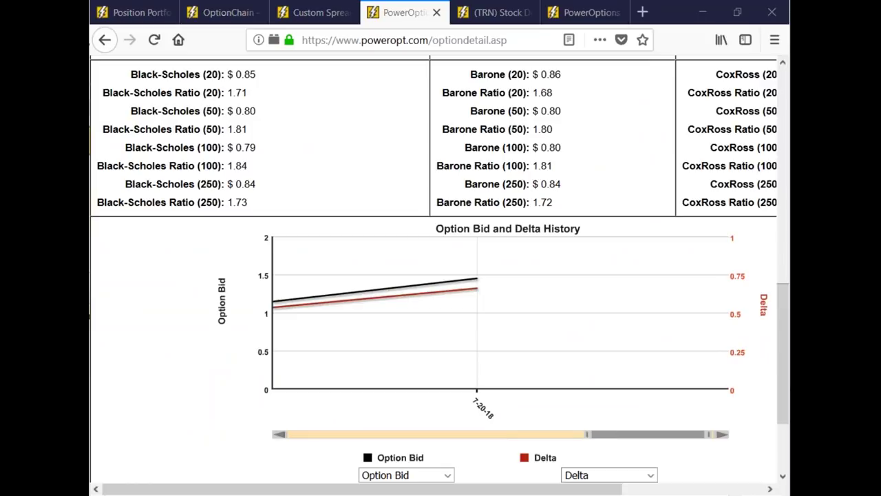
# Open the put research page for the long 19-OCT 55.00 put in the position portfolio's GOOS custom spread.
pyautogui.click(128, 13)
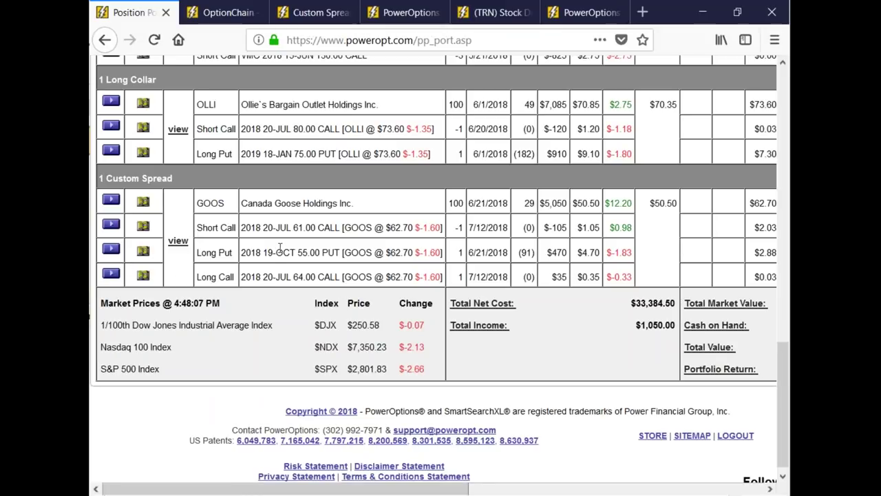
pyautogui.moveTo(277, 252); pyautogui.dragTo(345, 252)
pyautogui.click(111, 253)
pyautogui.click(112, 252)
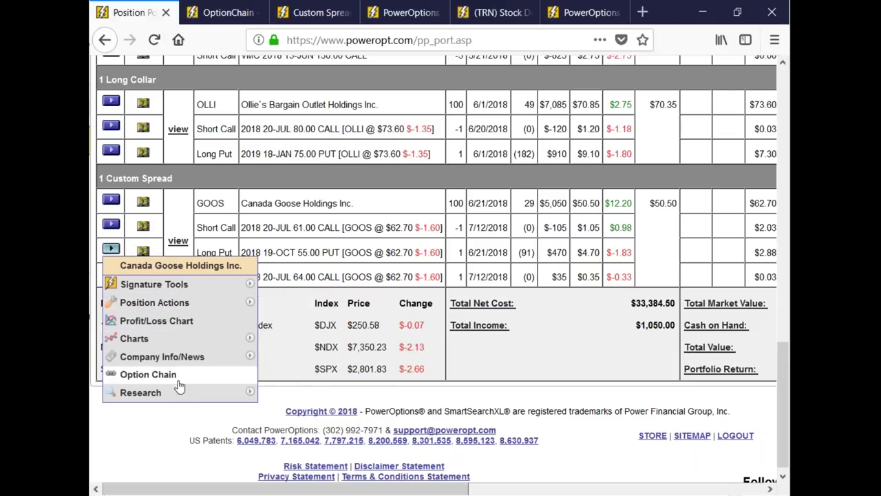
pyautogui.moveTo(241, 396)
pyautogui.click(314, 417)
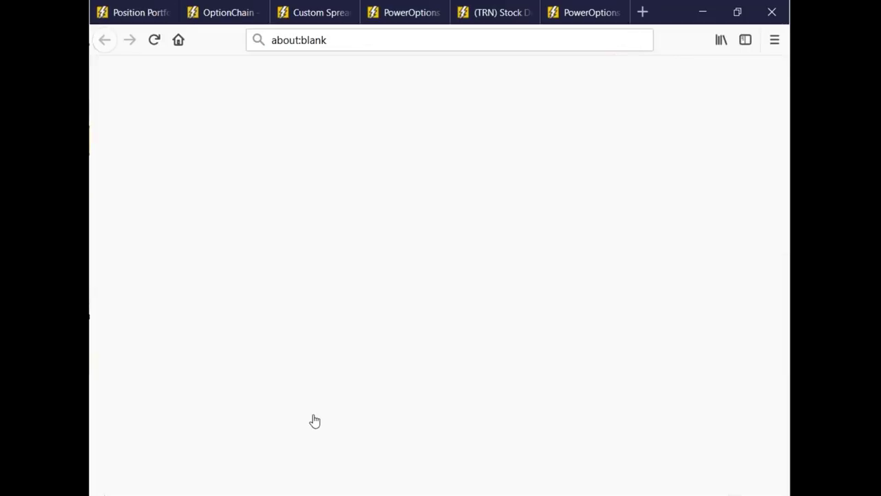
# Extend the GOOS put's Option Bid and Delta History chart back to the start of its available history.
pyautogui.scroll(-3, 675, 255)
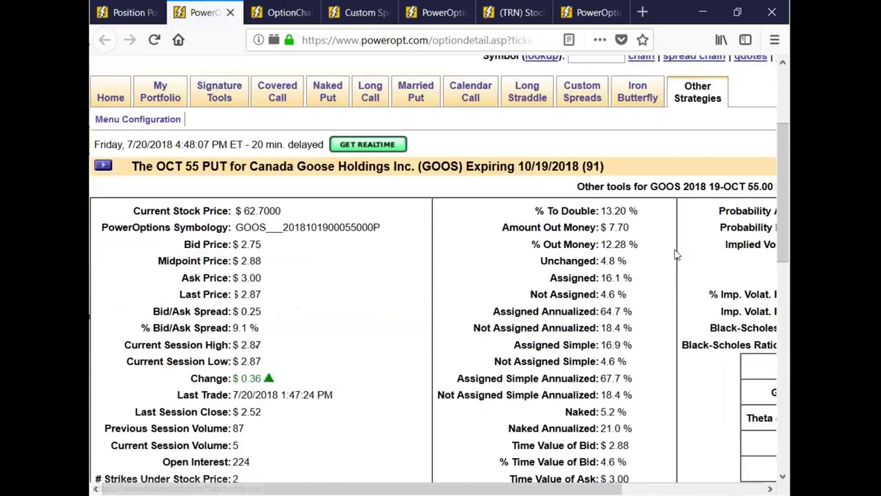
pyautogui.scroll(-3, 676, 254)
pyautogui.scroll(-6, 672, 258)
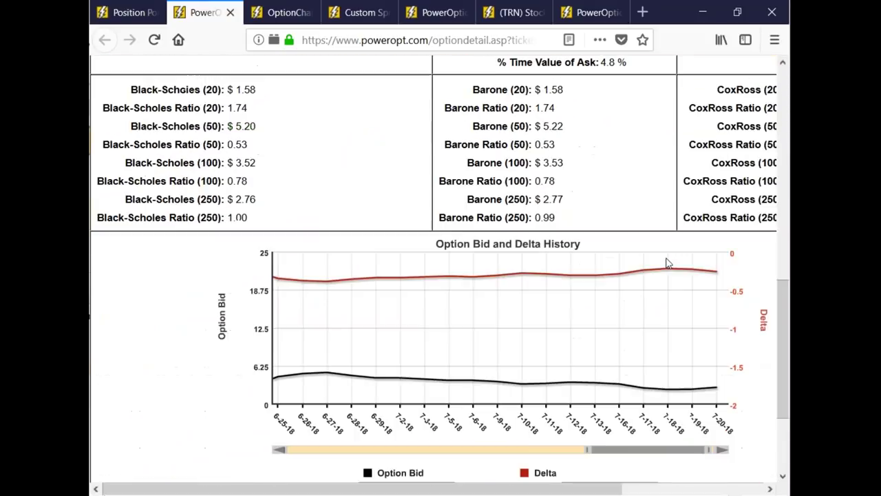
pyautogui.moveTo(587, 449); pyautogui.dragTo(192, 440)
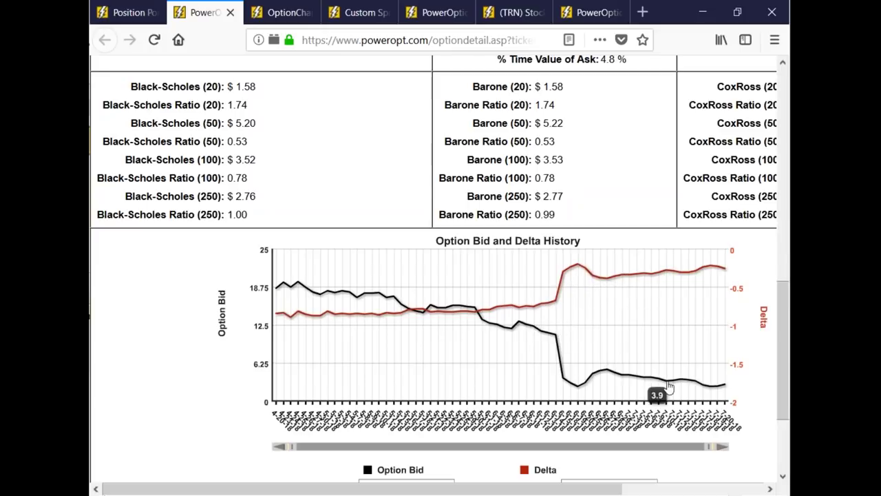
pyautogui.moveTo(783, 344); pyautogui.dragTo(781, 370)
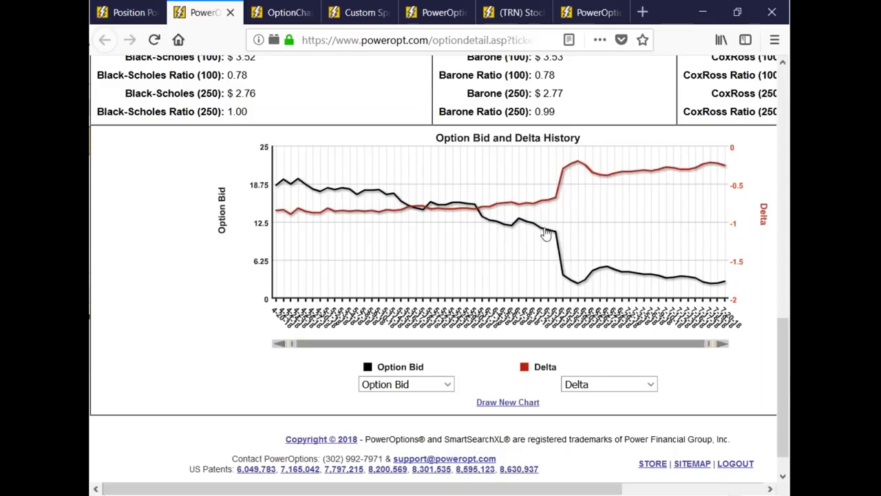
# Redraw the GOOS put's history chart with Implied Volatility instead of Delta, covering the full date range.
pyautogui.click(607, 386)
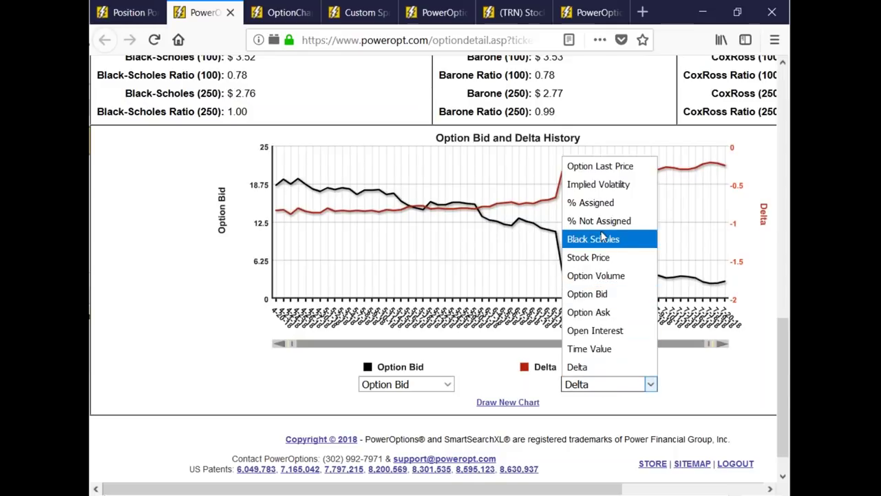
pyautogui.click(599, 184)
pyautogui.click(490, 405)
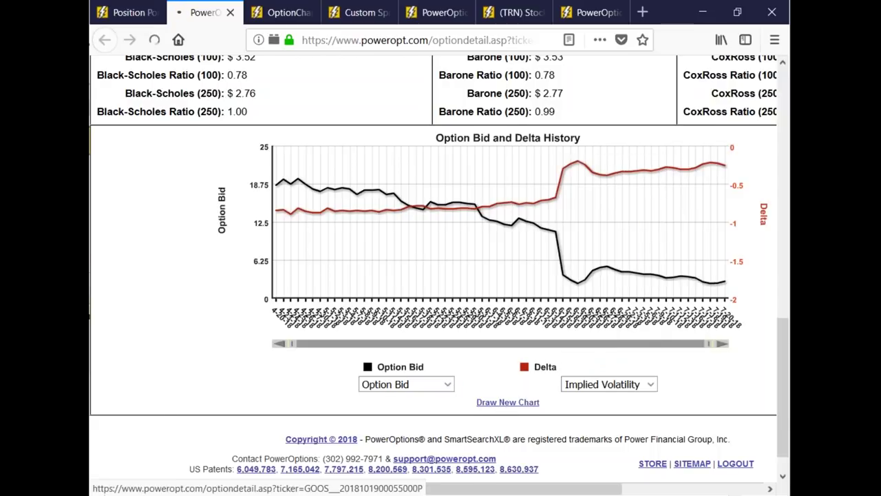
pyautogui.scroll(-10, 320, 291)
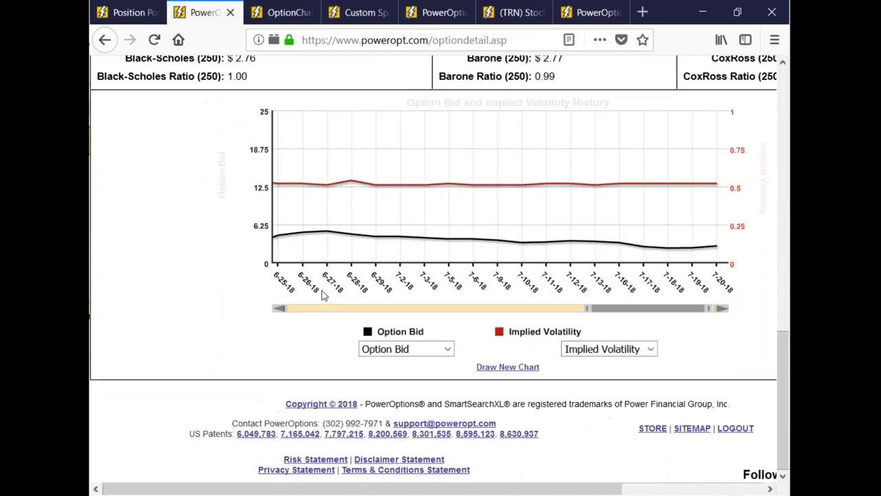
pyautogui.moveTo(588, 313); pyautogui.dragTo(449, 312)
pyautogui.moveTo(311, 315); pyautogui.dragTo(252, 315)
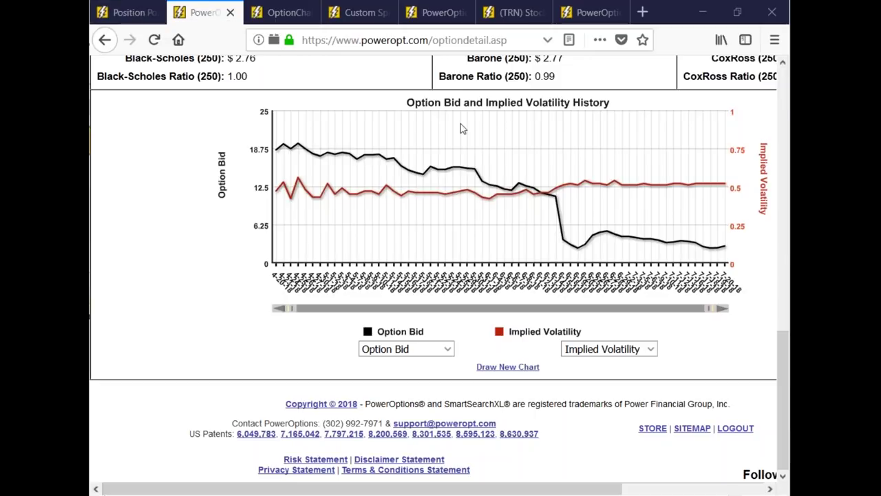
# Switch to the open option chain page and load the chain for $VIX.
pyautogui.scroll(1, 172, 223)
pyautogui.scroll(2, 172, 222)
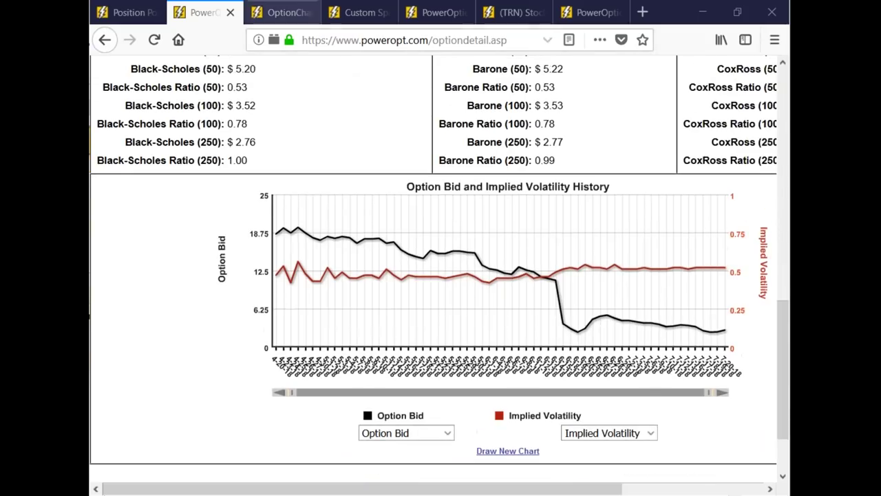
pyautogui.click(282, 13)
pyautogui.click(577, 195)
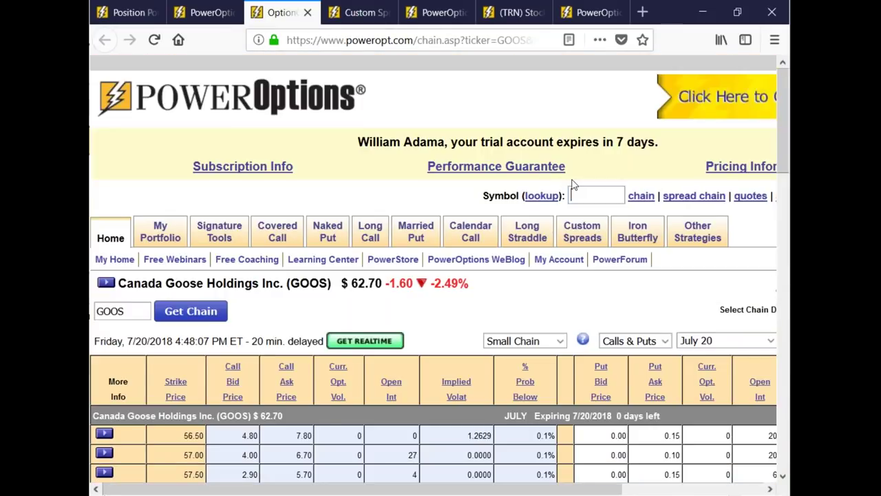
pyautogui.write('$VIX')
pyautogui.click(641, 197)
pyautogui.scroll(-1, 658, 251)
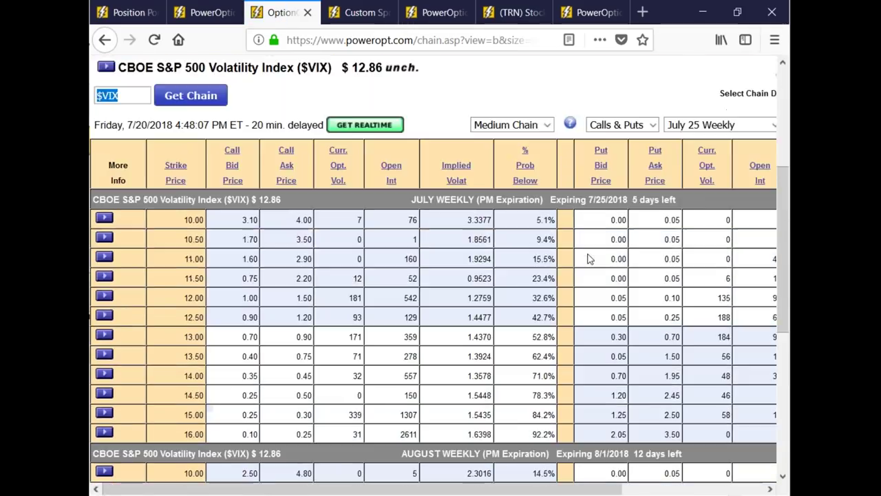
# Show the $VIX chain for the August 22 Weekly expiration as a Large Chain.
pyautogui.click(720, 185)
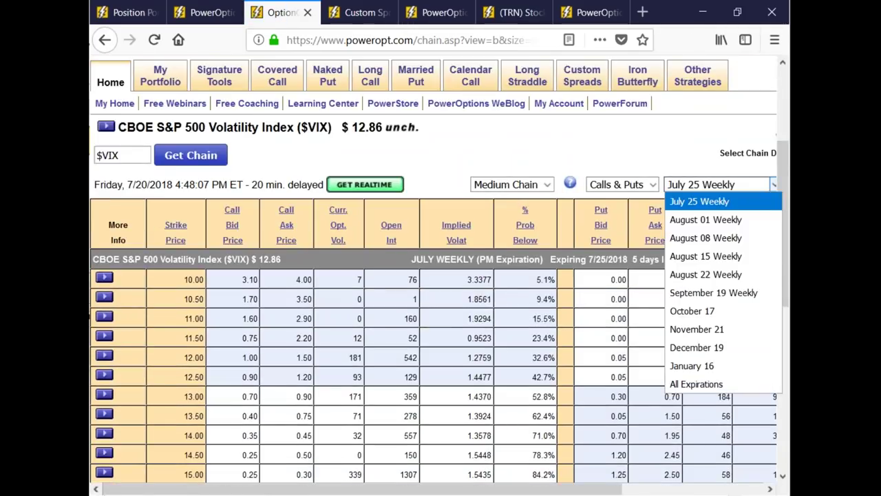
pyautogui.click(715, 274)
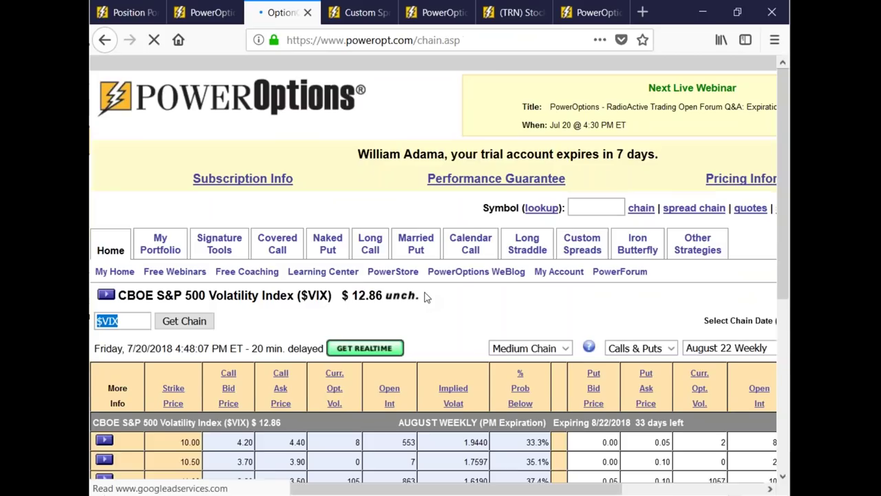
pyautogui.scroll(-4, 425, 294)
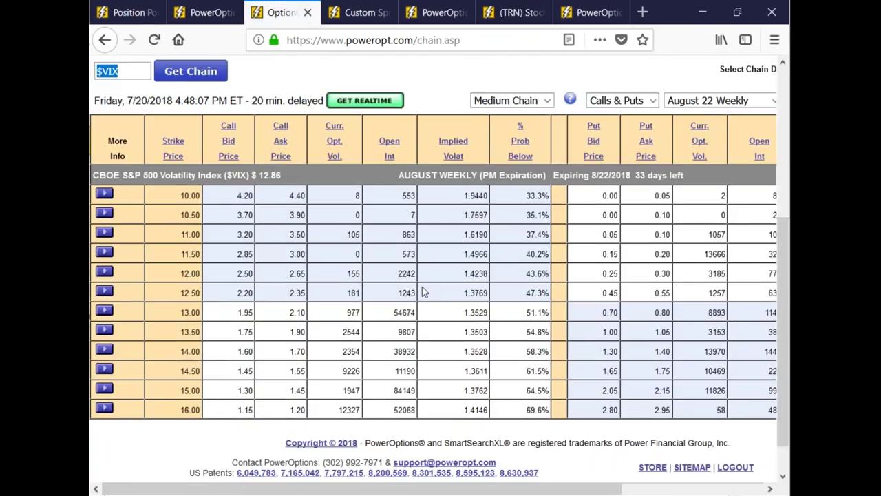
pyautogui.scroll(-1, 425, 292)
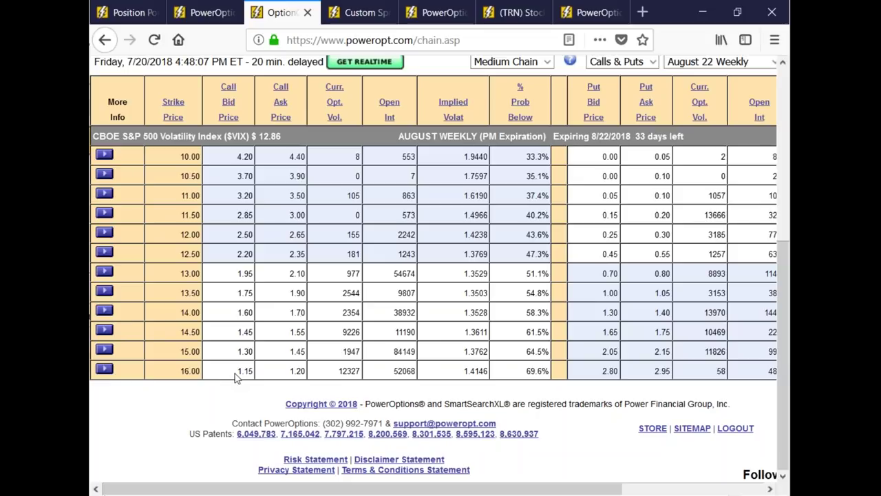
pyautogui.scroll(1, 592, 166)
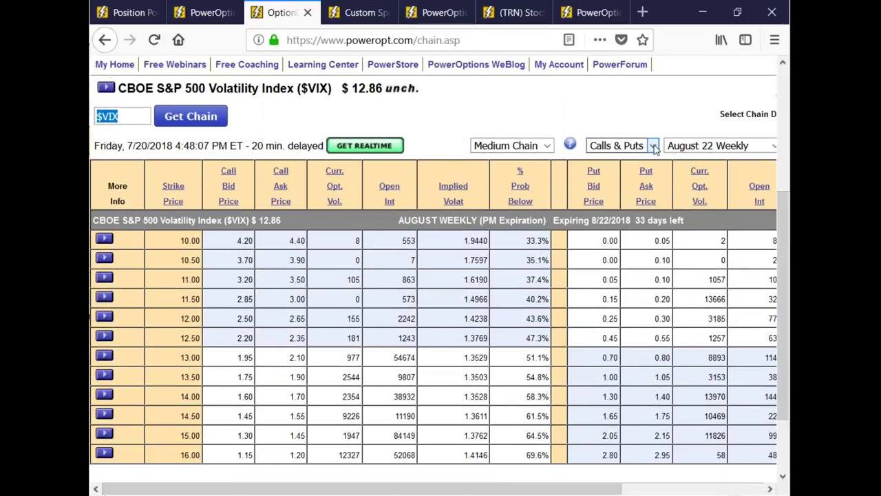
pyautogui.click(501, 146)
pyautogui.click(503, 197)
pyautogui.scroll(-5, 260, 348)
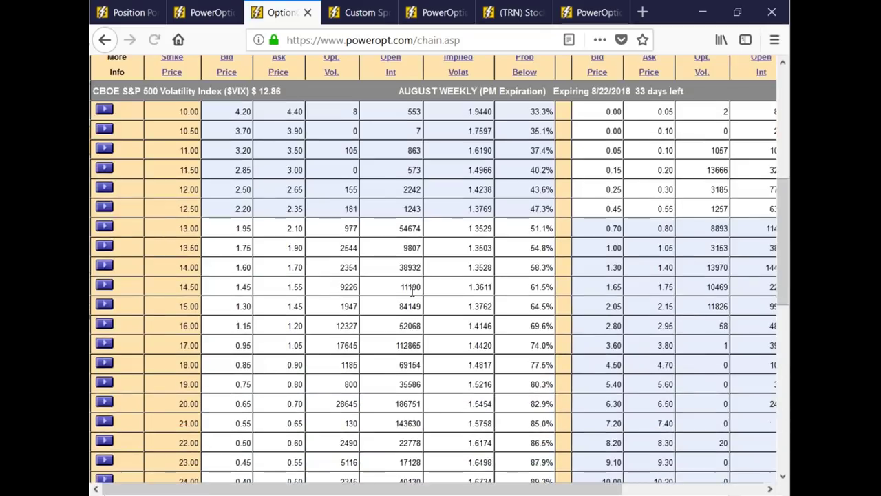
# Highlight the bid and ask prices of the $VIX 17.00 call and the index's current price.
pyautogui.moveTo(237, 344); pyautogui.dragTo(303, 348)
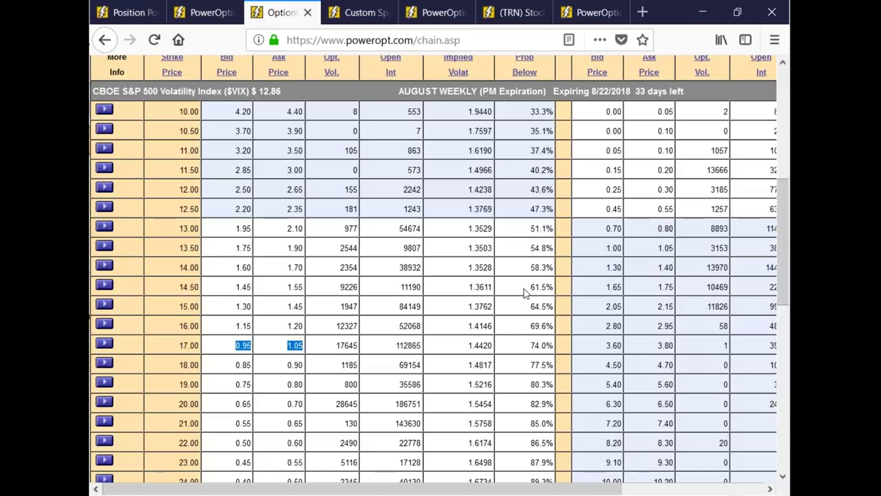
pyautogui.scroll(4, 448, 287)
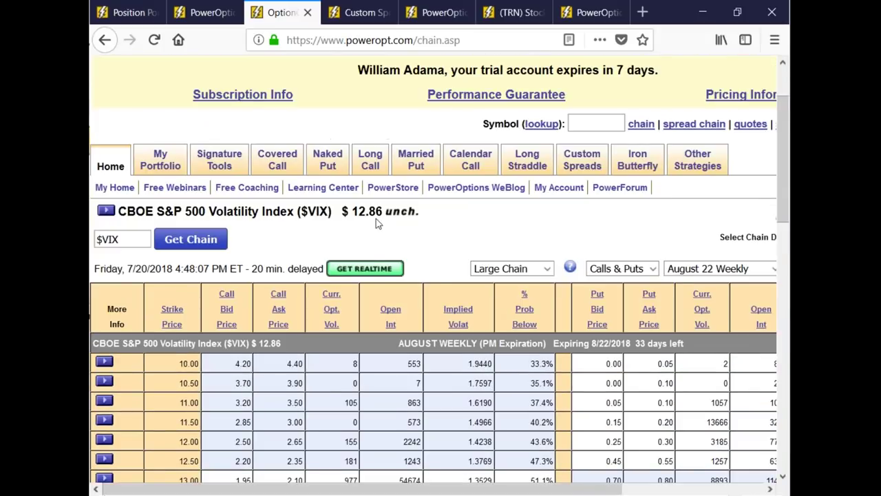
pyautogui.moveTo(350, 208); pyautogui.dragTo(418, 216)
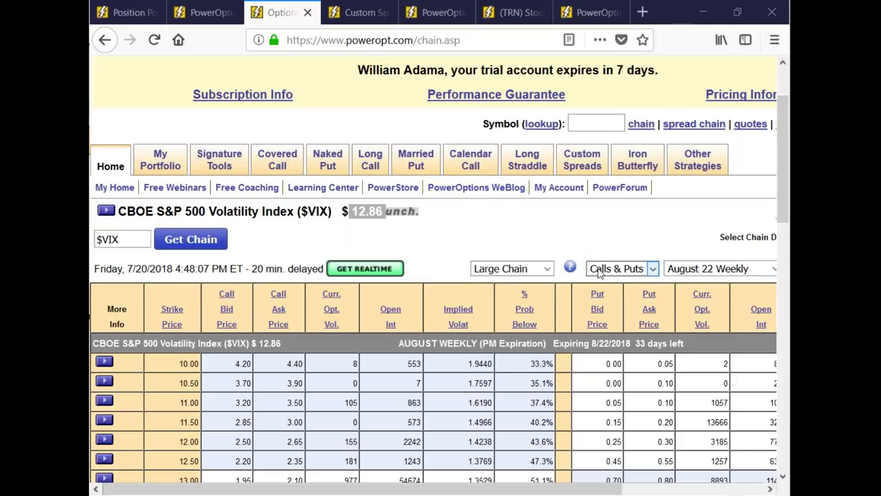
# Replace the chain symbol with GE and load the General Electric option chain.
pyautogui.moveTo(120, 239); pyautogui.dragTo(96, 237)
pyautogui.click(92, 233)
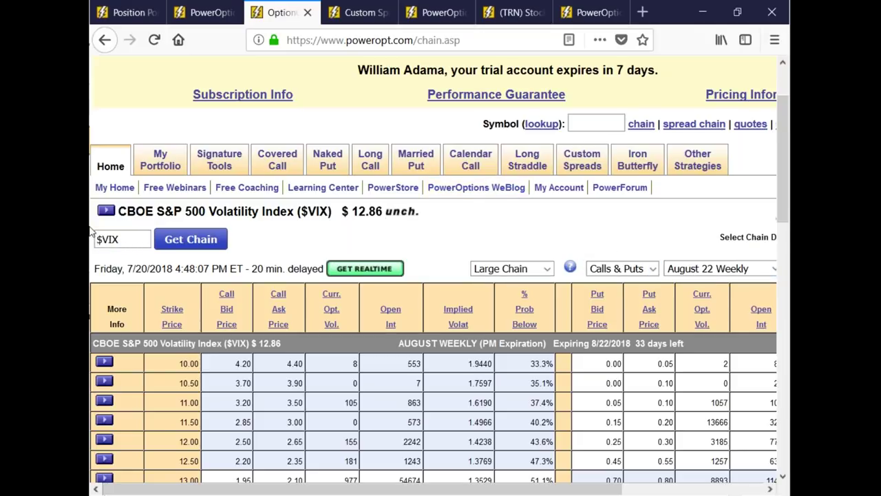
pyautogui.write('GER')
pyautogui.press('BackSpace')
pyautogui.press('Delete')
pyautogui.press('Delete')
pyautogui.press('Delete')
pyautogui.press('Delete')
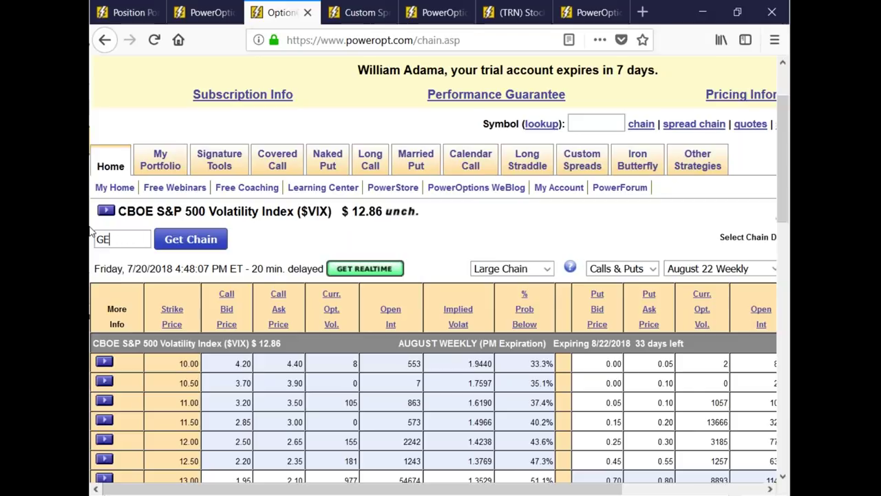
pyautogui.click(173, 239)
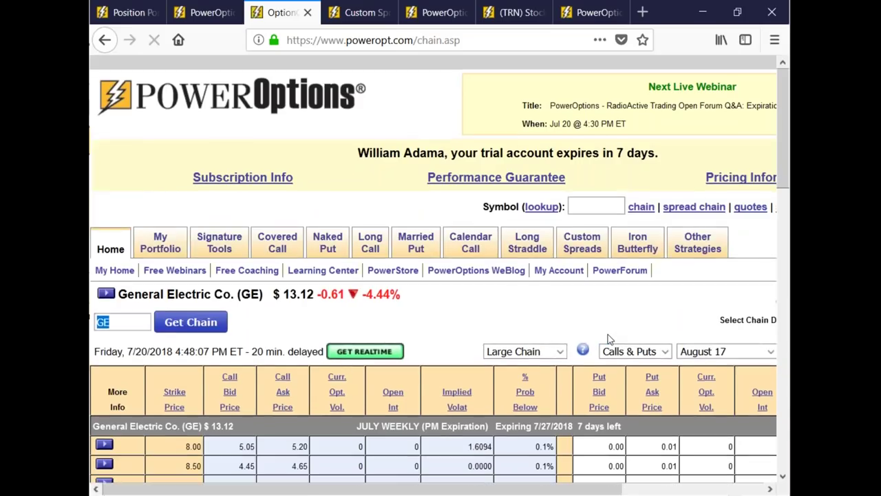
# Examine GE's July 27 weekly call and put prices and implied volatility, focusing on the 13.50 call and 13.00 put.
pyautogui.scroll(-5, 608, 339)
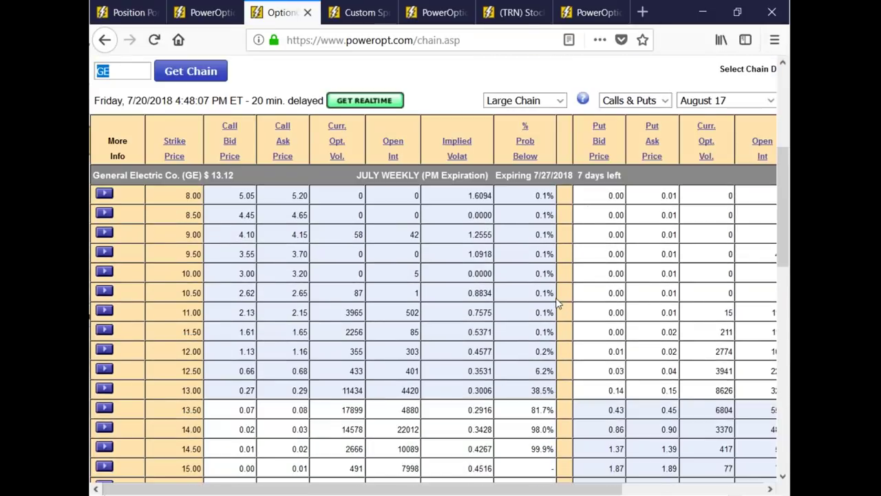
pyautogui.scroll(-2, 559, 305)
pyautogui.moveTo(504, 491); pyautogui.dragTo(640, 491)
pyautogui.scroll(2, 647, 223)
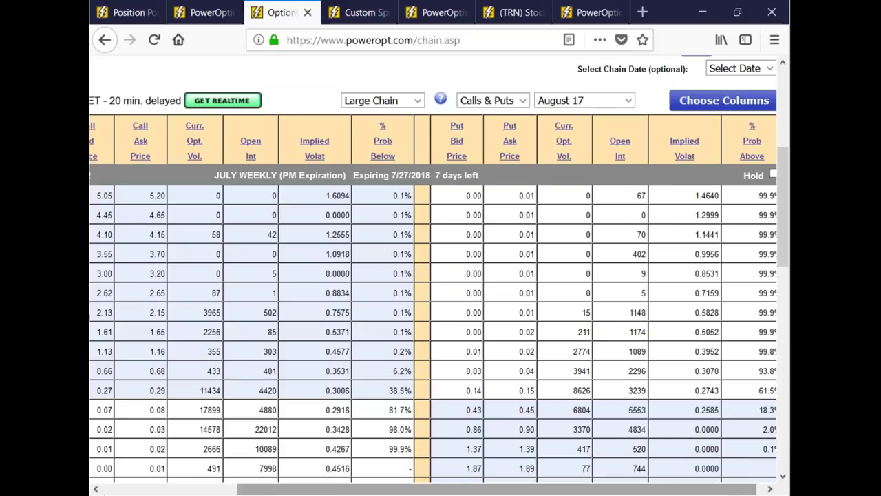
pyautogui.moveTo(557, 489); pyautogui.dragTo(427, 489)
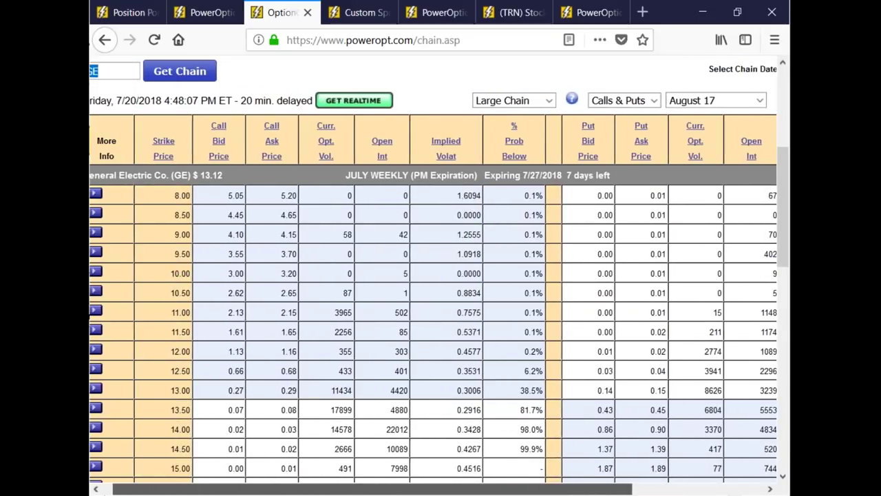
pyautogui.moveTo(161, 415); pyautogui.dragTo(237, 426)
pyautogui.moveTo(598, 391); pyautogui.dragTo(622, 392)
pyautogui.moveTo(556, 493); pyautogui.dragTo(583, 493)
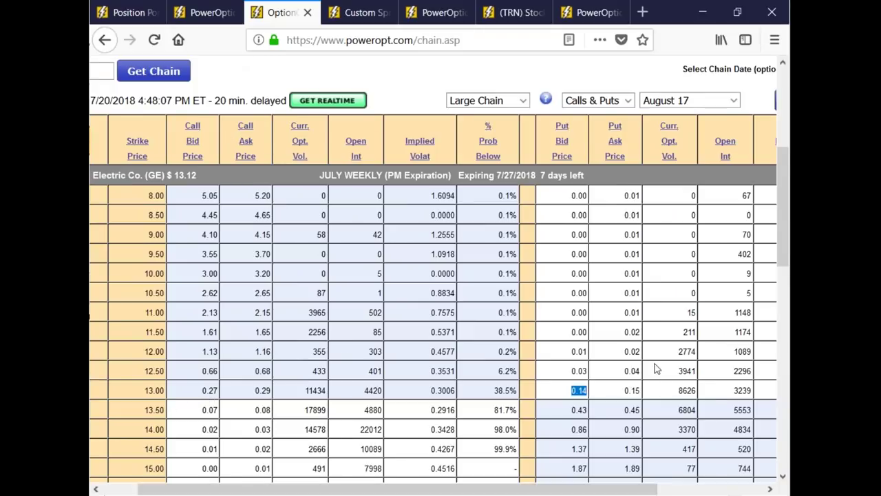
# Highlight the bid prices of GE's July 27 weekly 13.00 put and 13.50 call for comparison.
pyautogui.click(581, 391)
pyautogui.doubleClick(580, 391)
pyautogui.doubleClick(208, 410)
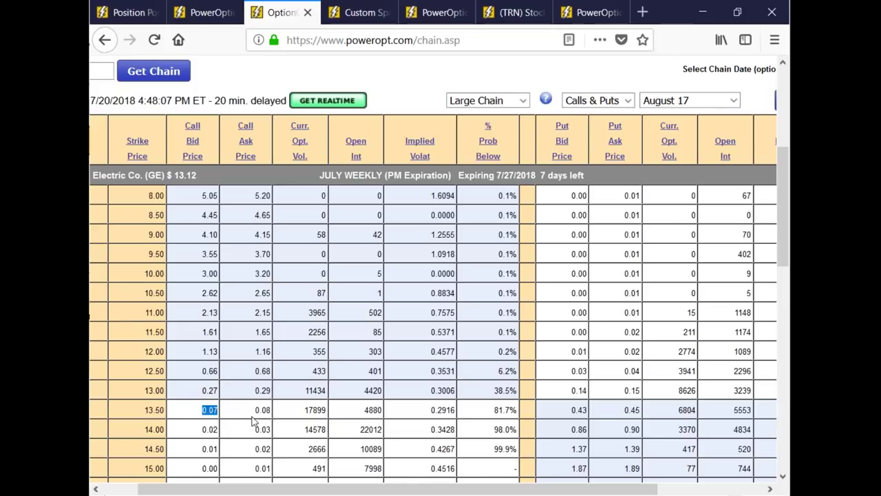
pyautogui.click(567, 371)
pyautogui.moveTo(577, 389); pyautogui.dragTo(605, 397)
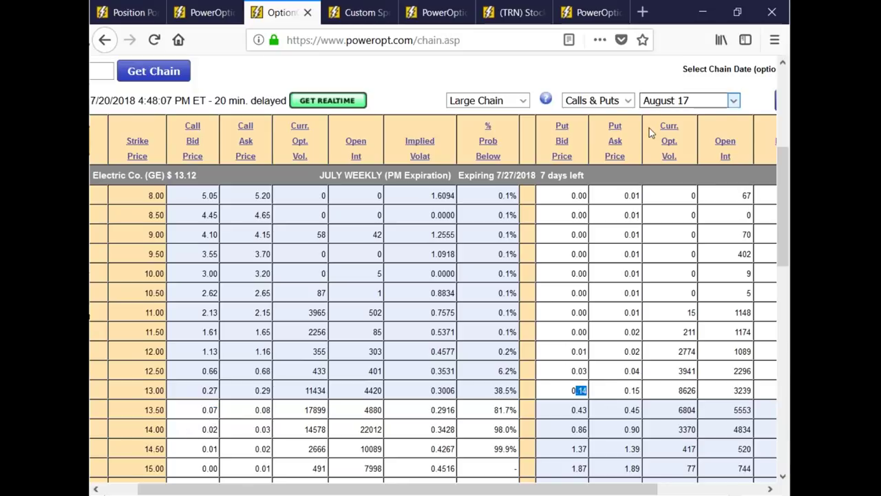
# Load the GE option chain for the August 17 expiration.
pyautogui.click(689, 104)
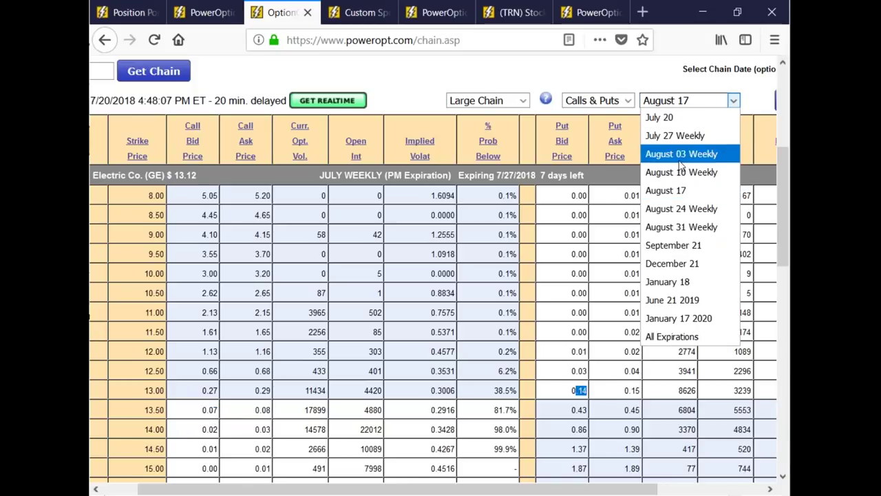
pyautogui.click(674, 190)
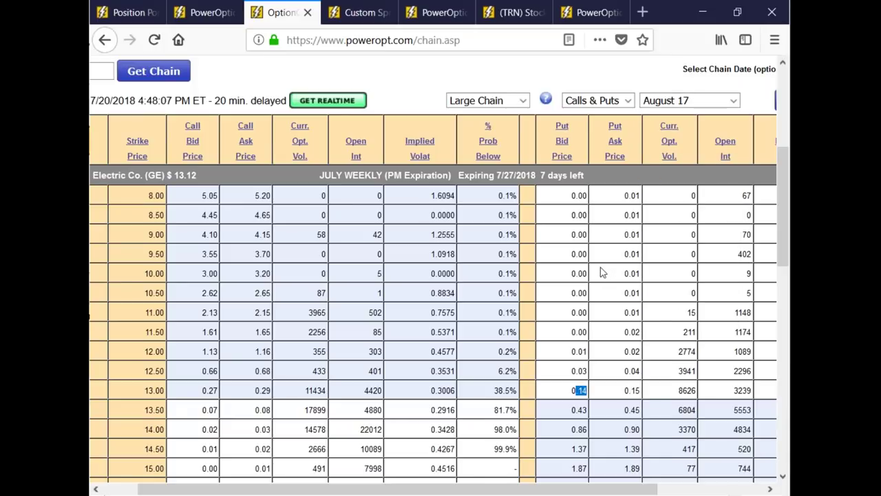
pyautogui.click(153, 71)
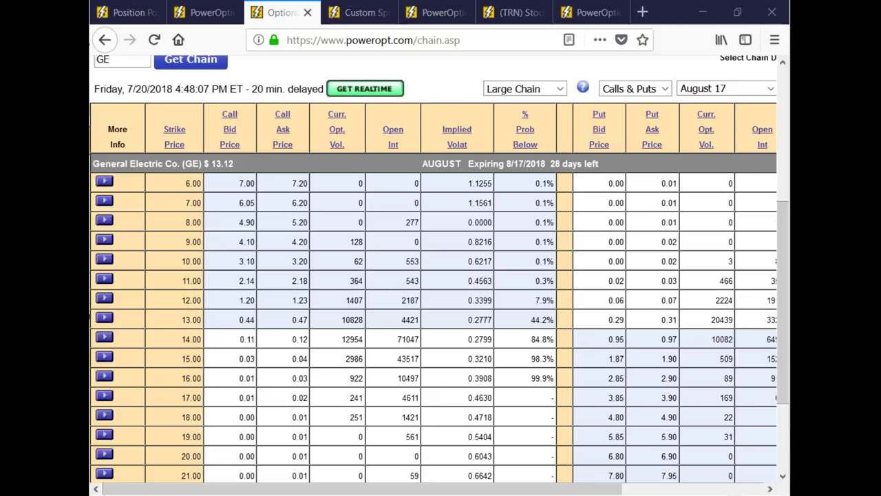
# Annotate the August chain: underline the 13.00 call prices, circle the 13.00 put bid and 14.00 strike, and write 14 beside the put bid.
pyautogui.moveTo(186, 321)
pyautogui.mouseDown()
pyautogui.moveTo(282, 318)
pyautogui.moveTo(311, 329)
pyautogui.mouseUp()
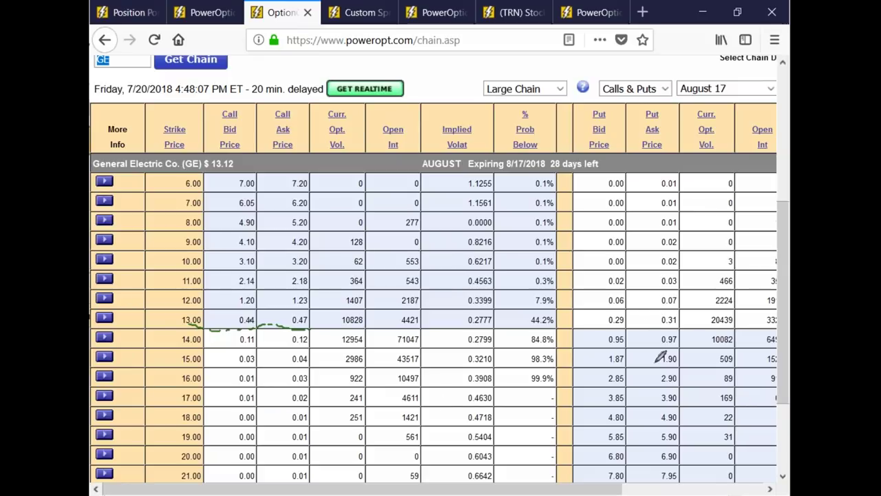
pyautogui.moveTo(624, 304)
pyautogui.mouseDown()
pyautogui.moveTo(600, 305)
pyautogui.moveTo(614, 323)
pyautogui.moveTo(623, 304)
pyautogui.mouseUp()
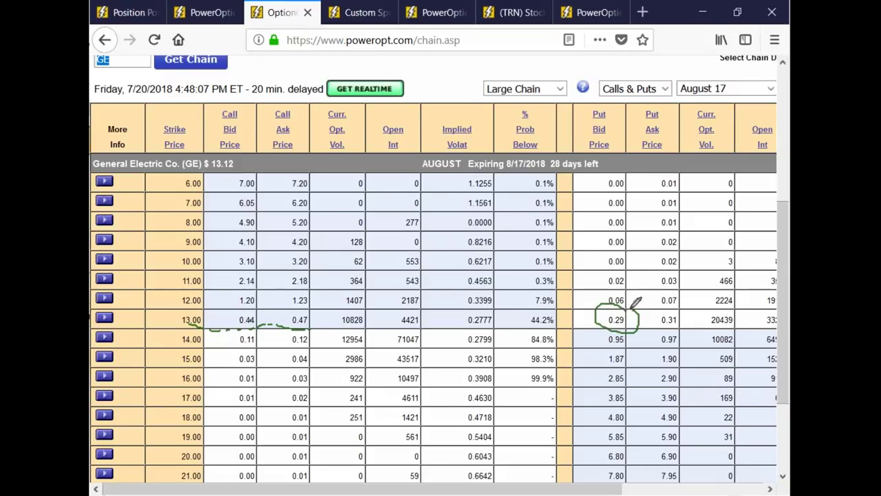
pyautogui.moveTo(198, 323)
pyautogui.mouseDown()
pyautogui.moveTo(207, 332)
pyautogui.moveTo(193, 322)
pyautogui.mouseUp()
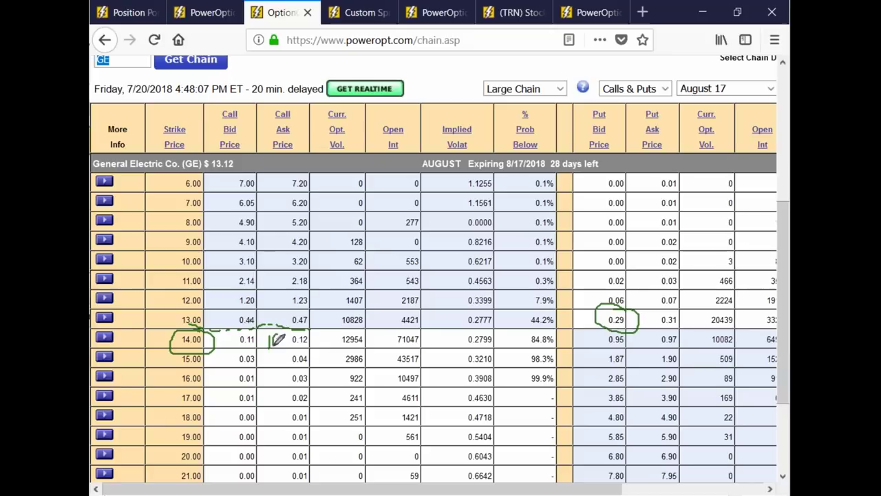
pyautogui.moveTo(647, 315); pyautogui.dragTo(653, 330)
pyautogui.moveTo(278, 333); pyautogui.dragTo(282, 344)
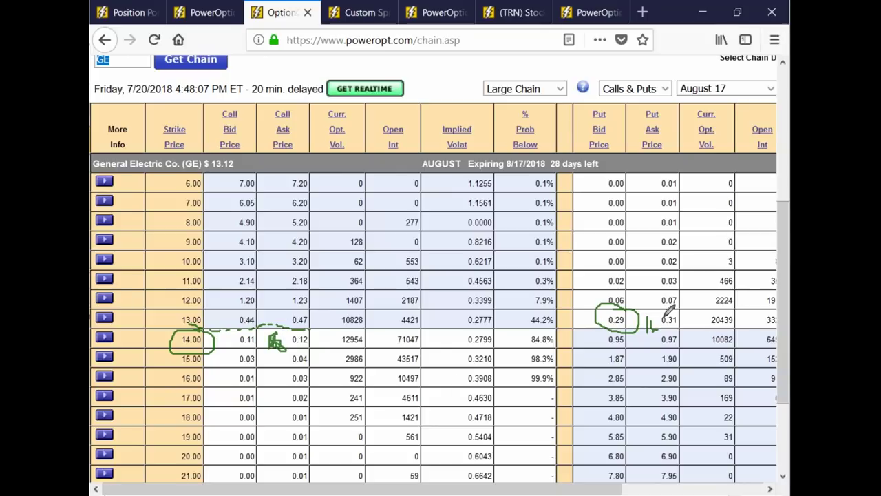
pyautogui.moveTo(654, 314); pyautogui.dragTo(654, 332)
pyautogui.moveTo(262, 347)
pyautogui.mouseDown()
pyautogui.moveTo(278, 334)
pyautogui.moveTo(280, 352)
pyautogui.mouseUp()
# Circle the 14.00 call's implied volatility with a line toward the puts, and clear all annotations.
pyautogui.moveTo(504, 327)
pyautogui.mouseDown()
pyautogui.moveTo(454, 336)
pyautogui.moveTo(693, 357)
pyautogui.mouseUp()
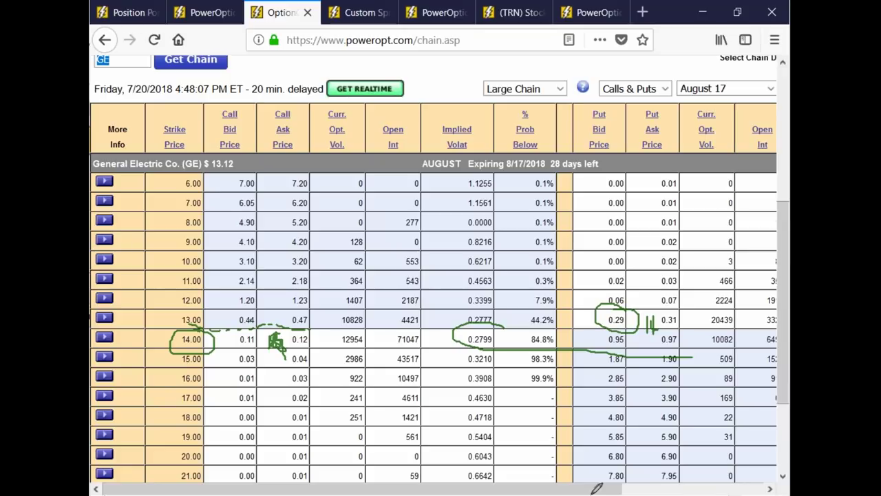
pyautogui.moveTo(526, 489)
pyautogui.mouseDown()
pyautogui.moveTo(635, 489)
pyautogui.moveTo(485, 492)
pyautogui.mouseUp()
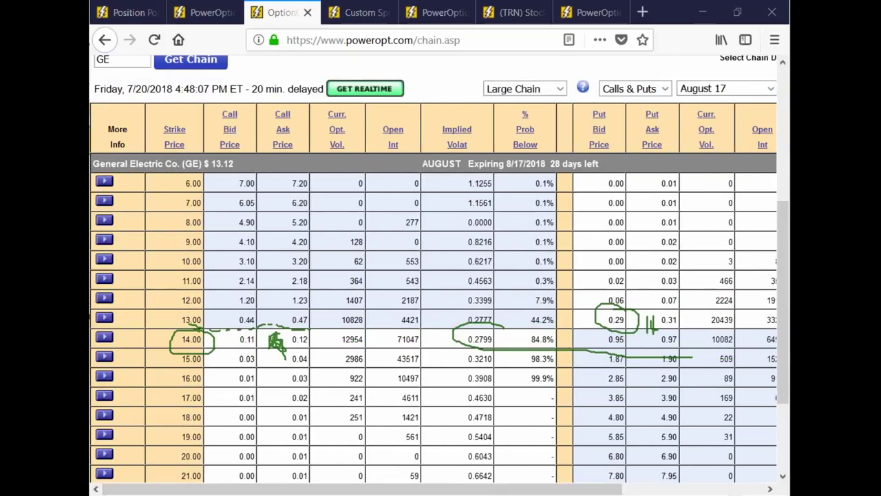
pyautogui.press('Escape')
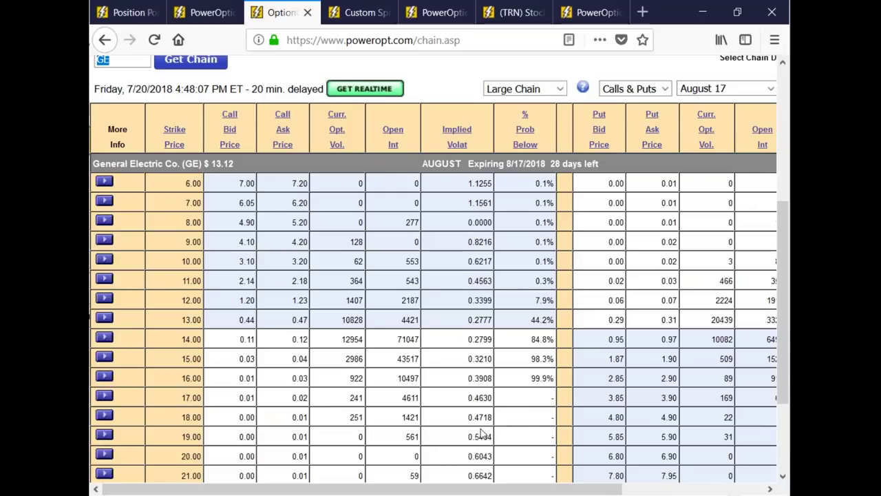
# Compare the August 15.00 call and 11.00 put prices, and examine the implied volatility across strikes on both sides of the chain.
pyautogui.doubleClick(190, 359)
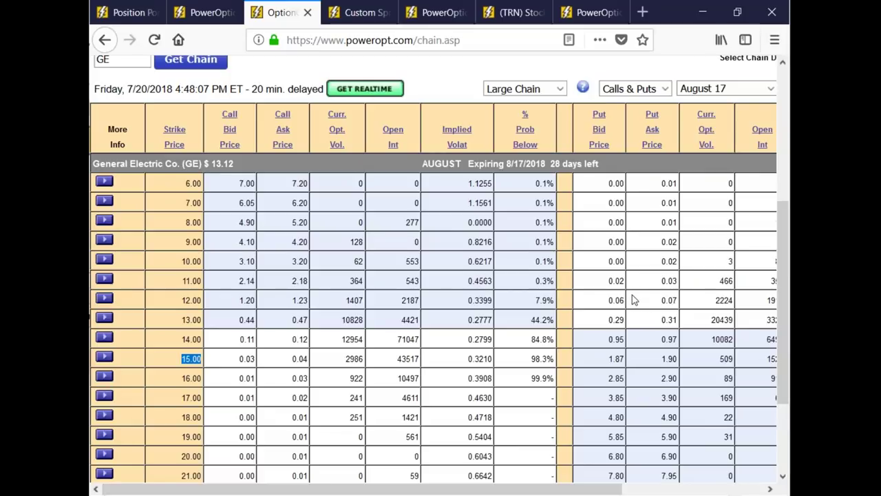
pyautogui.moveTo(608, 285); pyautogui.dragTo(678, 283)
pyautogui.moveTo(245, 363); pyautogui.dragTo(354, 373)
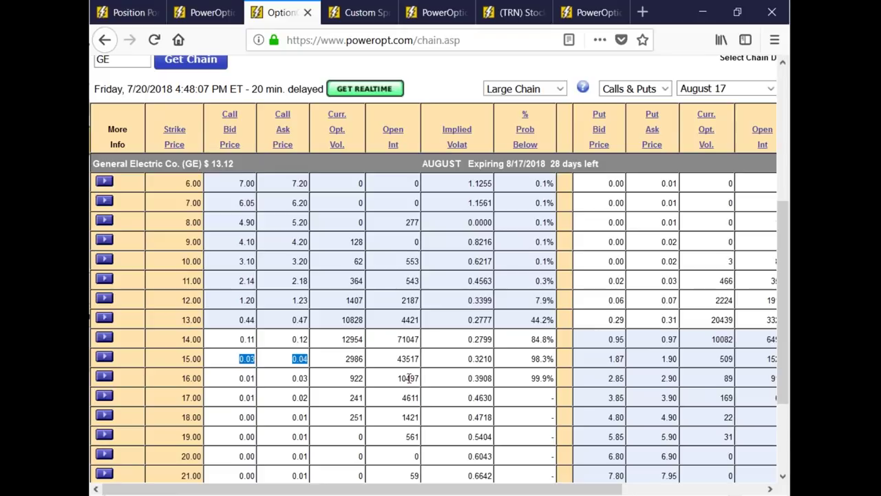
pyautogui.moveTo(475, 300); pyautogui.dragTo(484, 222)
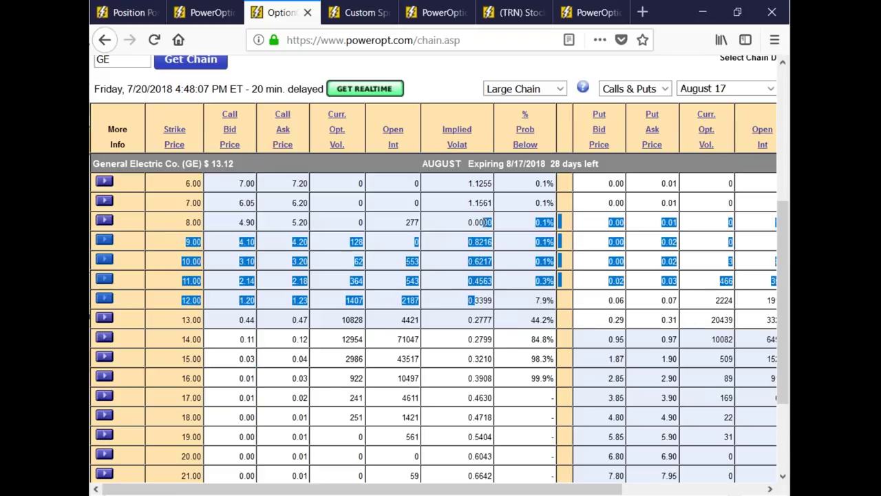
pyautogui.hscroll(3, 651, 365)
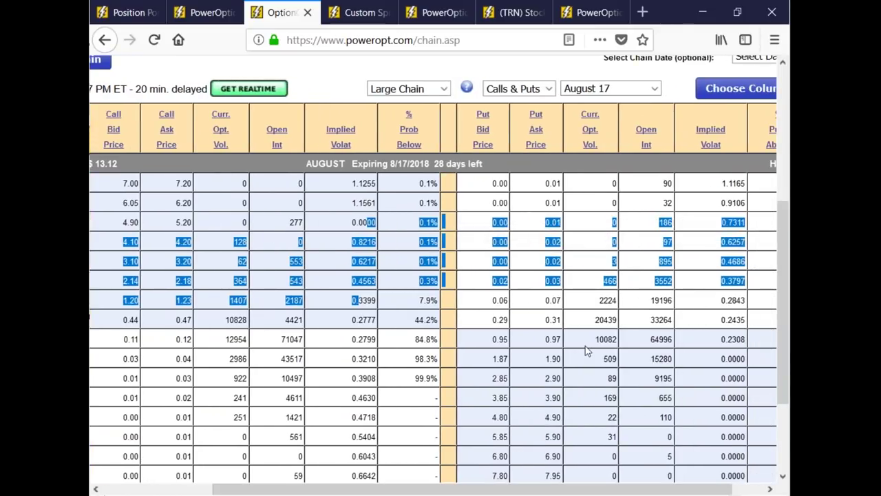
pyautogui.moveTo(522, 489); pyautogui.dragTo(428, 489)
pyautogui.scroll(-2, 460, 409)
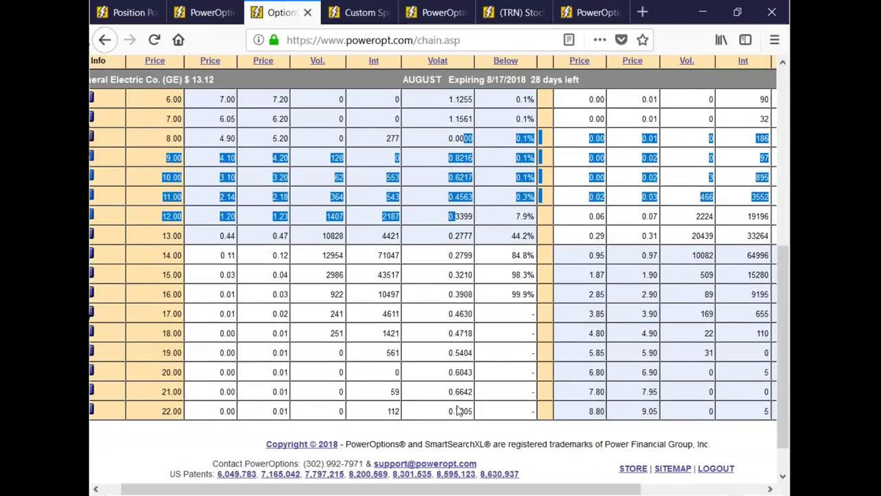
pyautogui.scroll(2, 460, 411)
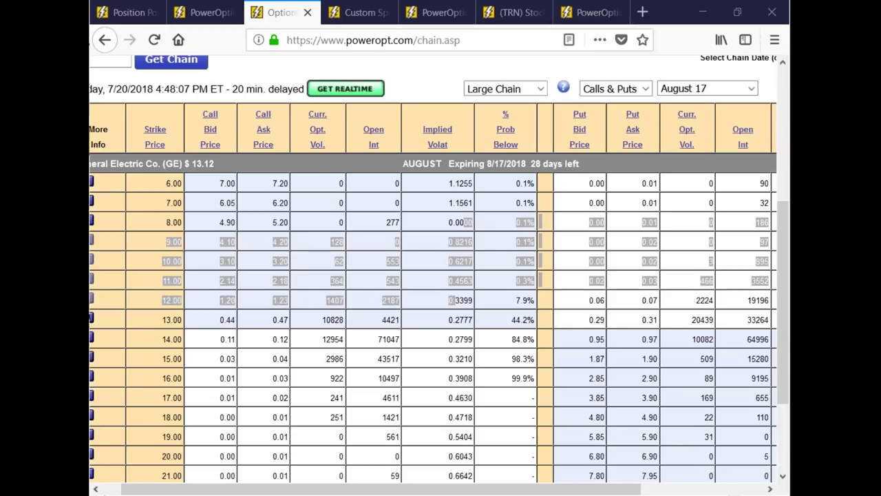
# Highlight the August 13.00 strike row and its put bid and ask prices, and clear the selection.
pyautogui.click(623, 332)
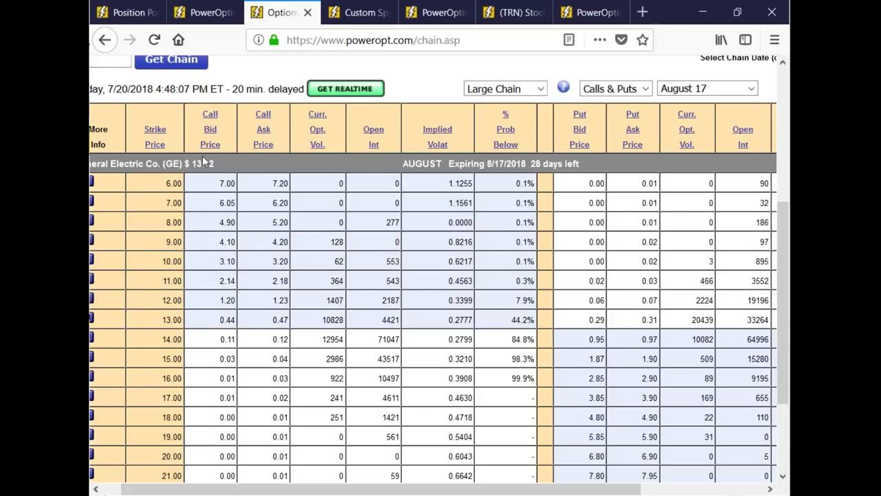
pyautogui.moveTo(163, 319); pyautogui.dragTo(663, 332)
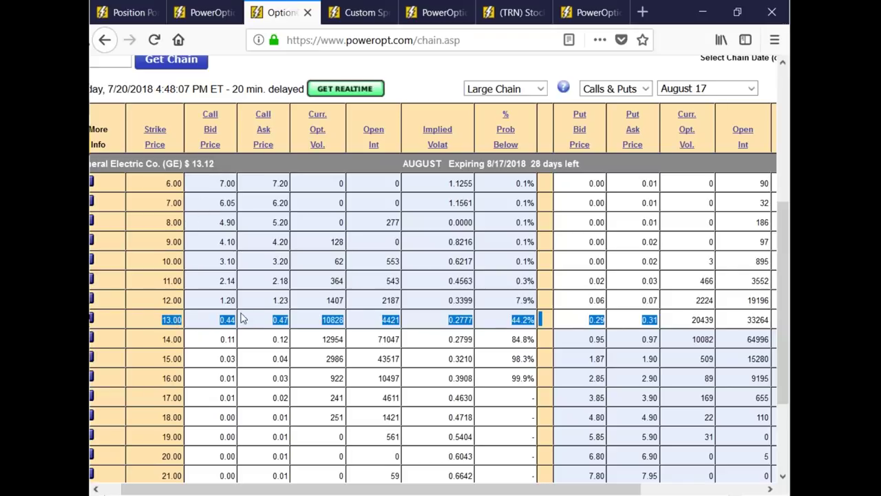
pyautogui.moveTo(589, 324); pyautogui.dragTo(660, 329)
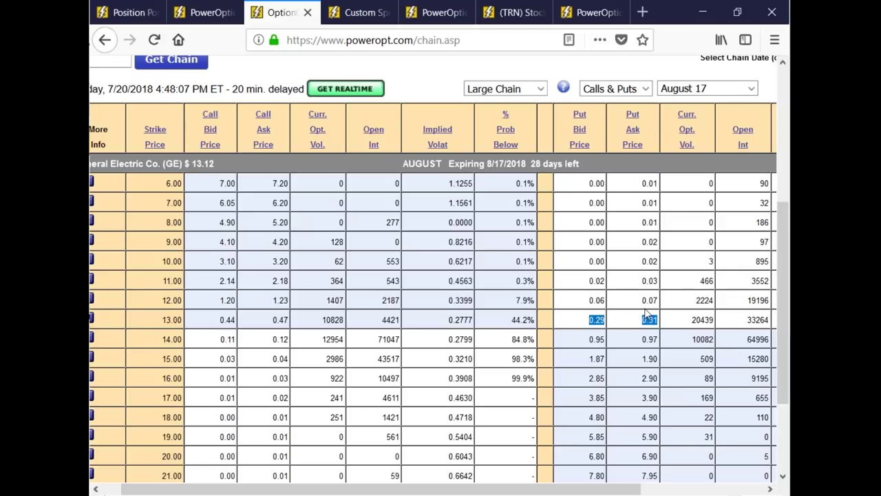
pyautogui.hotkey('alt', 'Tab')
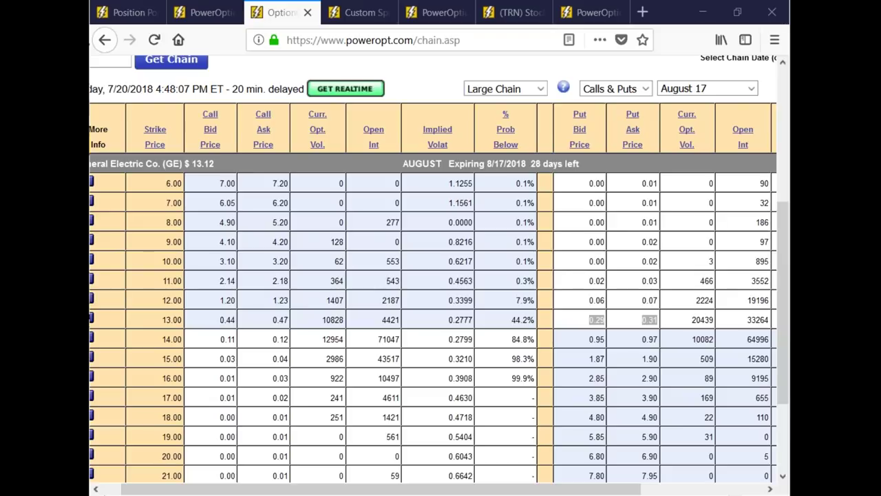
pyautogui.click(631, 282)
# Open the Custom Spread Builder.
pyautogui.scroll(3, 438, 265)
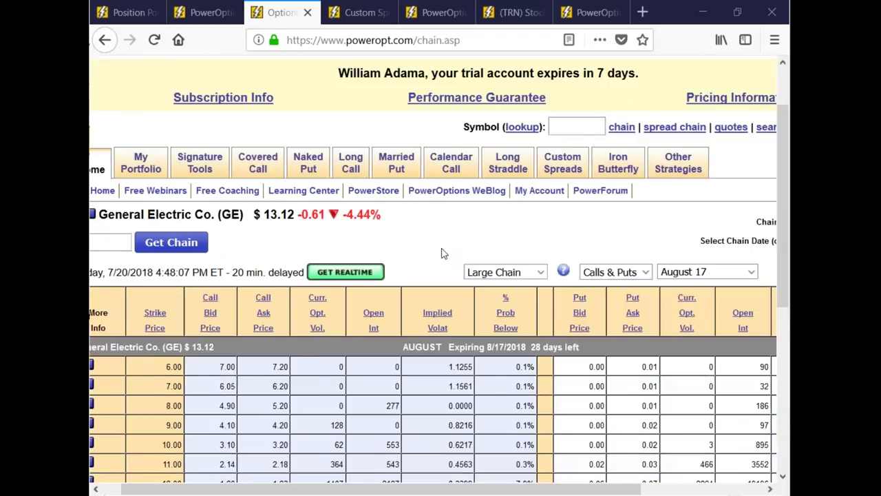
pyautogui.moveTo(451, 231)
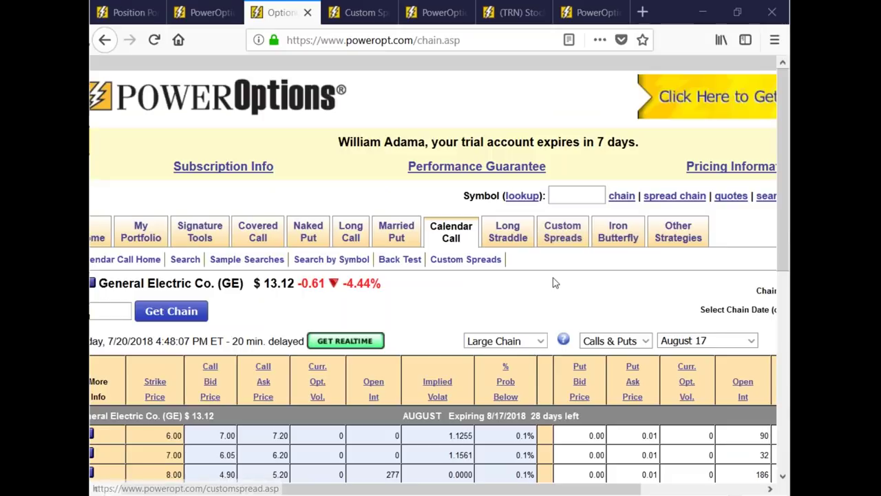
pyautogui.click(681, 239)
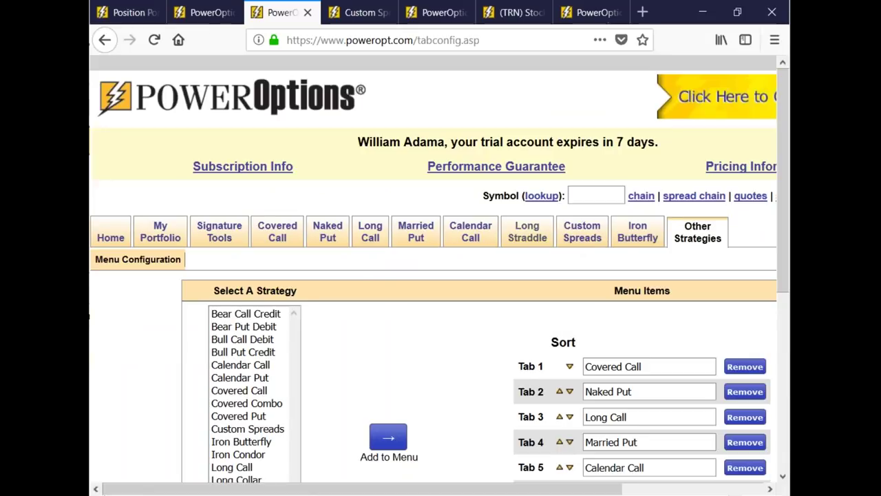
pyautogui.click(583, 232)
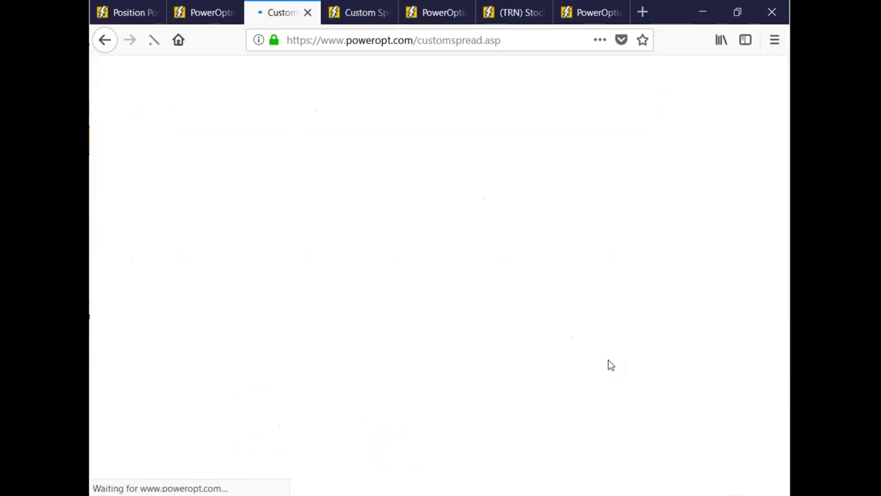
# Enter NFLX as the underlying stock in the Custom Spread Builder and list its option expirations.
pyautogui.moveTo(613, 250)
pyautogui.write('NFLX')
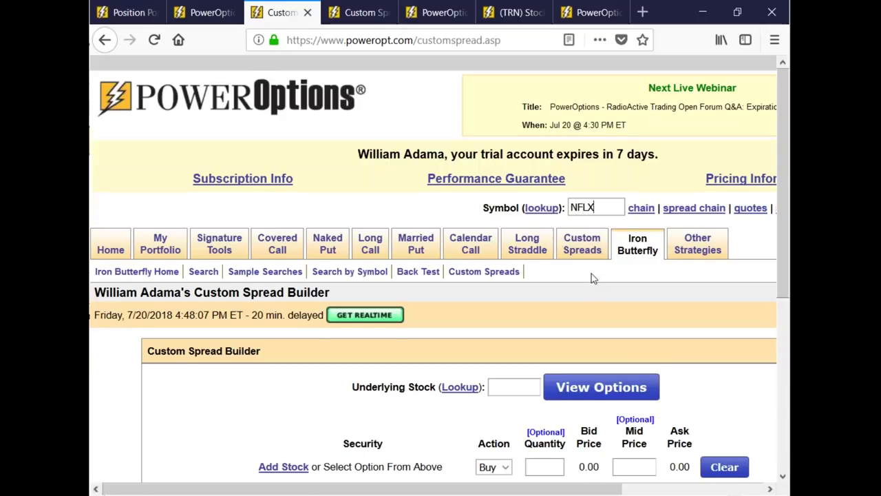
pyautogui.scroll(-3, 591, 273)
pyautogui.click(601, 135)
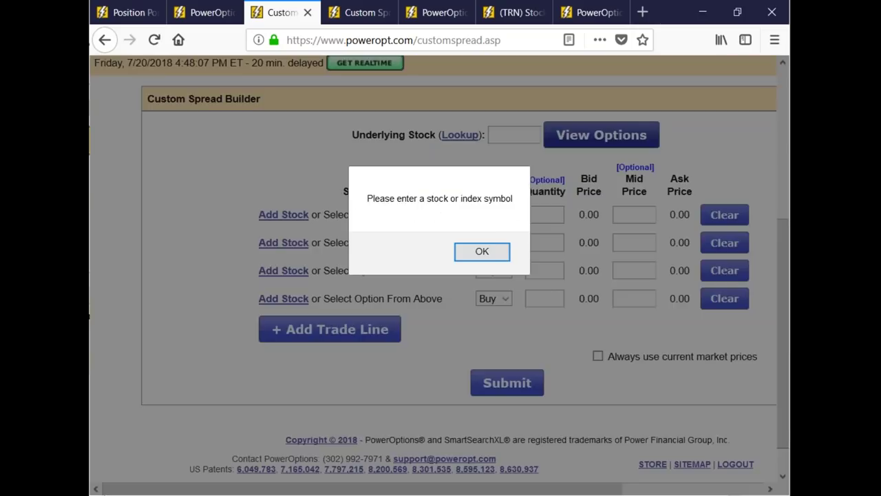
pyautogui.click(507, 250)
pyautogui.click(524, 142)
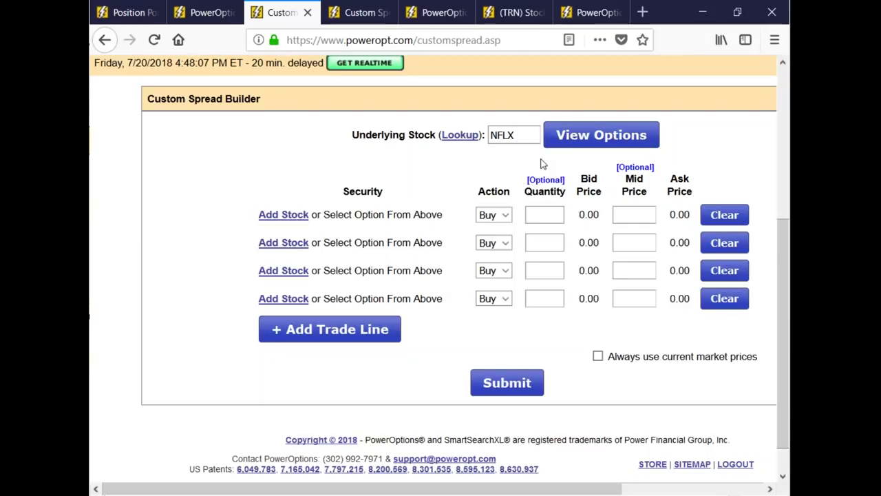
pyautogui.click(570, 142)
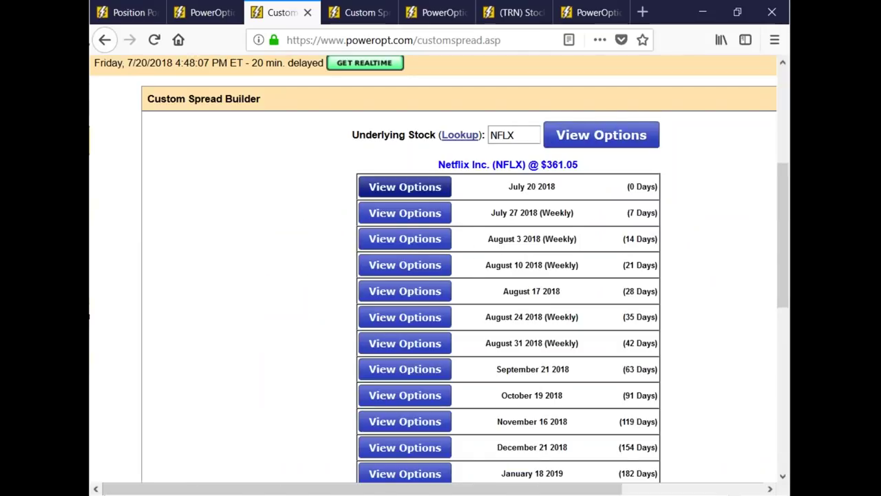
# Expand the NFLX July 20 2018 options and add the 375.00 call and 390.00 call to the spread.
pyautogui.click(422, 191)
pyautogui.scroll(-12, 604, 259)
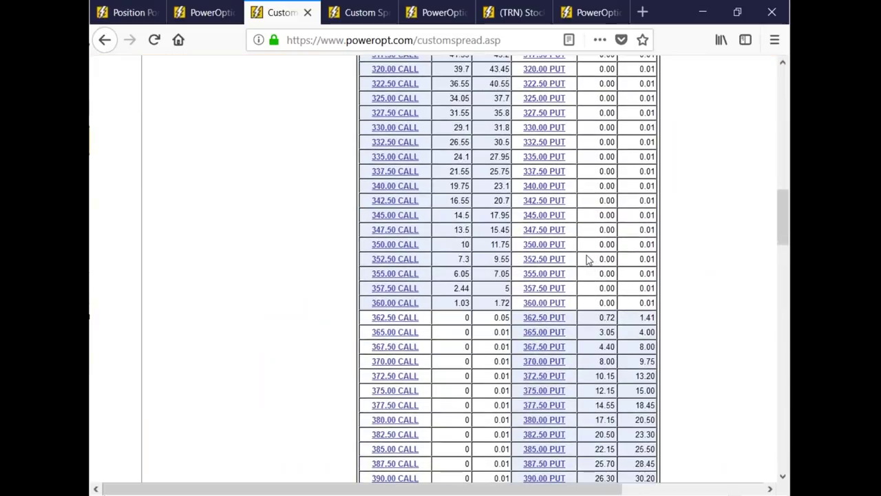
pyautogui.scroll(-5, 587, 260)
pyautogui.scroll(-3, 535, 252)
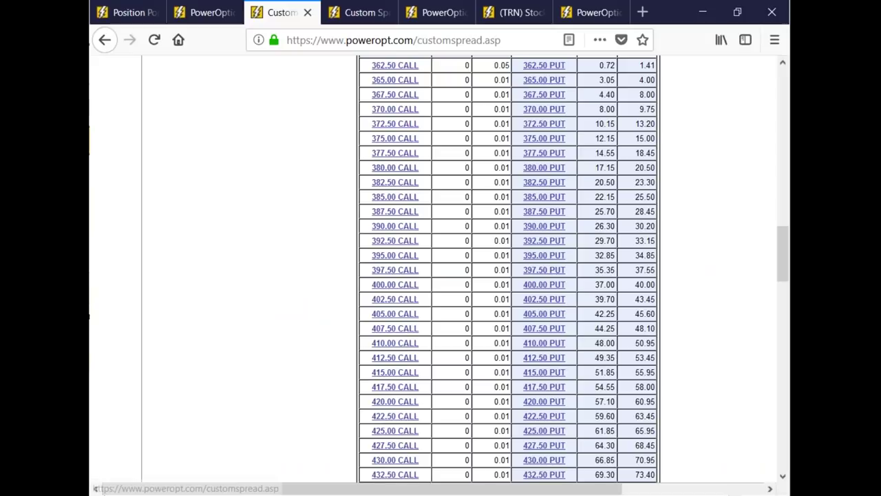
pyautogui.click(395, 138)
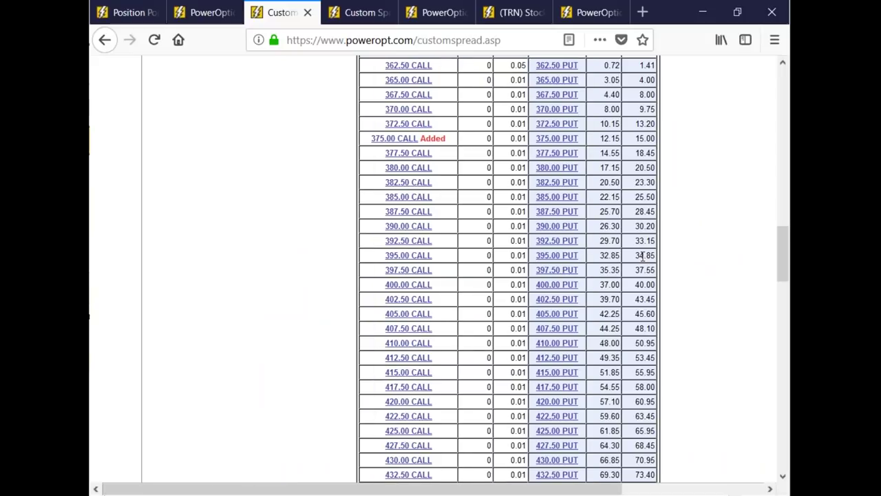
pyautogui.click(408, 226)
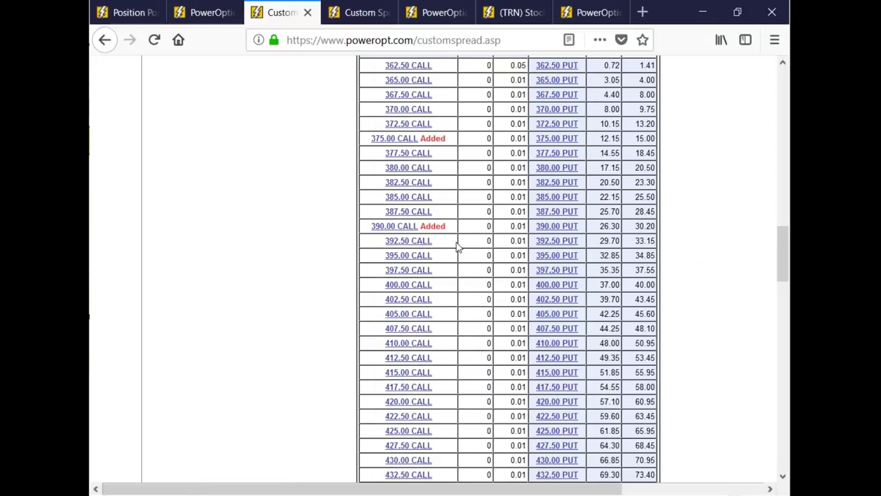
pyautogui.scroll(5, 456, 247)
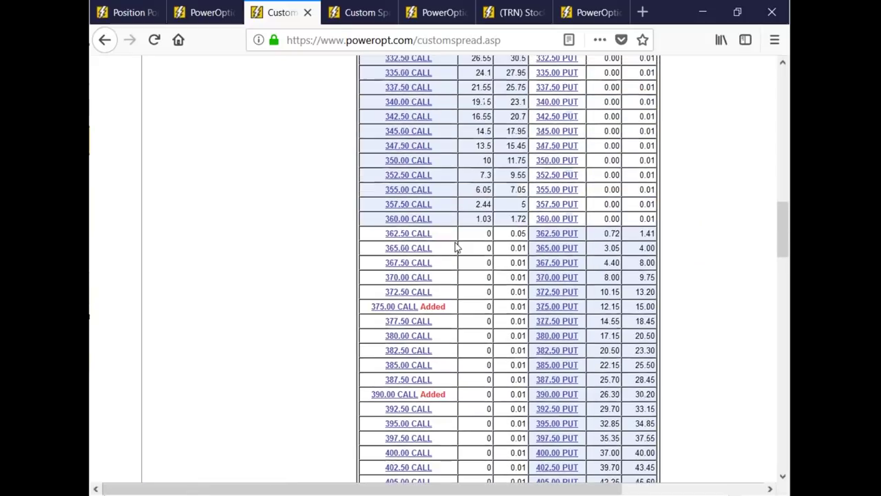
# Add the NFLX July 20 2018 360.00 call to the spread.
pyautogui.click(404, 219)
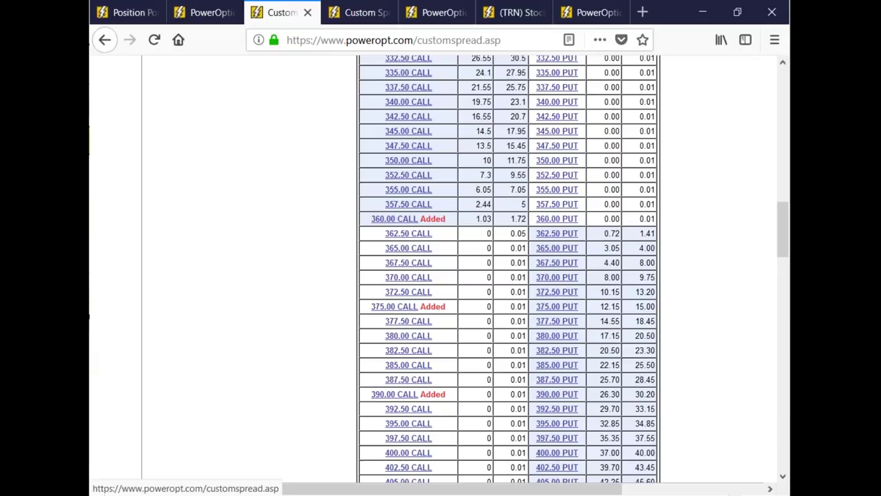
pyautogui.scroll(-12, 523, 268)
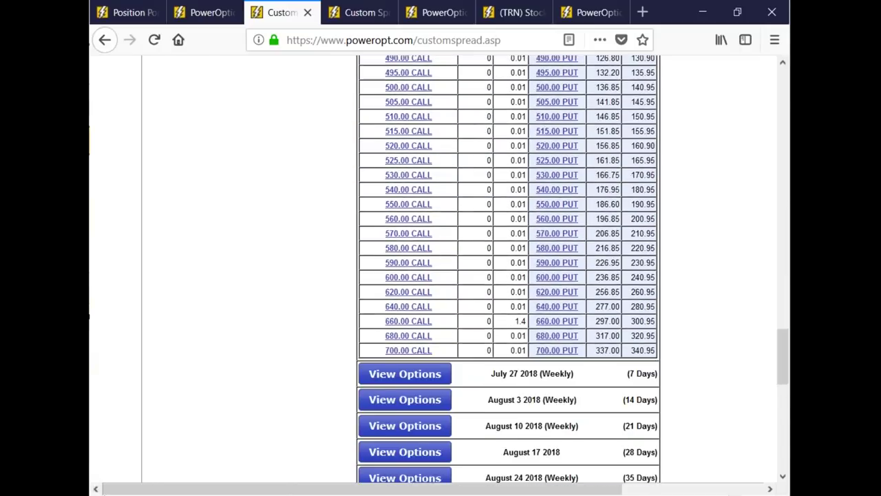
pyautogui.scroll(-7, 510, 268)
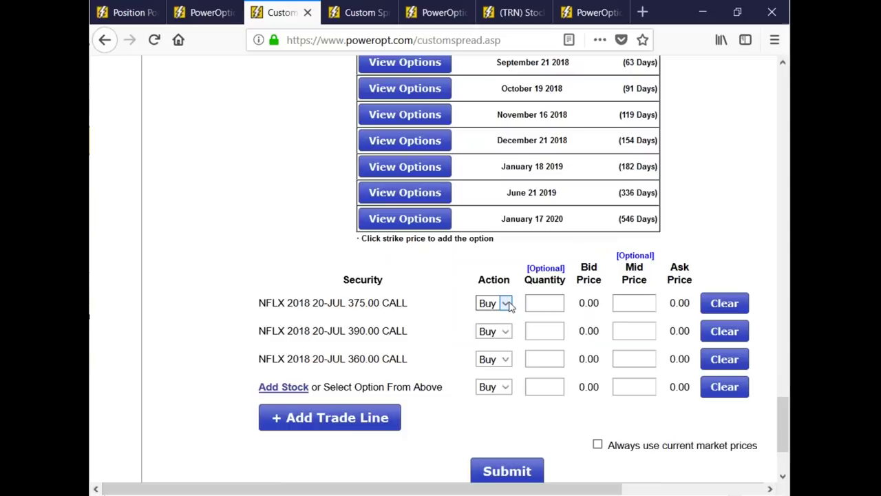
# Set the 375.00 call to Sell with quantity 2, and give the 390.00 and 360.00 calls a quantity of 1 each.
pyautogui.click(507, 304)
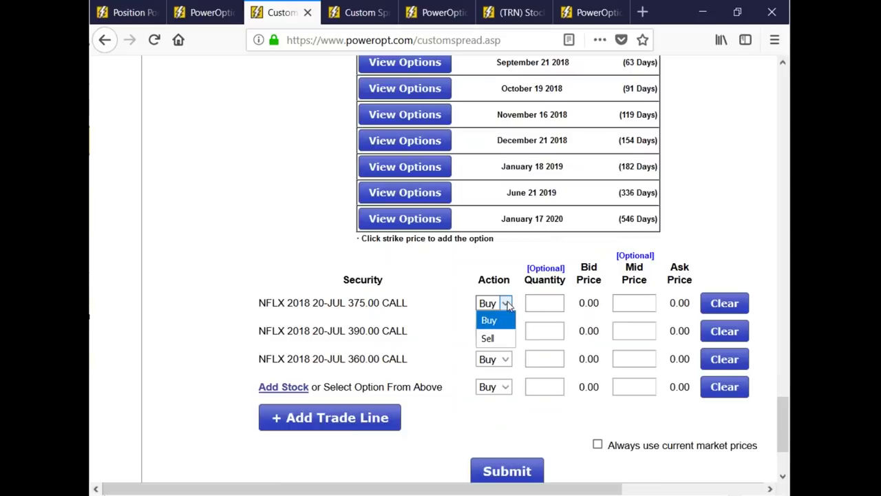
pyautogui.click(491, 338)
pyautogui.click(544, 303)
pyautogui.write('2')
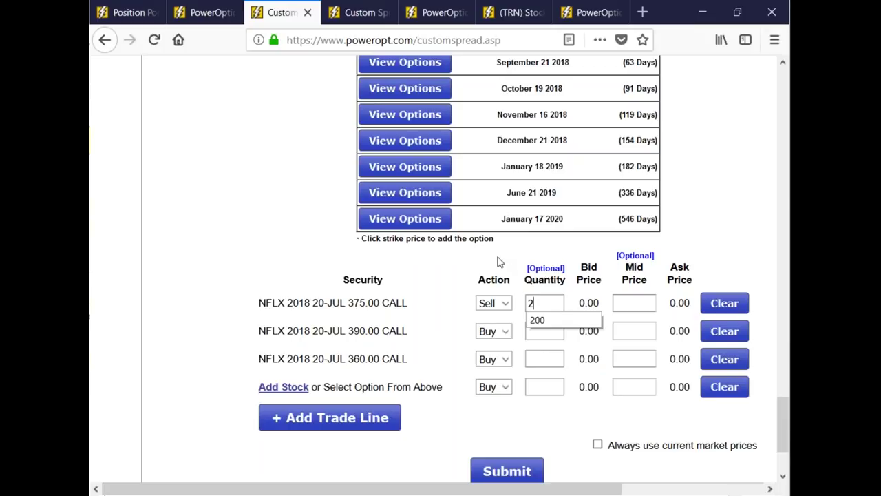
pyautogui.click(543, 331)
pyautogui.write('1')
pyautogui.click(544, 359)
pyautogui.write('1')
# Enter mid prices of 27.00 for the 375.00 call, 11 for the 390.00 call and 43.00 for the 360.00 call, and submit the spread.
pyautogui.click(637, 305)
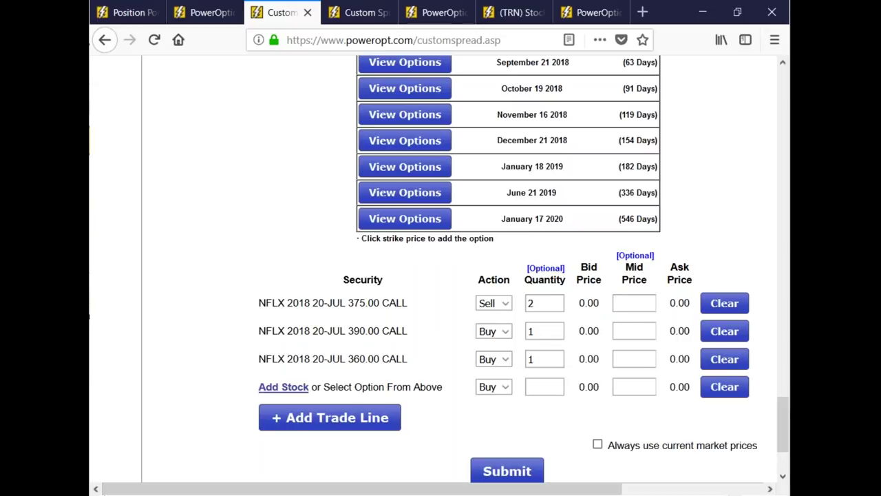
pyautogui.write('27.')
pyautogui.click(631, 331)
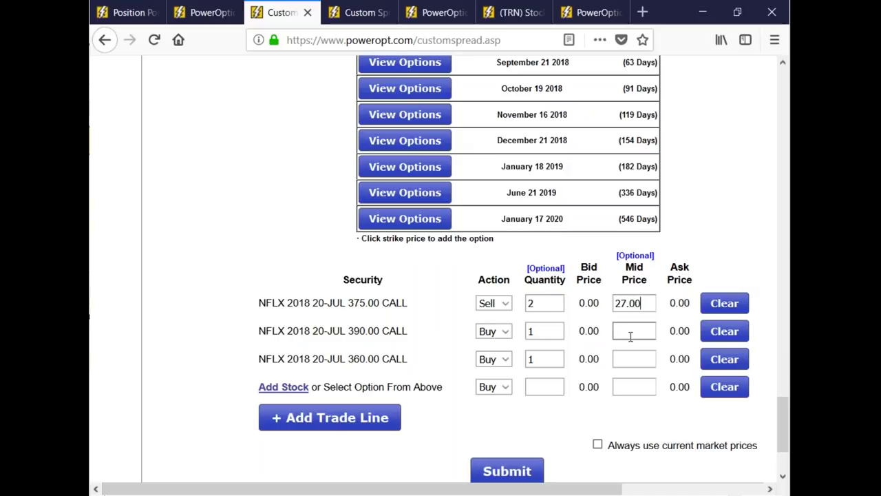
pyautogui.write('11')
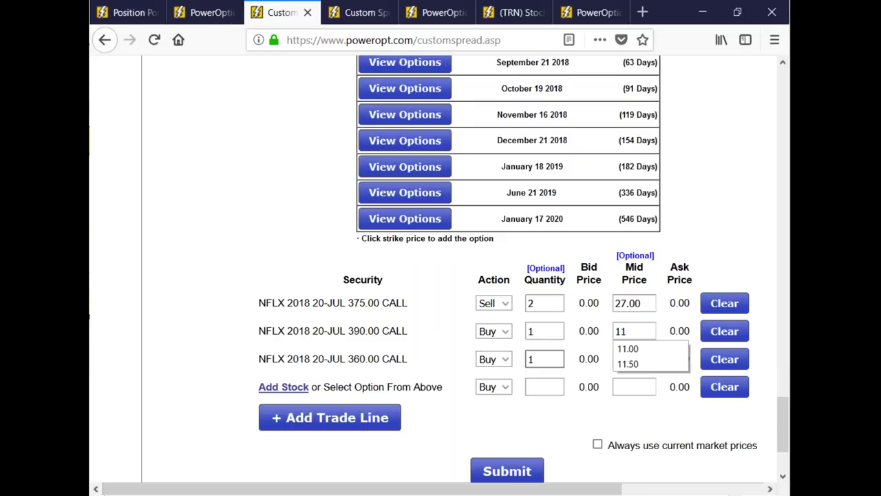
pyautogui.click(600, 393)
pyautogui.click(646, 363)
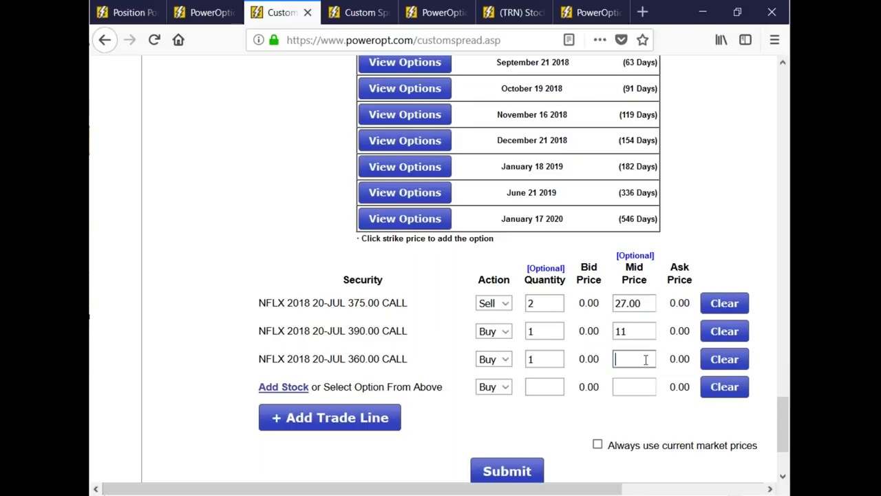
pyautogui.write('423.')
pyautogui.press('BackSpace')
pyautogui.press('BackSpace')
pyautogui.press('BackSpace')
pyautogui.write('3')
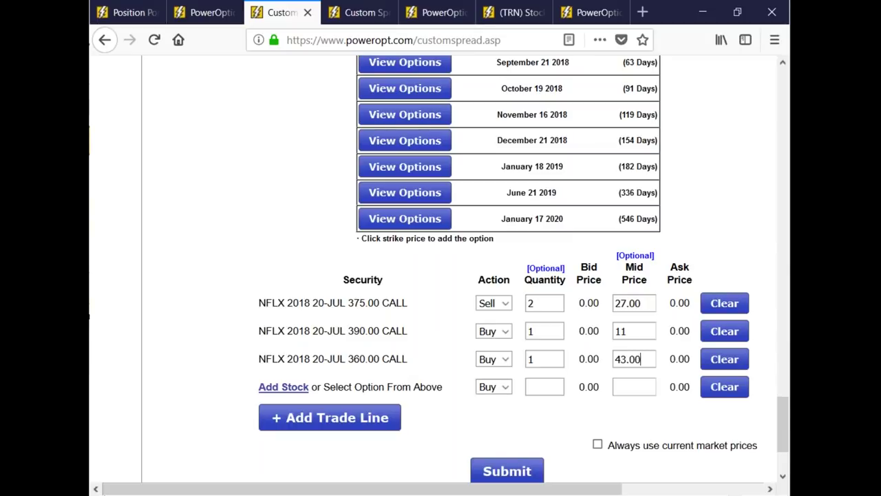
pyautogui.click(494, 471)
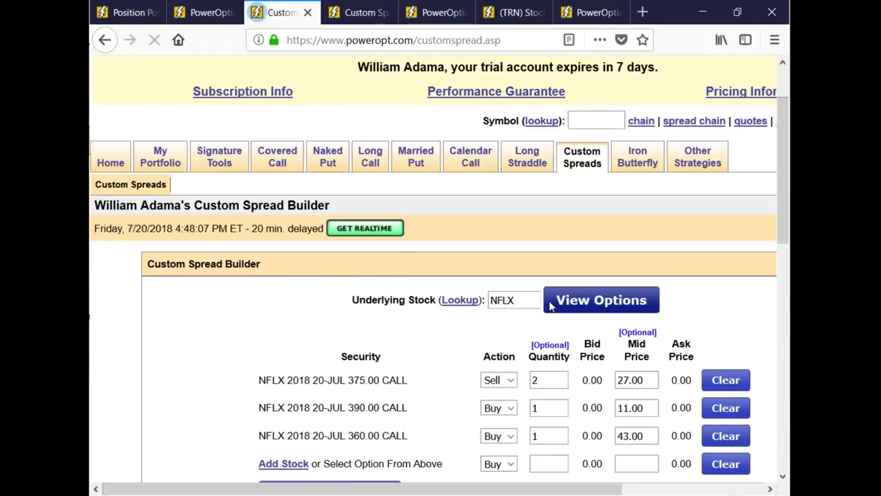
# Dismiss the Adobe Flash prompt and review the spread's trade details and profit/loss chart.
pyautogui.scroll(-8, 549, 305)
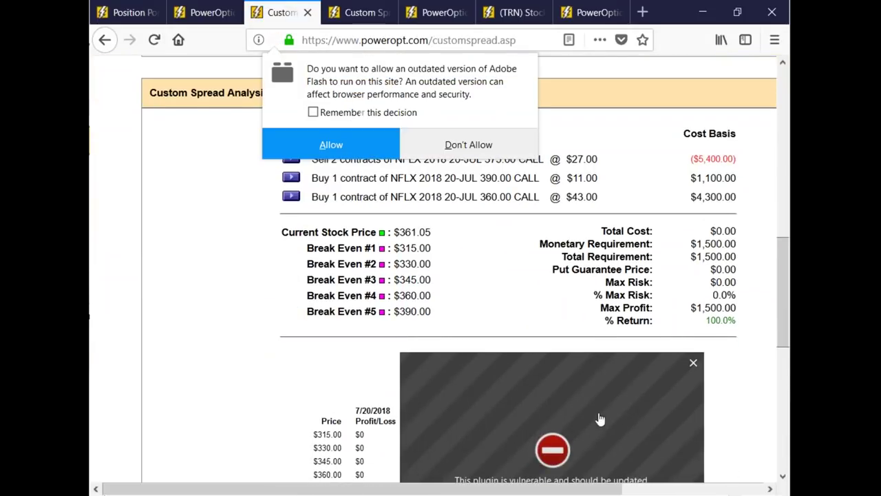
pyautogui.click(508, 232)
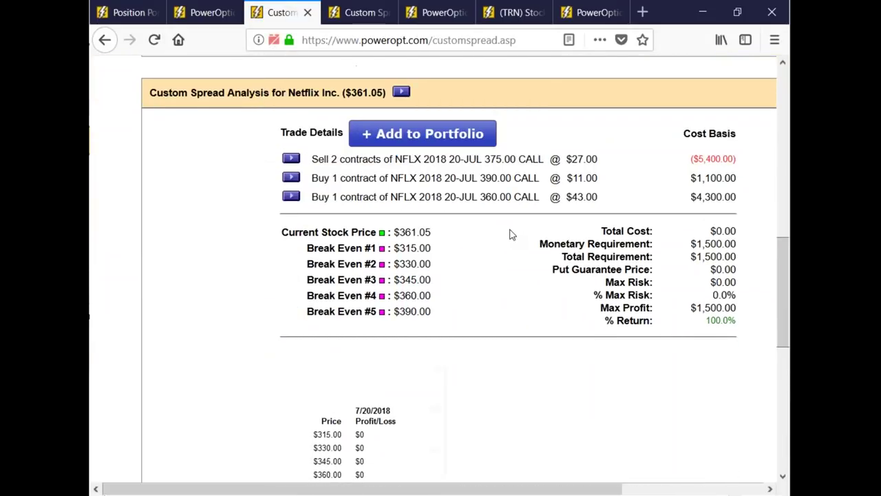
pyautogui.scroll(-5, 511, 235)
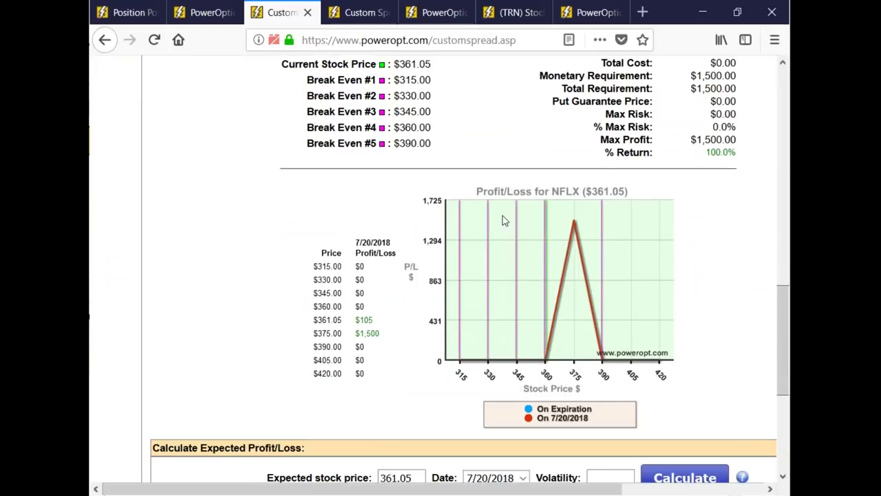
# Change the 375.00 call's mid price to 26.50 and resubmit the spread.
pyautogui.scroll(5, 503, 221)
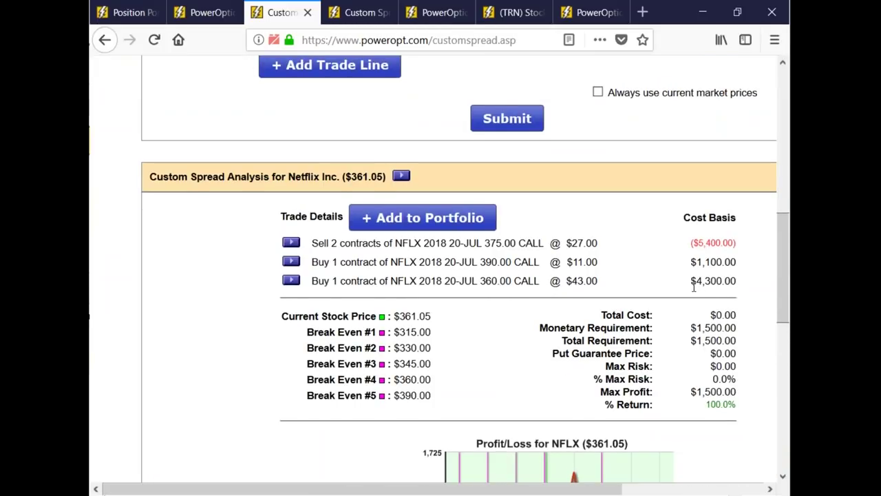
pyautogui.scroll(3, 694, 288)
pyautogui.click(640, 118)
pyautogui.press('BackSpace')
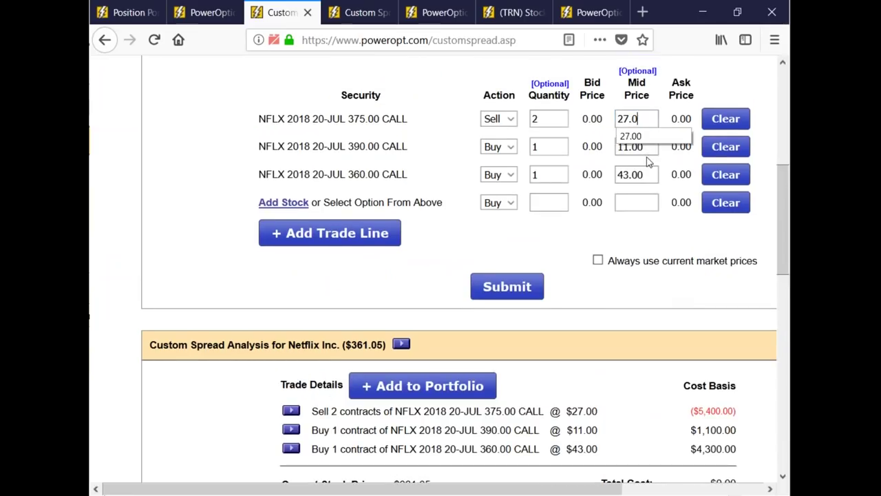
pyautogui.press('BackSpace')
pyautogui.press('BackSpace')
pyautogui.press('BackSpace')
pyautogui.write('6')
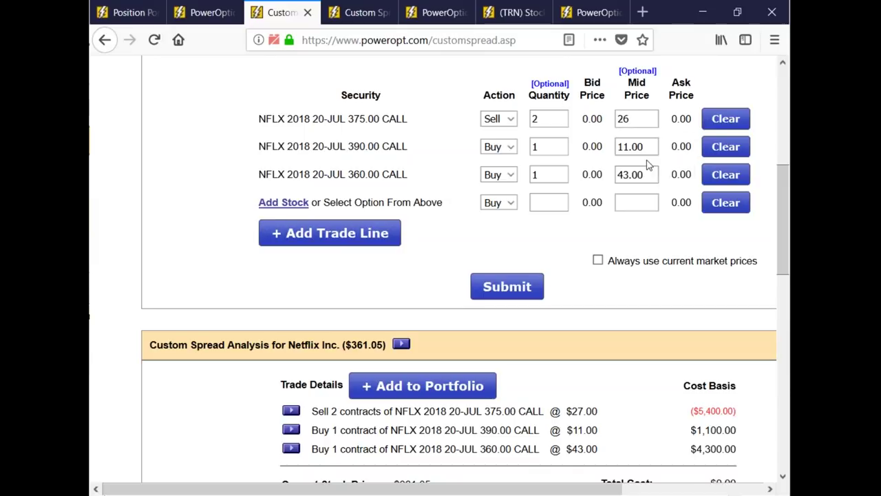
pyautogui.write('.50')
pyautogui.click(508, 285)
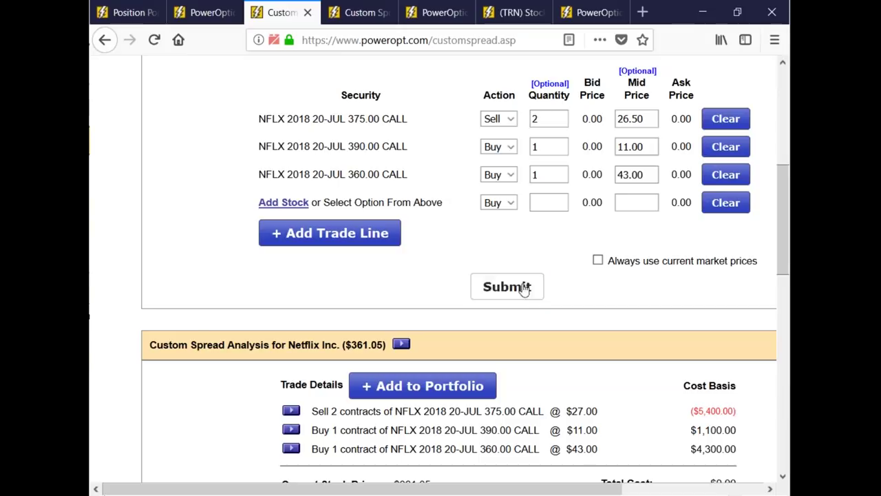
# Review the recalculated spread analysis, highlight its total cost amount, and examine the profit/loss chart.
pyautogui.scroll(-10, 630, 248)
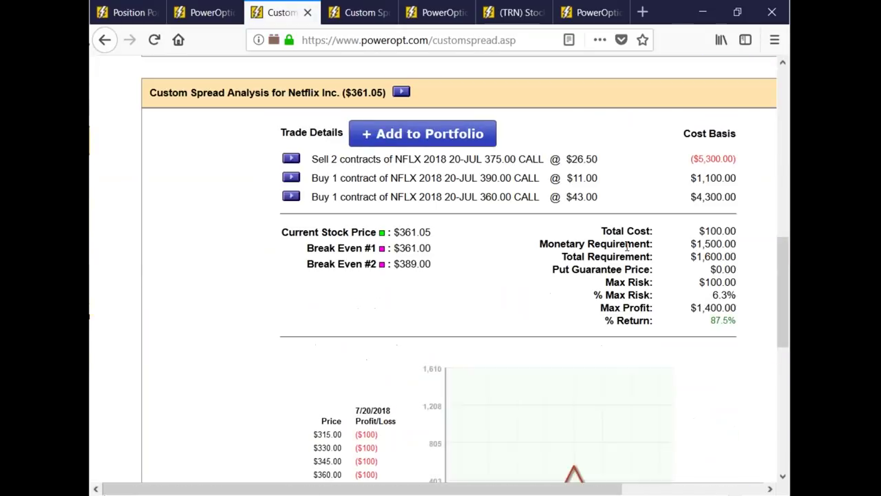
pyautogui.scroll(-3, 625, 243)
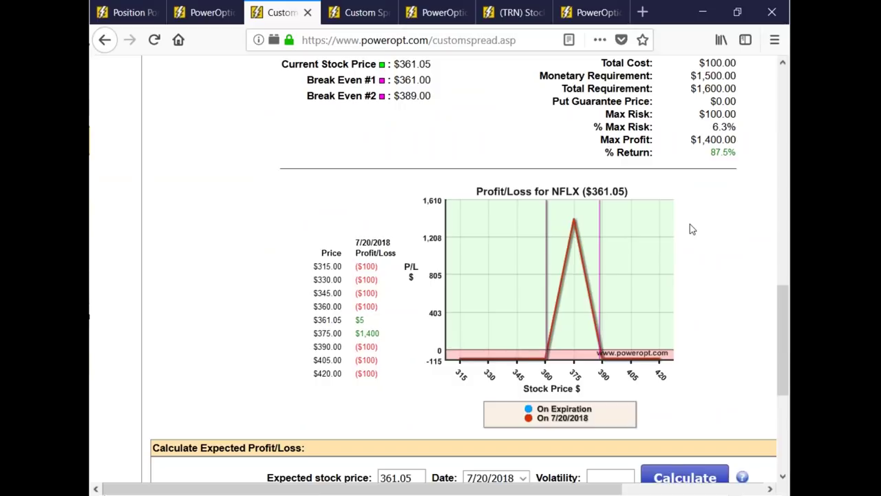
pyautogui.moveTo(778, 340); pyautogui.dragTo(778, 279)
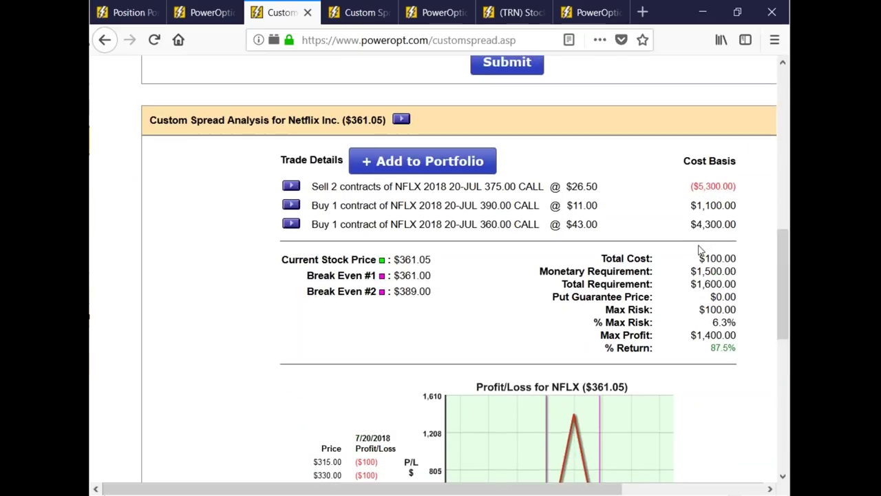
pyautogui.moveTo(701, 250); pyautogui.dragTo(753, 265)
pyautogui.scroll(-1, 736, 333)
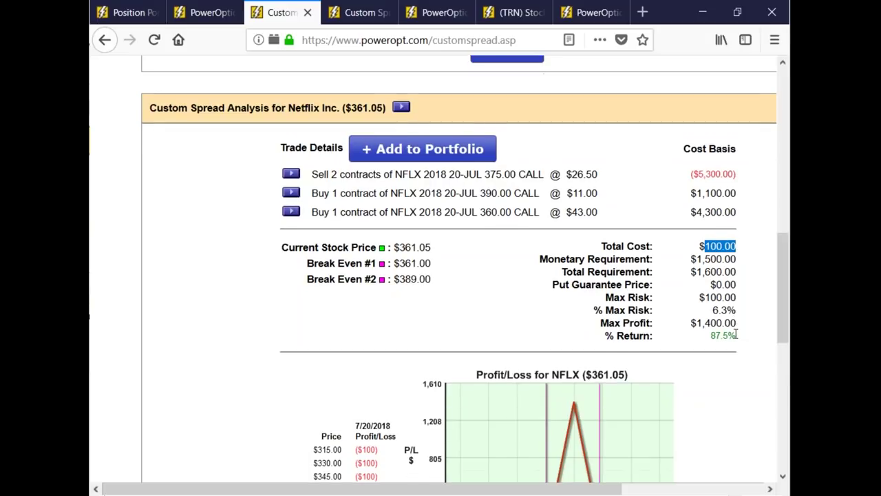
pyautogui.scroll(-2, 736, 334)
pyautogui.moveTo(571, 335)
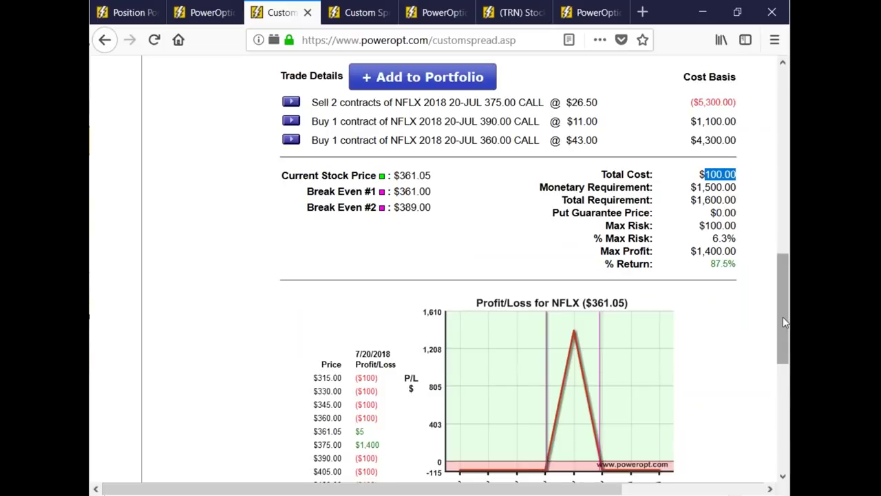
pyautogui.scroll(-2, 775, 327)
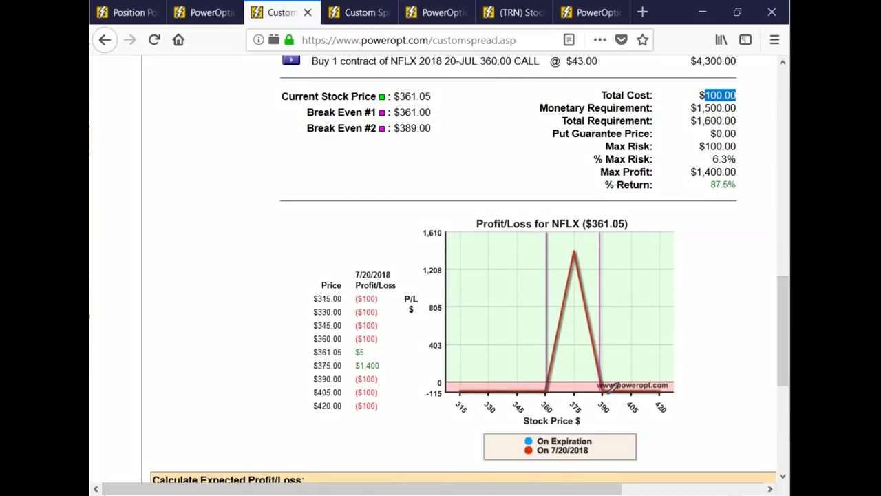
# Annotate the NFLX profit/loss chart with freehand payoff curves, arrows and a line toward the total cost, and clear all the markings.
pyautogui.moveTo(603, 390); pyautogui.dragTo(697, 413)
pyautogui.moveTo(615, 231); pyautogui.dragTo(621, 422)
pyautogui.moveTo(614, 278)
pyautogui.mouseDown()
pyautogui.moveTo(581, 247)
pyautogui.moveTo(551, 244)
pyautogui.moveTo(526, 275)
pyautogui.moveTo(554, 270)
pyautogui.mouseUp()
pyautogui.moveTo(559, 361)
pyautogui.mouseDown()
pyautogui.moveTo(555, 329)
pyautogui.moveTo(551, 353)
pyautogui.mouseUp()
pyautogui.moveTo(570, 274); pyautogui.dragTo(566, 296)
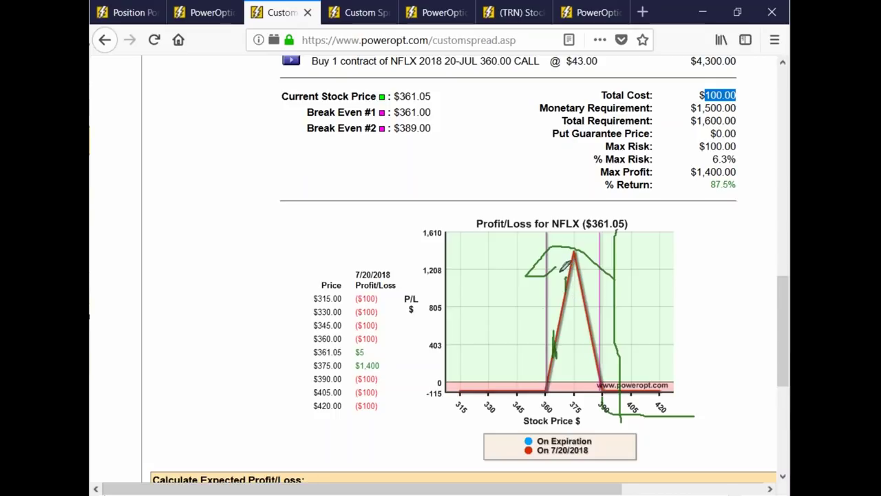
pyautogui.moveTo(566, 256)
pyautogui.mouseDown()
pyautogui.moveTo(537, 258)
pyautogui.moveTo(470, 367)
pyautogui.moveTo(365, 372)
pyautogui.mouseUp()
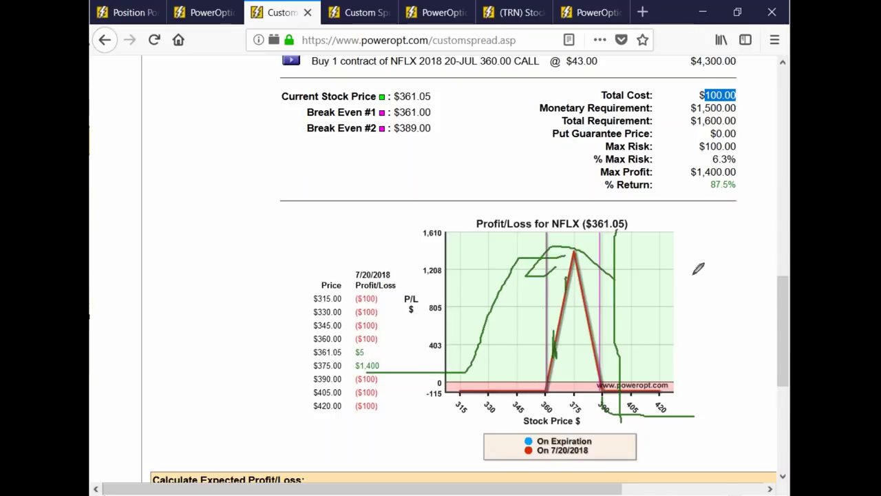
pyautogui.moveTo(520, 322)
pyautogui.mouseDown()
pyautogui.moveTo(630, 321)
pyautogui.moveTo(753, 382)
pyautogui.mouseUp()
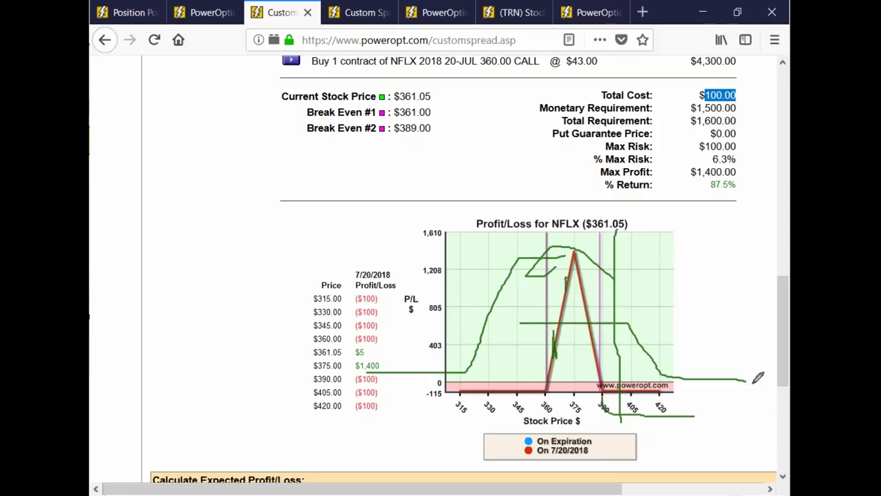
pyautogui.moveTo(542, 321)
pyautogui.mouseDown()
pyautogui.moveTo(475, 372)
pyautogui.moveTo(378, 406)
pyautogui.mouseUp()
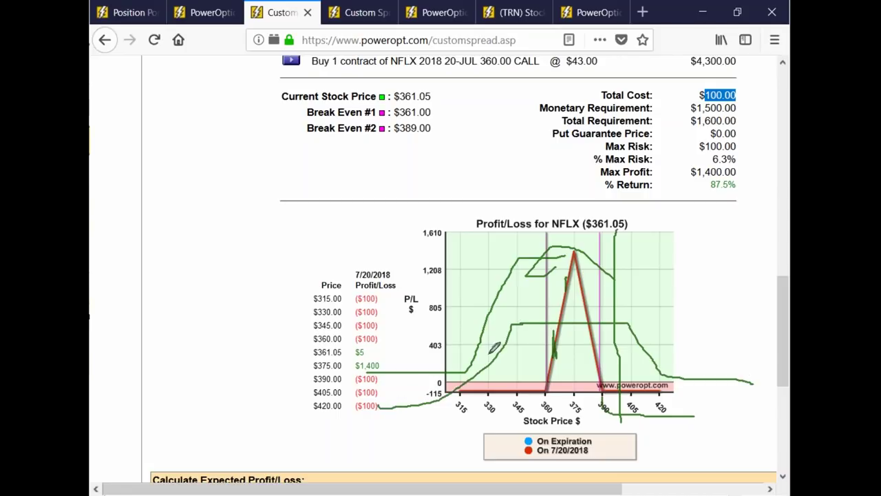
pyautogui.moveTo(565, 291)
pyautogui.mouseDown()
pyautogui.moveTo(527, 294)
pyautogui.moveTo(538, 303)
pyautogui.mouseUp()
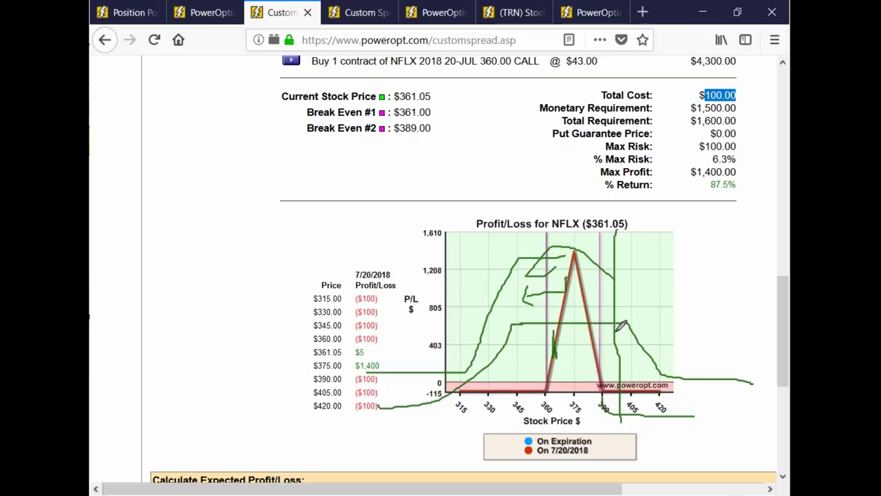
pyautogui.moveTo(632, 318)
pyautogui.mouseDown()
pyautogui.moveTo(678, 372)
pyautogui.moveTo(744, 383)
pyautogui.mouseUp()
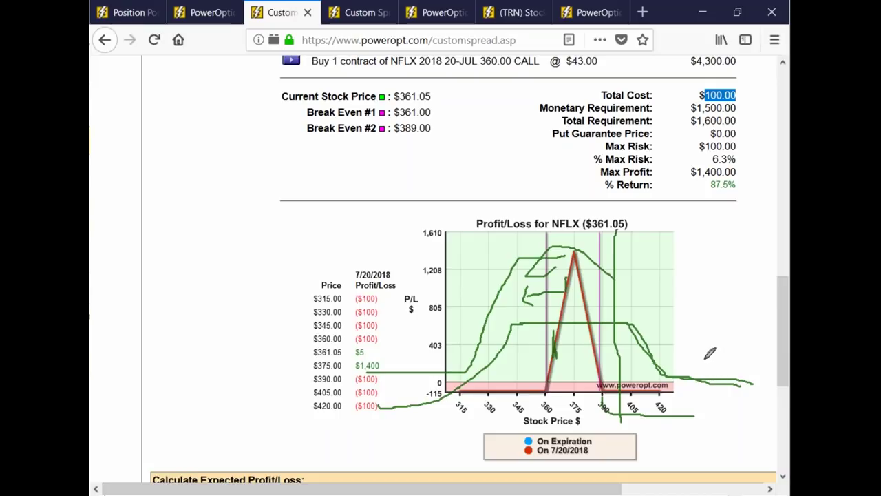
pyautogui.moveTo(576, 249); pyautogui.dragTo(704, 91)
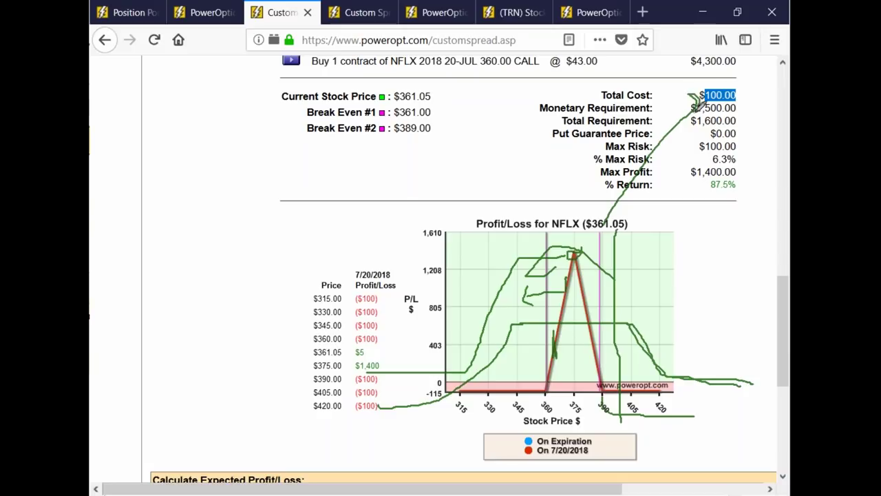
pyautogui.moveTo(643, 283)
pyautogui.mouseDown()
pyautogui.moveTo(586, 301)
pyautogui.moveTo(567, 282)
pyautogui.mouseUp()
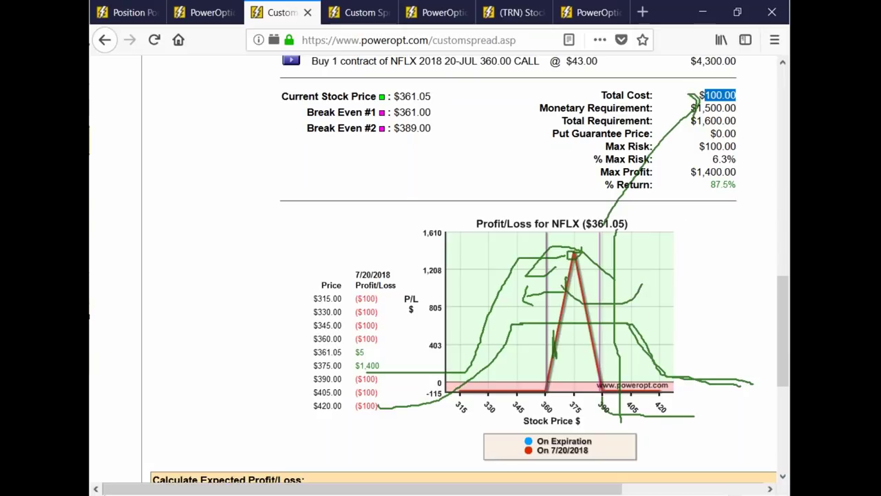
pyautogui.press('Escape')
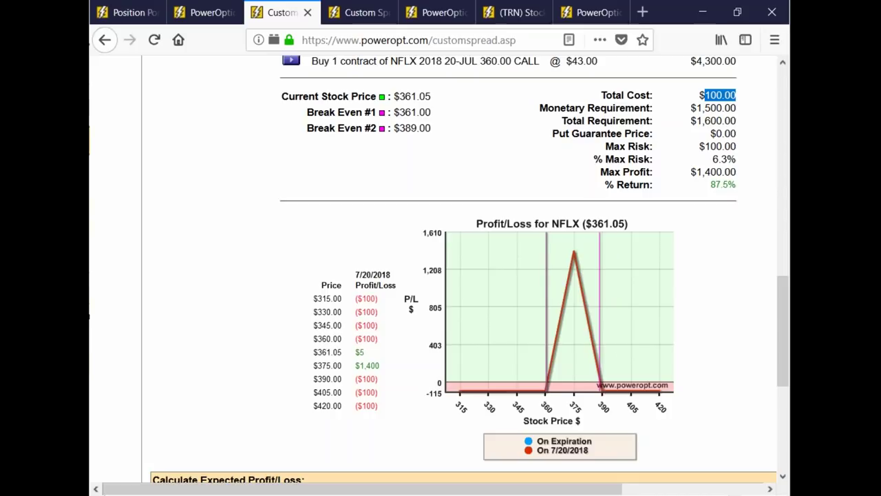
# Circle the peak of the profit/loss chart and draw a bracket from the 375 price label to just beyond 390.
pyautogui.moveTo(576, 238)
pyautogui.mouseDown()
pyautogui.moveTo(585, 270)
pyautogui.moveTo(574, 238)
pyautogui.mouseUp()
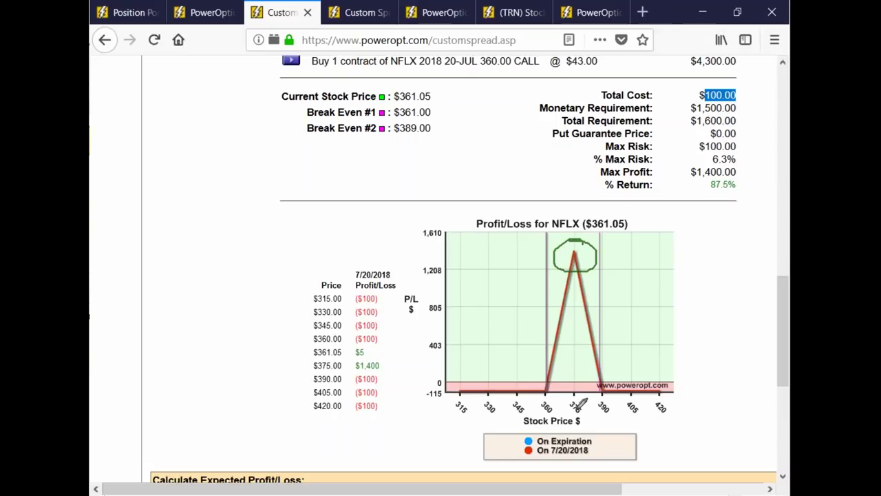
pyautogui.moveTo(570, 411)
pyautogui.mouseDown()
pyautogui.moveTo(616, 419)
pyautogui.moveTo(622, 370)
pyautogui.mouseUp()
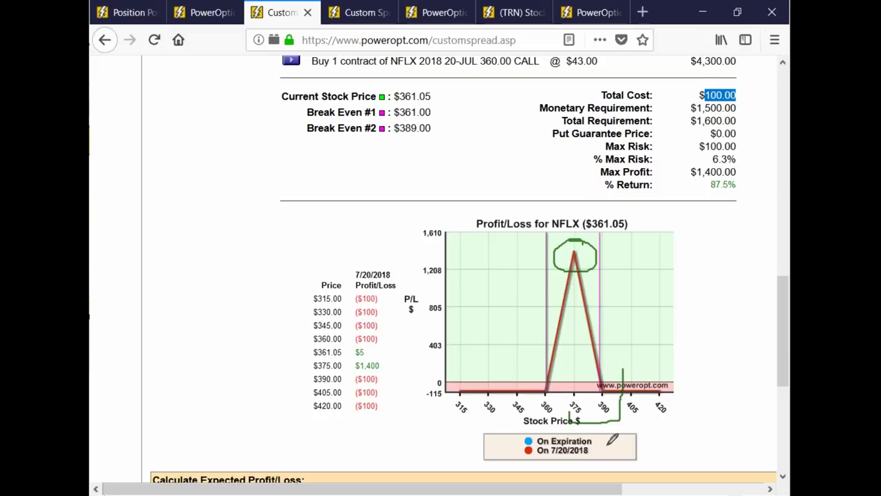
# Mark the profit/loss chart's peak, arrows toward 375 and the flat loss zones on both sides, and clear all markings.
pyautogui.moveTo(576, 234); pyautogui.dragTo(574, 252)
pyautogui.moveTo(648, 386)
pyautogui.mouseDown()
pyautogui.moveTo(633, 389)
pyautogui.moveTo(647, 384)
pyautogui.mouseUp()
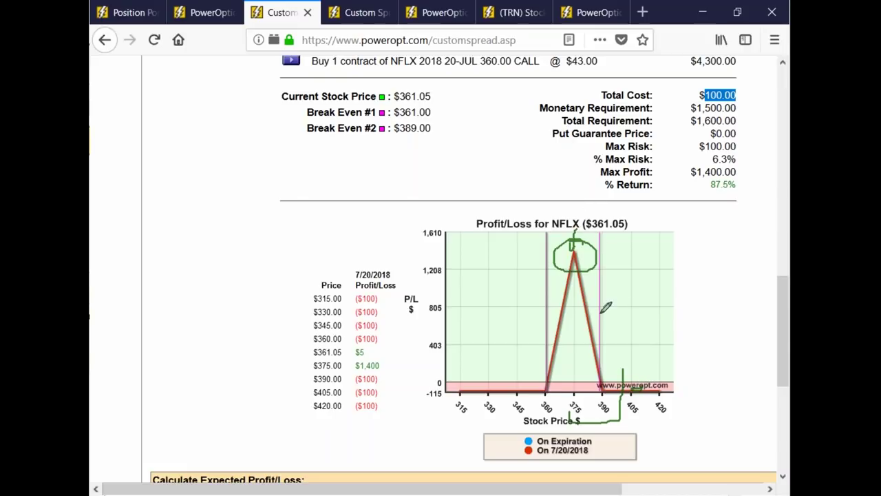
pyautogui.moveTo(612, 380)
pyautogui.mouseDown()
pyautogui.moveTo(654, 378)
pyautogui.moveTo(675, 366)
pyautogui.moveTo(664, 393)
pyautogui.mouseUp()
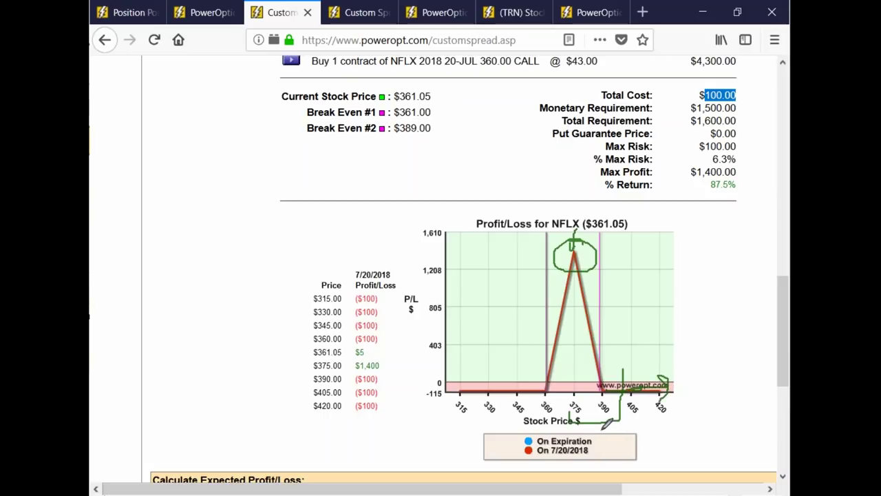
pyautogui.moveTo(590, 289)
pyautogui.mouseDown()
pyautogui.moveTo(607, 289)
pyautogui.moveTo(576, 294)
pyautogui.moveTo(585, 298)
pyautogui.mouseUp()
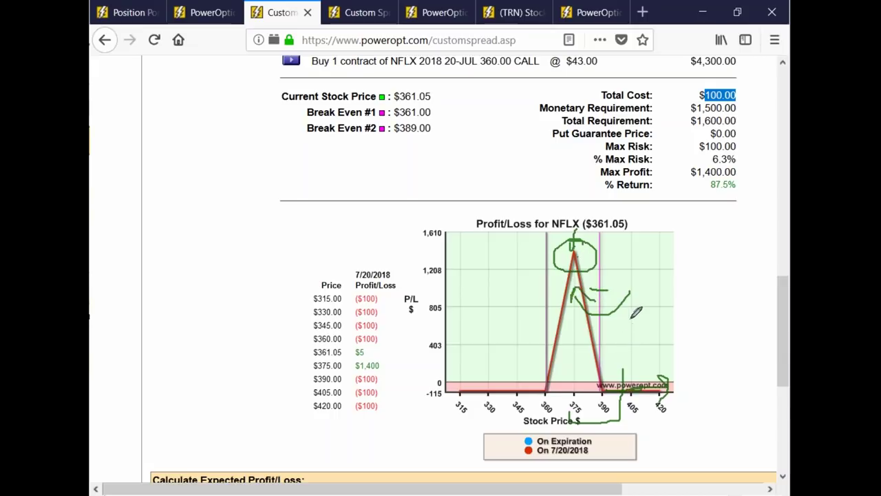
pyautogui.moveTo(593, 242)
pyautogui.mouseDown()
pyautogui.moveTo(570, 261)
pyautogui.moveTo(580, 239)
pyautogui.mouseUp()
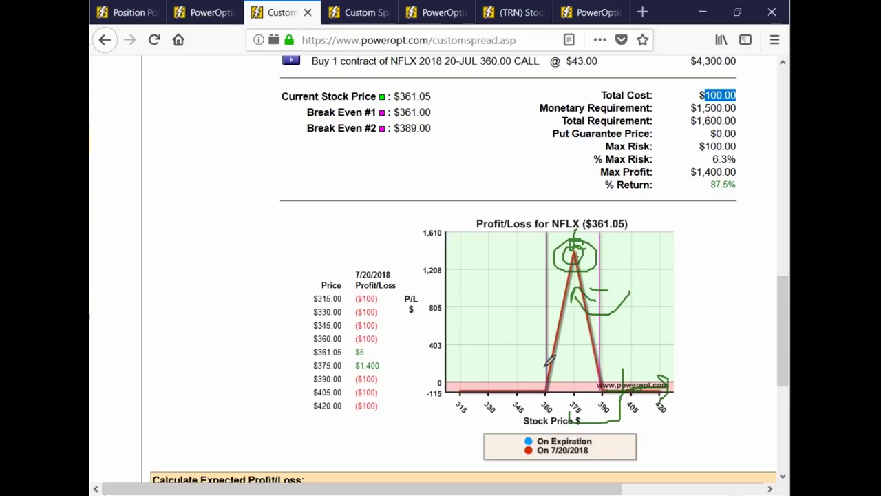
pyautogui.moveTo(632, 293)
pyautogui.mouseDown()
pyautogui.moveTo(578, 341)
pyautogui.moveTo(579, 333)
pyautogui.moveTo(593, 355)
pyautogui.mouseUp()
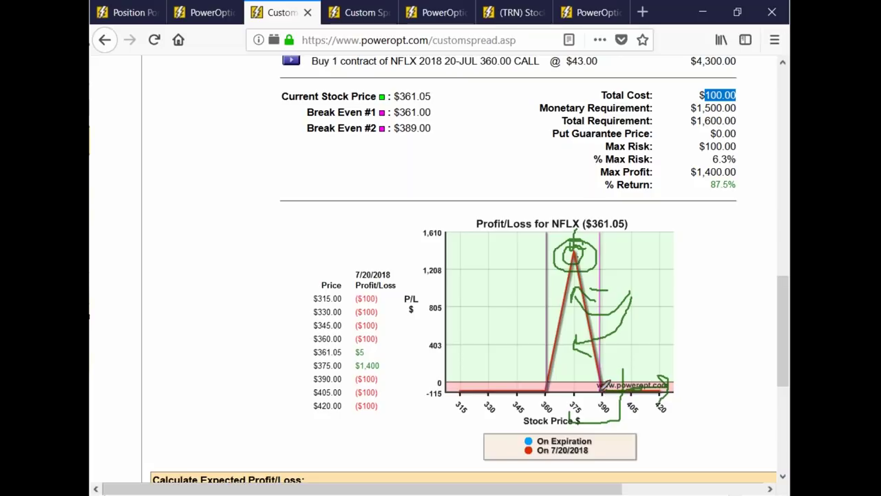
pyautogui.moveTo(542, 383)
pyautogui.mouseDown()
pyautogui.moveTo(511, 391)
pyautogui.moveTo(535, 394)
pyautogui.mouseUp()
pyautogui.moveTo(652, 366)
pyautogui.mouseDown()
pyautogui.moveTo(627, 377)
pyautogui.moveTo(644, 396)
pyautogui.moveTo(657, 375)
pyautogui.mouseUp()
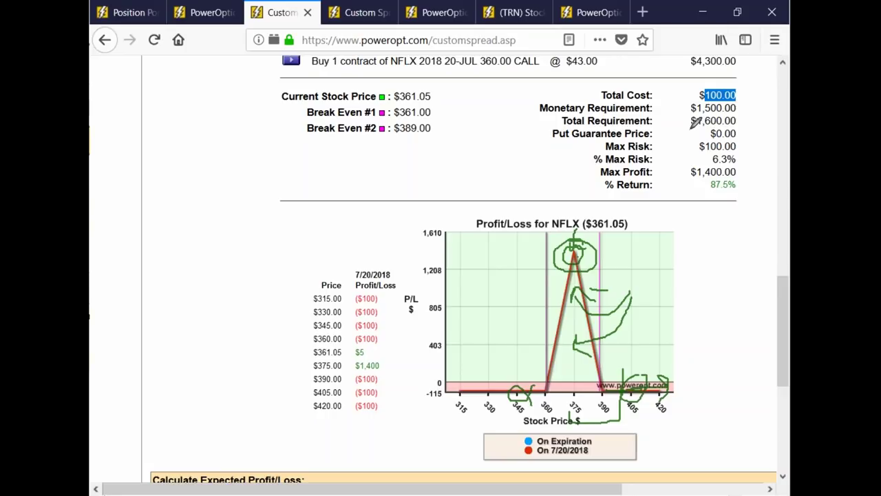
pyautogui.press('e')
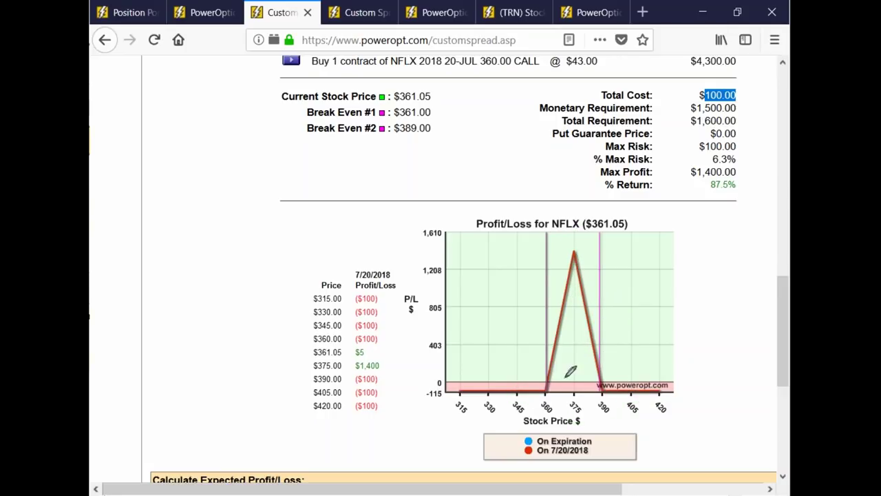
# Sketch a wider freehand payoff curve over the chart, peaking near 360, with vertical guide lines and a boxed peak.
pyautogui.moveTo(484, 394)
pyautogui.mouseDown()
pyautogui.moveTo(507, 361)
pyautogui.moveTo(543, 260)
pyautogui.moveTo(587, 413)
pyautogui.moveTo(737, 434)
pyautogui.mouseUp()
pyautogui.moveTo(487, 388)
pyautogui.mouseDown()
pyautogui.moveTo(475, 436)
pyautogui.moveTo(321, 431)
pyautogui.mouseUp()
pyautogui.moveTo(555, 249)
pyautogui.mouseDown()
pyautogui.moveTo(532, 248)
pyautogui.moveTo(549, 257)
pyautogui.moveTo(544, 240)
pyautogui.moveTo(505, 265)
pyautogui.mouseUp()
pyautogui.moveTo(504, 296); pyautogui.dragTo(500, 433)
pyautogui.moveTo(572, 238); pyautogui.dragTo(601, 439)
pyautogui.moveTo(545, 239)
pyautogui.mouseDown()
pyautogui.moveTo(556, 255)
pyautogui.moveTo(541, 267)
pyautogui.mouseUp()
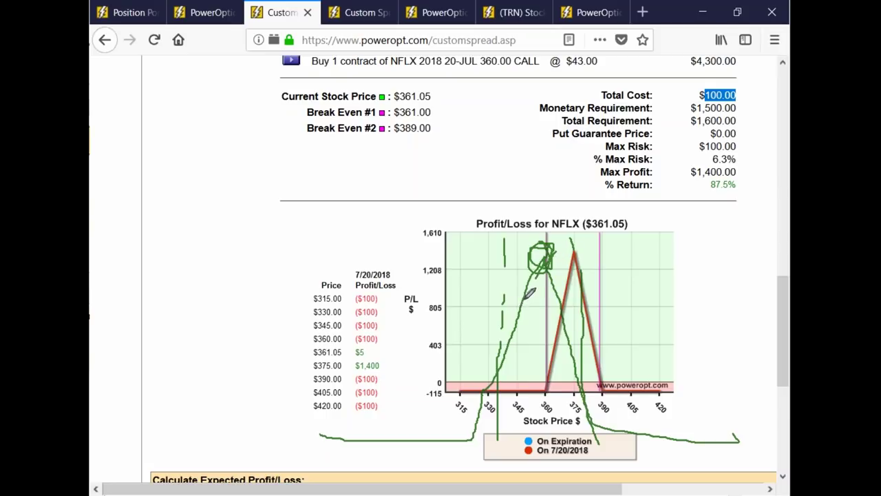
# Mark points on both slopes of the sketched curve, connect the lower ones, and add arrows near 330 and 405.
pyautogui.moveTo(526, 311)
pyautogui.mouseDown()
pyautogui.moveTo(508, 337)
pyautogui.moveTo(519, 325)
pyautogui.mouseUp()
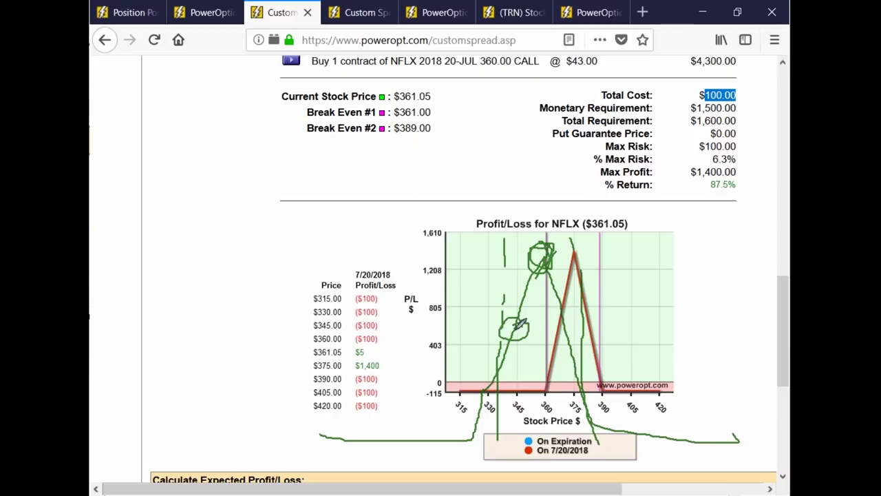
pyautogui.moveTo(578, 318)
pyautogui.mouseDown()
pyautogui.moveTo(563, 331)
pyautogui.moveTo(584, 316)
pyautogui.moveTo(560, 319)
pyautogui.mouseUp()
pyautogui.moveTo(502, 354)
pyautogui.mouseDown()
pyautogui.moveTo(491, 358)
pyautogui.moveTo(509, 353)
pyautogui.mouseUp()
pyautogui.moveTo(582, 354); pyautogui.dragTo(577, 359)
pyautogui.moveTo(490, 361)
pyautogui.mouseDown()
pyautogui.moveTo(569, 359)
pyautogui.moveTo(592, 347)
pyautogui.moveTo(512, 351)
pyautogui.moveTo(482, 343)
pyautogui.moveTo(525, 350)
pyautogui.mouseUp()
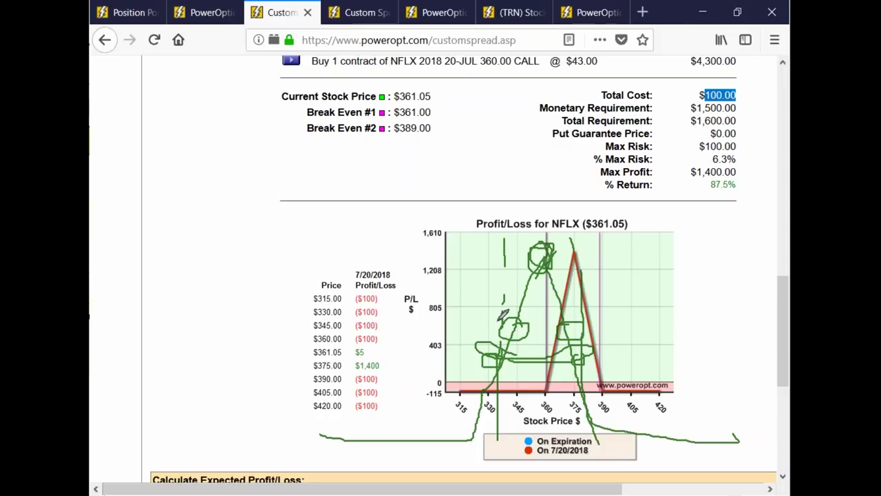
pyautogui.moveTo(525, 336); pyautogui.dragTo(552, 307)
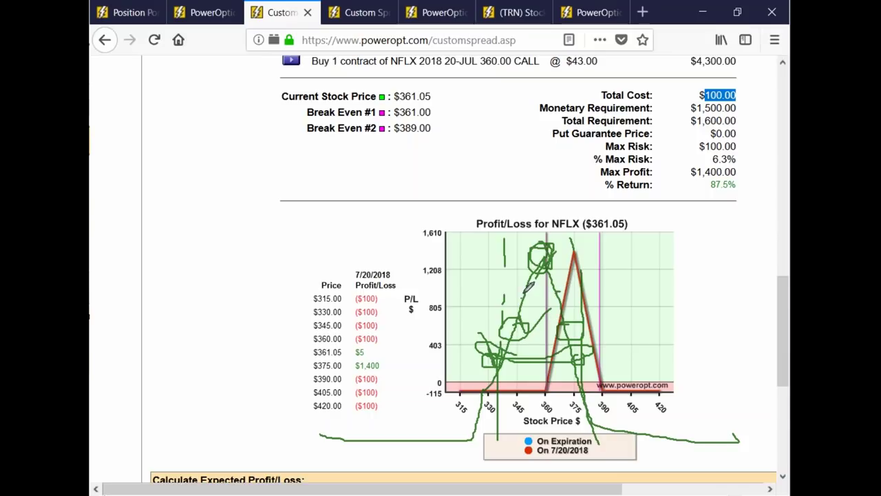
pyautogui.moveTo(476, 392); pyautogui.dragTo(460, 411)
pyautogui.moveTo(632, 394); pyautogui.dragTo(637, 414)
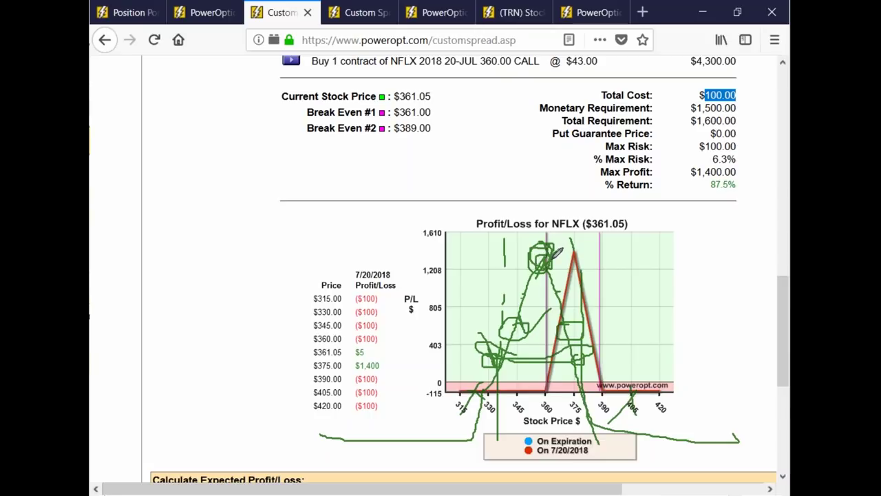
# Clear all the markings, draw a small arrow from the 390 to the 375 price label, and leave drawing mode.
pyautogui.press('e')
pyautogui.moveTo(617, 404)
pyautogui.mouseDown()
pyautogui.moveTo(582, 407)
pyautogui.moveTo(590, 420)
pyautogui.mouseUp()
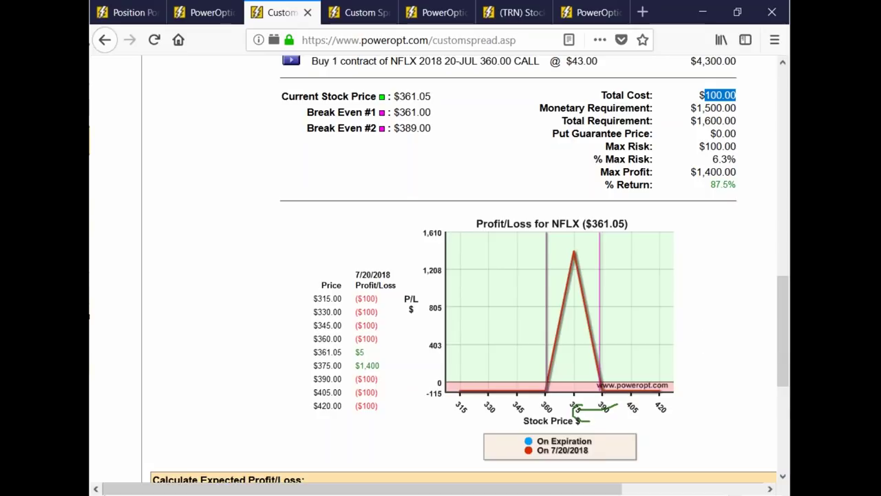
pyautogui.click(718, 273)
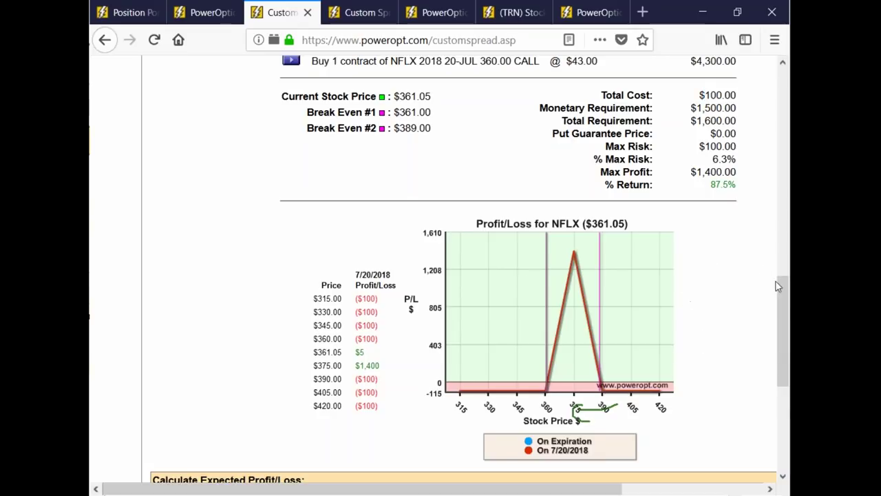
# Clear all the existing call legs from the Custom Spread Builder.
pyautogui.moveTo(780, 294); pyautogui.dragTo(762, 172)
pyautogui.click(717, 295)
pyautogui.click(723, 270)
pyautogui.click(721, 241)
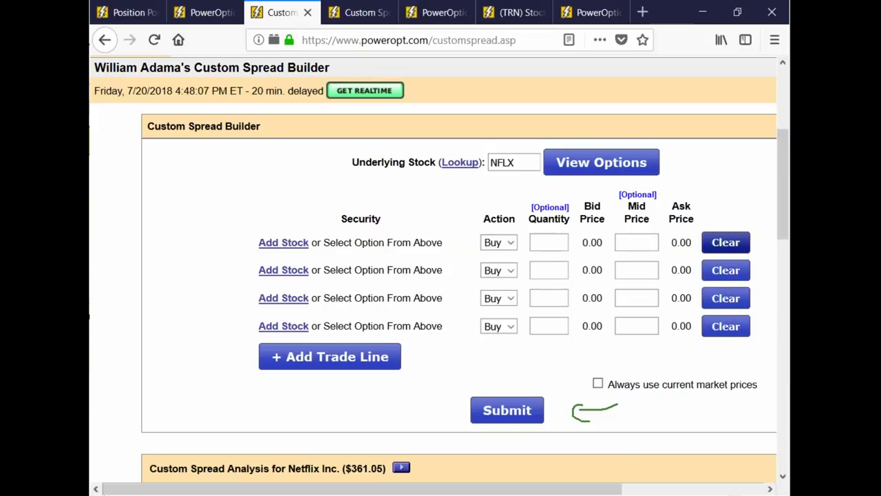
# Load the NFLX option chain and show the strikes for the August 3 2018 weekly expiration.
pyautogui.click(599, 163)
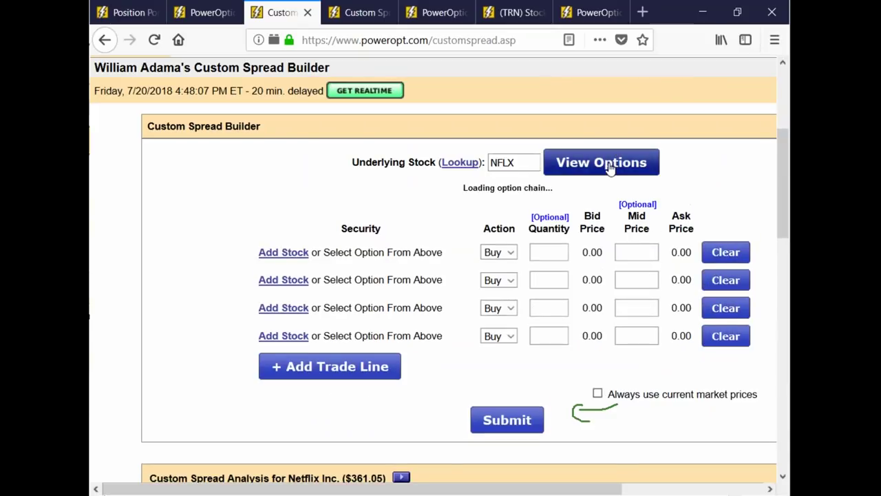
pyautogui.scroll(-3, 594, 236)
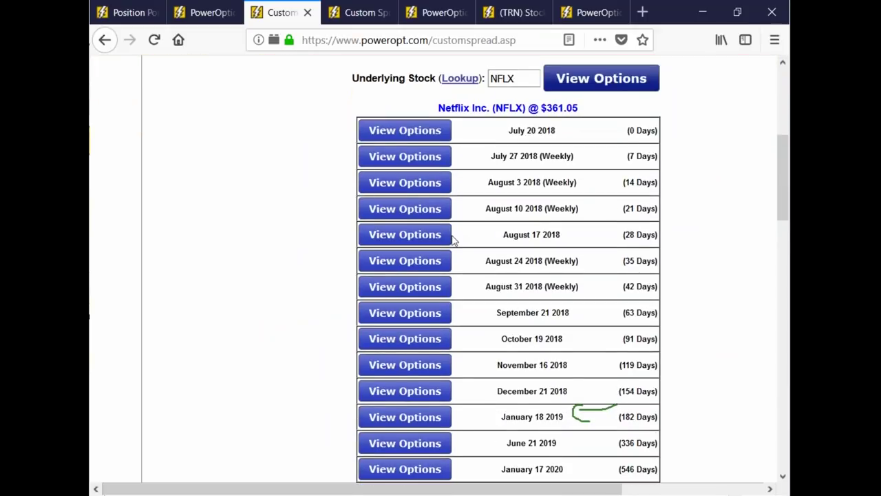
pyautogui.click(436, 193)
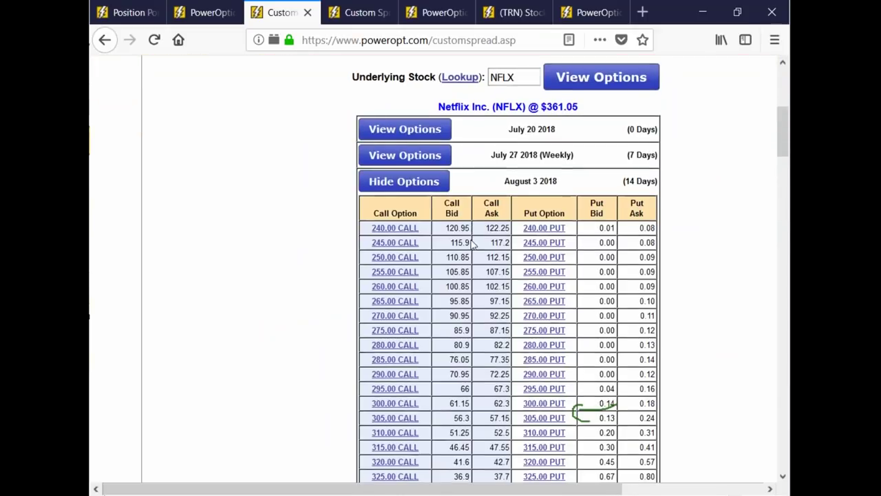
pyautogui.scroll(-5, 436, 196)
pyautogui.scroll(-5, 431, 279)
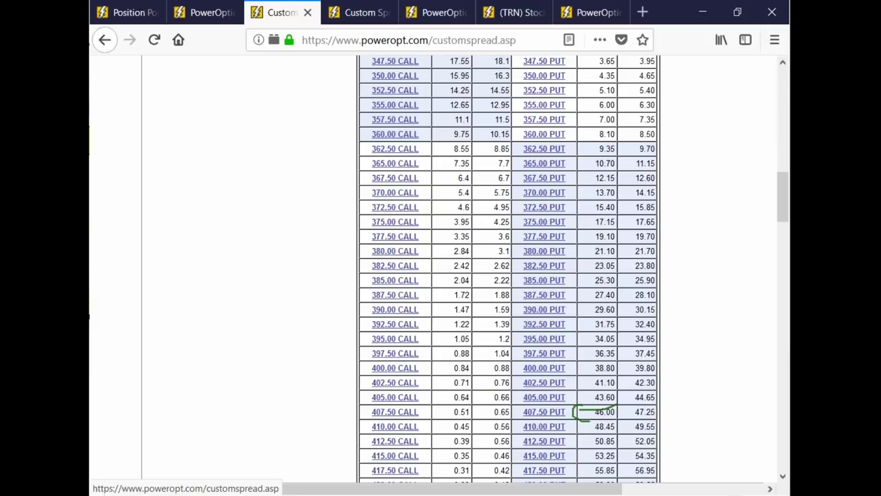
# Add the August 3 370.00, 375.00, 350.00 and 345.00 calls to the spread.
pyautogui.click(393, 194)
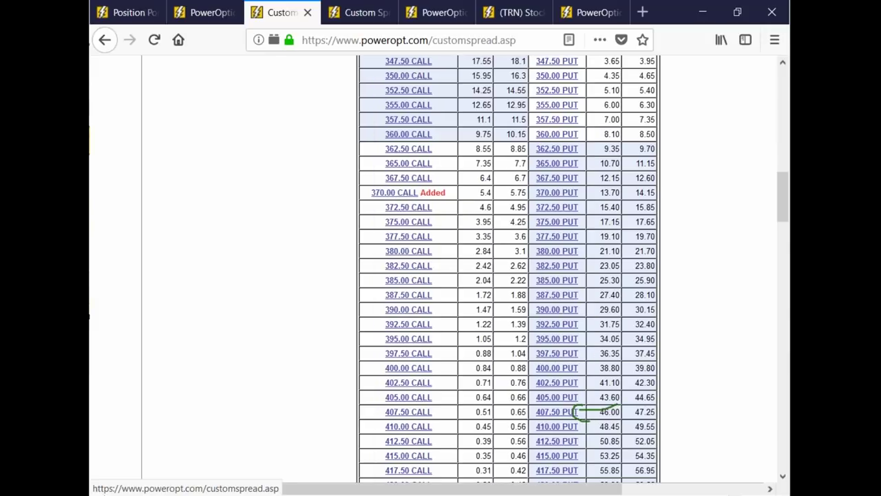
pyautogui.click(404, 224)
pyautogui.scroll(4, 410, 272)
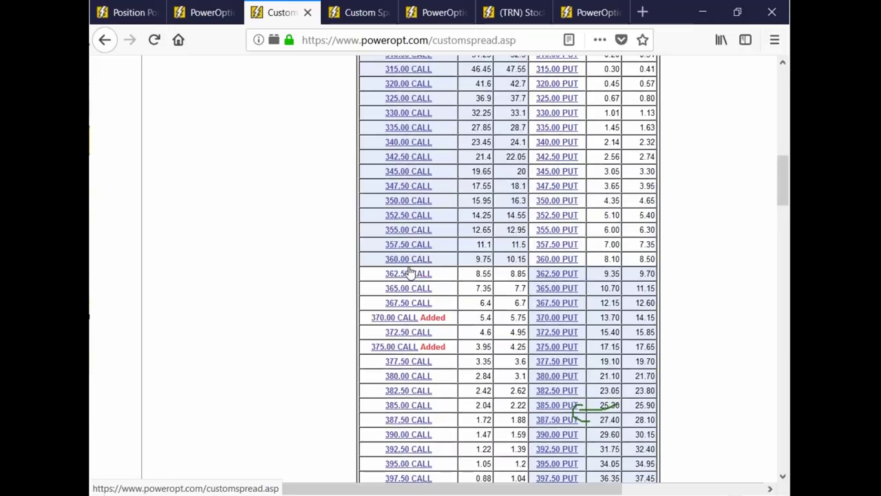
pyautogui.click(403, 245)
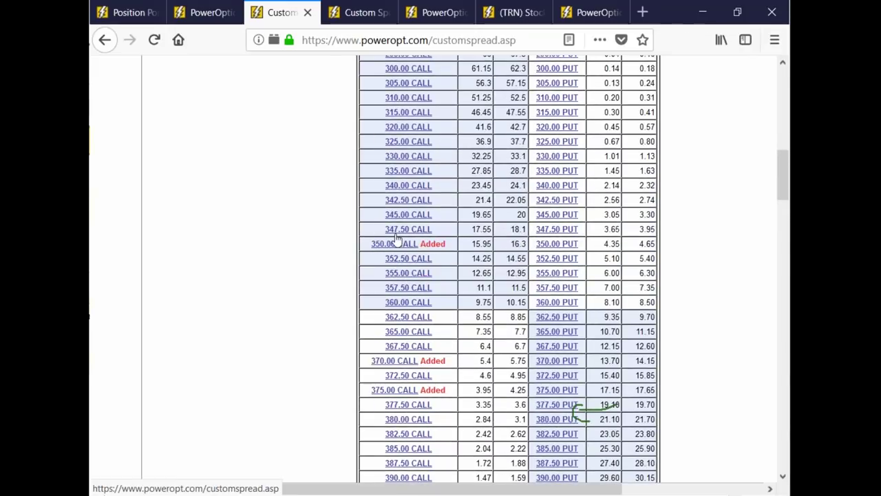
pyautogui.click(395, 217)
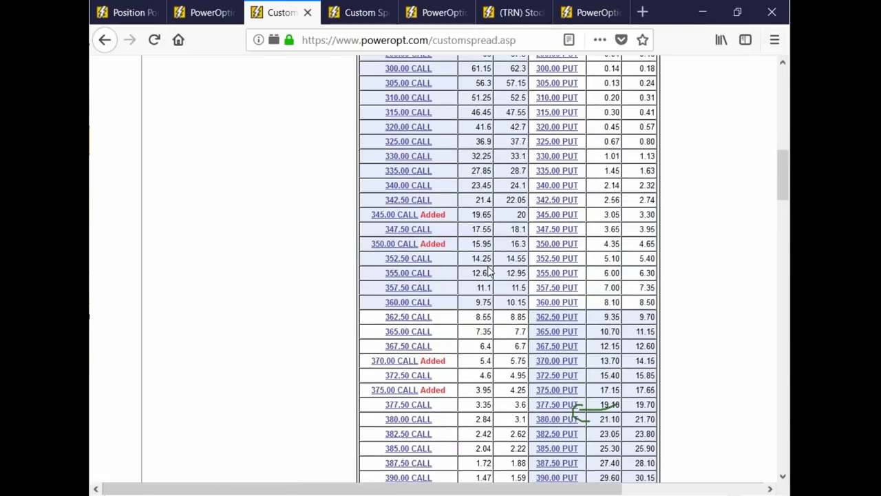
# Set the 350.00 and 370.00 calls to Sell and submit the four-leg spread.
pyautogui.scroll(-15, 482, 279)
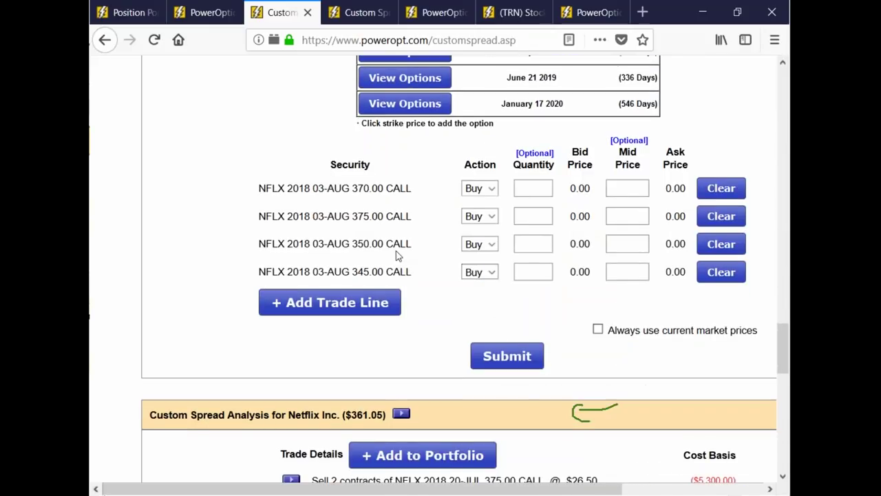
pyautogui.click(489, 244)
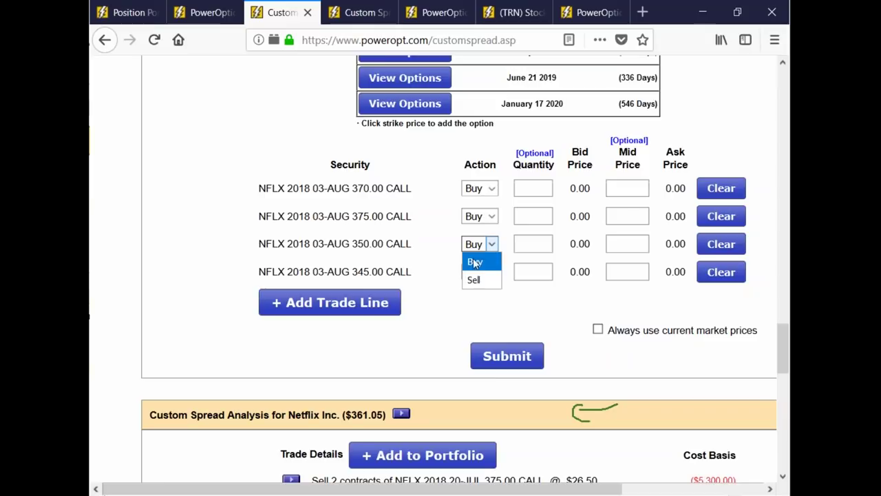
pyautogui.click(473, 279)
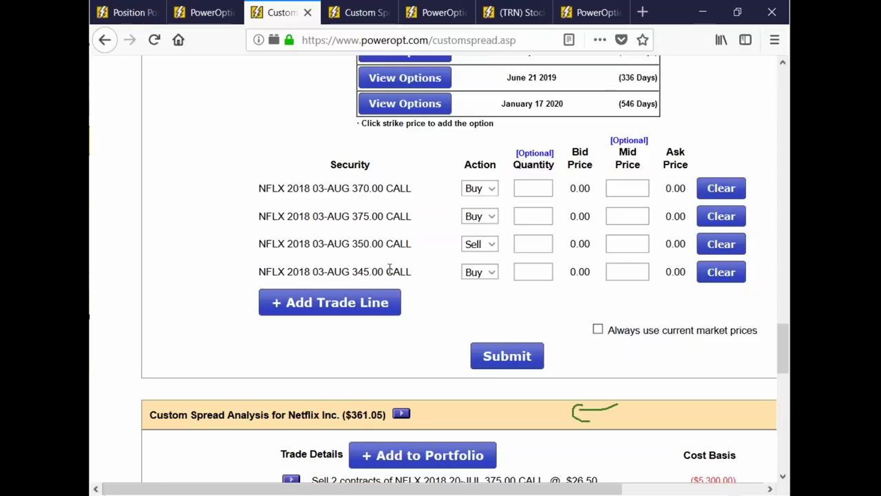
pyautogui.click(480, 188)
pyautogui.click(475, 222)
pyautogui.click(493, 359)
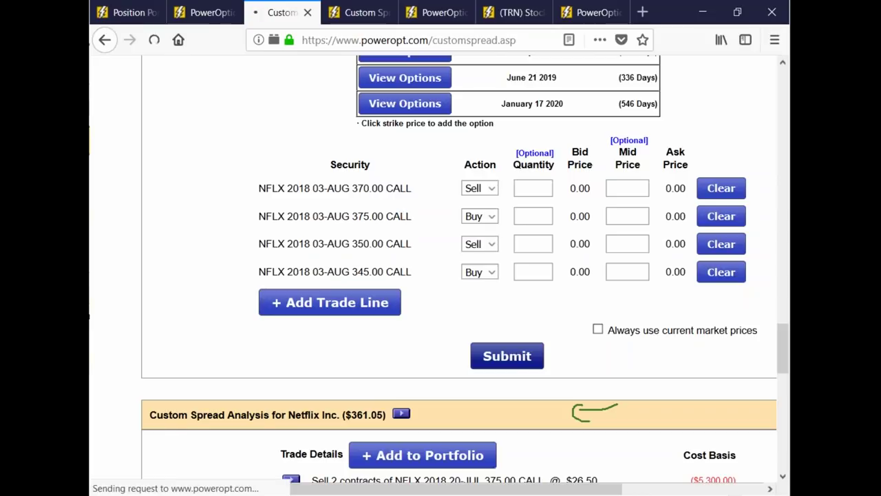
# Examine the new spread's profit/loss chart and highlight the second break-even price.
pyautogui.scroll(-7, 584, 305)
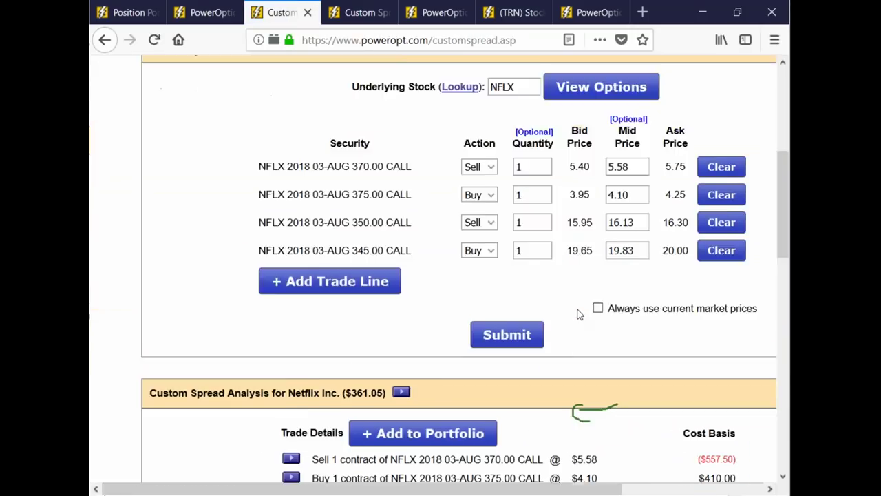
pyautogui.scroll(-3, 547, 285)
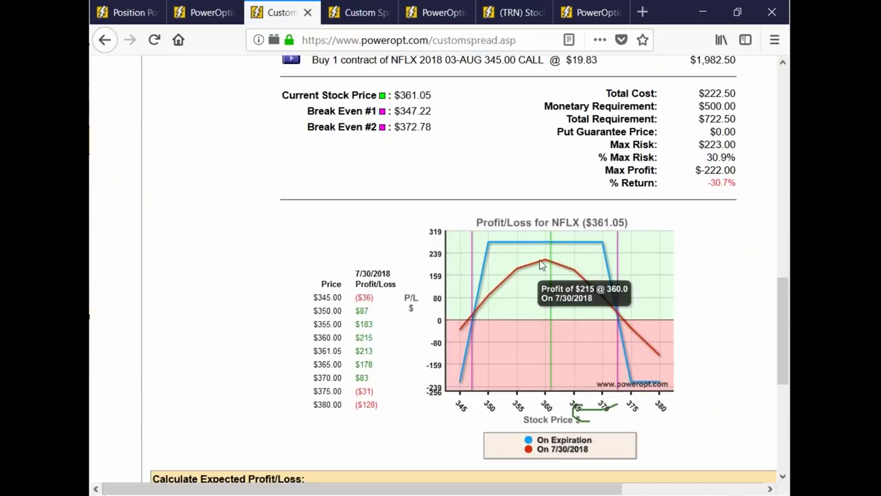
pyautogui.moveTo(395, 128); pyautogui.dragTo(432, 130)
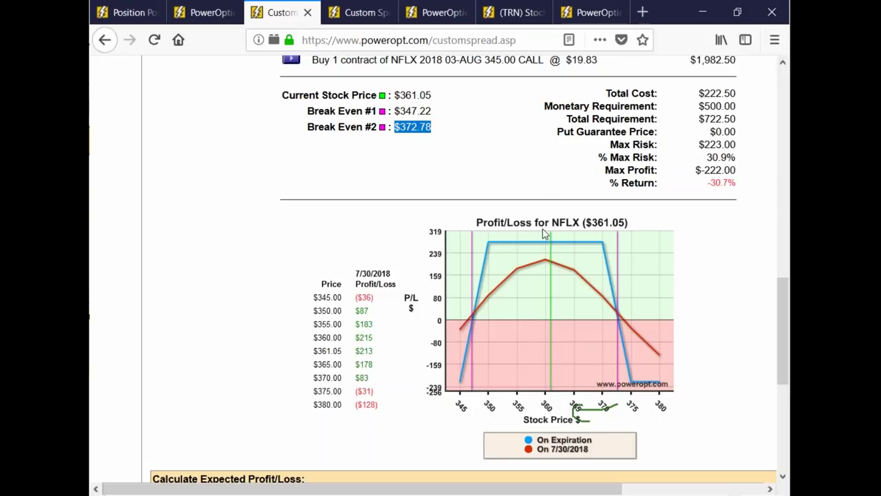
pyautogui.moveTo(555, 240)
pyautogui.moveTo(513, 246)
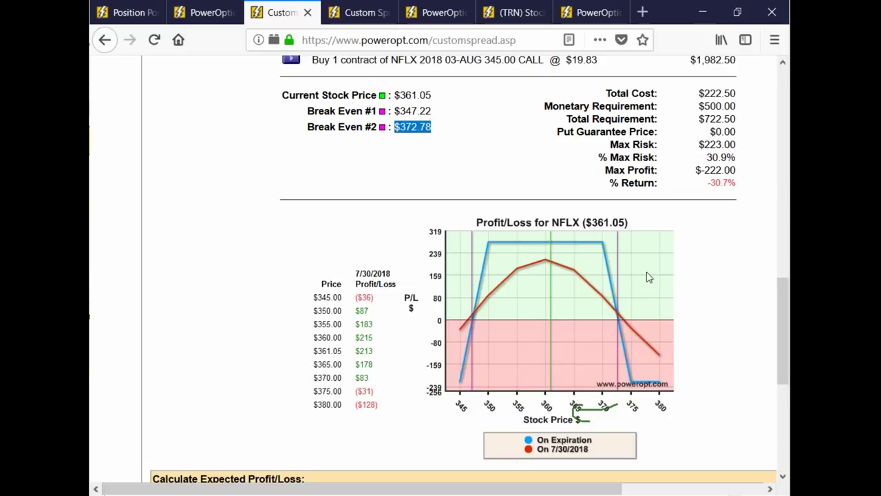
# Review the four legs' cost basis and highlight the max profit, % return and total cost figures.
pyautogui.scroll(4, 709, 238)
pyautogui.scroll(-1, 695, 250)
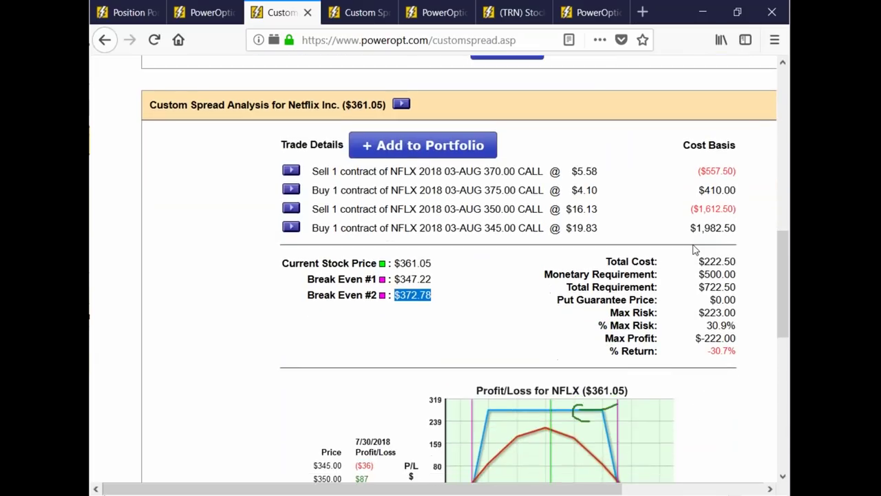
pyautogui.scroll(-1, 695, 250)
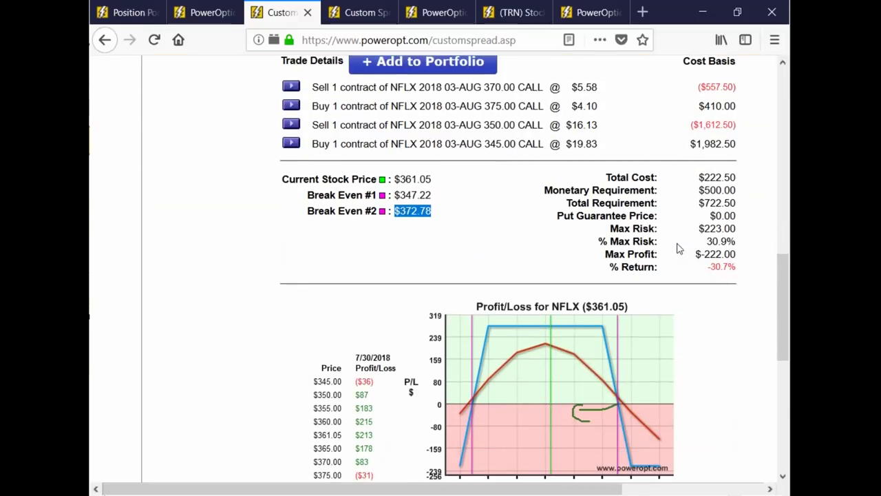
pyautogui.scroll(-1, 680, 253)
pyautogui.moveTo(691, 172); pyautogui.dragTo(750, 191)
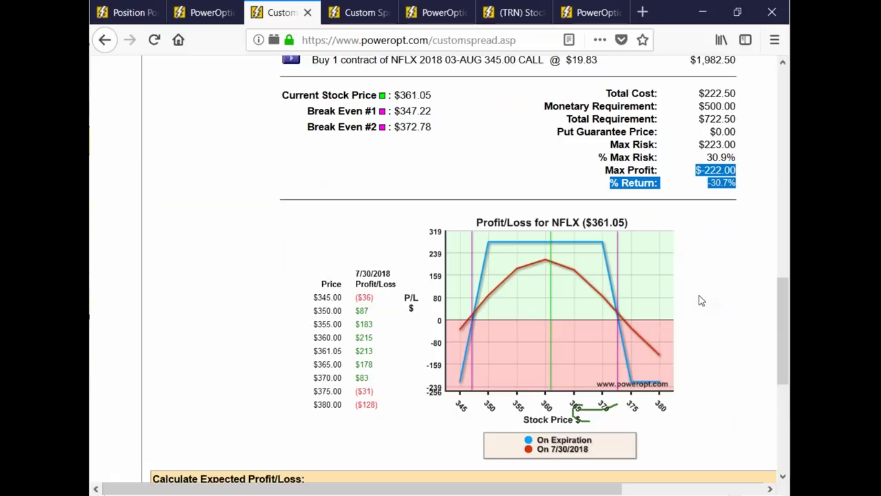
pyautogui.moveTo(704, 93); pyautogui.dragTo(743, 110)
pyautogui.click(747, 116)
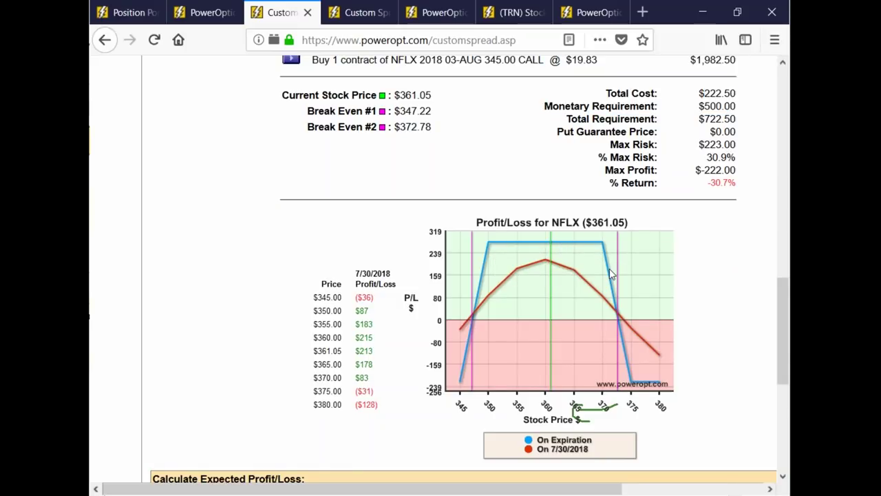
# Highlight the condor's max risk, break-even, max profit and total cost figures and check the profit at expiration on the chart.
pyautogui.moveTo(699, 146); pyautogui.dragTo(741, 153)
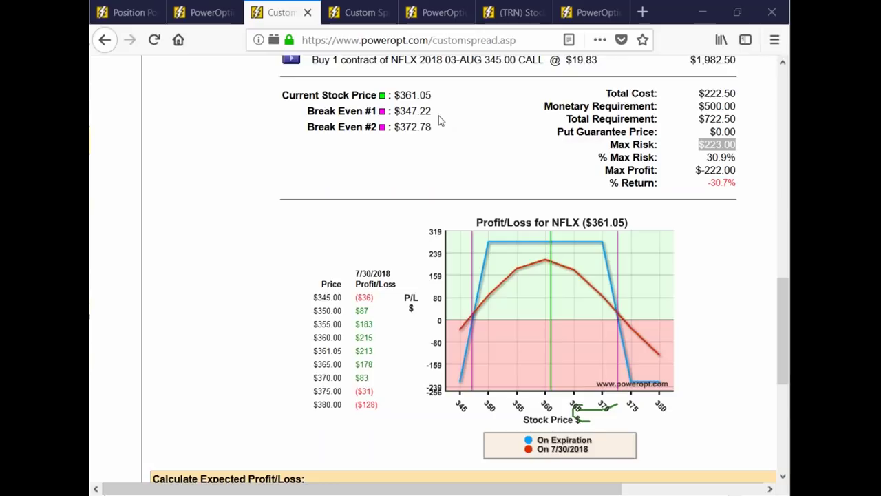
pyautogui.moveTo(394, 111); pyautogui.dragTo(432, 128)
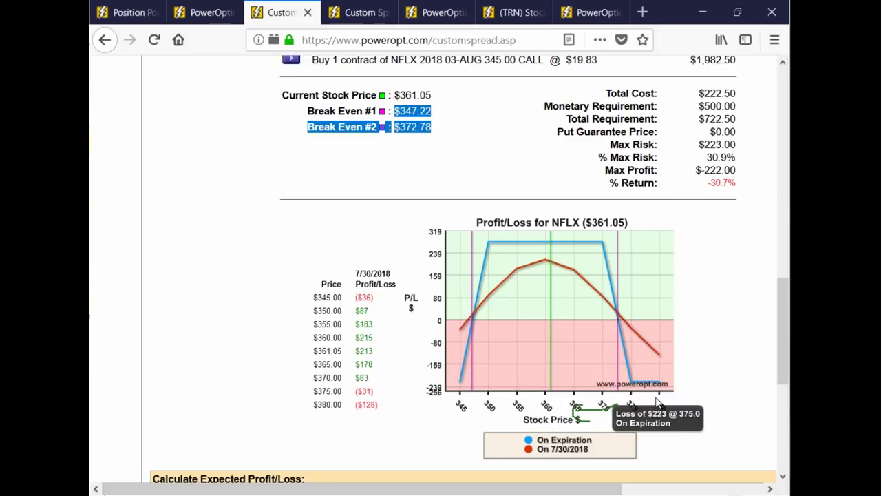
pyautogui.moveTo(701, 170); pyautogui.dragTo(736, 171)
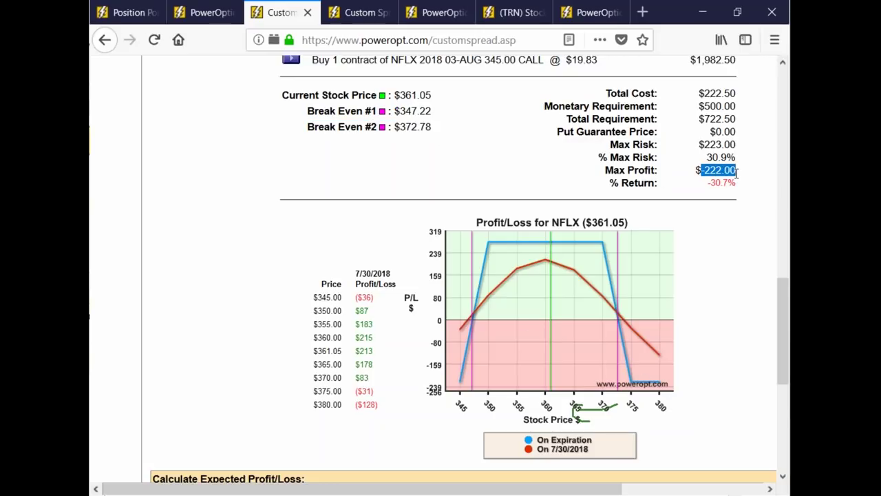
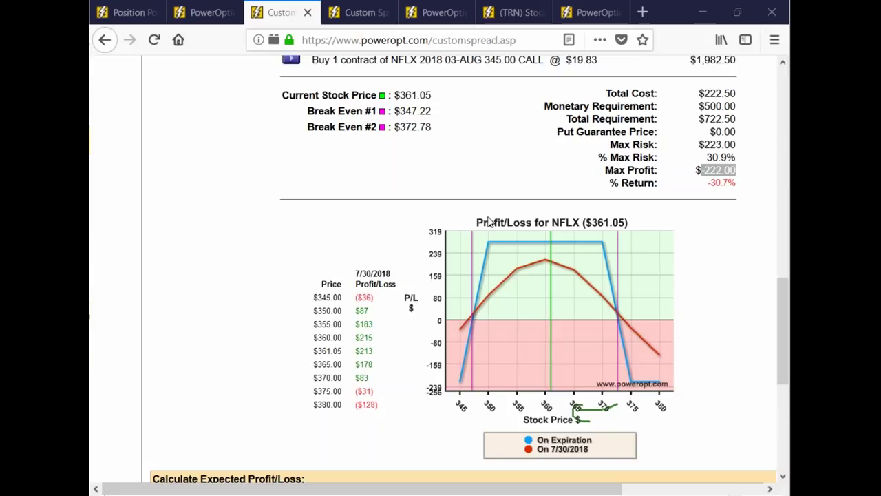
pyautogui.moveTo(544, 256)
pyautogui.moveTo(704, 93); pyautogui.dragTo(744, 93)
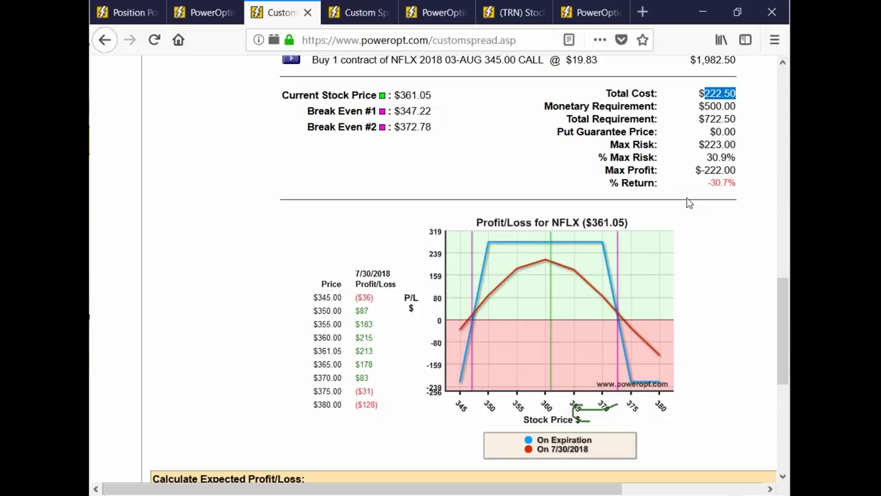
pyautogui.moveTo(704, 170); pyautogui.dragTo(736, 170)
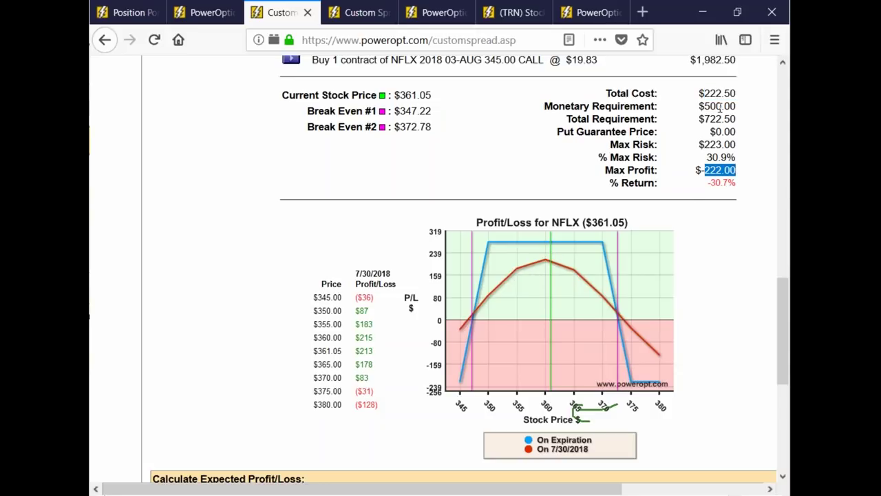
pyautogui.moveTo(700, 94); pyautogui.dragTo(736, 93)
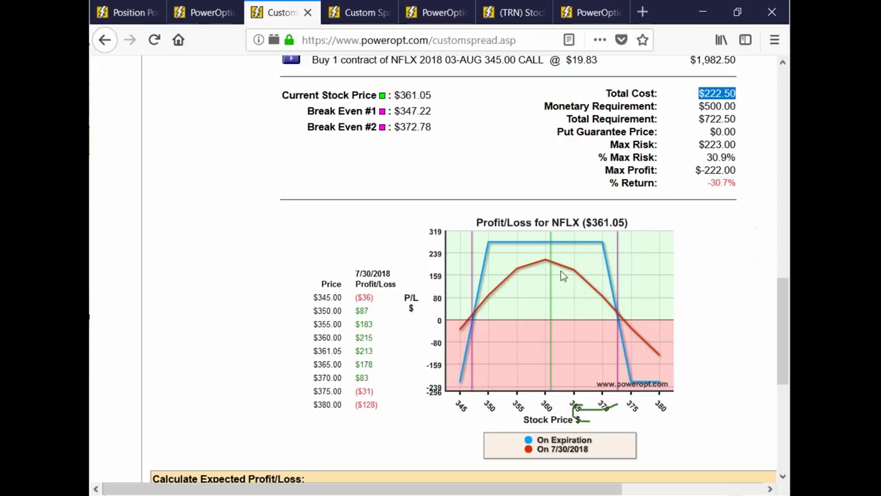
pyautogui.moveTo(493, 248)
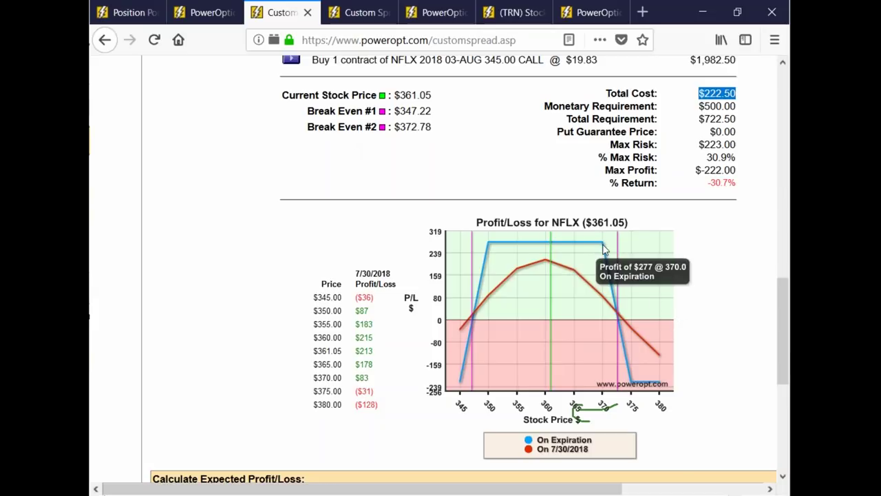
# Resubmit the four-leg NFLX call spread to recalculate its analysis.
pyautogui.scroll(3, 489, 148)
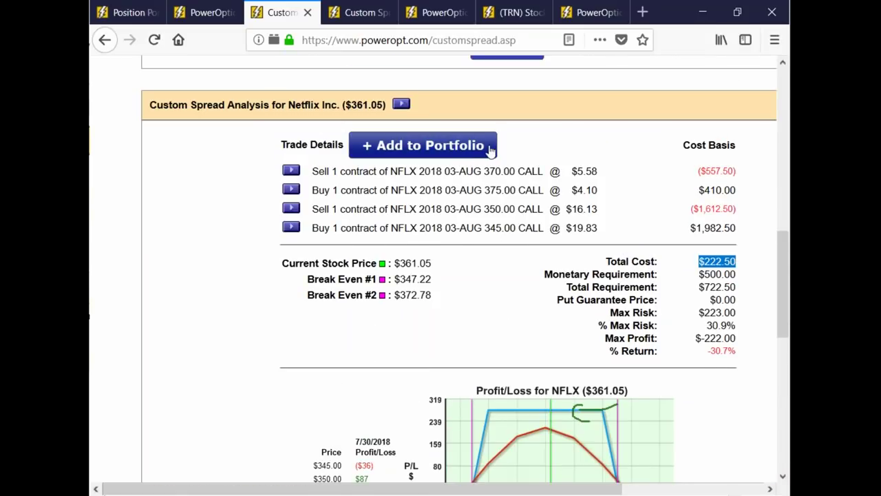
pyautogui.scroll(2, 503, 146)
pyautogui.click(507, 131)
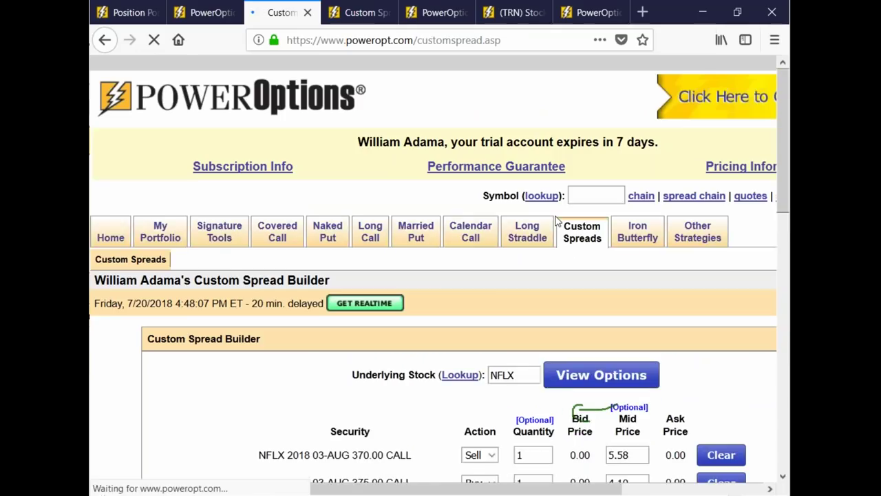
pyautogui.scroll(-8, 551, 222)
pyautogui.scroll(3, 544, 226)
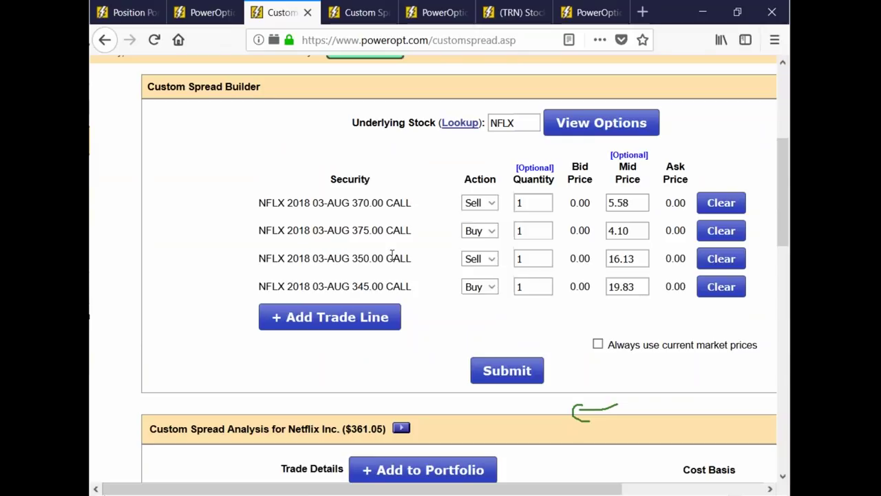
# Highlight the 375.00, 370.00 and 350.00 call legs in the builder and review the recalculated analysis.
pyautogui.moveTo(352, 232); pyautogui.dragTo(427, 241)
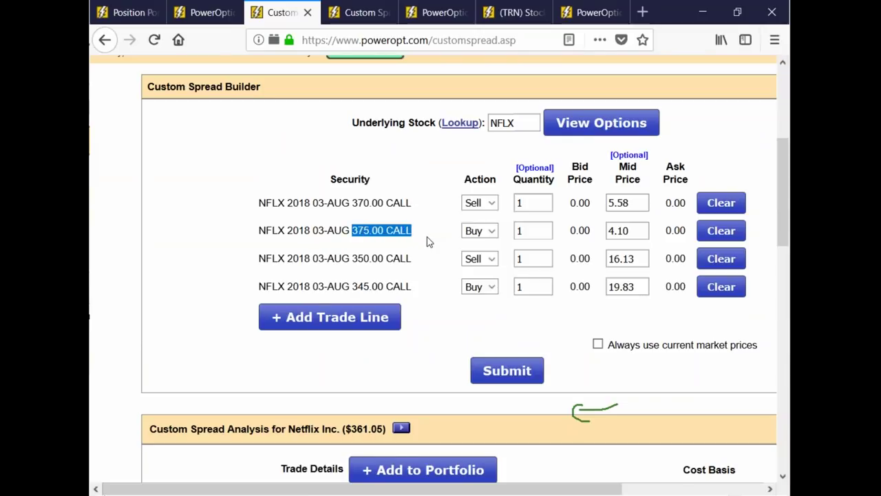
pyautogui.moveTo(350, 203); pyautogui.dragTo(434, 215)
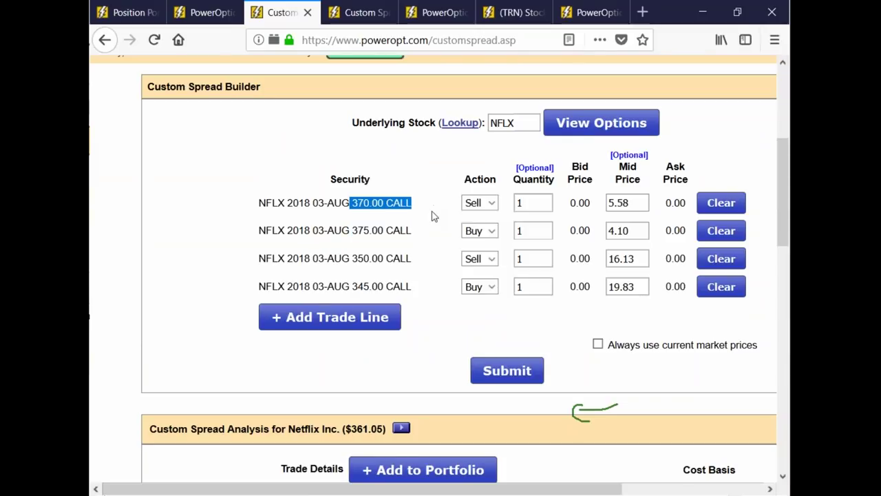
pyautogui.moveTo(353, 258); pyautogui.dragTo(424, 268)
pyautogui.scroll(-5, 425, 272)
pyautogui.scroll(-2, 711, 188)
pyautogui.scroll(2, 676, 242)
pyautogui.scroll(1, 678, 255)
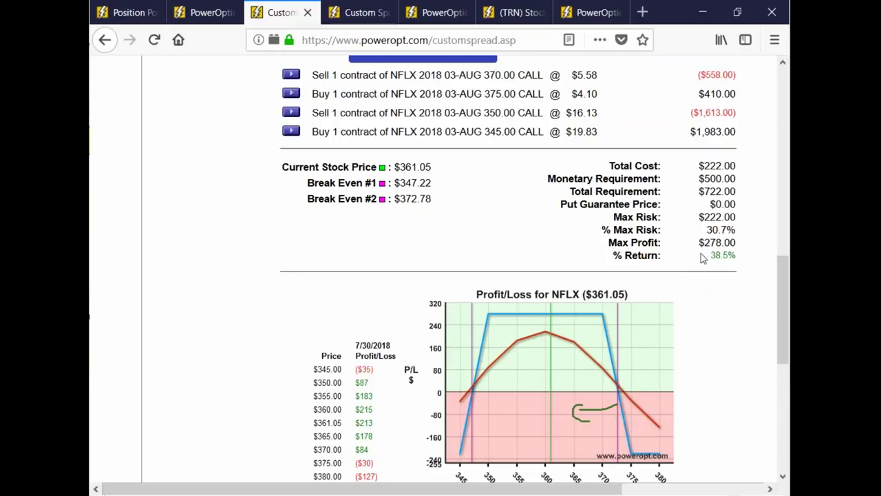
# Highlight the recalculated total cost, max profit and % return, and check the chart's expiration profit at 350.
pyautogui.moveTo(700, 165); pyautogui.dragTo(741, 167)
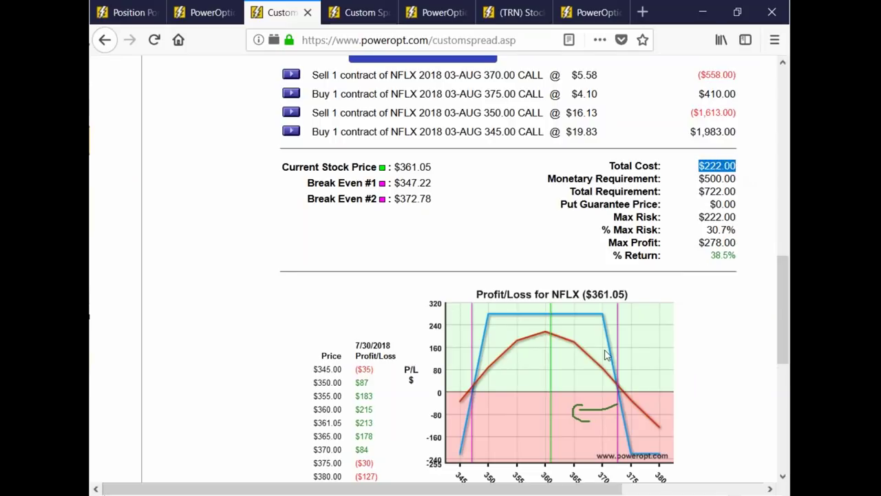
pyautogui.moveTo(493, 323)
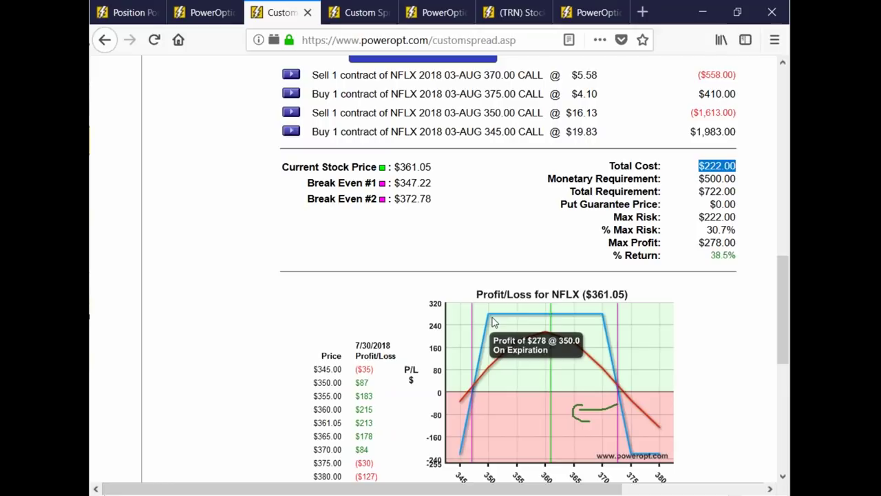
pyautogui.moveTo(699, 242); pyautogui.dragTo(737, 242)
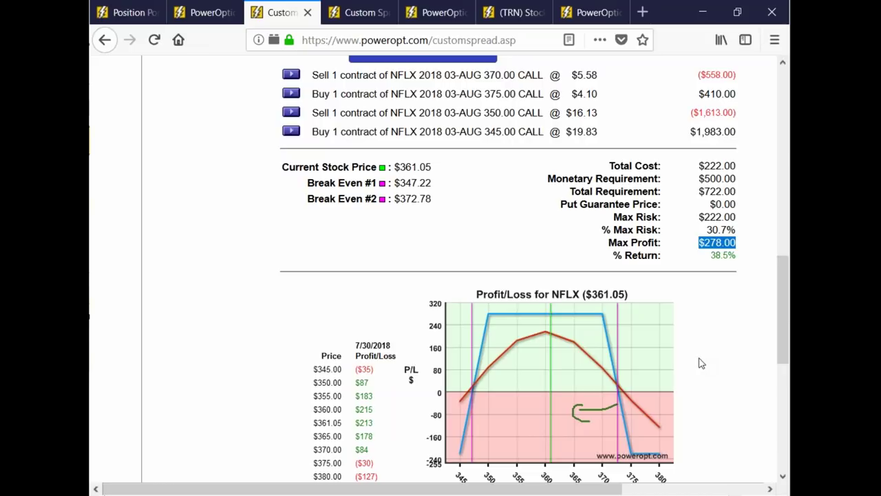
pyautogui.click(715, 256)
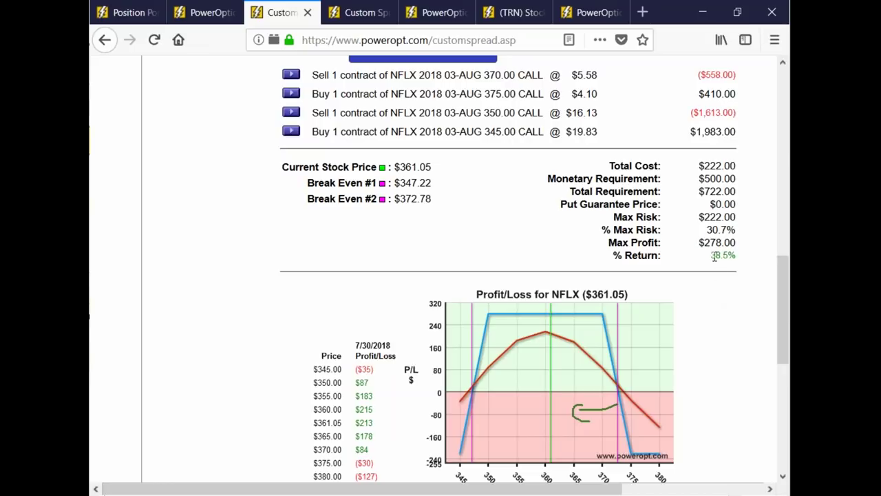
pyautogui.moveTo(712, 256); pyautogui.dragTo(737, 257)
# Mark up the total cost, total requirement, max profit and both chart slopes with the pen, and erase the ink.
pyautogui.moveTo(734, 152)
pyautogui.mouseDown()
pyautogui.moveTo(754, 173)
pyautogui.moveTo(740, 146)
pyautogui.mouseUp()
pyautogui.moveTo(491, 323)
pyautogui.mouseDown()
pyautogui.moveTo(499, 425)
pyautogui.moveTo(486, 466)
pyautogui.mouseUp()
pyautogui.moveTo(610, 315)
pyautogui.mouseDown()
pyautogui.moveTo(633, 328)
pyautogui.moveTo(654, 446)
pyautogui.mouseUp()
pyautogui.moveTo(670, 361)
pyautogui.mouseDown()
pyautogui.moveTo(675, 336)
pyautogui.moveTo(706, 354)
pyautogui.moveTo(720, 357)
pyautogui.moveTo(724, 346)
pyautogui.moveTo(730, 362)
pyautogui.mouseUp()
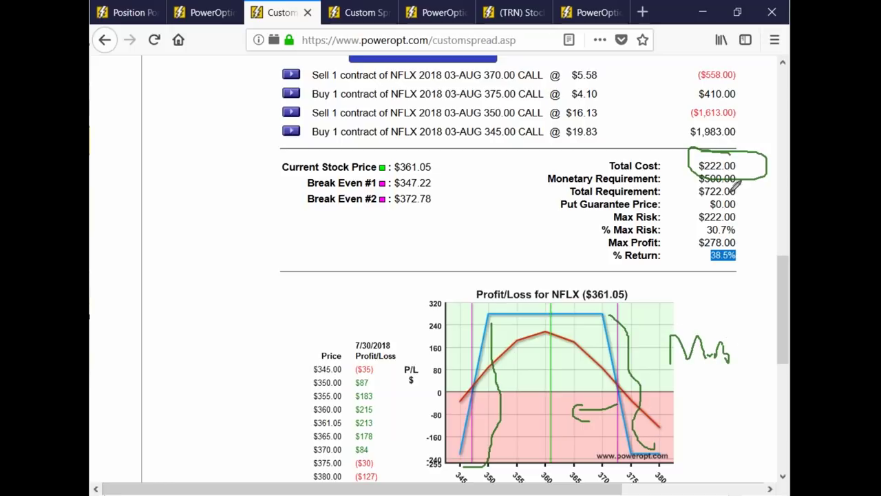
pyautogui.moveTo(734, 184)
pyautogui.mouseDown()
pyautogui.moveTo(689, 197)
pyautogui.moveTo(754, 198)
pyautogui.moveTo(742, 183)
pyautogui.mouseUp()
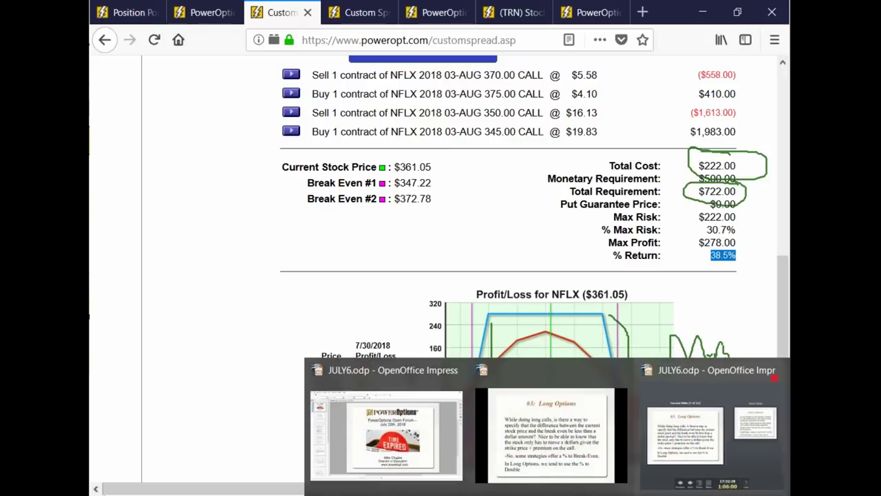
pyautogui.moveTo(730, 239)
pyautogui.mouseDown()
pyautogui.moveTo(695, 233)
pyautogui.moveTo(716, 242)
pyautogui.mouseUp()
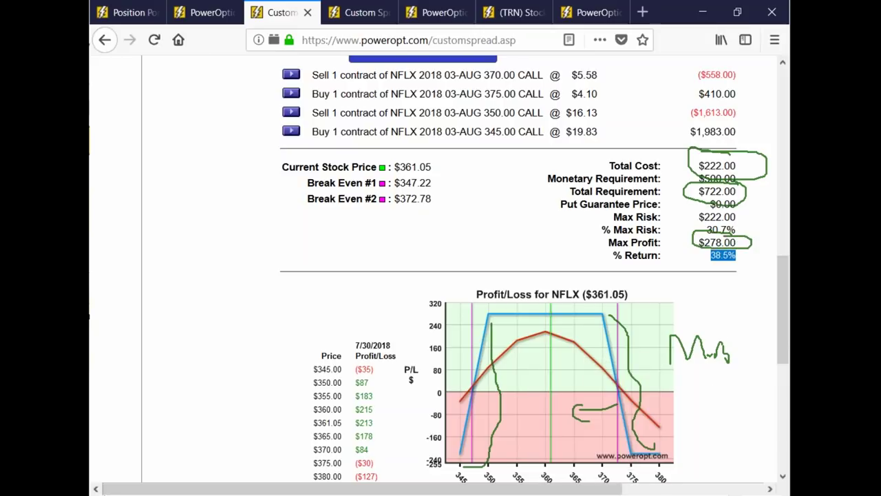
pyautogui.press('e')
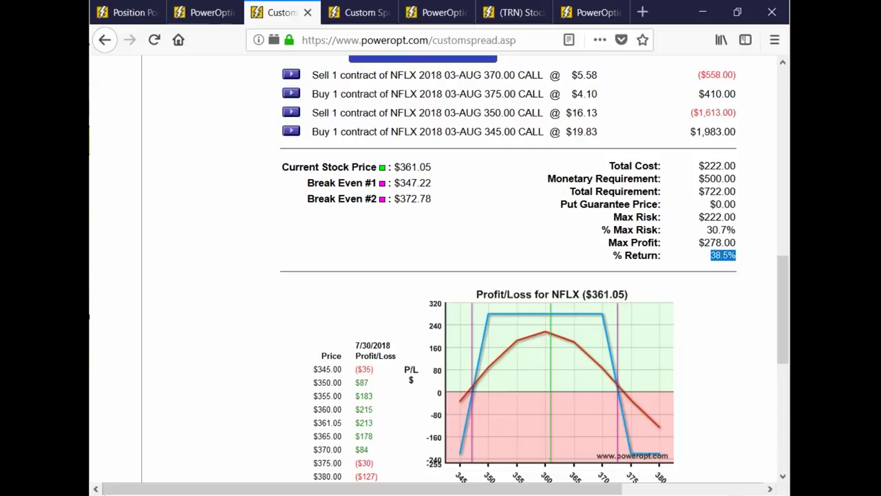
# Draw a curve beside the chart's falling slope and circle the 350 corner, erase the ink and leave pen mode.
pyautogui.moveTo(612, 321)
pyautogui.mouseDown()
pyautogui.moveTo(665, 386)
pyautogui.moveTo(653, 426)
pyautogui.mouseUp()
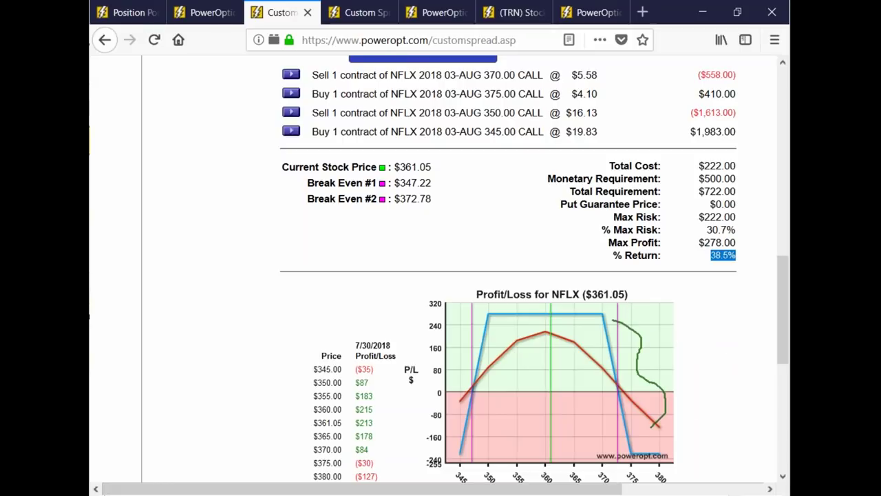
pyautogui.moveTo(469, 325)
pyautogui.mouseDown()
pyautogui.moveTo(490, 323)
pyautogui.moveTo(474, 328)
pyautogui.mouseUp()
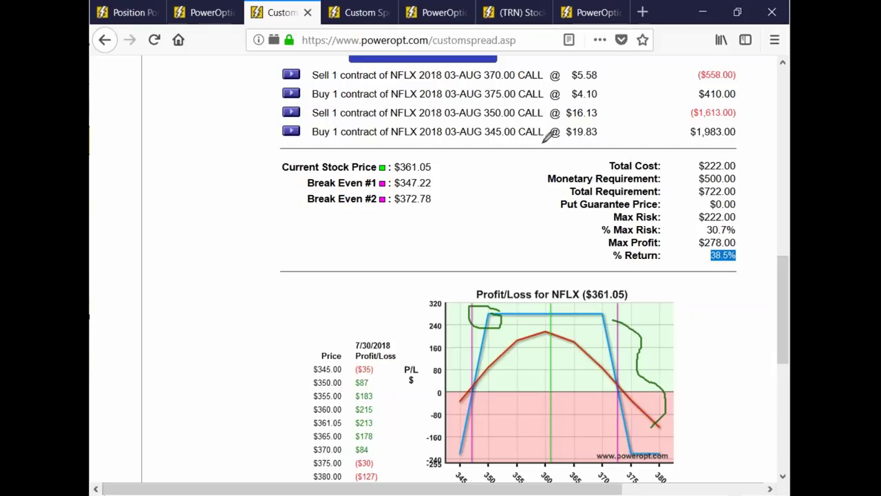
pyautogui.press('e')
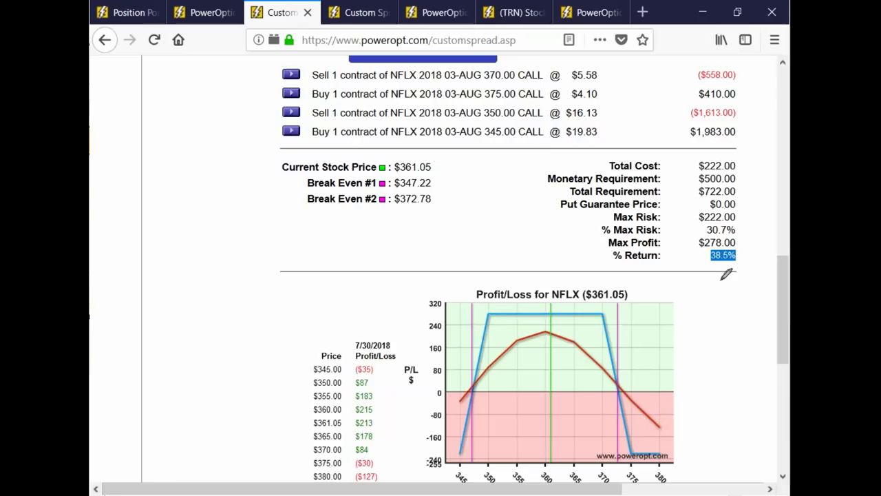
pyautogui.press('Escape')
pyautogui.click(320, 280)
# Leave the NFLX spread and go to the PowerOptions home page.
pyautogui.scroll(4, 319, 279)
pyautogui.scroll(4, 318, 279)
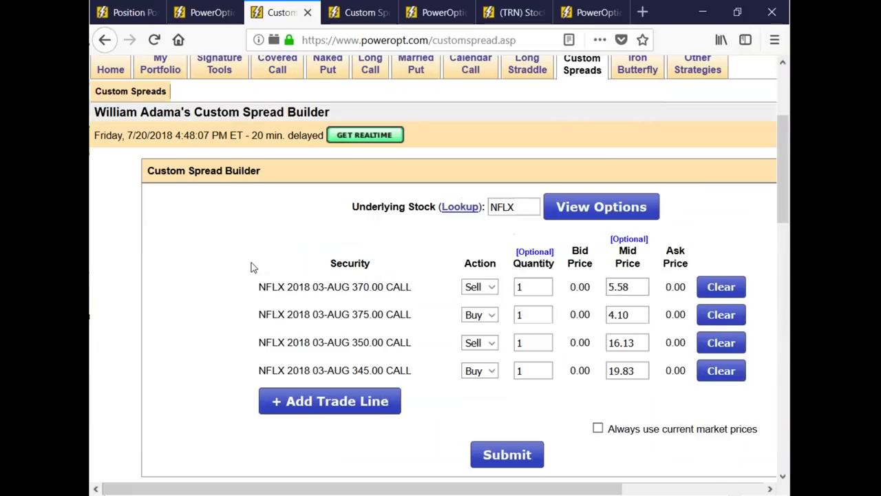
pyautogui.click(175, 91)
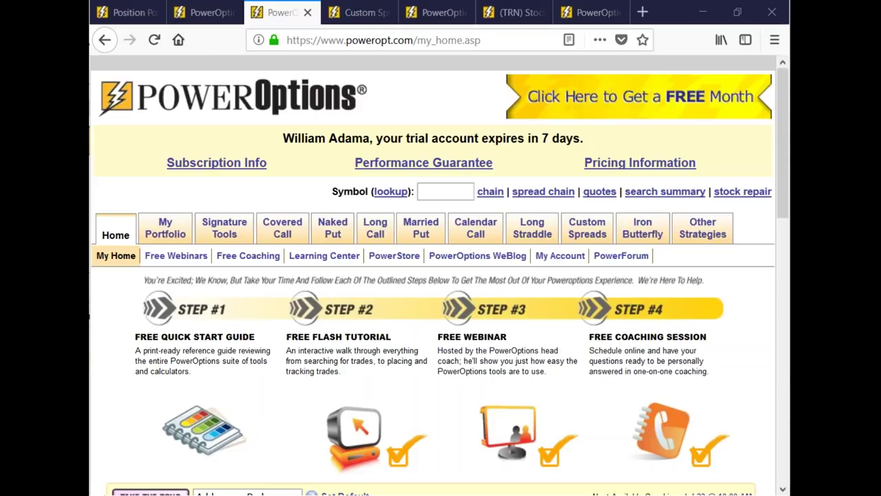
# Close the three rightmost browser tabs, leaving the Custom Spread Builder tab with the TRN analysis open.
pyautogui.click(622, 14)
pyautogui.click(618, 12)
pyautogui.click(619, 13)
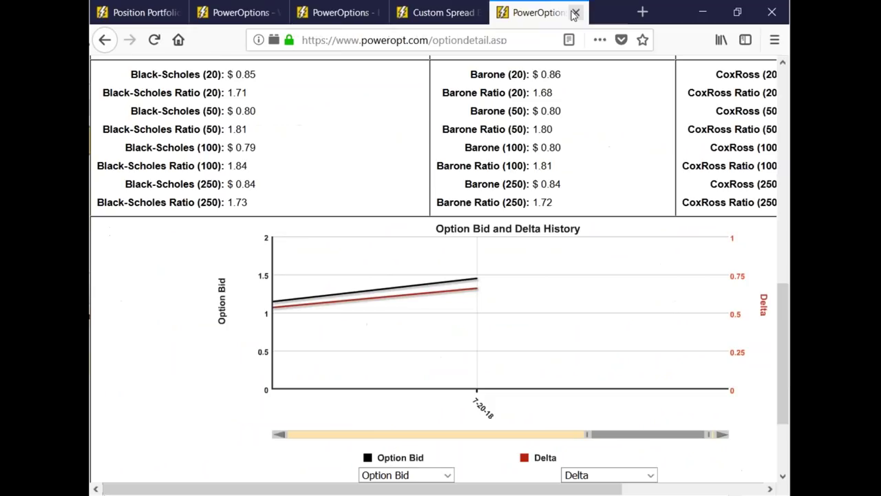
pyautogui.click(616, 14)
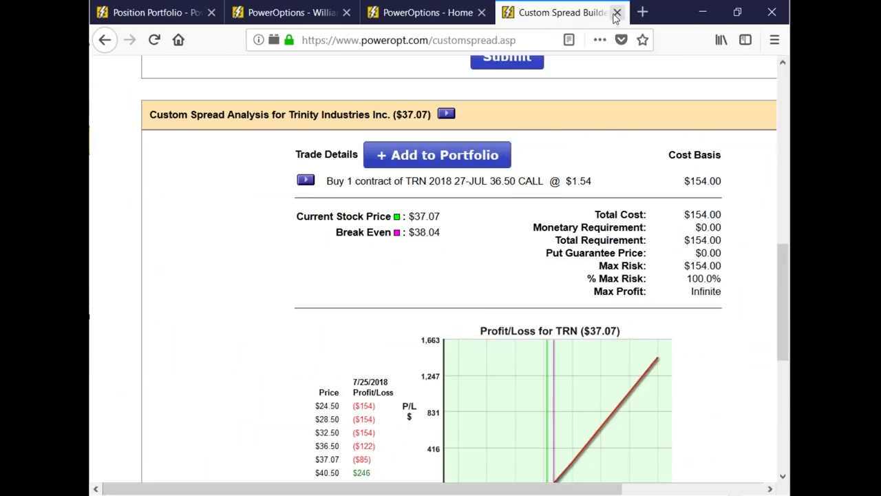
# Clear the TRN call leg, set the underlying stock to IBM and list its option expirations.
pyautogui.scroll(5, 571, 216)
pyautogui.click(726, 224)
pyautogui.doubleClick(502, 144)
pyautogui.press('BackSpace')
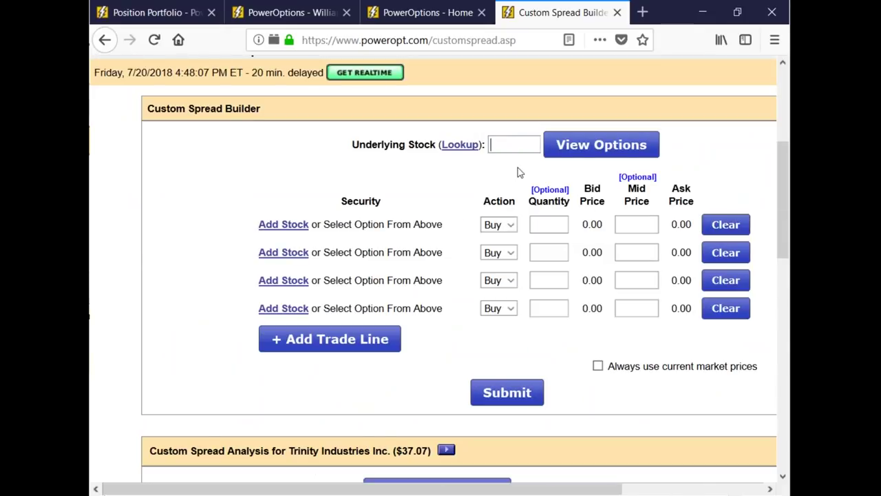
pyautogui.write('IBM')
pyautogui.click(586, 148)
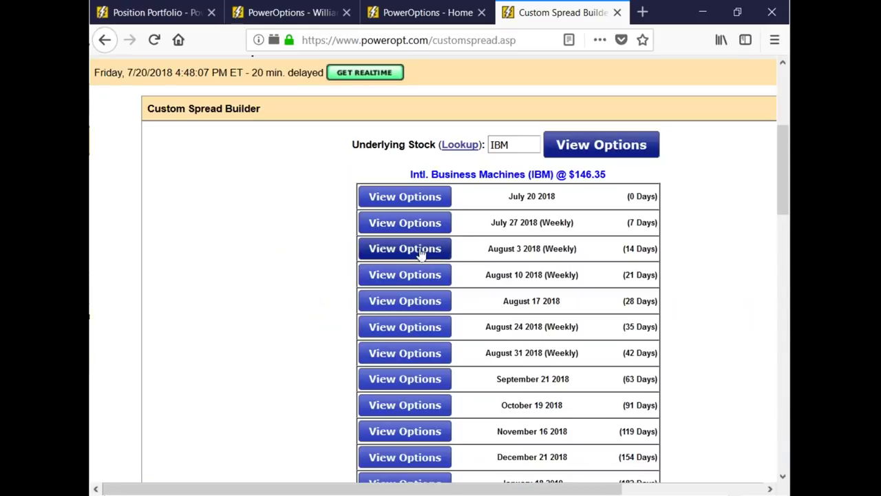
# Add the IBM August 3 2018 150.00 call to the spread.
pyautogui.click(421, 251)
pyautogui.scroll(-5, 503, 256)
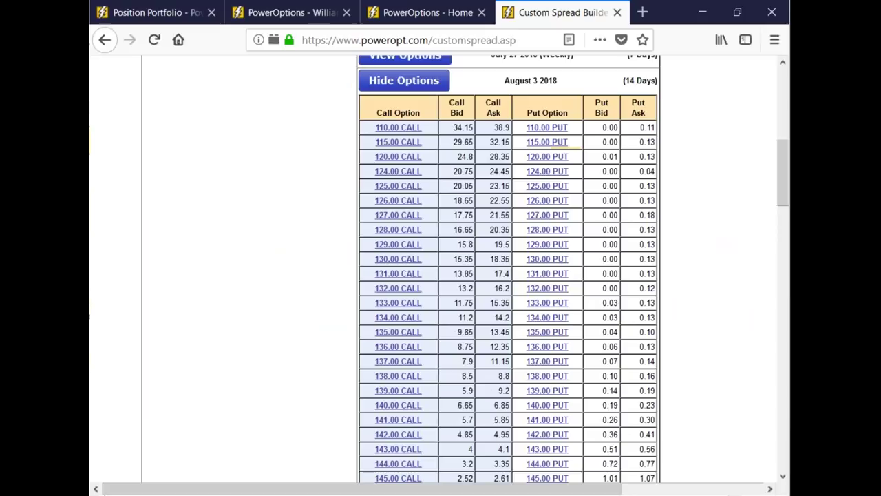
pyautogui.scroll(-7, 492, 259)
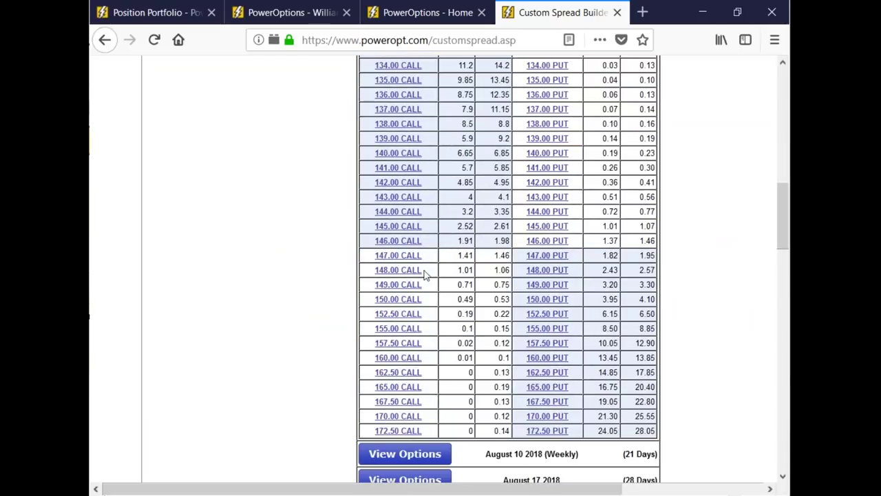
pyautogui.click(400, 303)
# List the IBM August 10 2018 weekly options and add the 149.00 call to the spread.
pyautogui.scroll(-5, 400, 305)
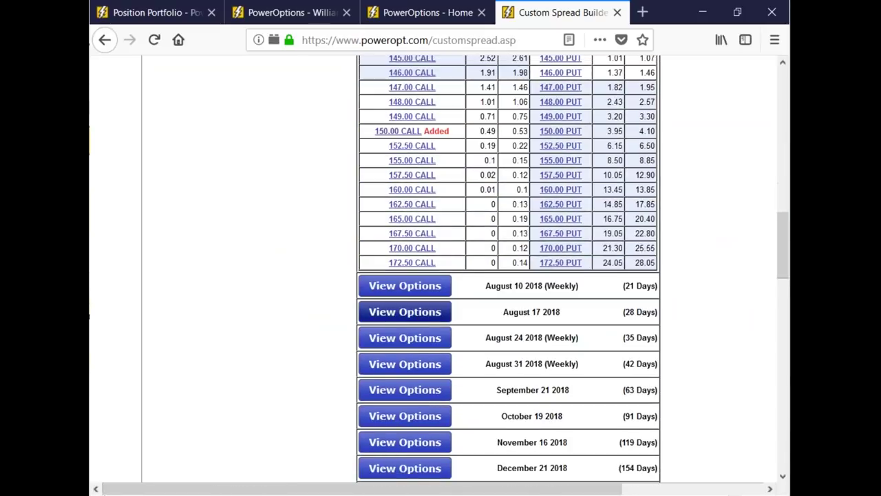
pyautogui.click(404, 285)
pyautogui.scroll(-7, 547, 316)
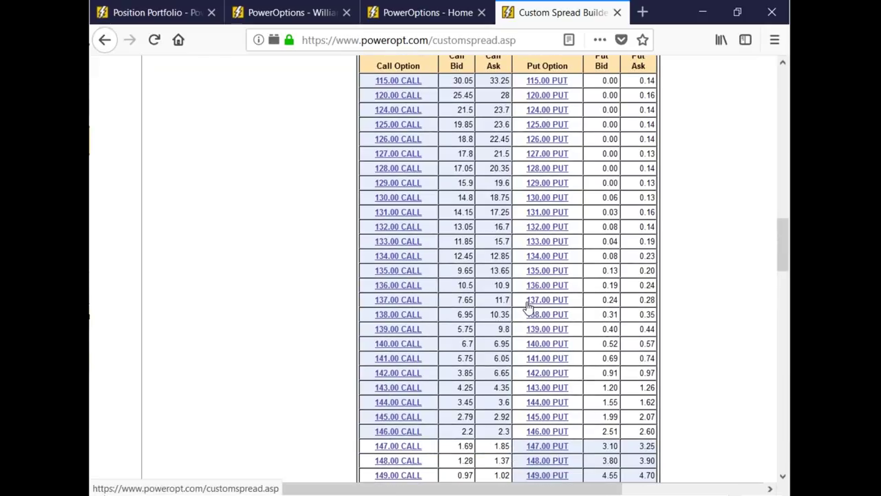
pyautogui.scroll(-3, 513, 311)
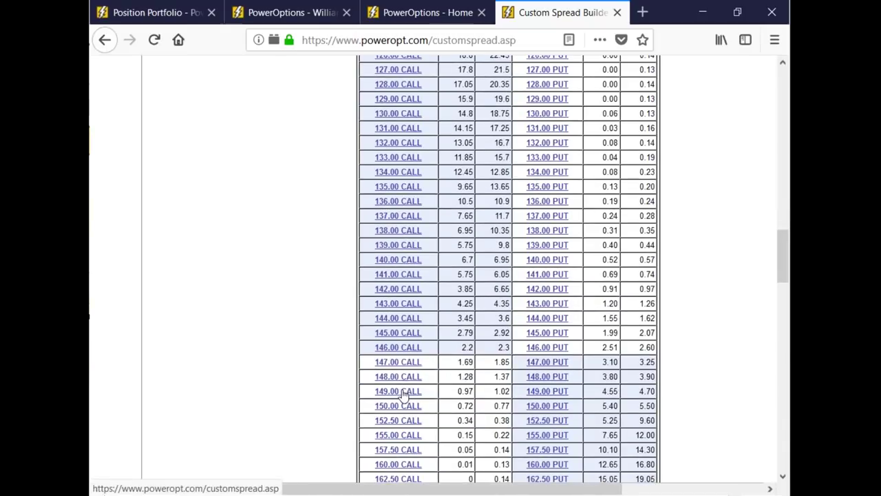
pyautogui.click(401, 390)
# Set the IBM August 3 150.00 call to Sell and submit the two-leg spread for analysis.
pyautogui.scroll(-15, 512, 344)
pyautogui.click(508, 290)
pyautogui.click(502, 320)
pyautogui.click(508, 458)
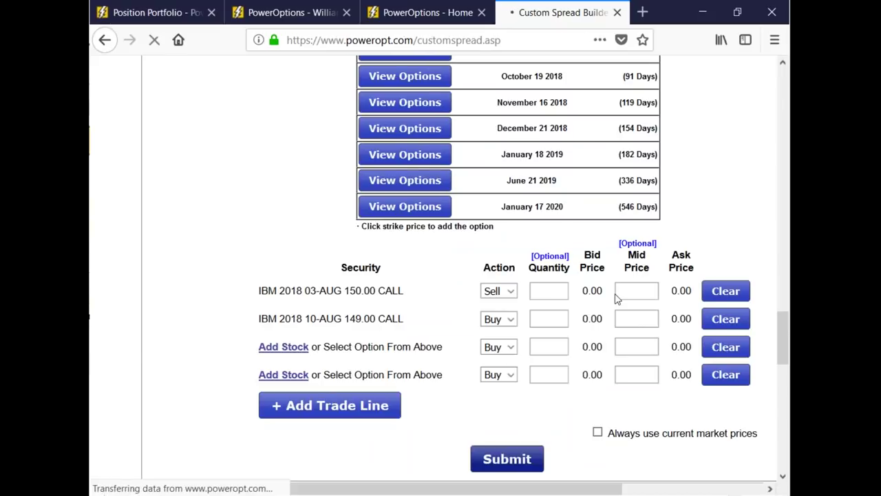
pyautogui.scroll(-5, 613, 290)
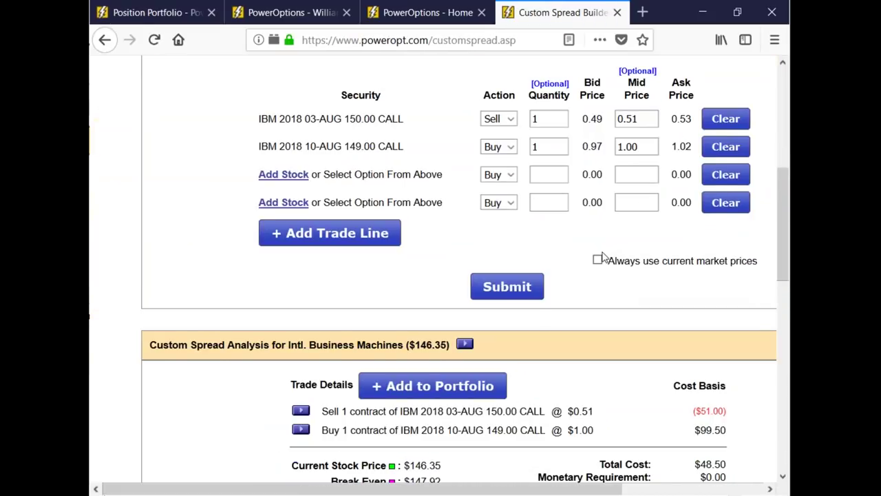
pyautogui.scroll(-4, 602, 259)
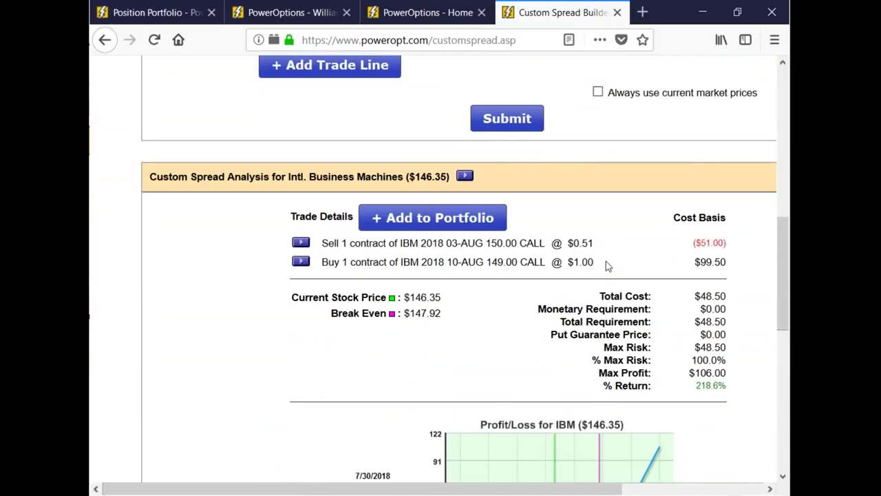
# Set the mid price of the August 3 150.00 call to 0.65 and resubmit the spread.
pyautogui.scroll(3, 608, 260)
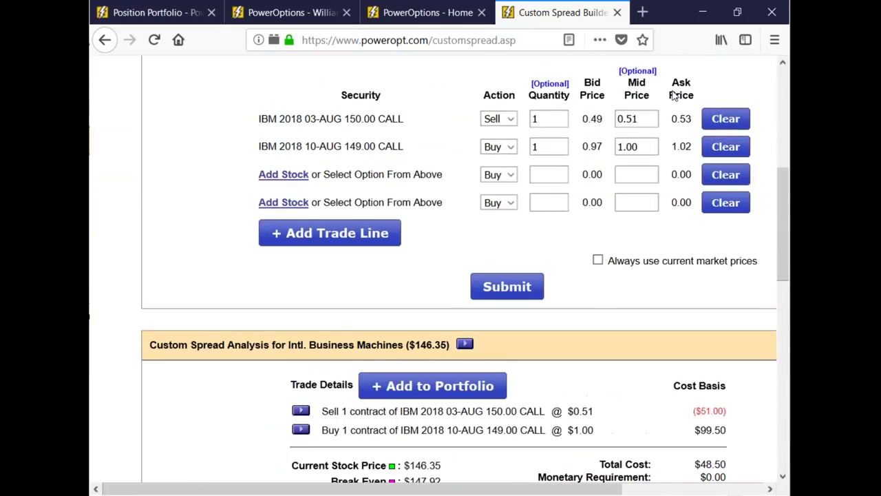
pyautogui.click(639, 119)
pyautogui.press('BackSpace')
pyautogui.press('BackSpace')
pyautogui.write('65')
pyautogui.click(507, 287)
# Examine the repriced IBM spread's profit/loss chart, its break-even price and the strikes of its two legs.
pyautogui.scroll(-10, 454, 276)
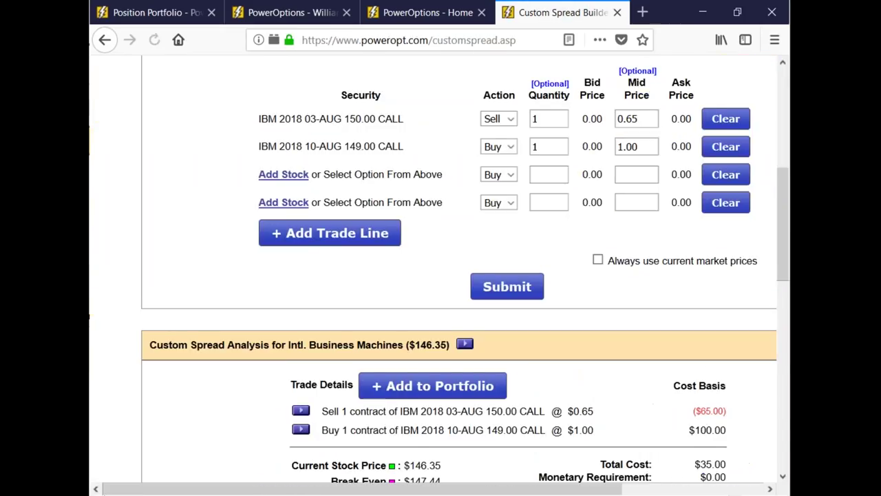
pyautogui.scroll(-2, 559, 358)
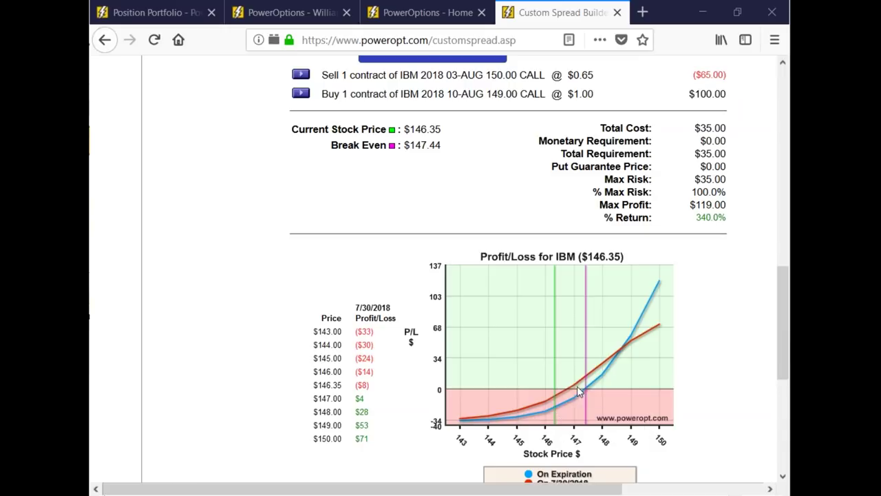
pyautogui.moveTo(569, 389)
pyautogui.moveTo(411, 145); pyautogui.dragTo(455, 173)
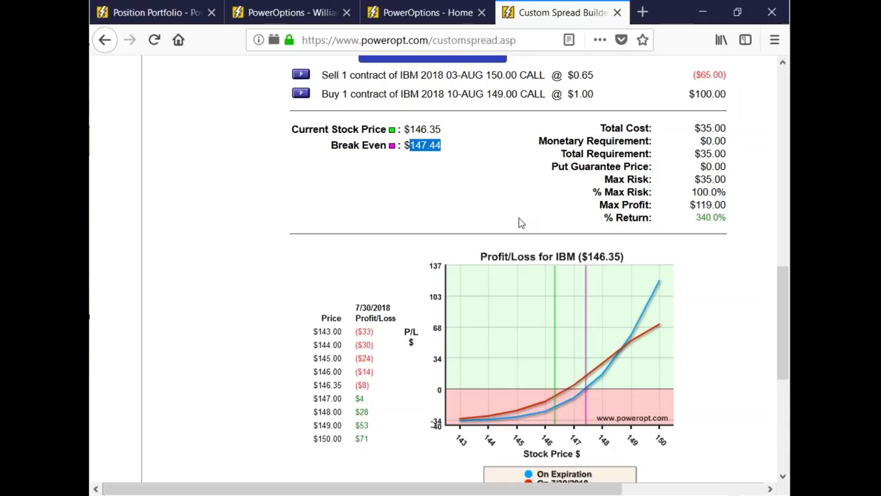
pyautogui.scroll(6, 535, 204)
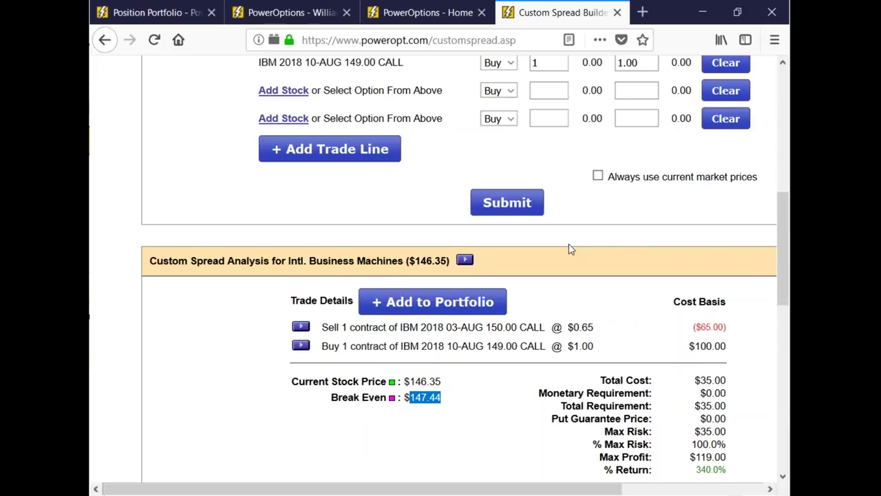
pyautogui.scroll(2, 569, 248)
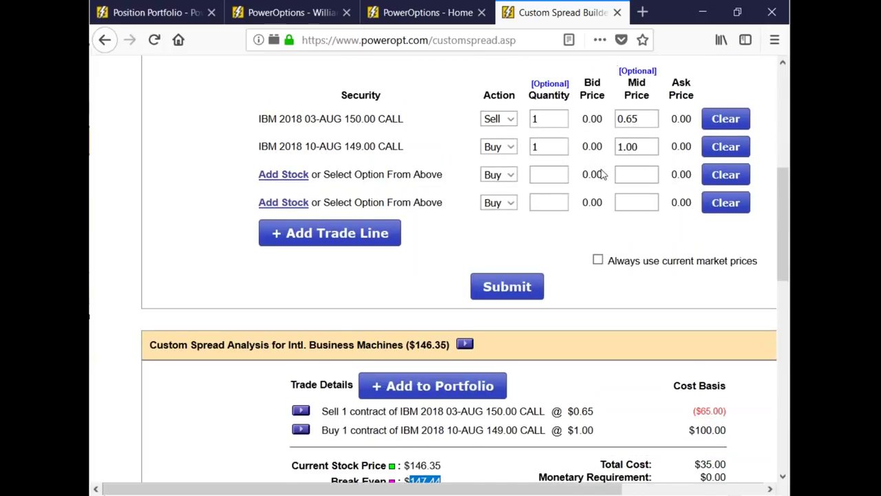
pyautogui.scroll(2, 601, 174)
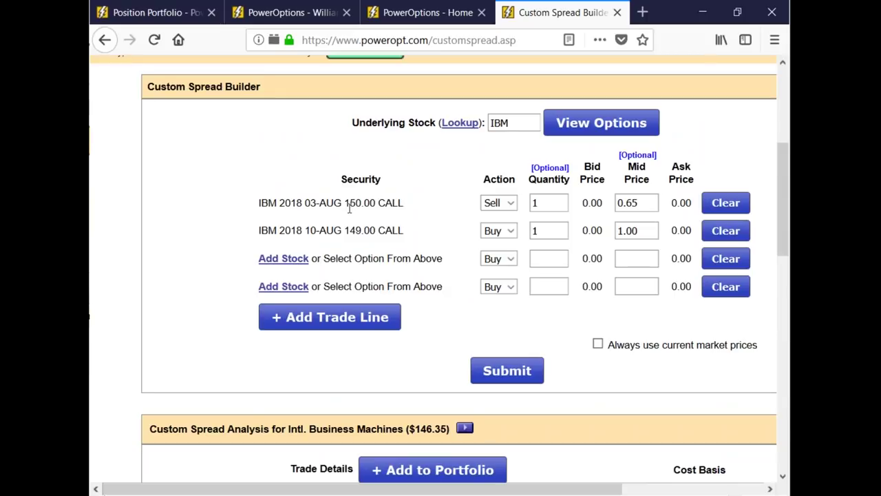
pyautogui.moveTo(349, 206); pyautogui.dragTo(405, 205)
pyautogui.moveTo(350, 232); pyautogui.dragTo(405, 233)
pyautogui.click(448, 240)
# Add the IBM August 3 2018 150.00 call and 149.00 call as two further legs of the spread.
pyautogui.click(599, 122)
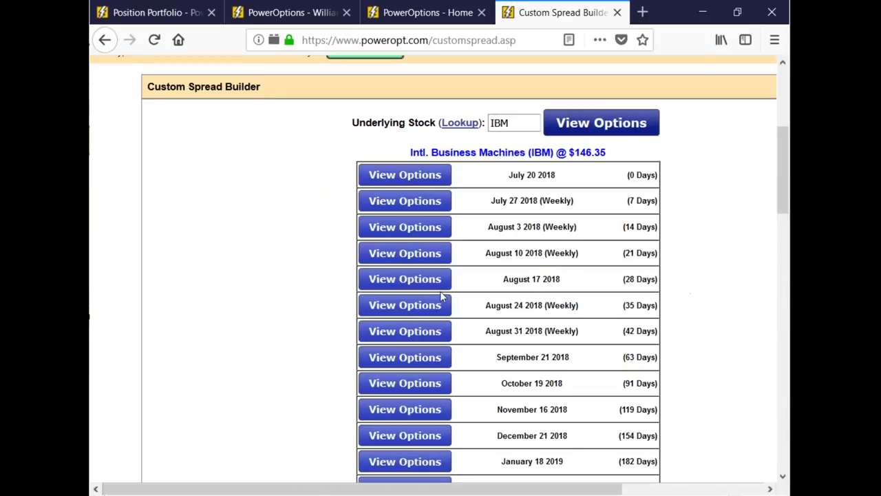
pyautogui.click(435, 231)
pyautogui.scroll(-5, 395, 280)
pyautogui.click(395, 279)
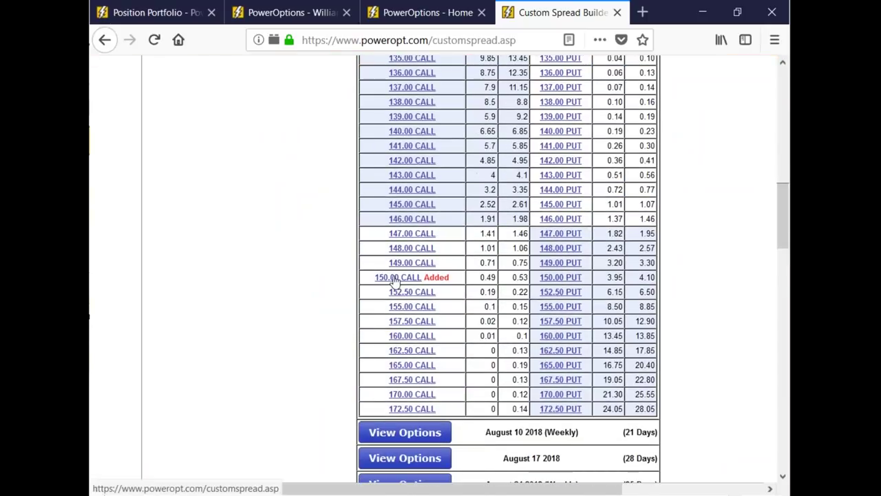
pyautogui.moveTo(486, 277); pyautogui.dragTo(525, 278)
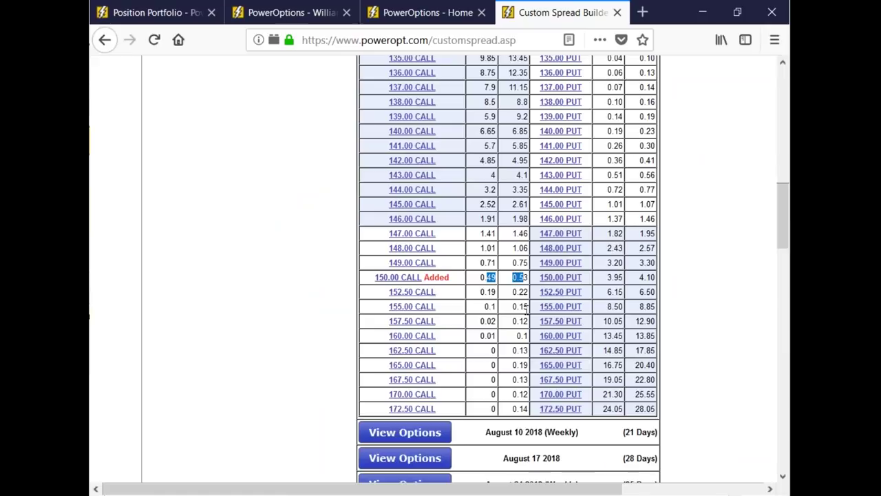
pyautogui.click(416, 264)
pyautogui.moveTo(487, 261); pyautogui.dragTo(523, 263)
# Set the August 3 149.00 call to Sell, then submit the four-leg spread and inspect its profit/loss chart.
pyautogui.scroll(-8, 524, 263)
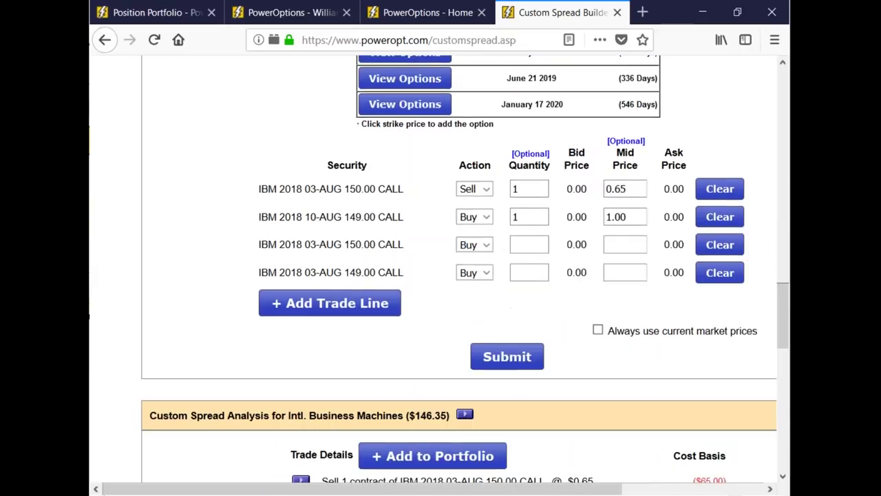
pyautogui.click(486, 273)
pyautogui.click(485, 307)
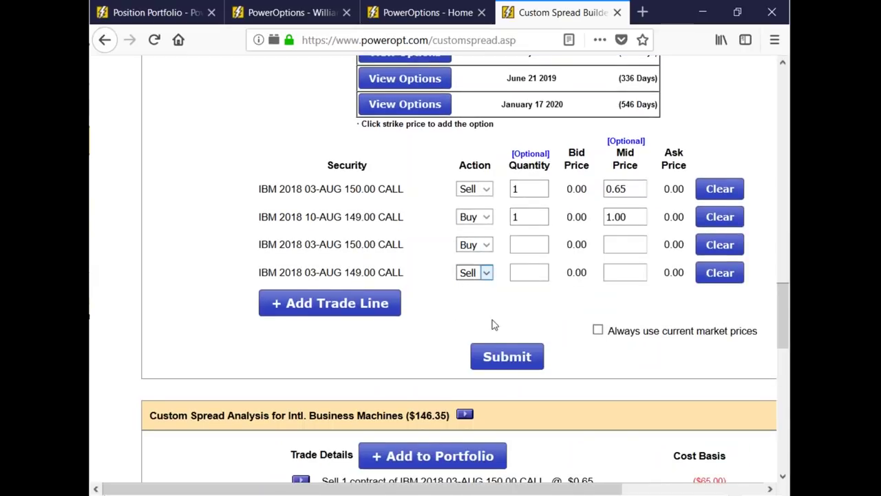
pyautogui.click(513, 358)
pyautogui.scroll(-8, 620, 296)
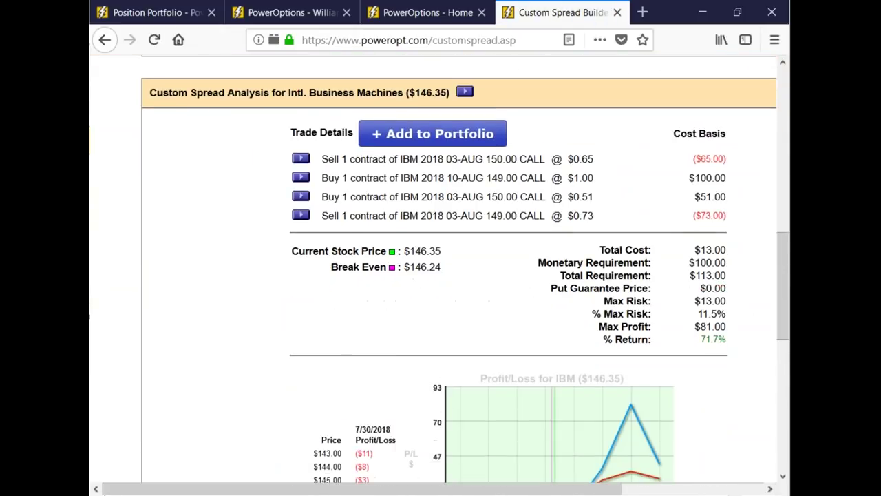
pyautogui.scroll(-3, 558, 344)
pyautogui.moveTo(558, 355)
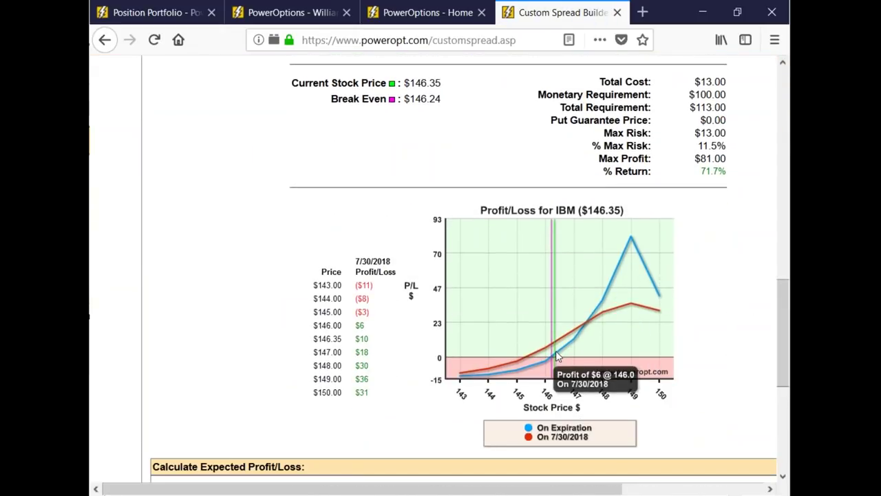
pyautogui.moveTo(632, 243)
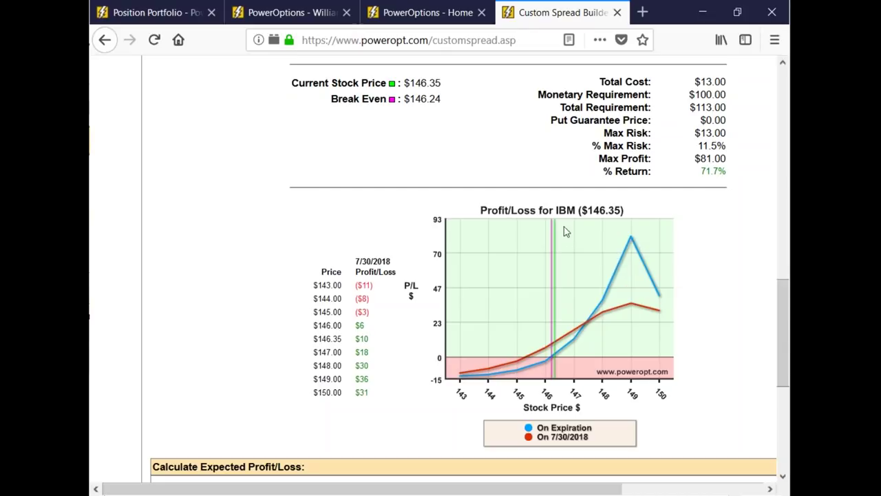
# Open the Stock Research page for IBM from the spread analysis and check the next earnings date.
pyautogui.scroll(5, 567, 232)
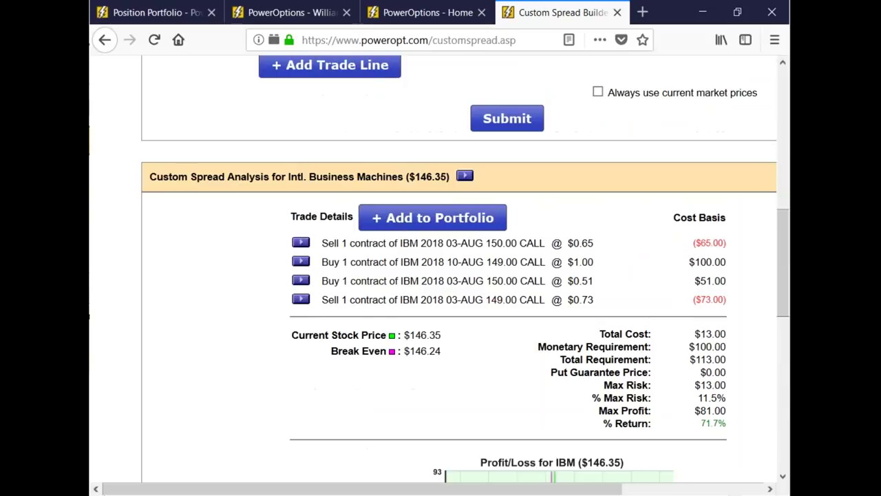
pyautogui.click(465, 176)
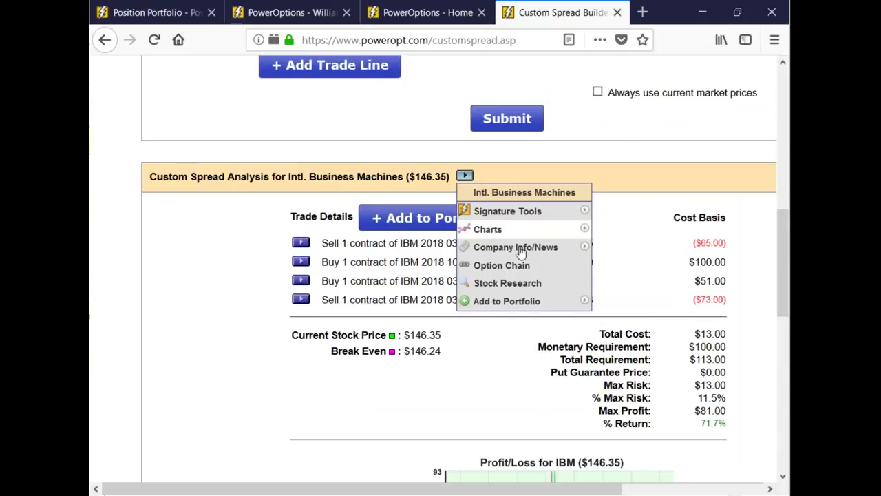
pyautogui.click(524, 290)
pyautogui.scroll(-3, 582, 324)
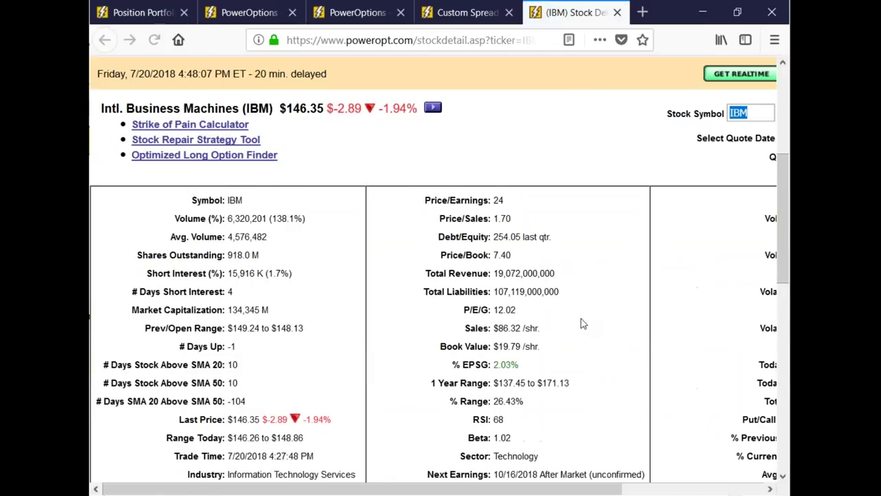
pyautogui.scroll(-3, 582, 324)
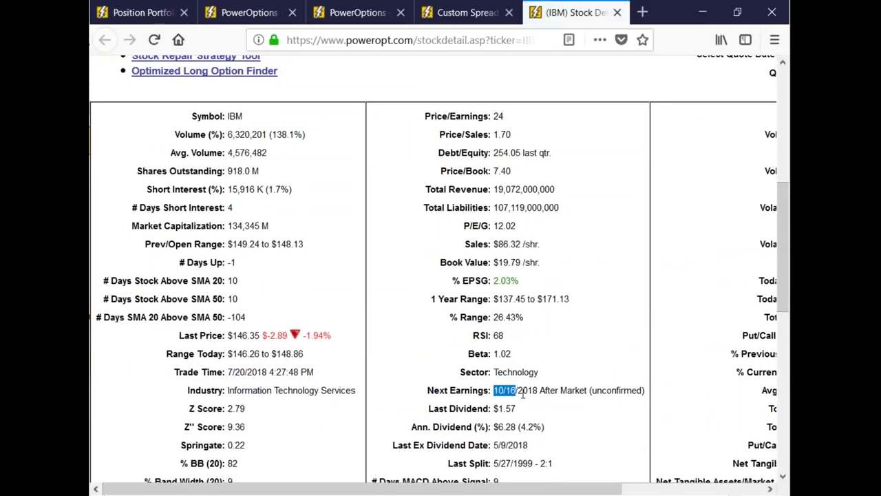